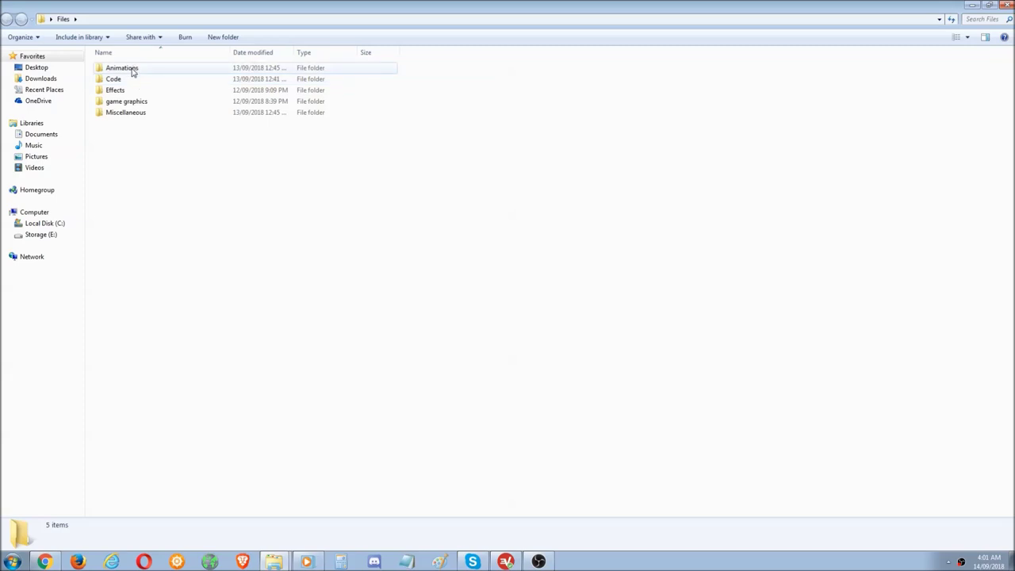
Open the International Karate gif gamer project from the Animations folder and preview its movie in the Flash player.
double_click(134, 71)
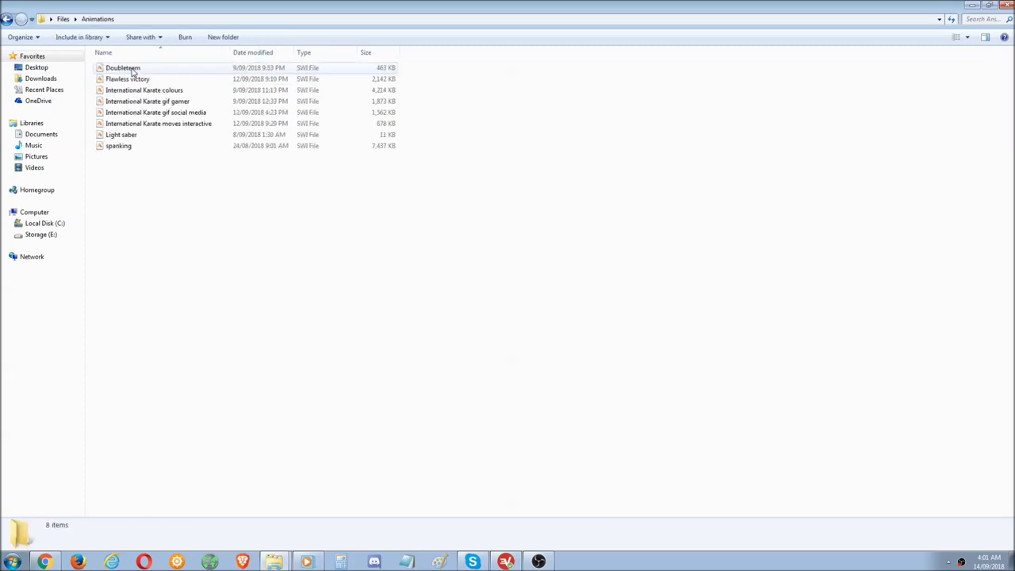
double_click(187, 103)
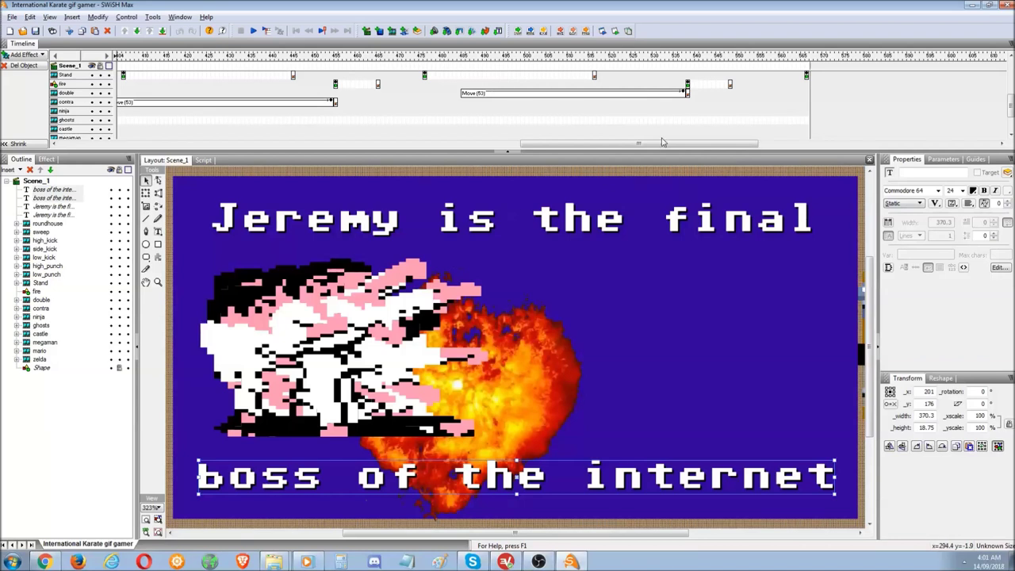
left_click(616, 31)
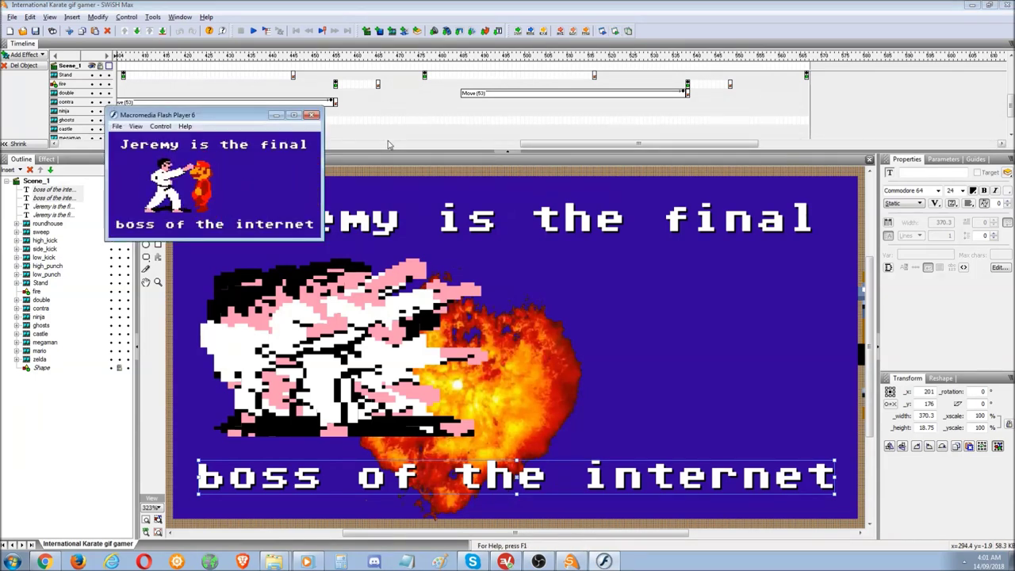
left_click(312, 117)
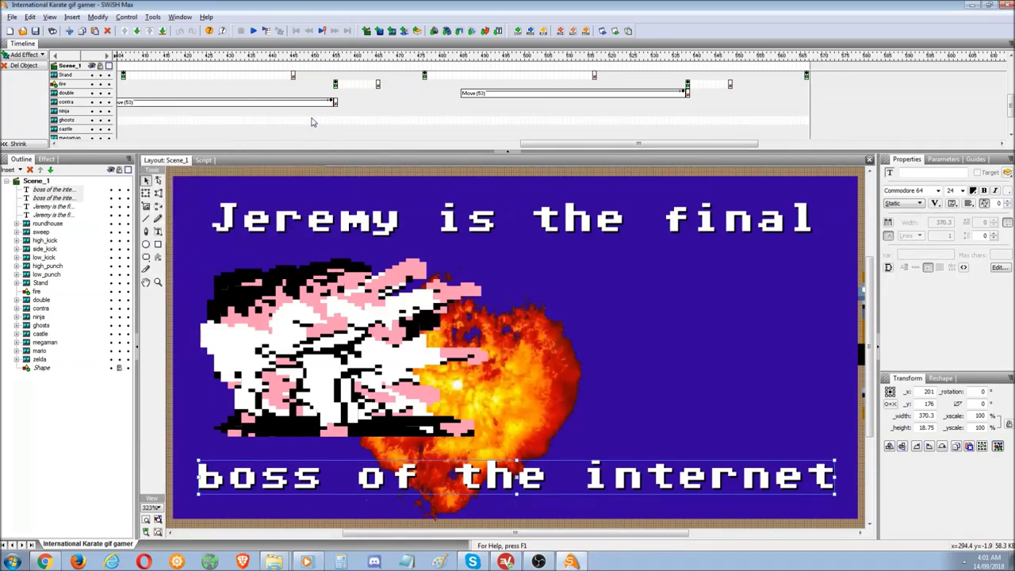
Look through the scene's movie clips in the outline, covering the karate move clips from roundhouse to Stand.
left_click(41, 325)
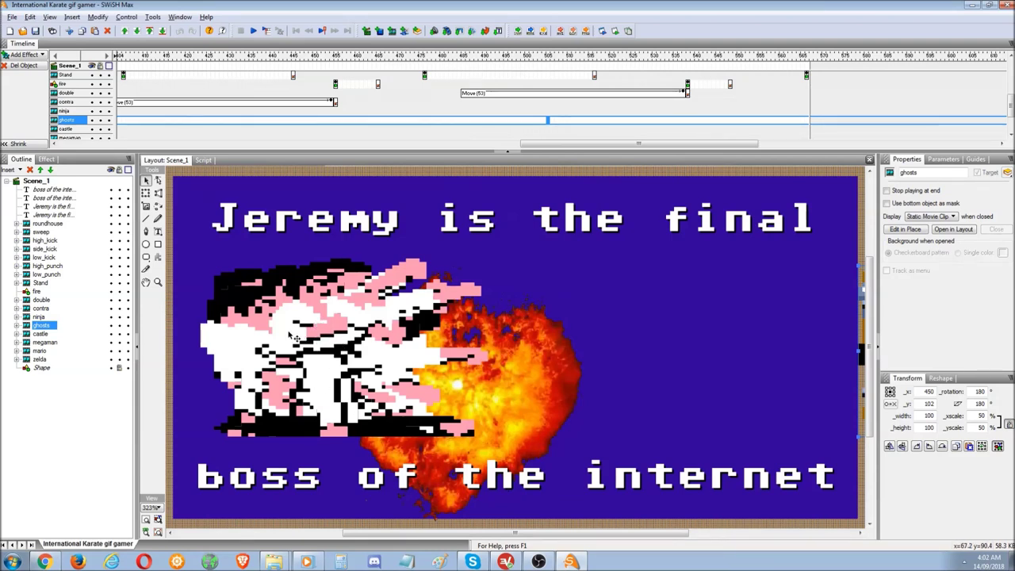
left_click(40, 283)
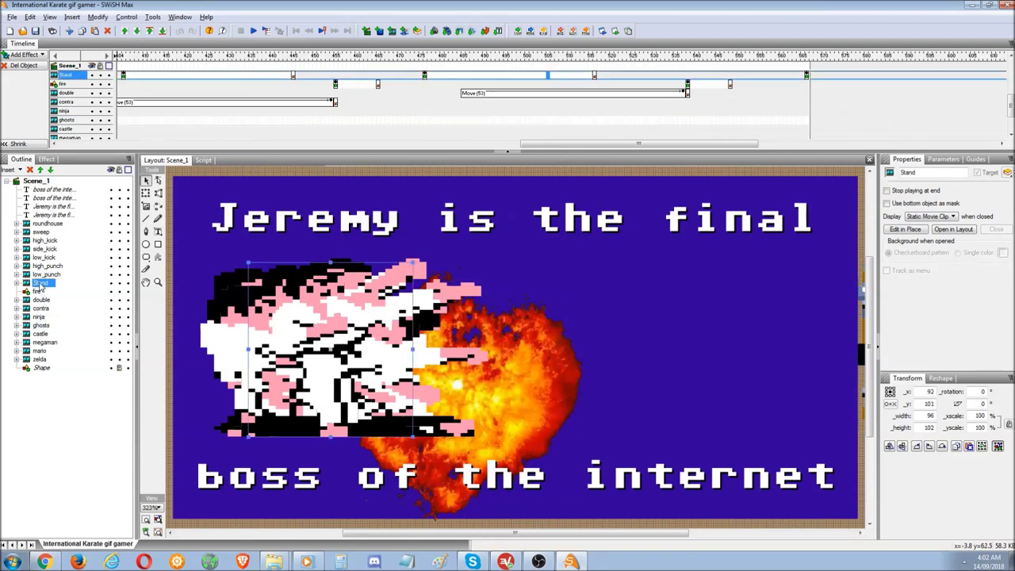
left_click(46, 225, "shift")
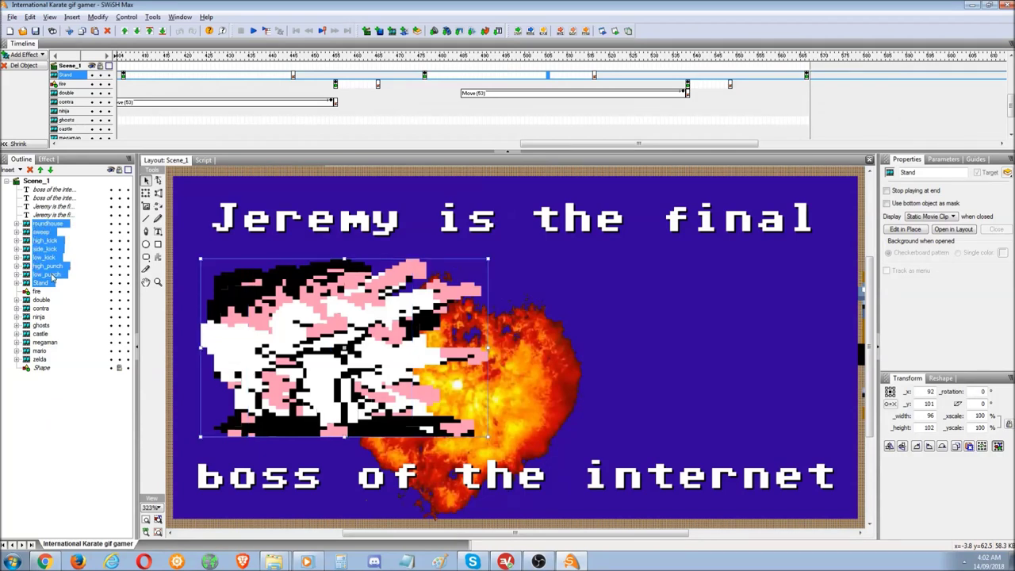
left_click(45, 266)
left_click(44, 257)
left_click(45, 249)
left_click(41, 232)
left_click(39, 283)
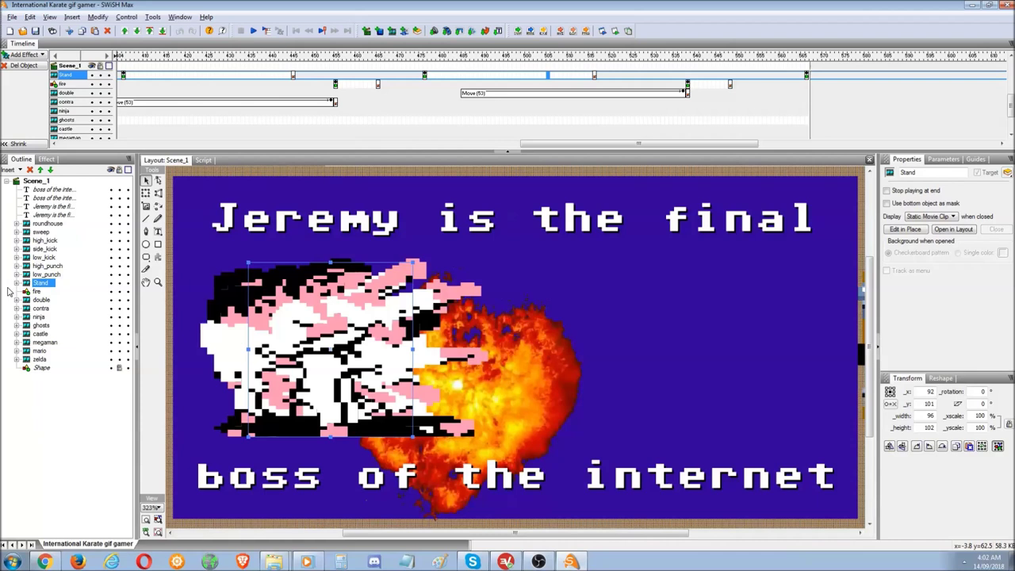
Expand the Stand clip and inspect its colour, skin and black shapes.
left_click(17, 284)
left_click(51, 292)
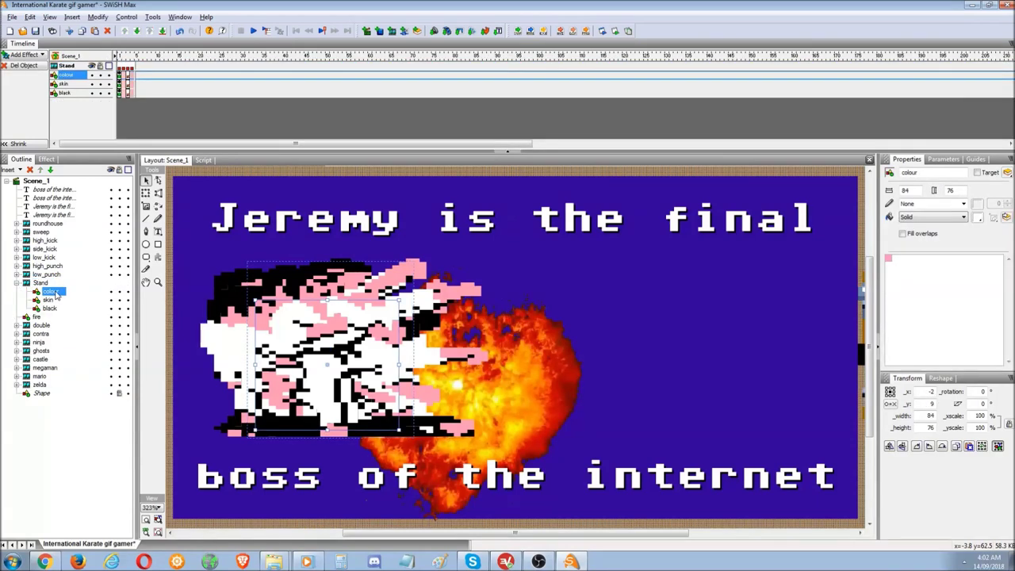
left_click(47, 301)
left_click(51, 309)
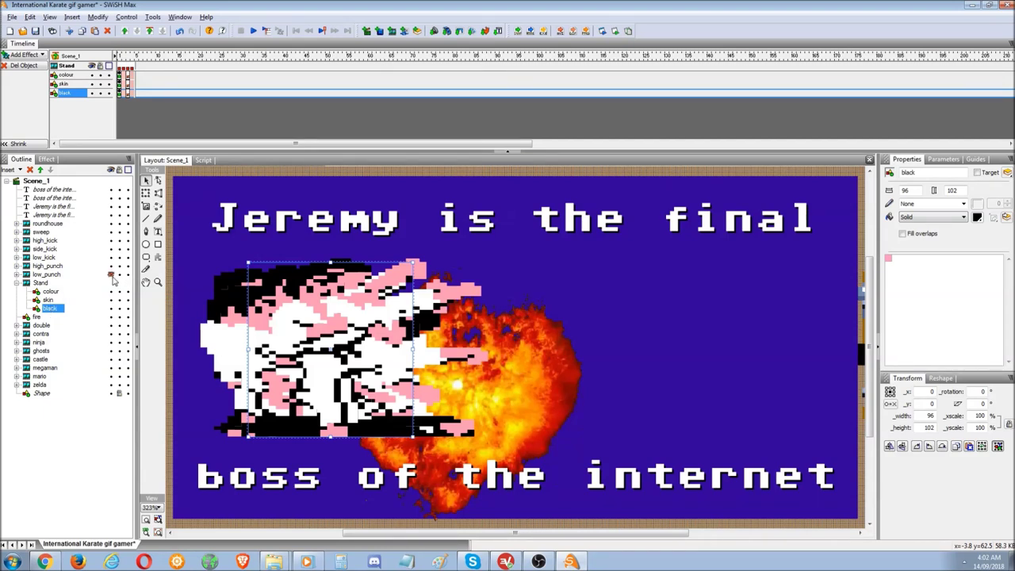
Hide the low_punch, high_punch, low_kick, side_kick, high_kick, sweep and roundhouse clips, leaving the Stand pose shown.
left_click(112, 250)
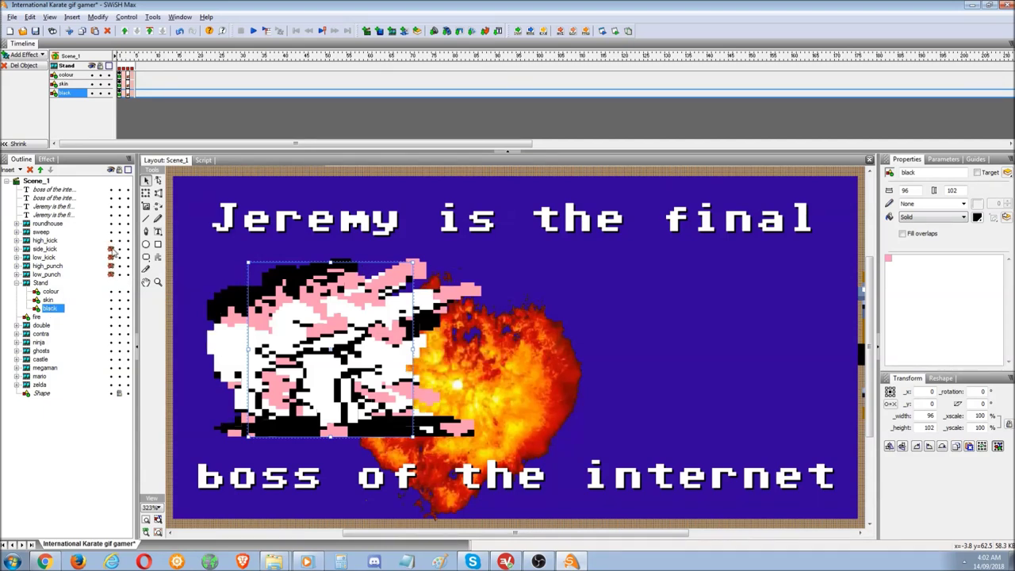
left_click(112, 240)
left_click(112, 231)
left_click(112, 223)
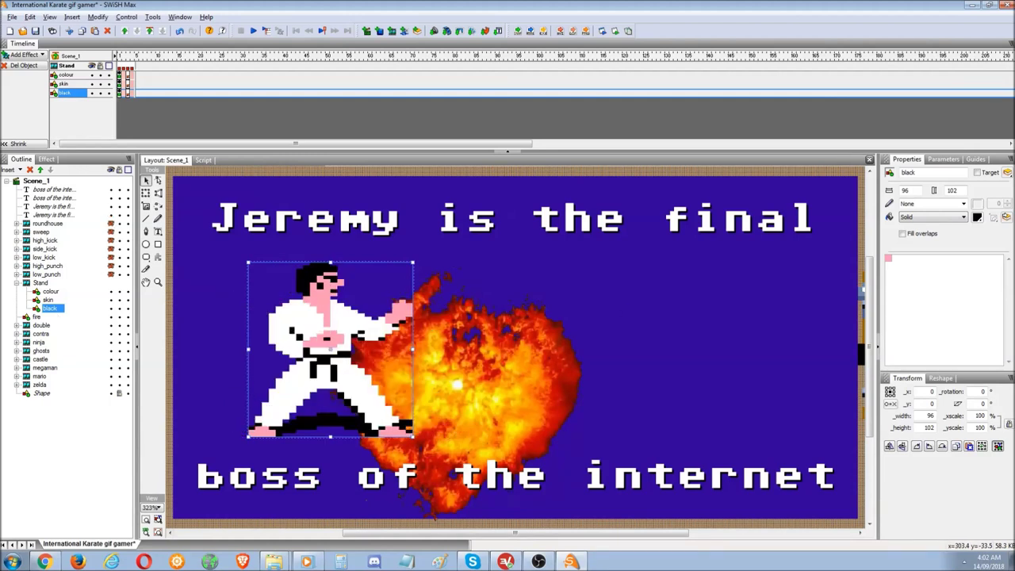
Try a green fill and a pink FF99FF fill on the Stand clip's black shape.
left_click(977, 218)
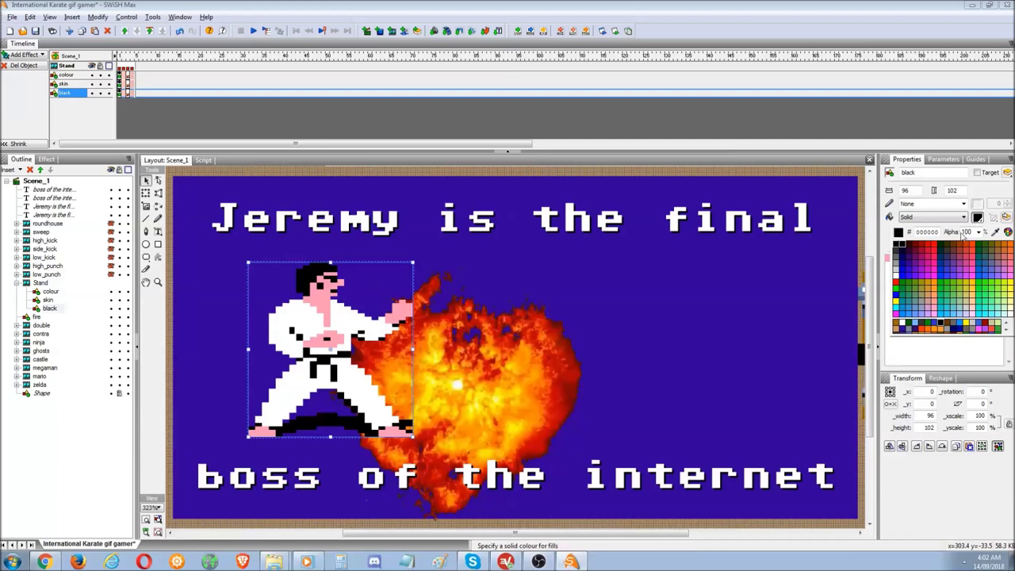
left_click(902, 282)
left_click(979, 217)
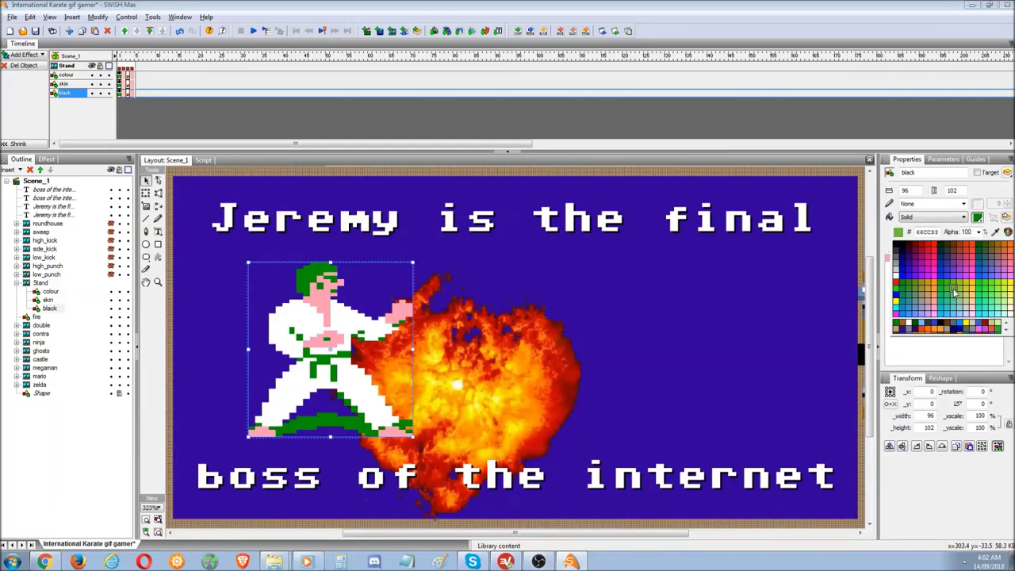
left_click(937, 318)
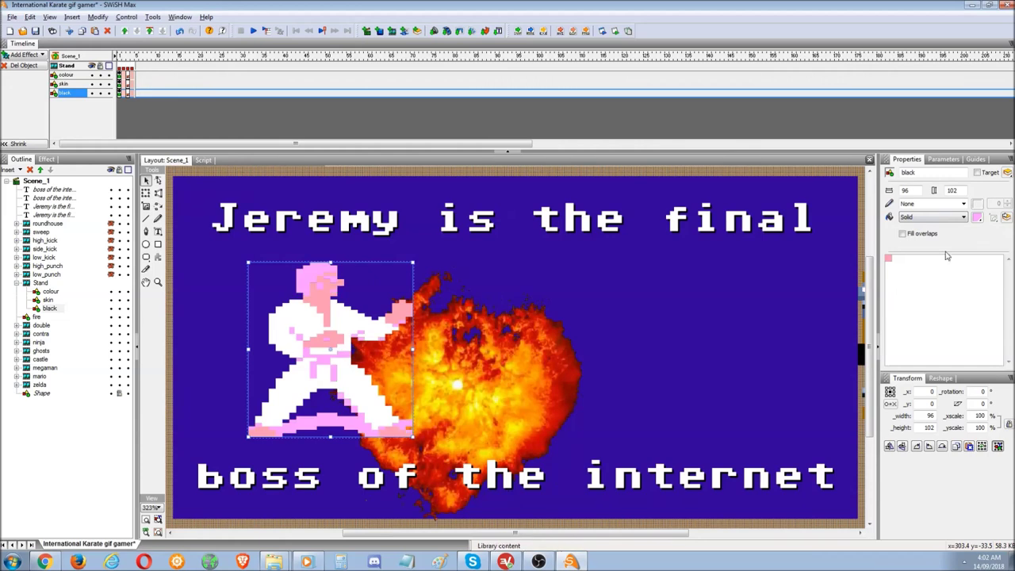
Restore the black fill on the Stand clip's black shape.
left_click(48, 299)
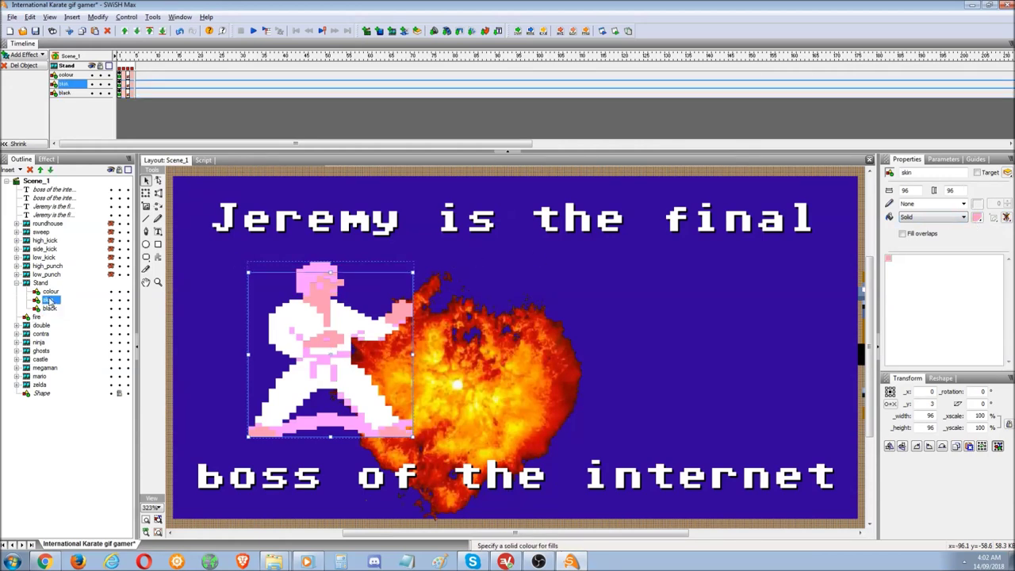
left_click(50, 307)
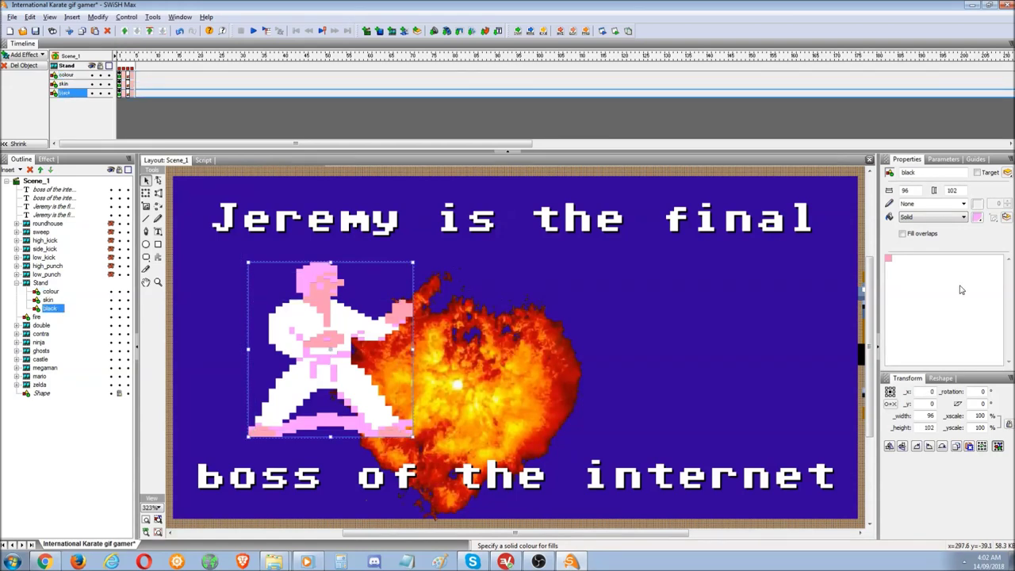
left_click(979, 219)
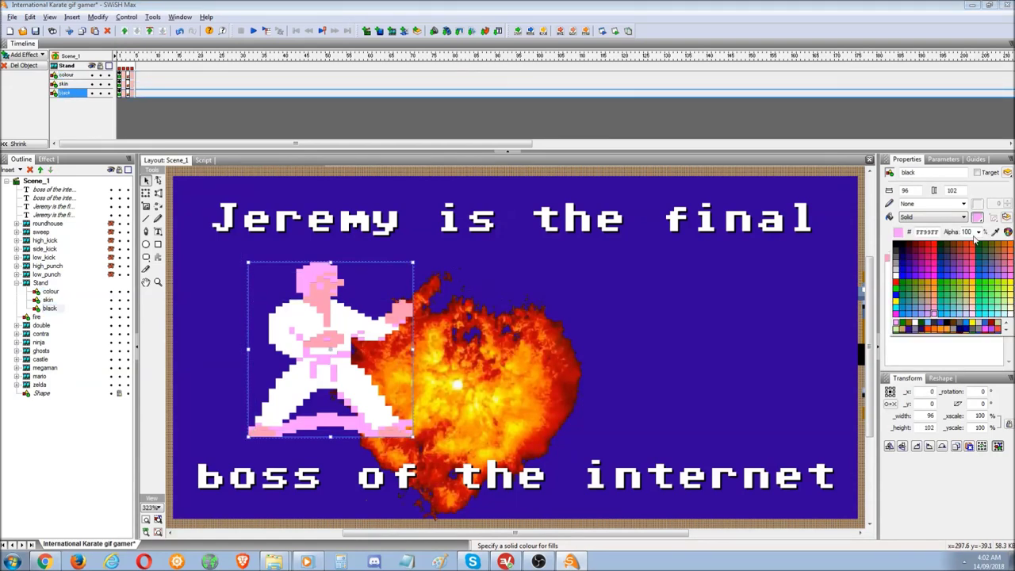
left_click(899, 248)
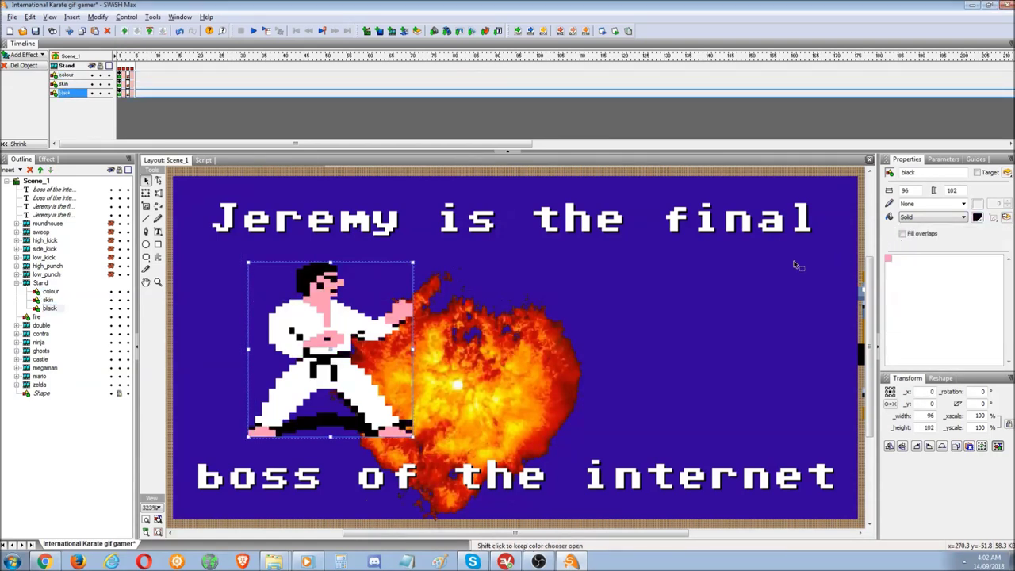
Set the fill of the Stand clip's colour shape to green and collapse the clip in the outline.
left_click(51, 292)
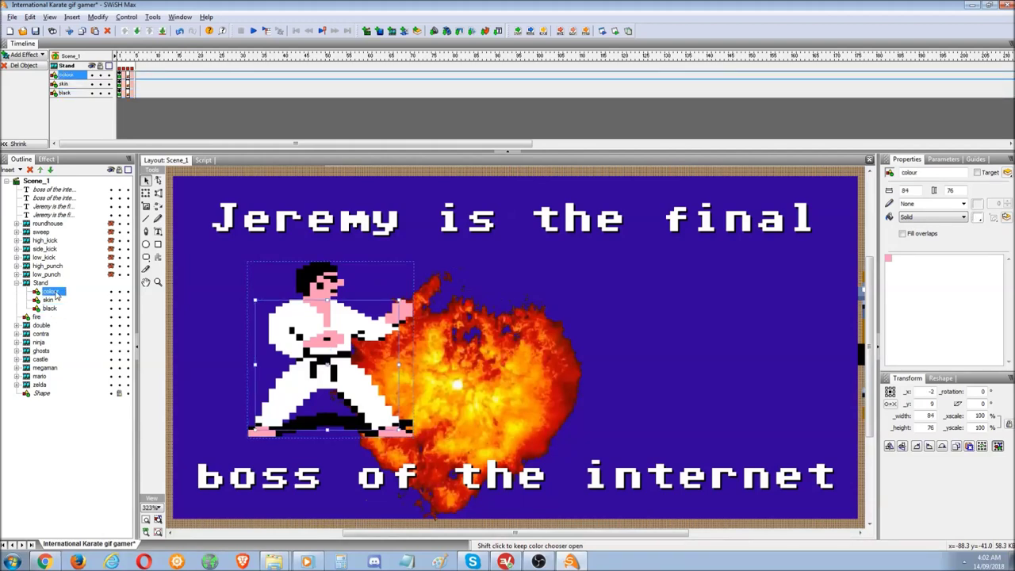
left_click(978, 220)
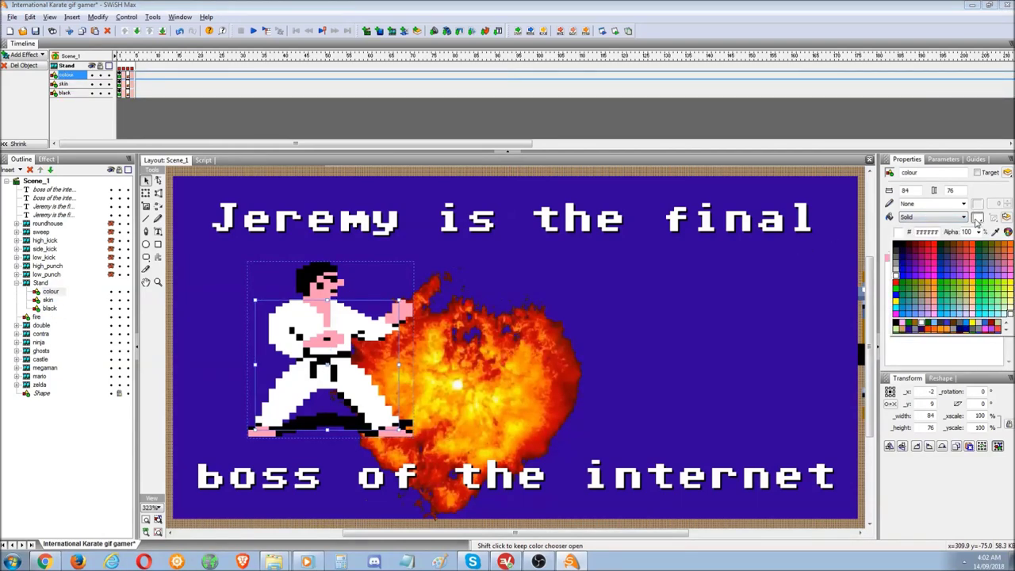
left_click(906, 286)
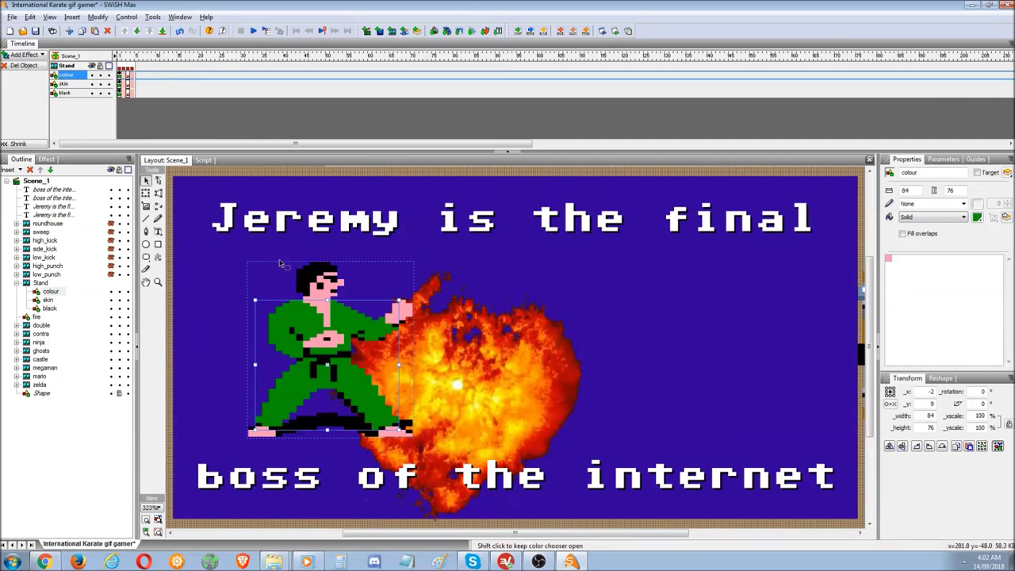
left_click(15, 283)
Preview the movie in the Flash player to check the recoloured Stand pose against the other moves.
left_click(16, 275)
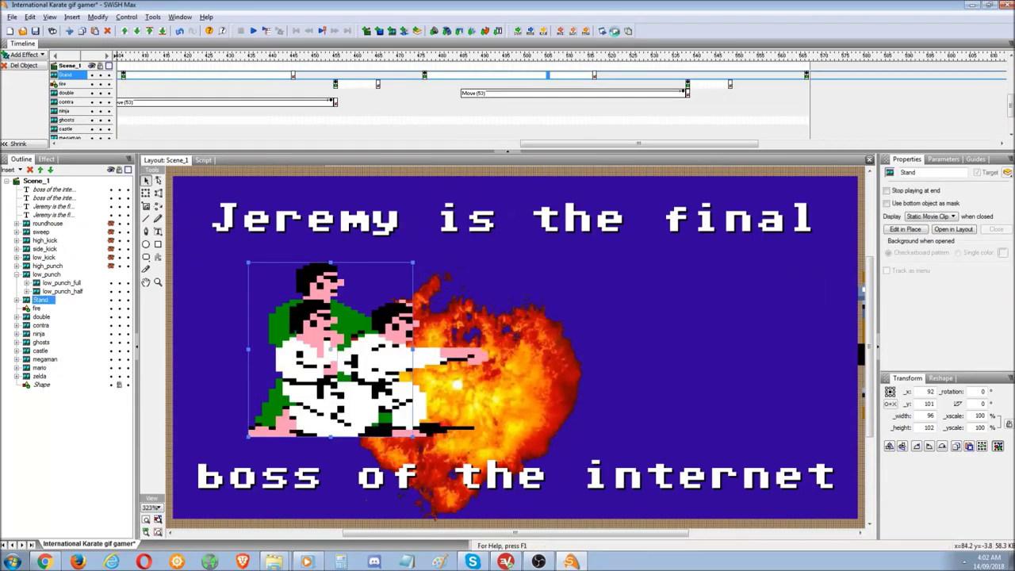
left_click(614, 31)
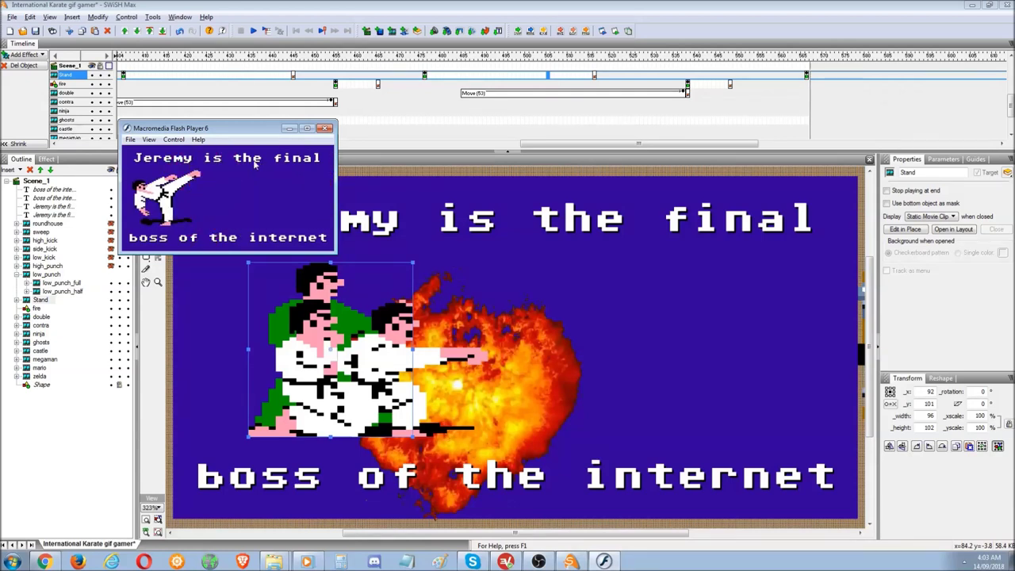
left_click(324, 127)
left_click(16, 275)
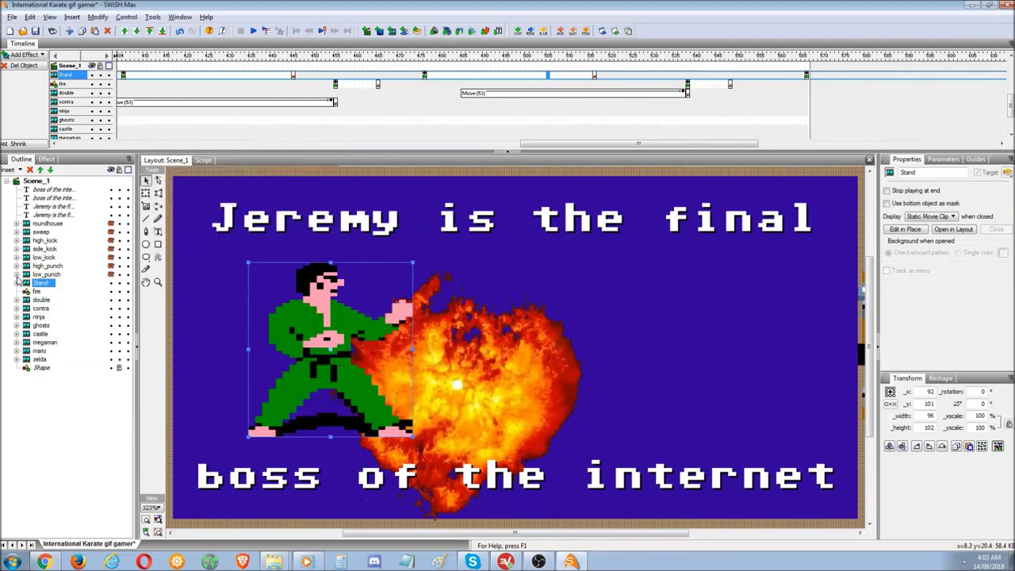
Expand the low_punch clip and set the fill of low_punch_half's colour shape to green.
left_click(17, 274)
left_click(26, 283)
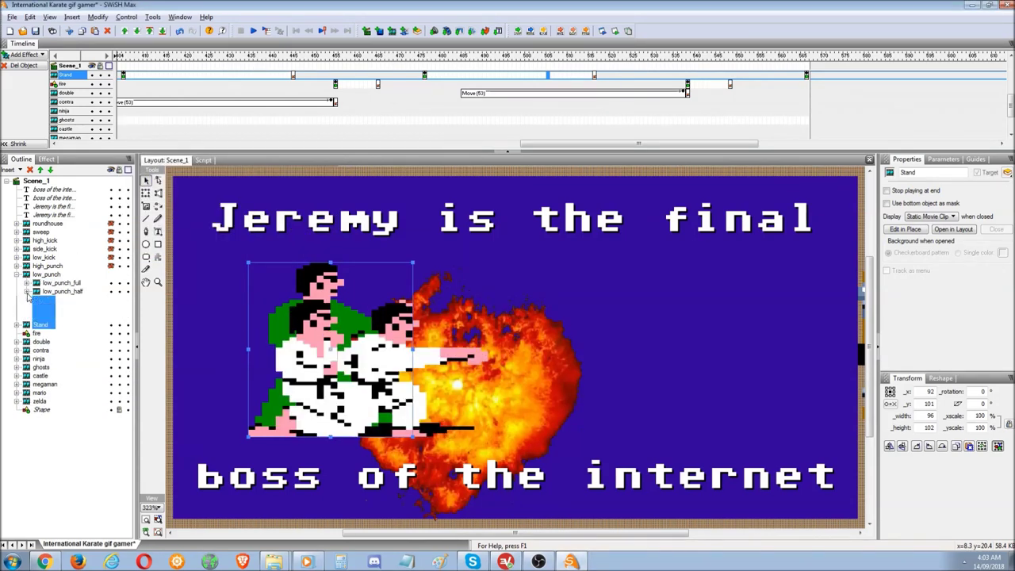
left_click(61, 326)
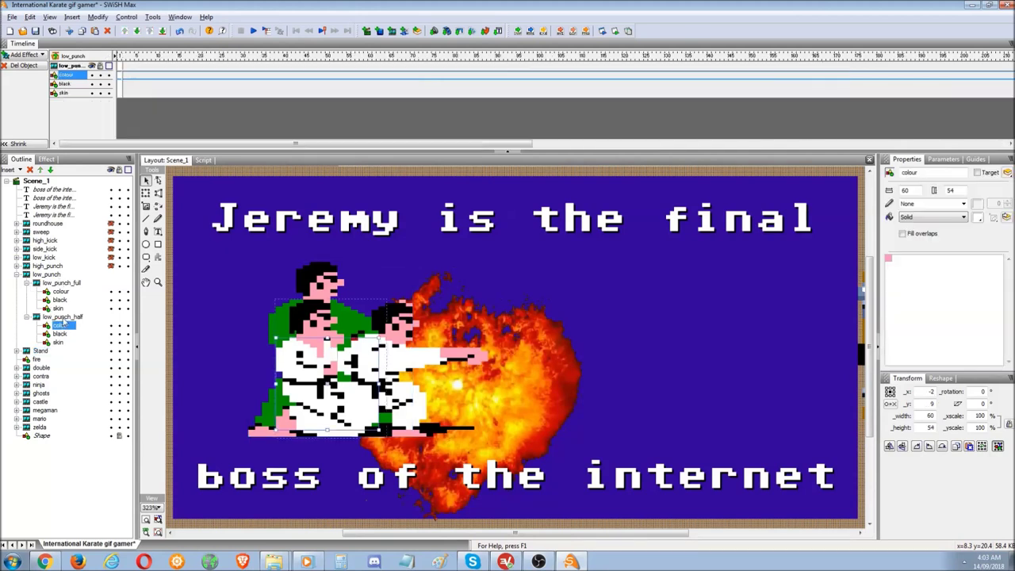
left_click(980, 221)
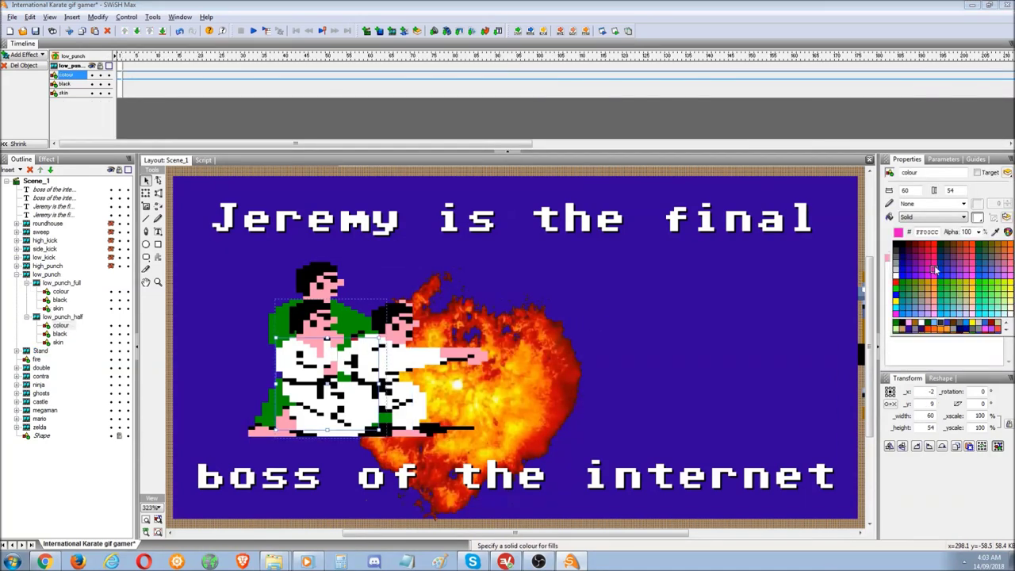
left_click(904, 284)
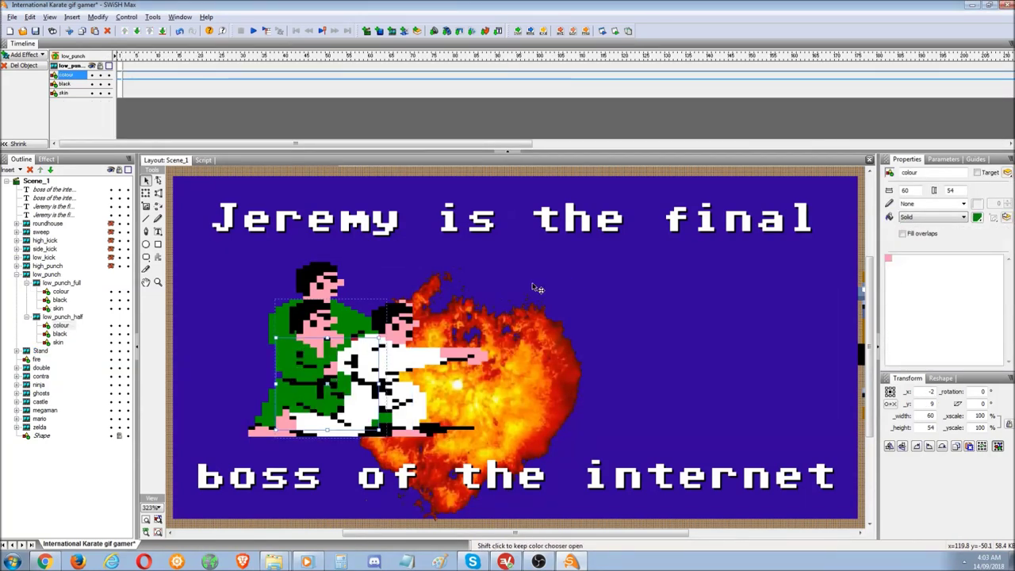
Add a copy of low_punch_half's green fill to the library under the name 4rtgehrgrhr.
left_click(977, 219)
left_click(979, 220)
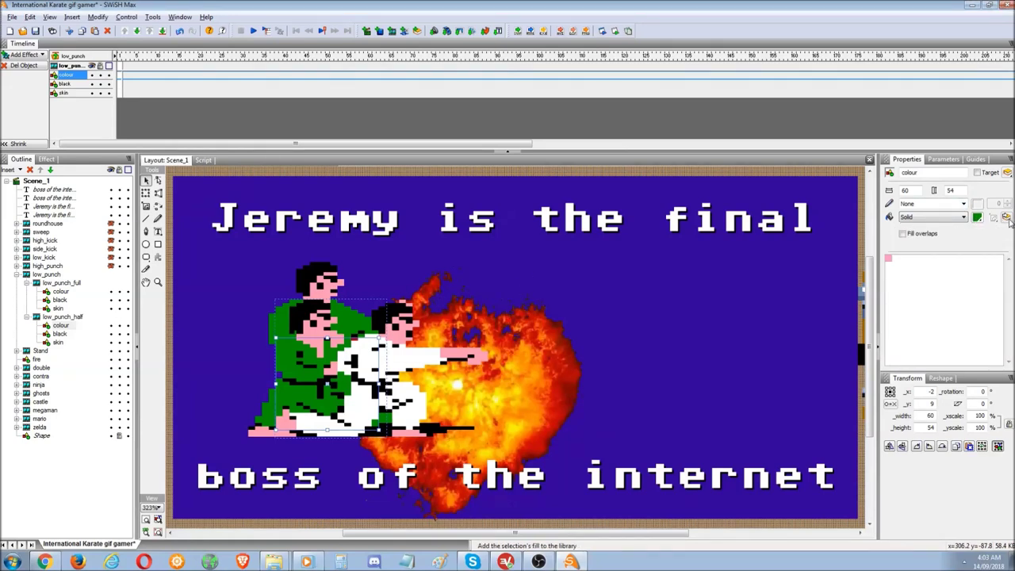
left_click(1007, 218)
type("4rtgehrgrhr")
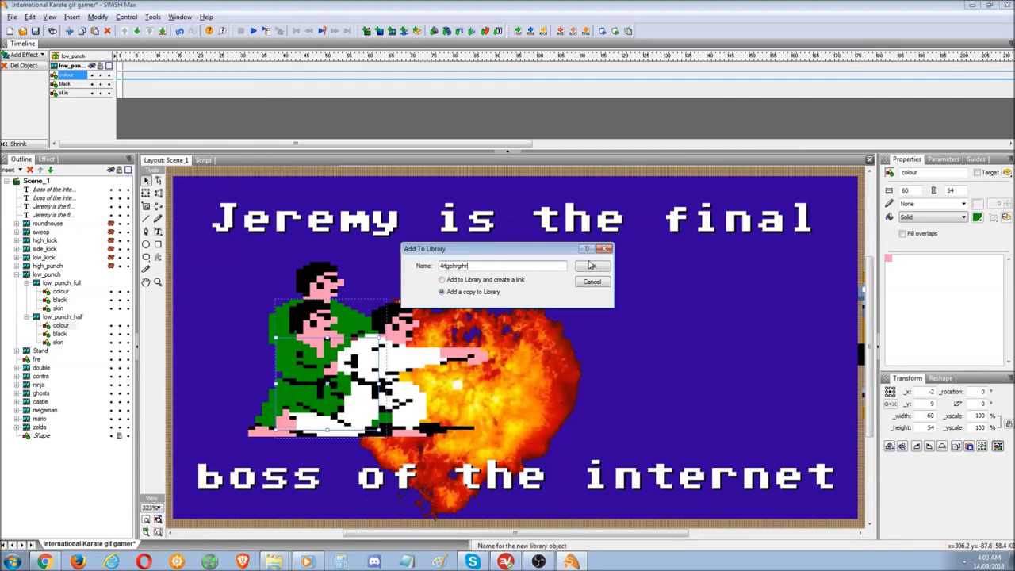
left_click(591, 266)
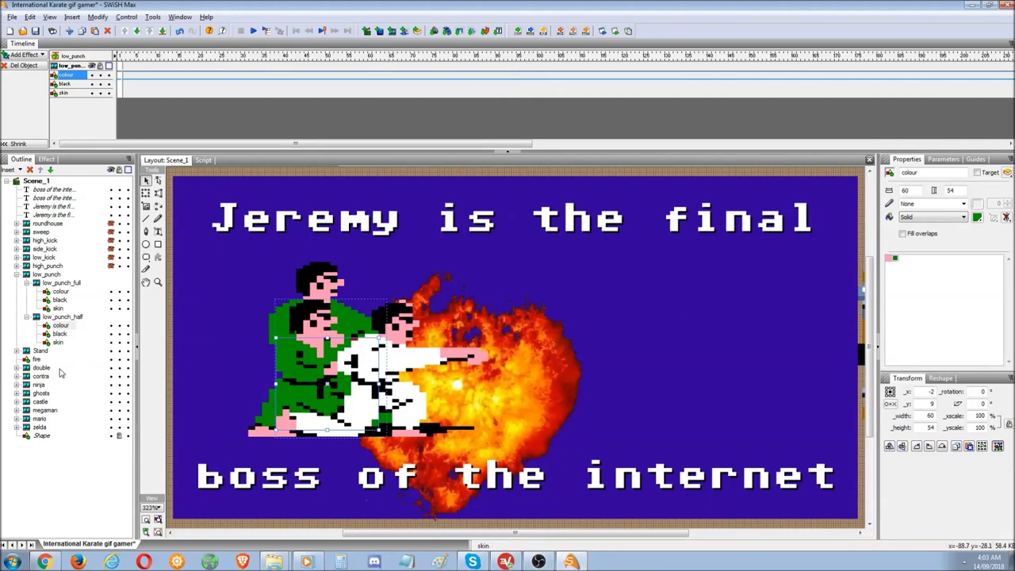
Apply the saved green library fill to low_punch_full's colour shape and collapse the low_punch clip.
left_click(59, 292)
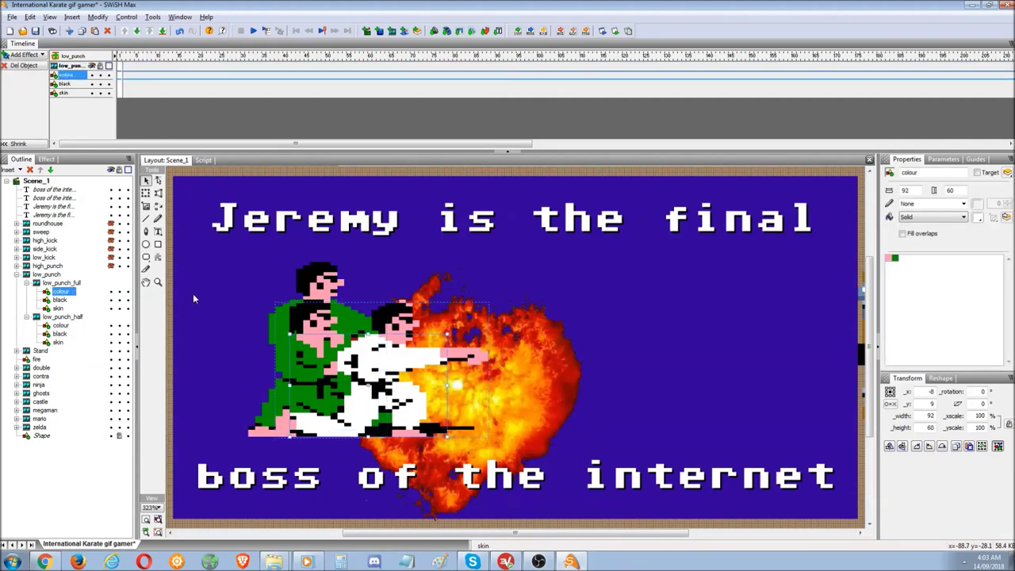
left_click(895, 260)
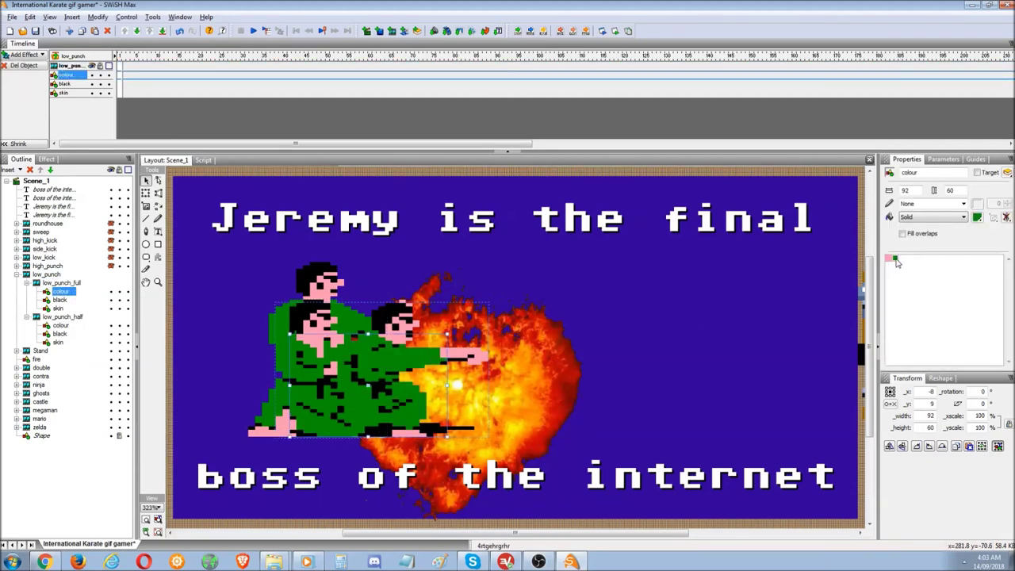
left_click(16, 274)
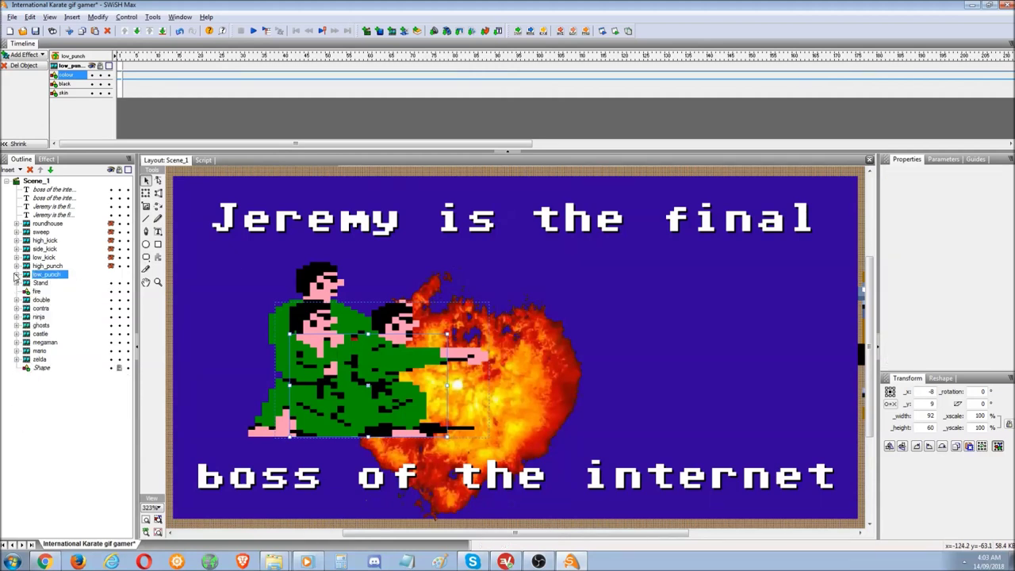
Expand the high_punch clip and set the fill of high_punch_half's colour shape to red.
left_click(16, 266)
left_click(26, 283)
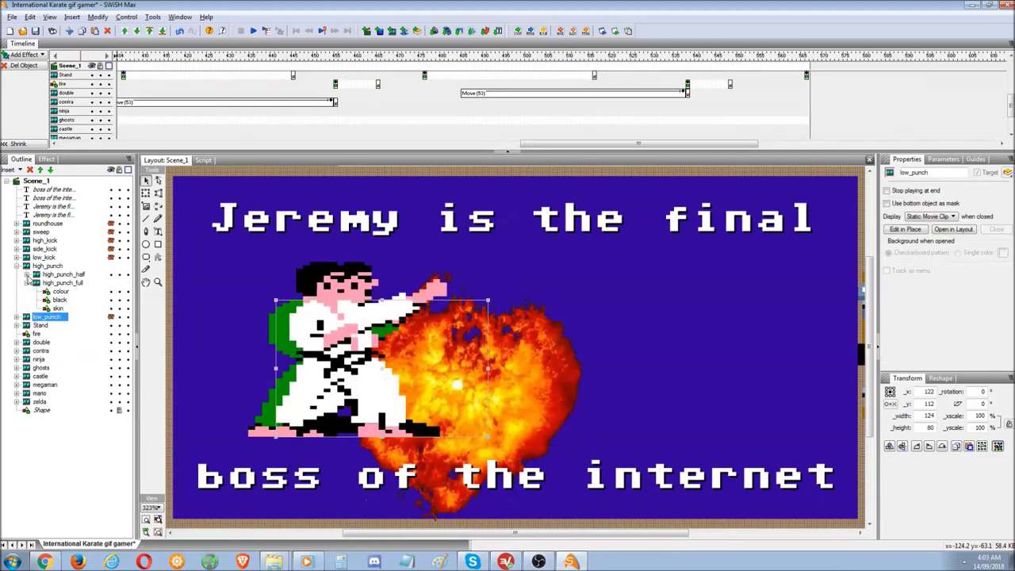
left_click(27, 275)
left_click(61, 284)
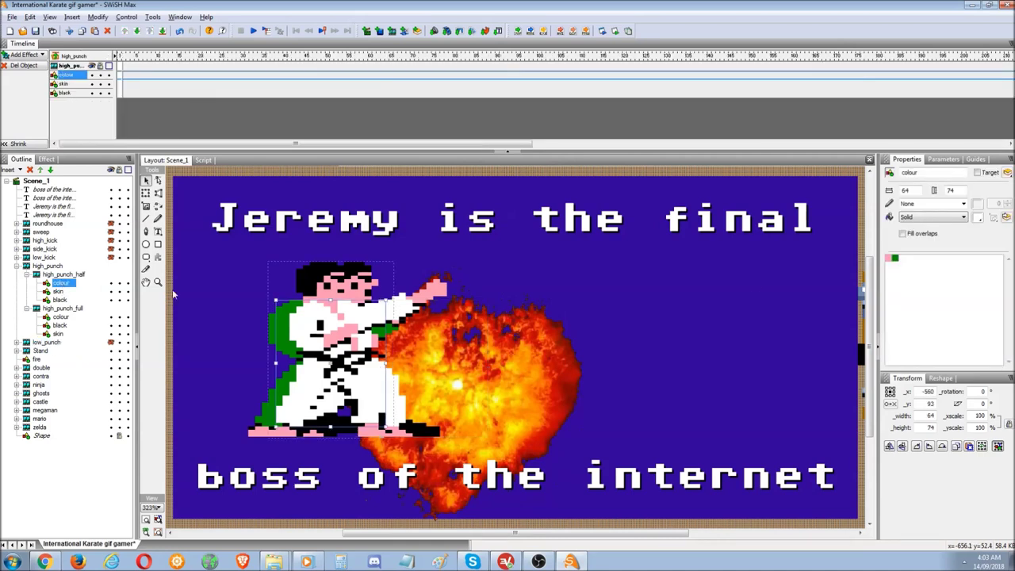
left_click(982, 218)
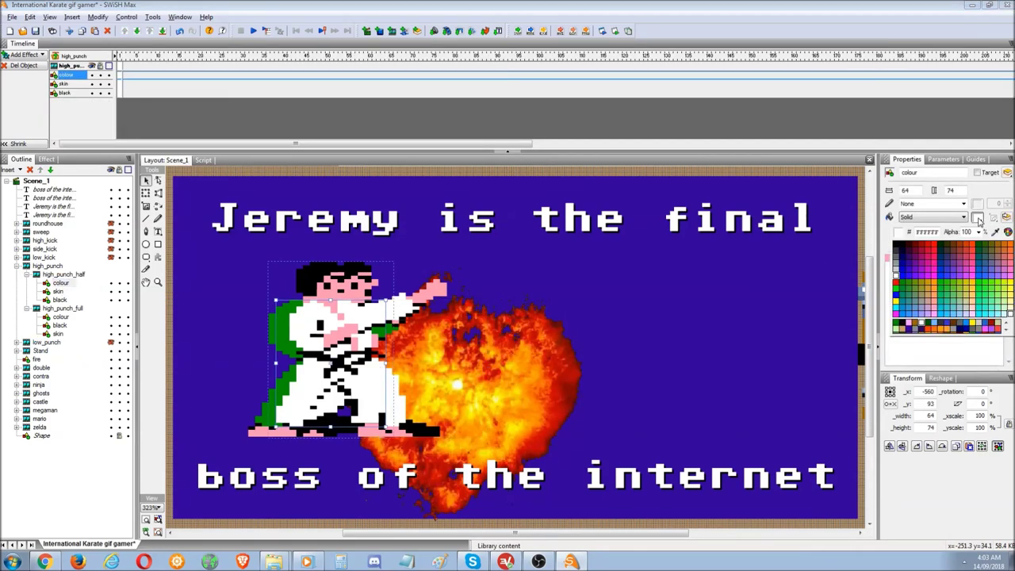
left_click(936, 250)
Add a copy of the red fill to the library as edgsgdsg and apply the library's pink fill to high_punch_full's colour shape.
left_click(1005, 219)
type("mycolour")
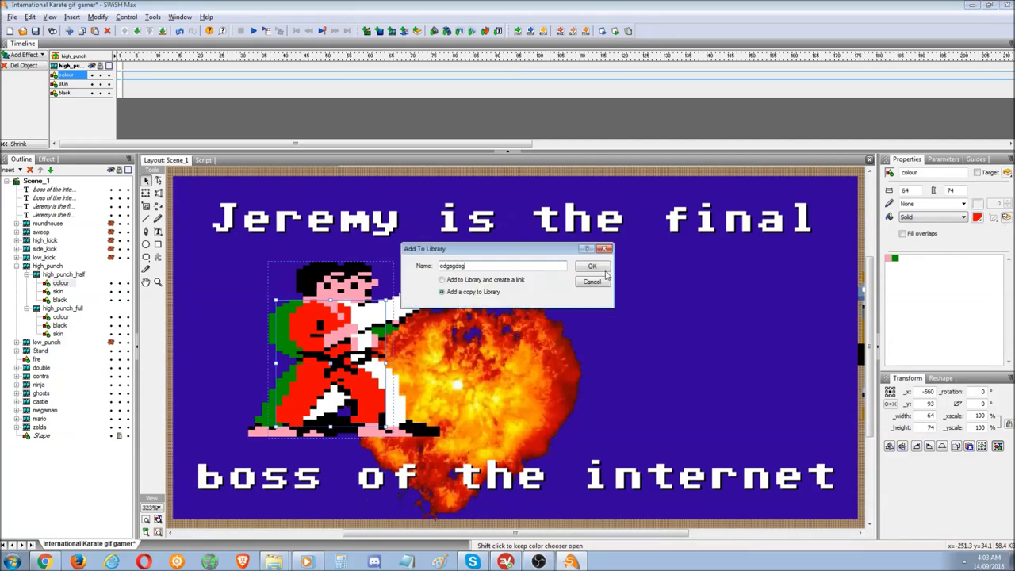
key("Return")
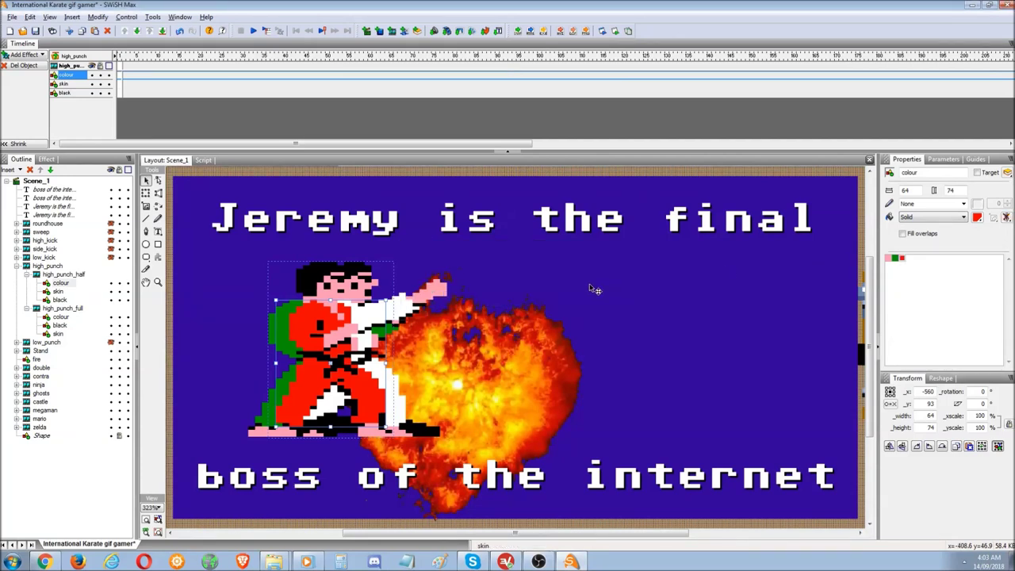
left_click(62, 317)
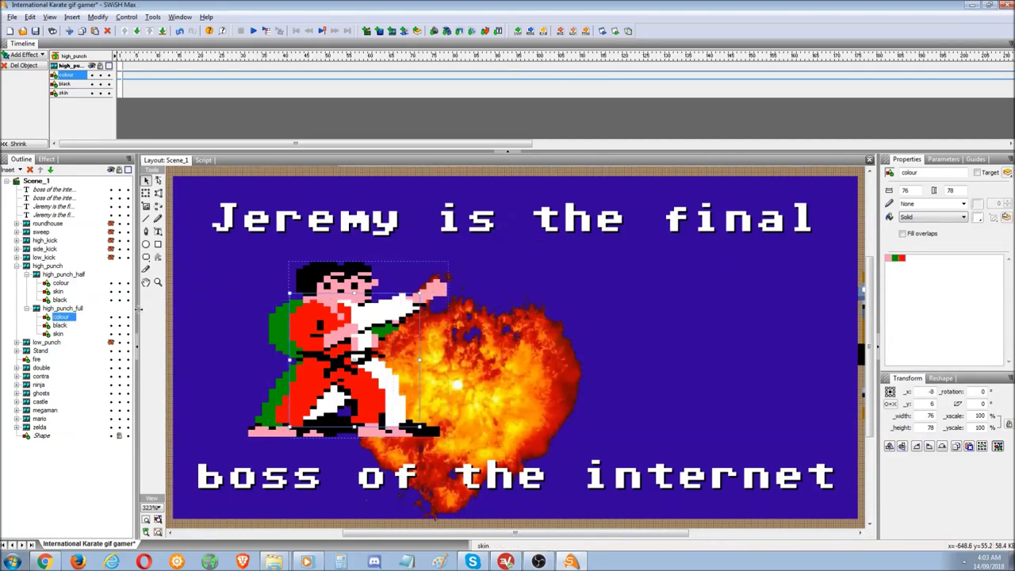
left_click(893, 259)
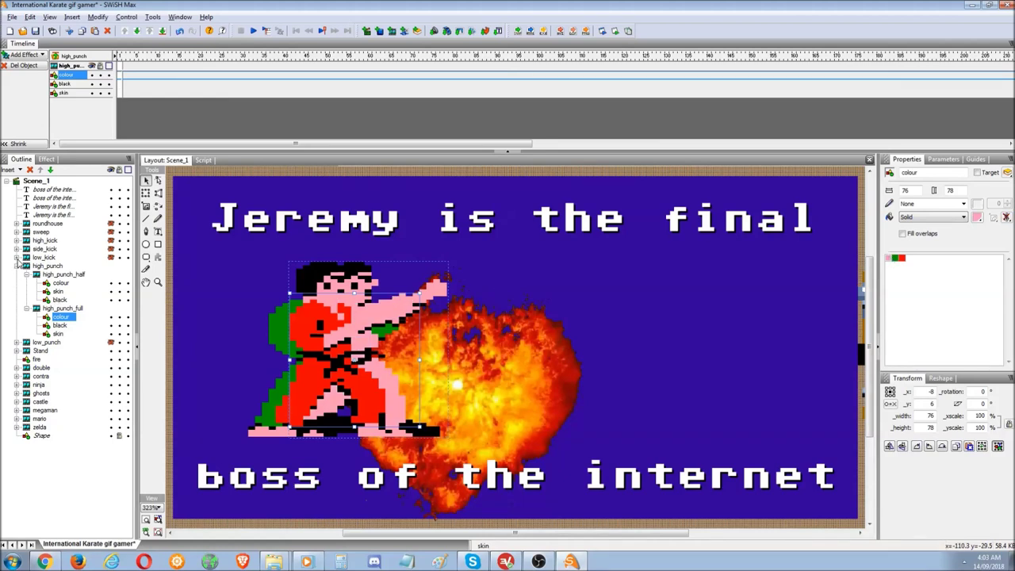
Expand the low_kick clip and set the fill of the colour shape in its inner low_kick pose to blue.
left_click(17, 257)
left_click(26, 266)
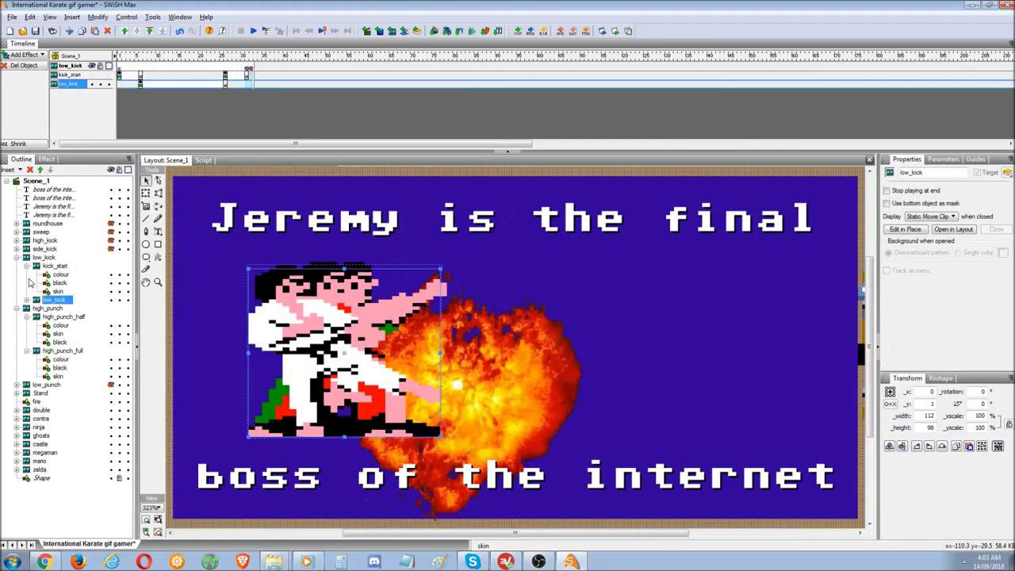
left_click(27, 299)
left_click(55, 299)
left_click(59, 309)
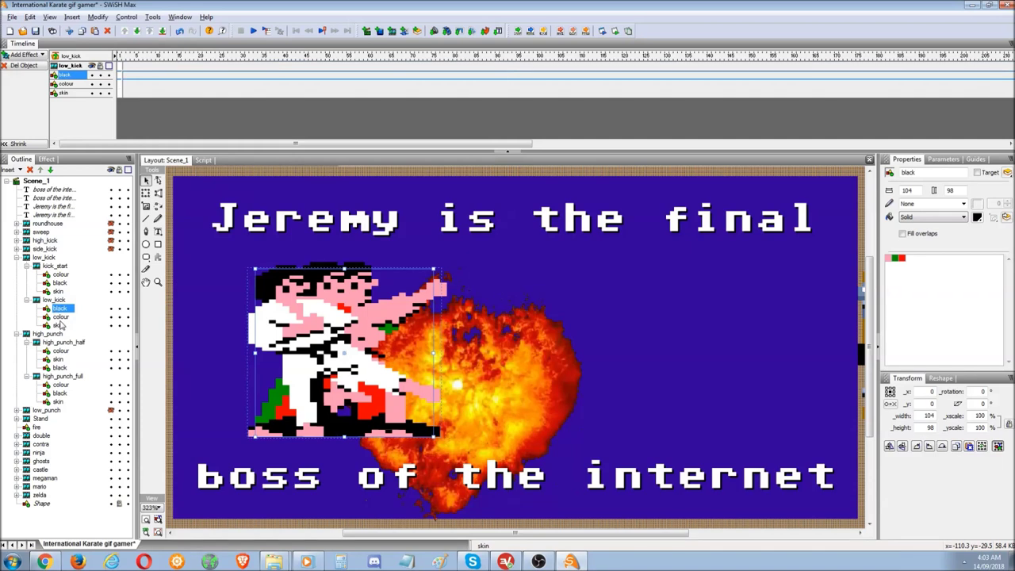
left_click(60, 317)
left_click(977, 218)
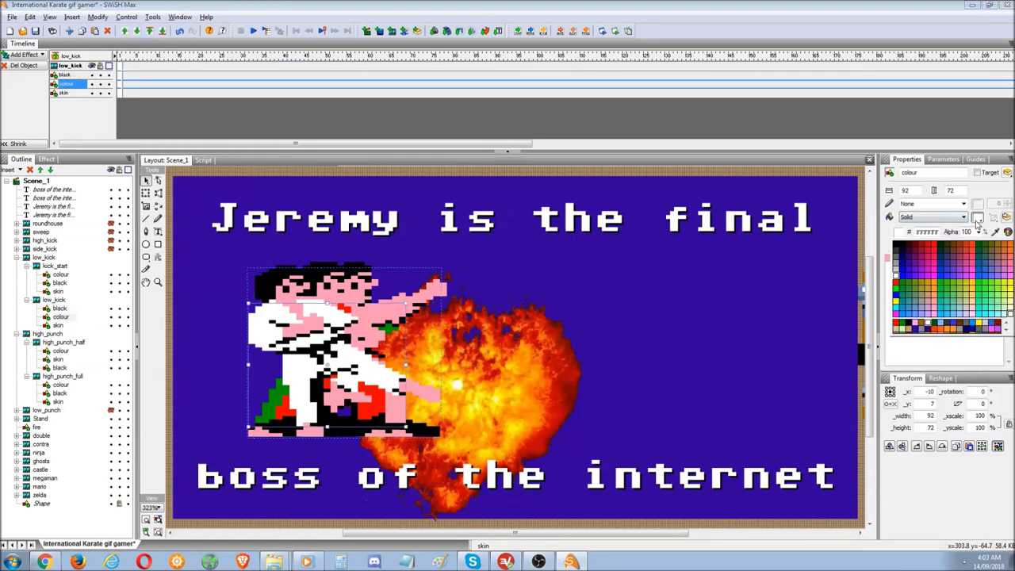
left_click(905, 318)
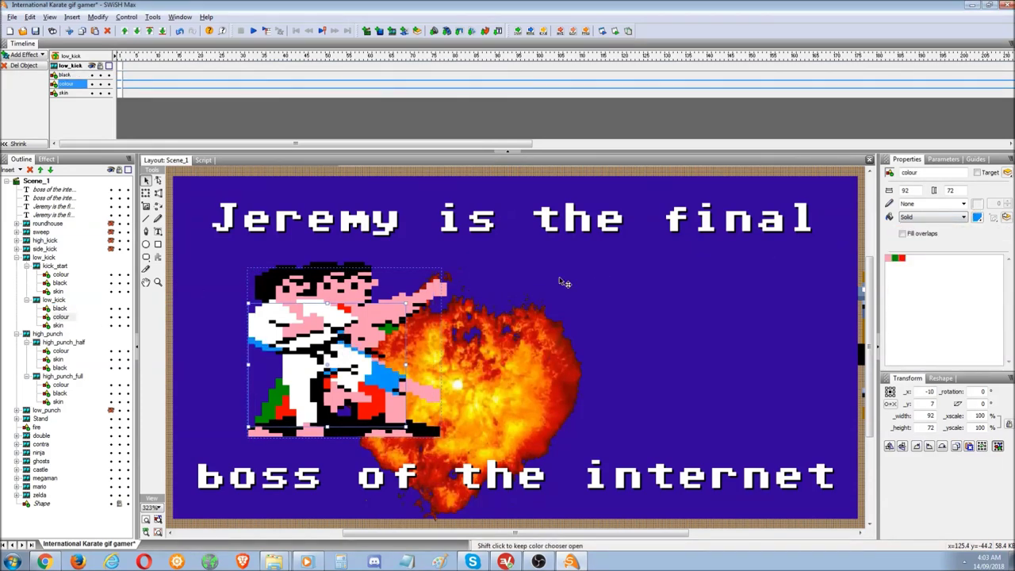
Set the fill of kick_start's colour shape to yellow.
left_click(60, 274)
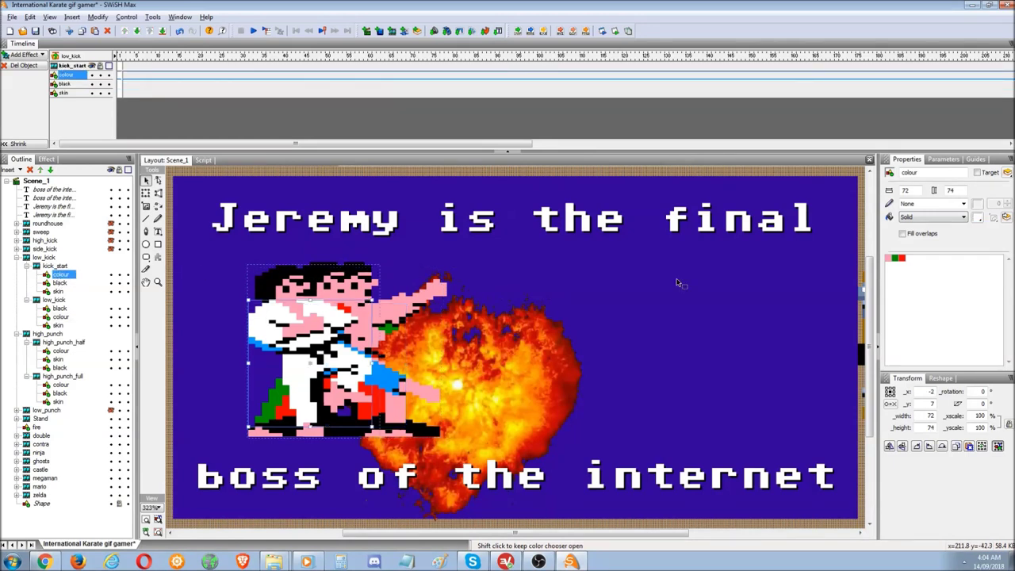
left_click(978, 218)
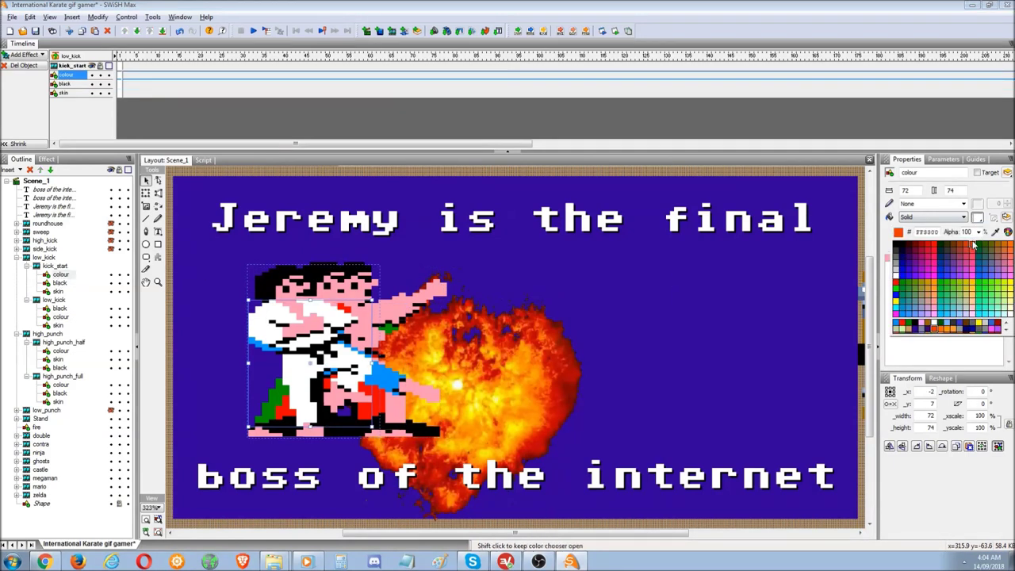
left_click(1004, 284)
Preview the movie in the Flash player to check the recoloured punch and kick moves.
left_click(615, 31)
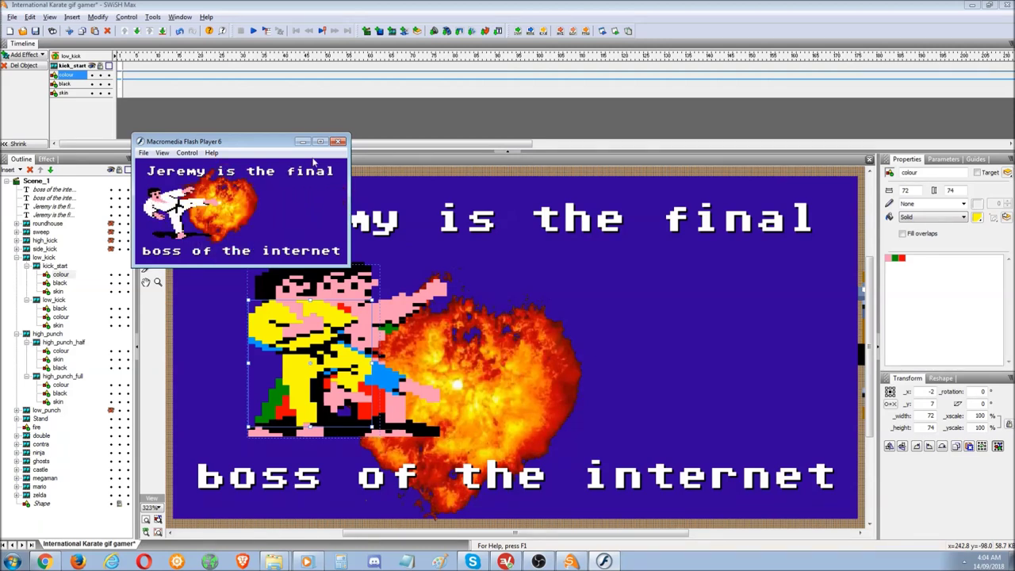
left_click(339, 143)
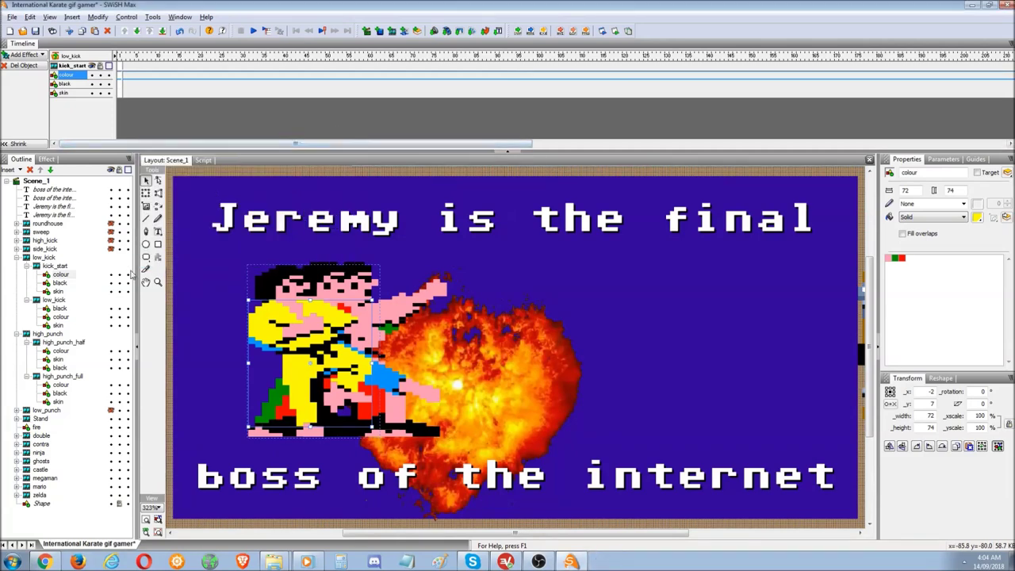
Collapse the low_kick and high_punch clips in the scene's object tree.
left_click(60, 309)
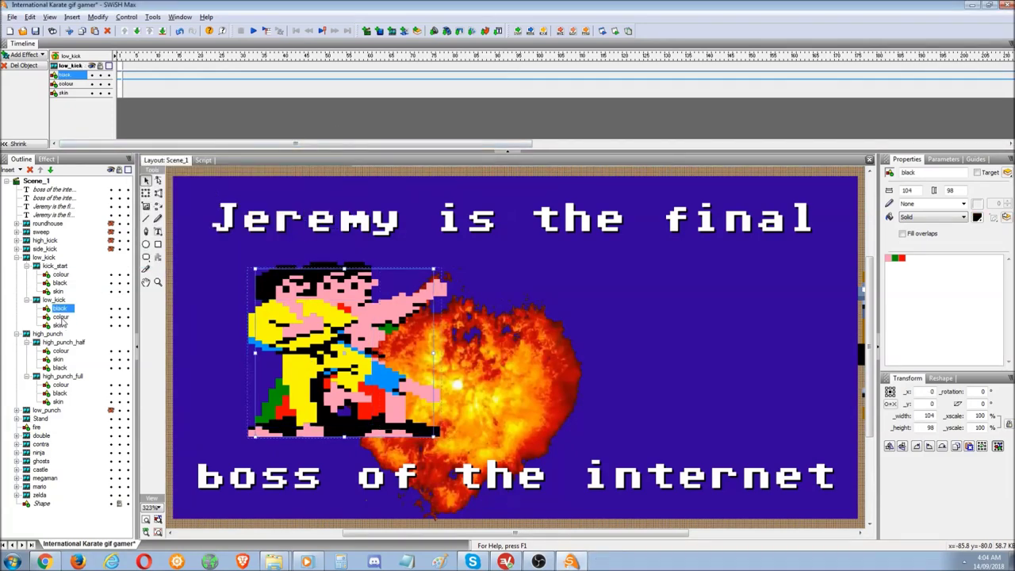
left_click(62, 317)
left_click(17, 258)
left_click(17, 267)
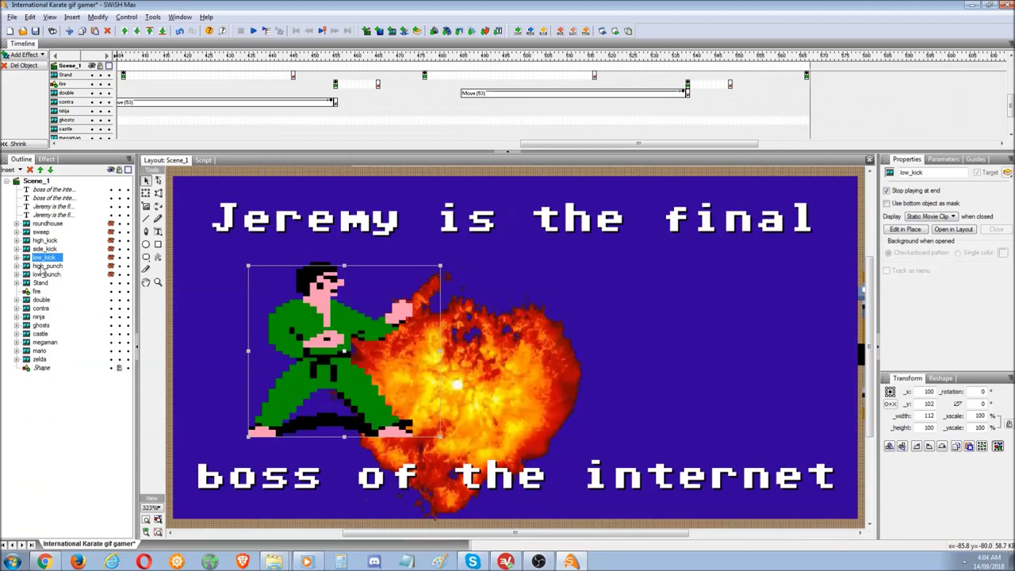
Examine the scene's four text objects to tell the white front copies of both caption lines from their black shadow copies.
left_click(54, 206)
left_click(56, 199)
left_click(58, 191)
left_click(55, 198)
left_click(54, 206)
left_click(54, 215)
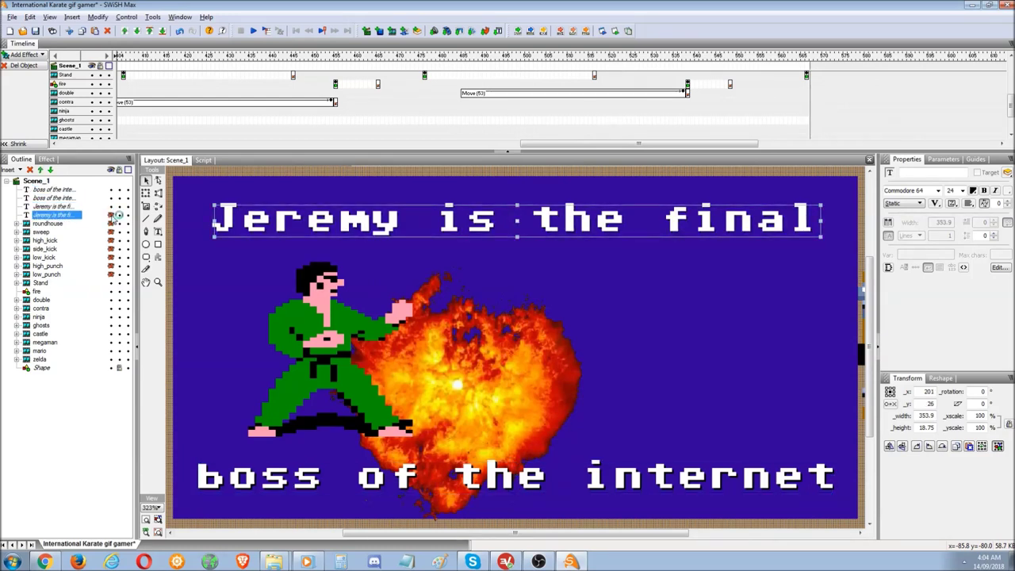
left_click(68, 208)
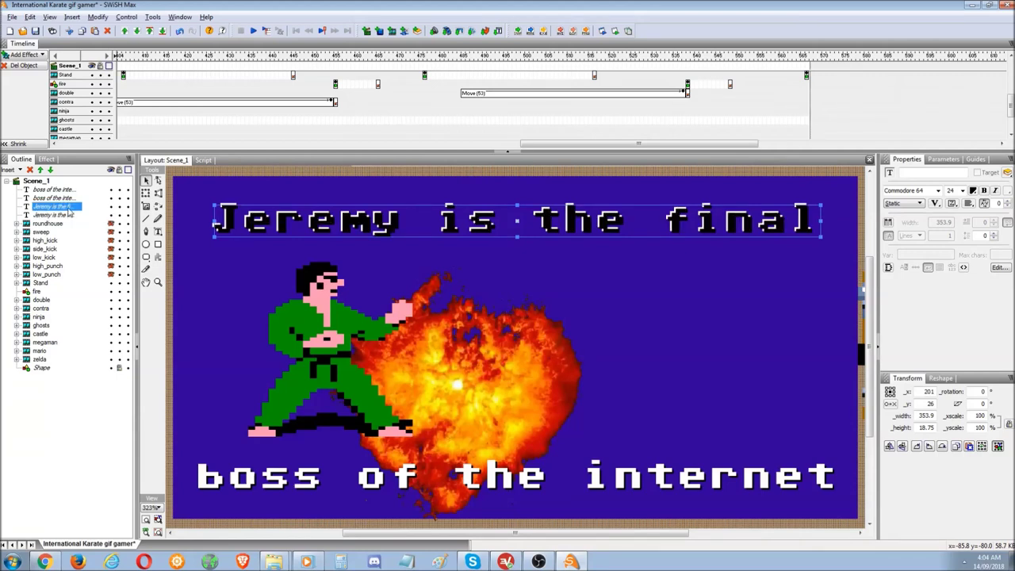
left_click(67, 216)
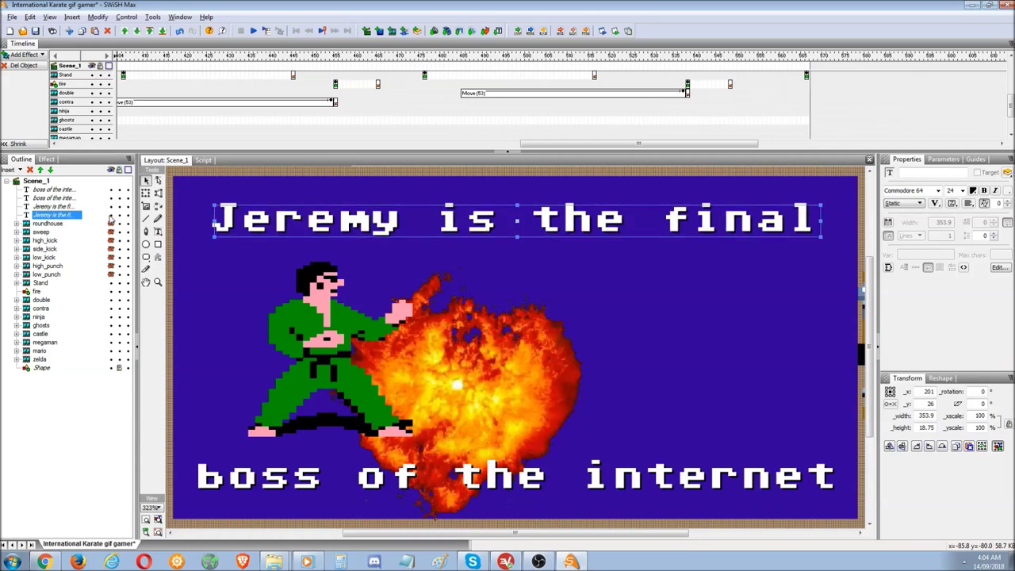
left_click(62, 198)
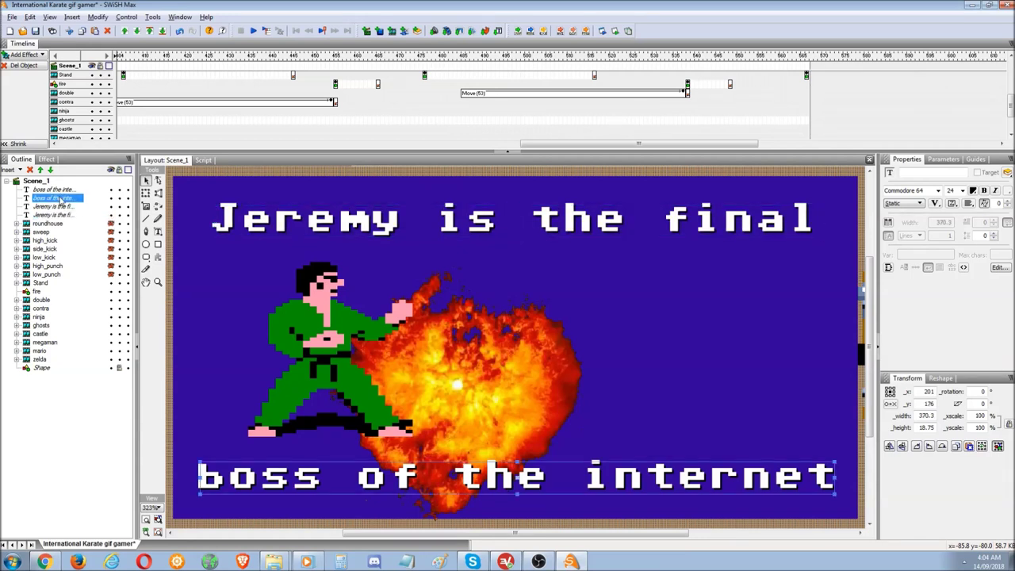
Replace the text in both copies of the upper caption line with "Dude is the final".
left_click(60, 207)
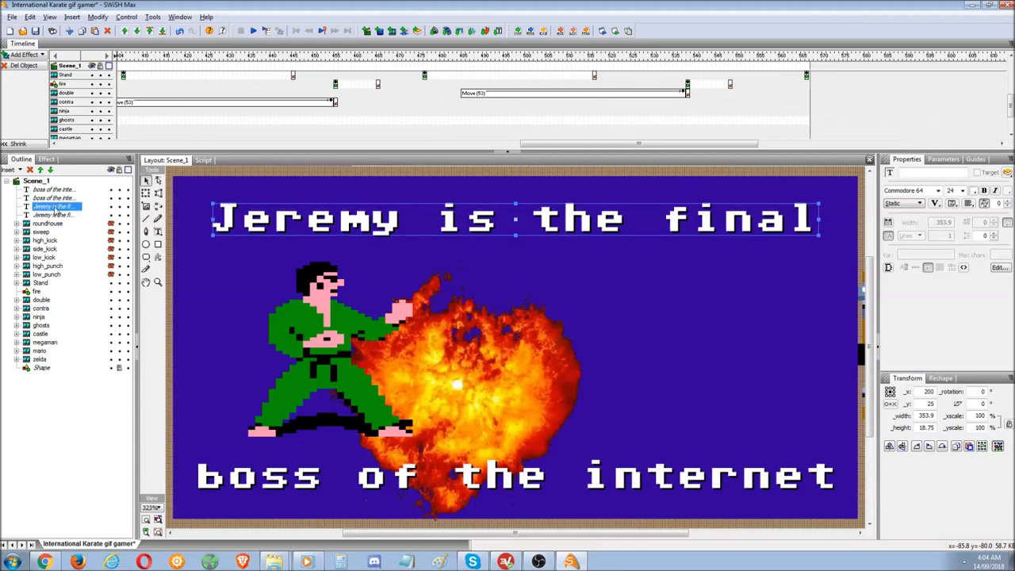
left_click(57, 216, "ctrl")
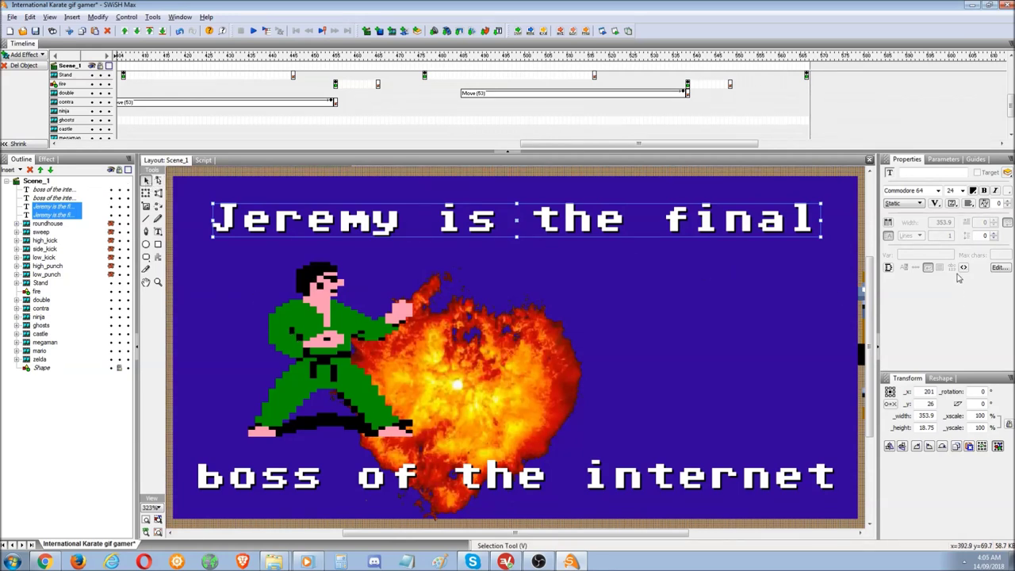
left_click(999, 269)
key("ctrl+a")
type("Dude ")
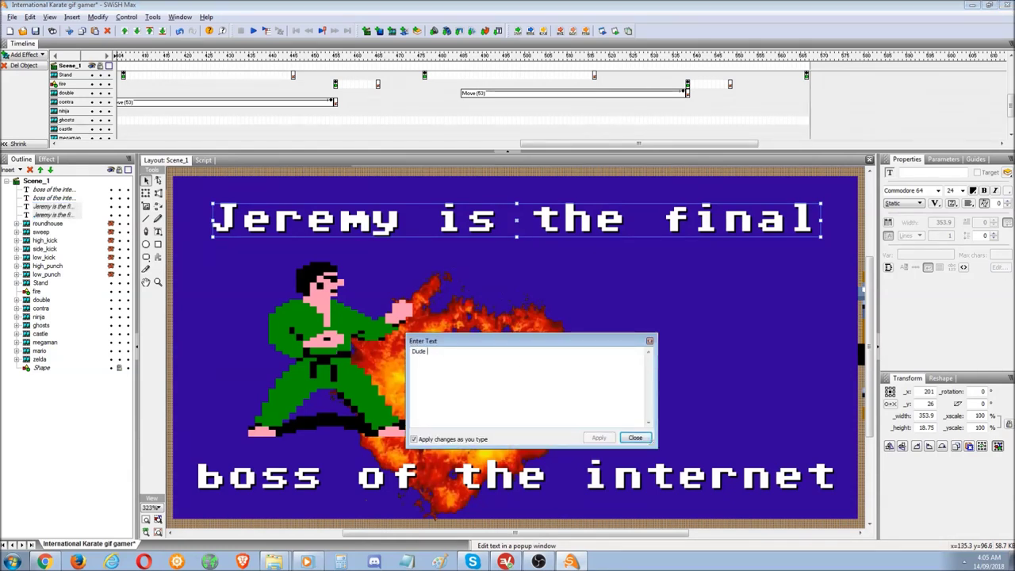
type("is the b")
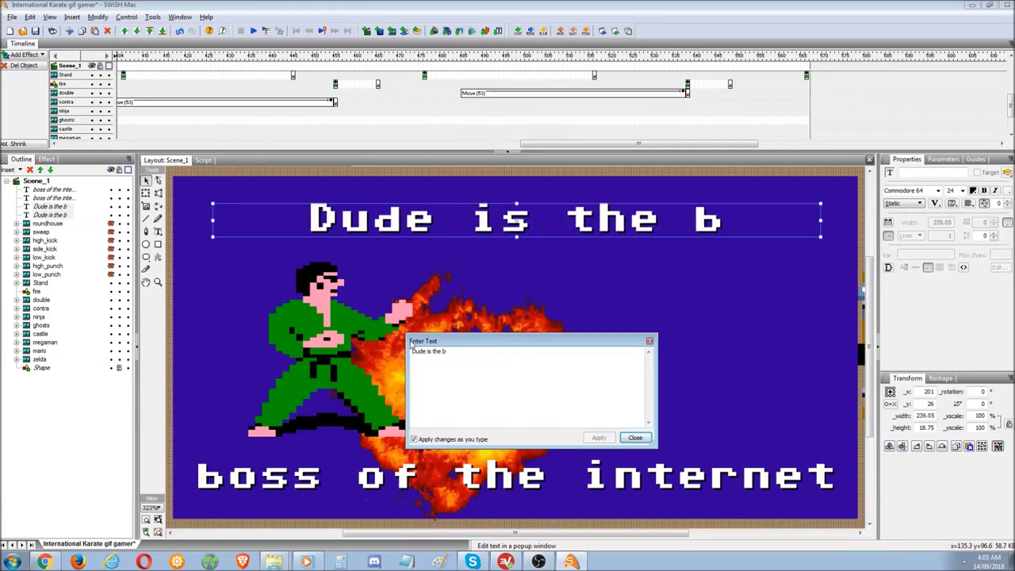
key("BackSpace")
type("final")
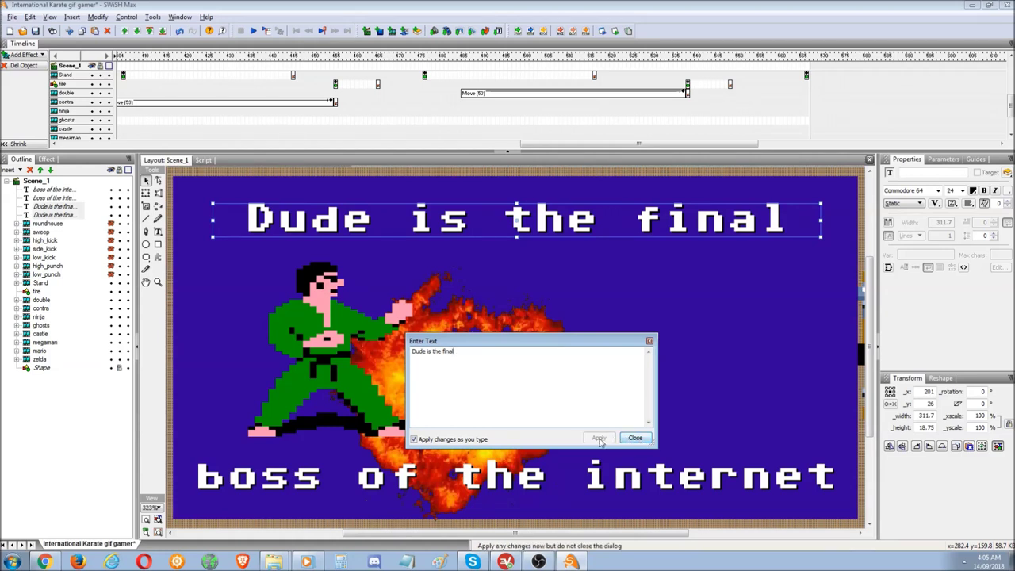
left_click(414, 440)
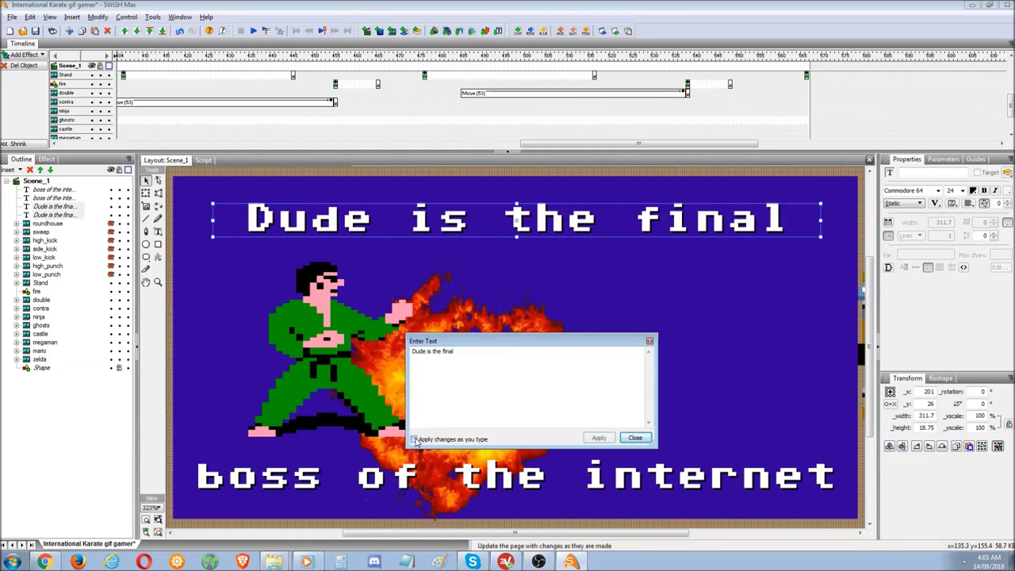
left_click(634, 441)
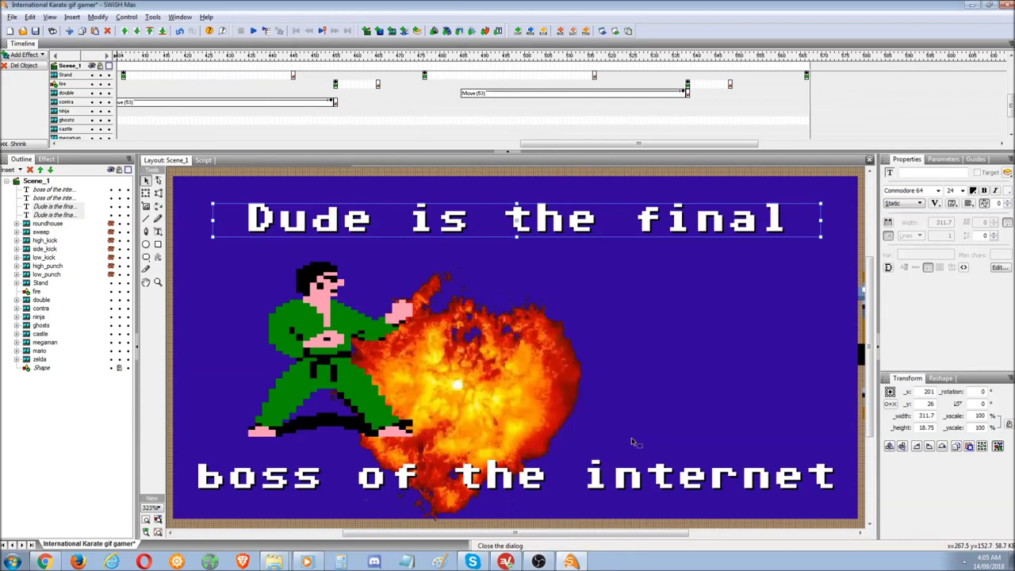
Replace the text in both copies of the lower caption line with "chicken in the coop".
left_click(68, 198)
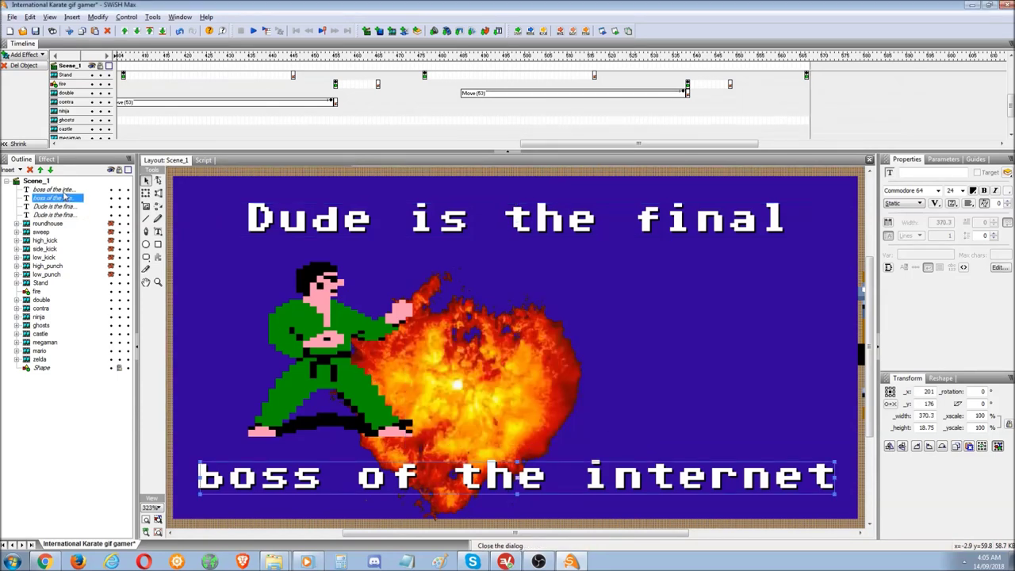
left_click(1000, 268)
key("ctrl+a")
type("chicken in the coop")
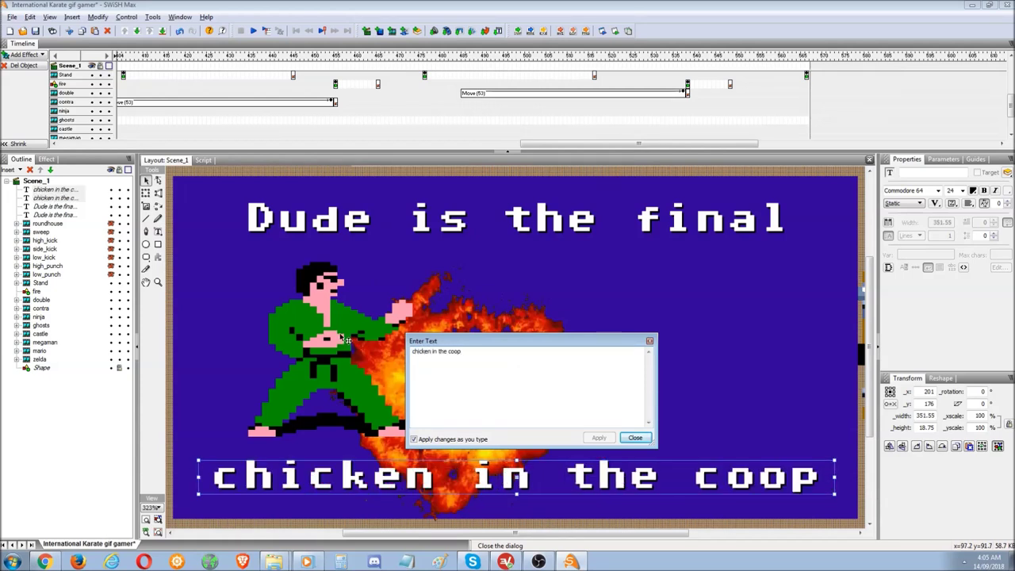
left_click(633, 438)
Try font sizes 10 and 30 on both copies of the lower caption line and set the size back to 24.
left_click(57, 198)
left_click(59, 191, "ctrl")
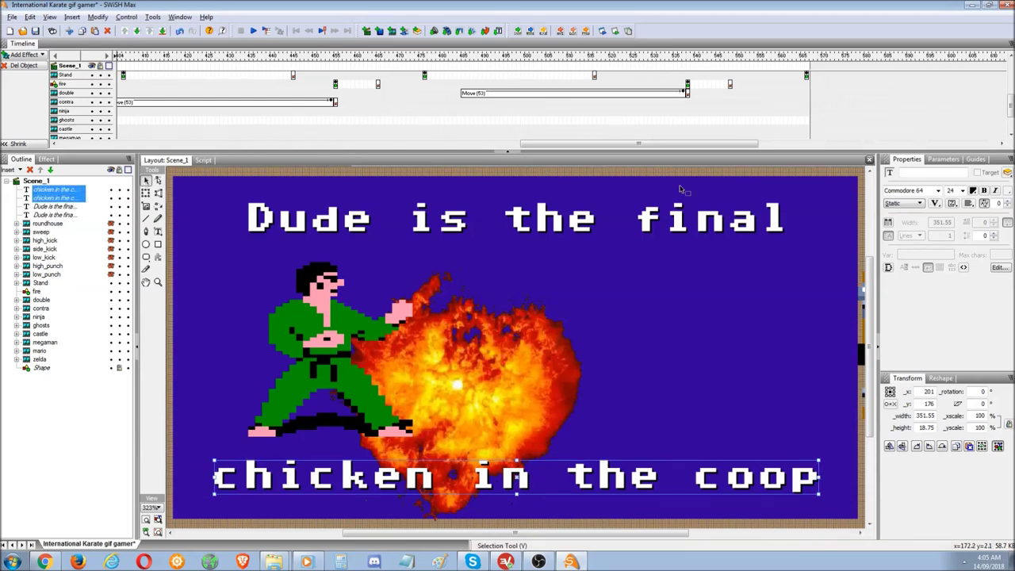
left_click(951, 190)
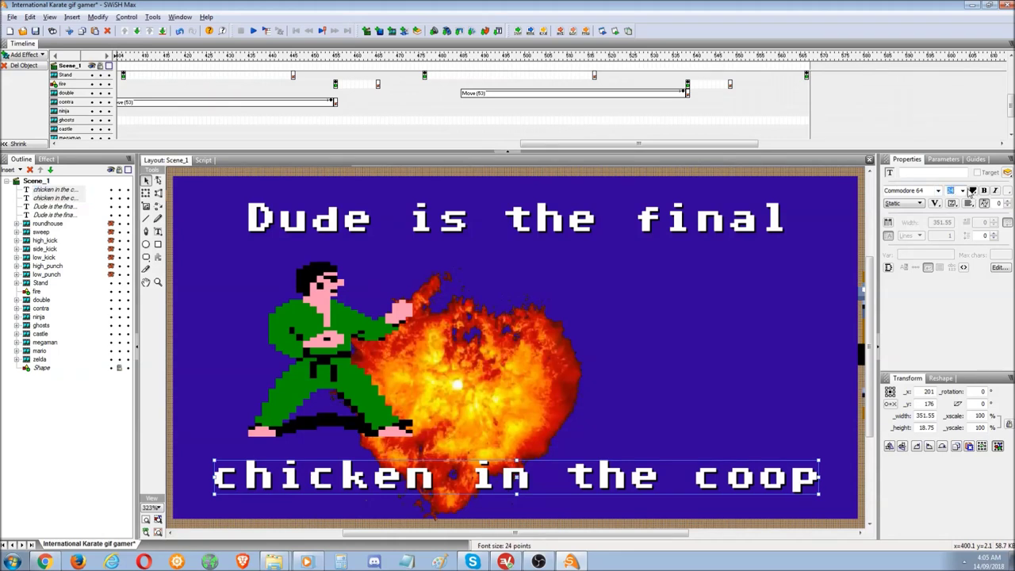
left_click(964, 192)
left_click(963, 193)
type("10")
key("Return")
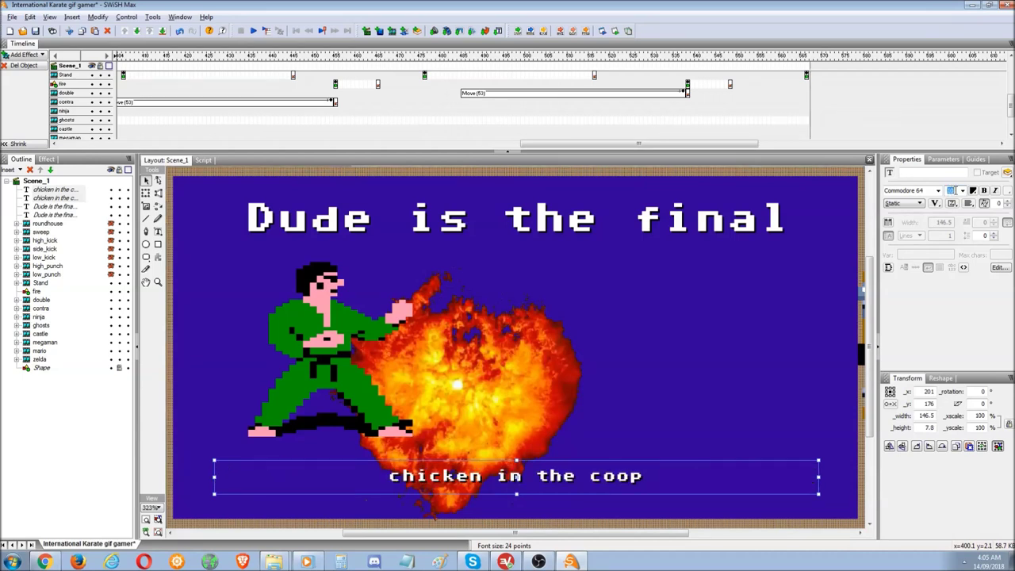
type("30")
key("Return")
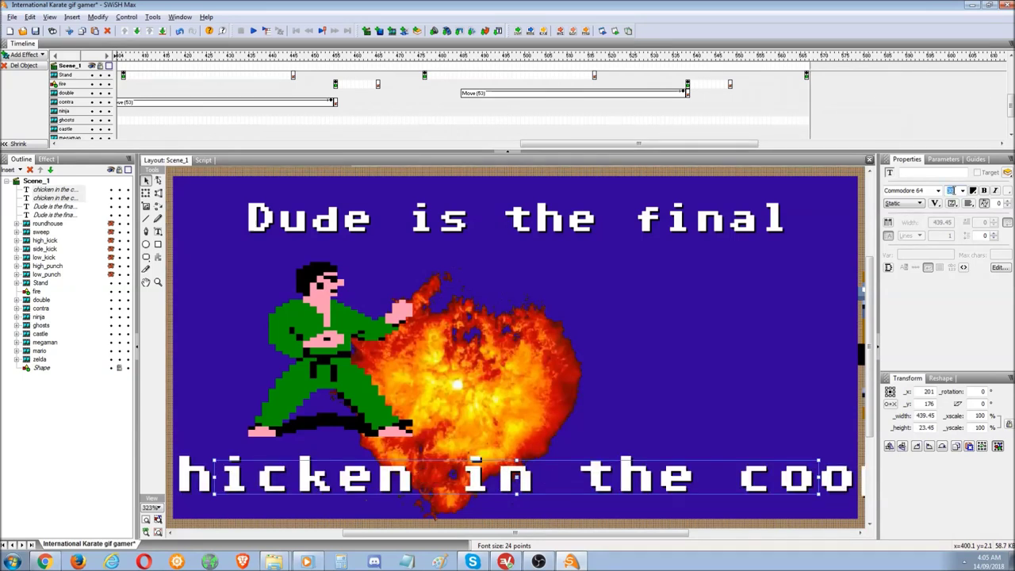
type("24")
key("Return")
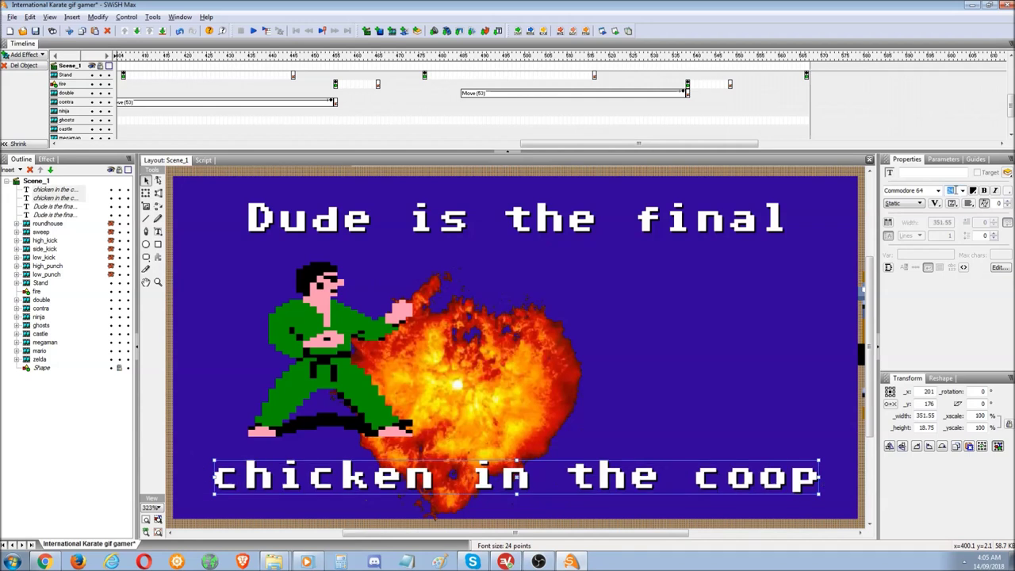
left_click(973, 191)
left_click(935, 225)
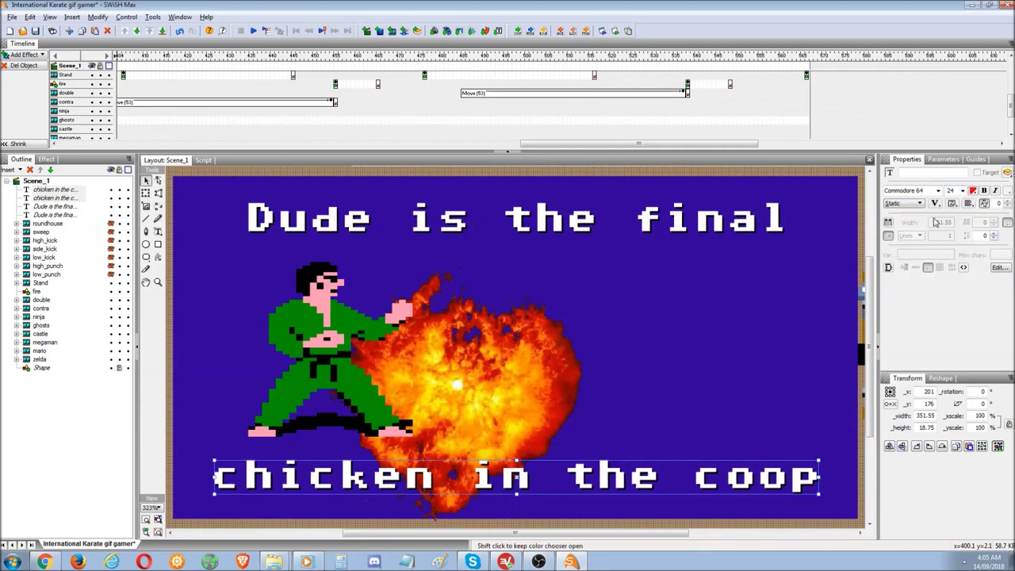
key("ctrl+z")
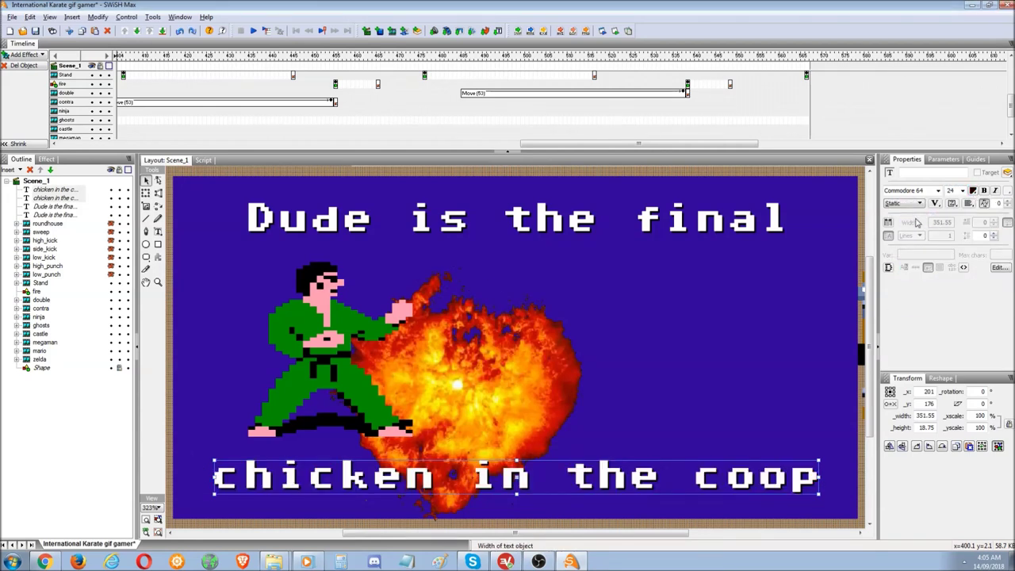
Recolour the white front copy of the lower caption line green.
left_click(69, 197)
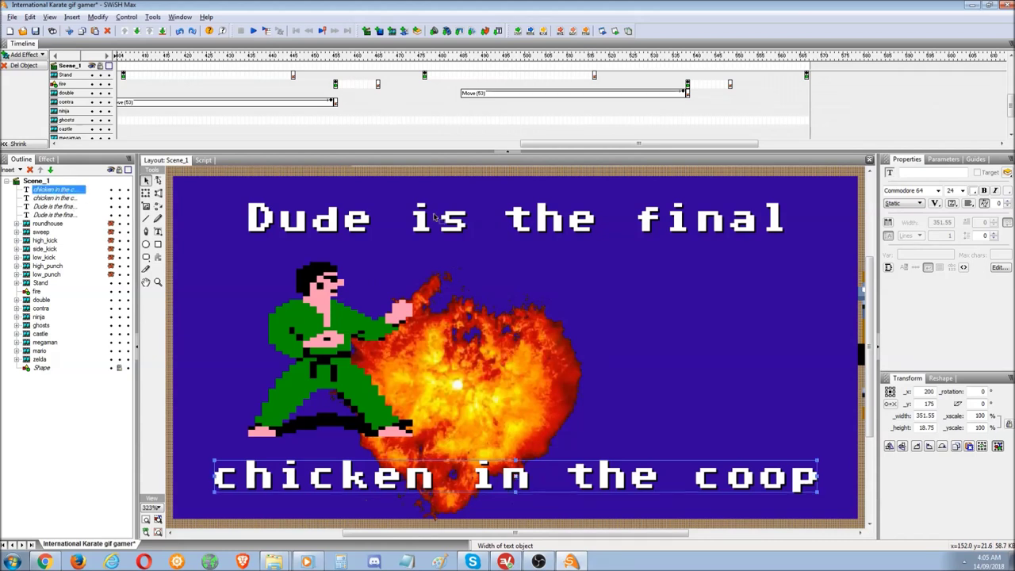
left_click(973, 192)
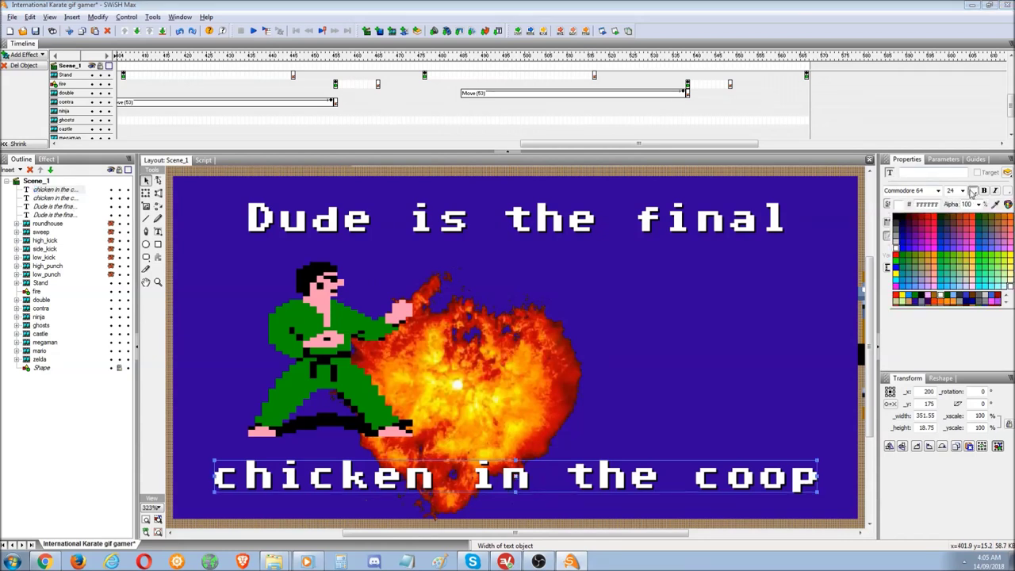
left_click(902, 260)
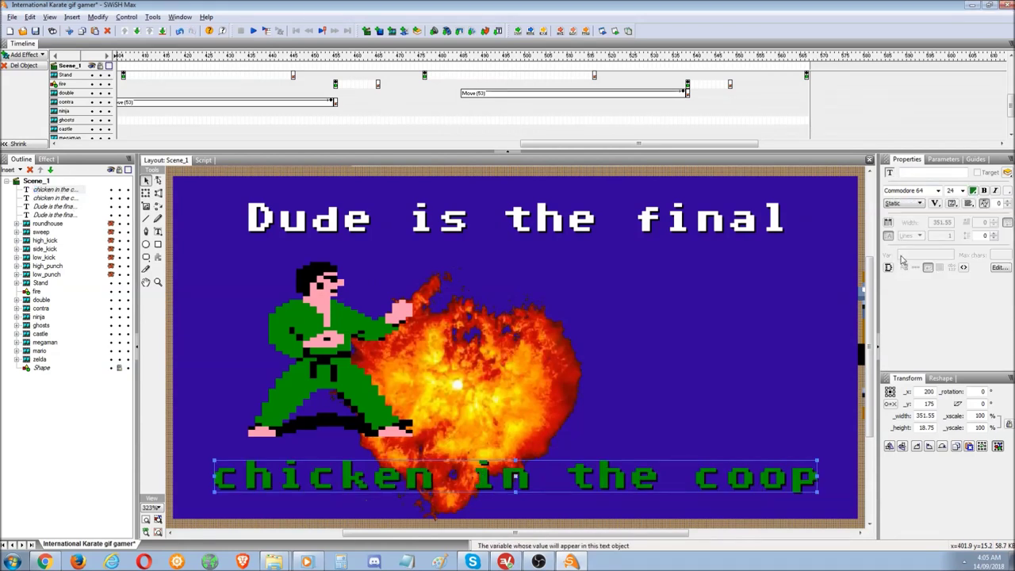
Examine the shapes inside the nested clips a, b and c of the double clip.
left_click(39, 300)
left_click(18, 300)
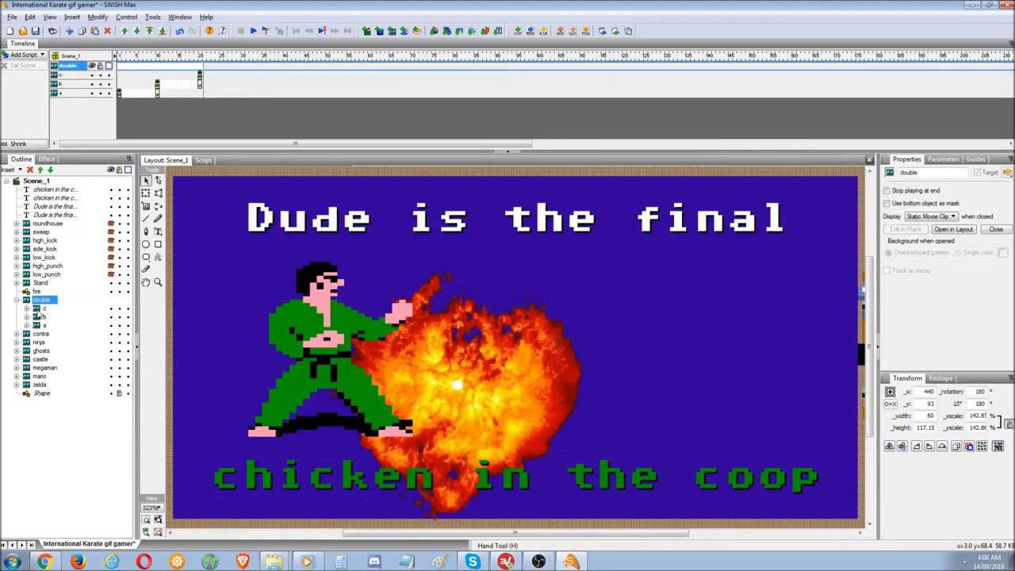
left_click(37, 308)
left_click(26, 308)
left_click(26, 309)
left_click(26, 316)
left_click(26, 326)
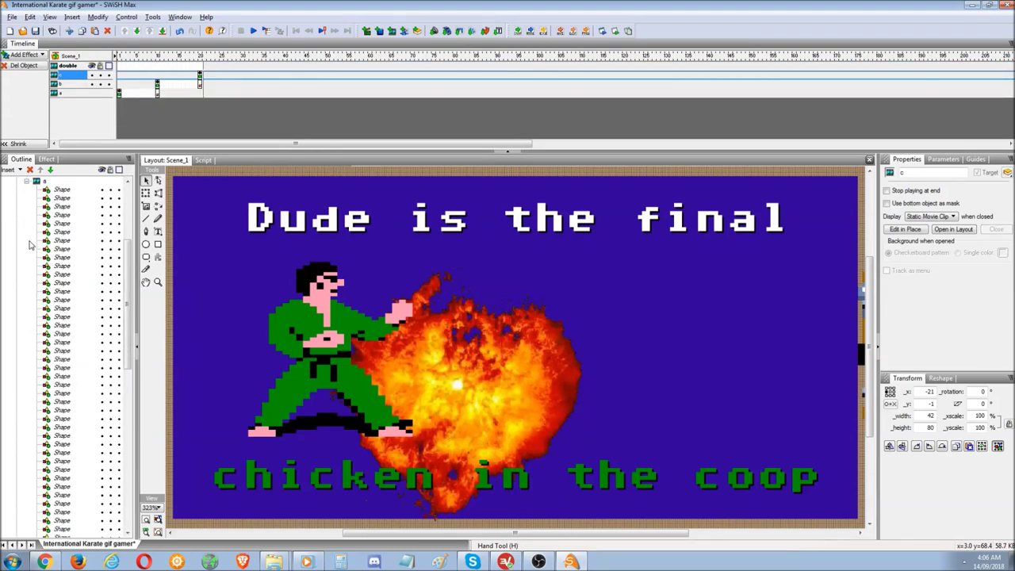
scroll(123, 289, "up", 15)
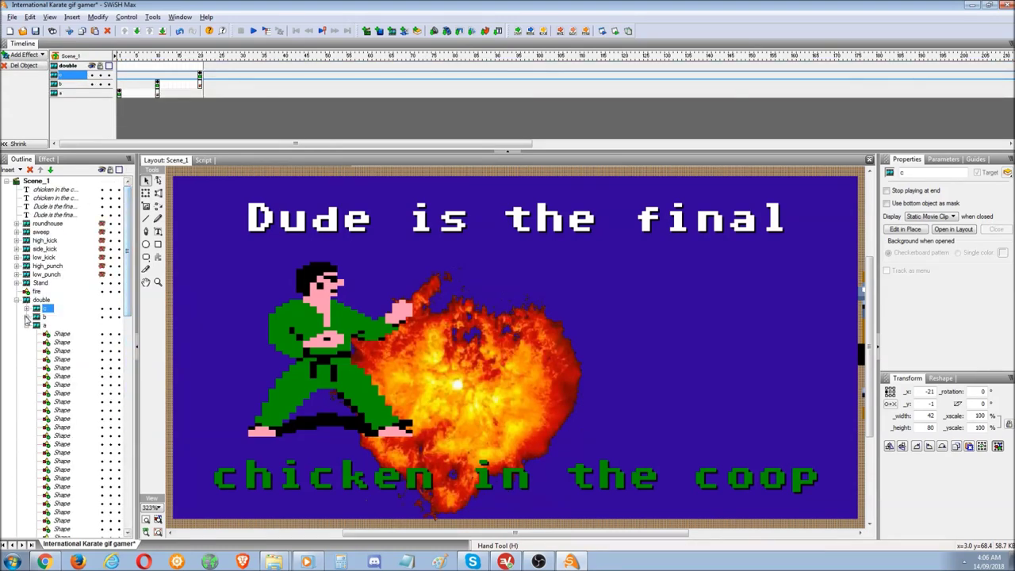
left_click(27, 325)
left_click(27, 317)
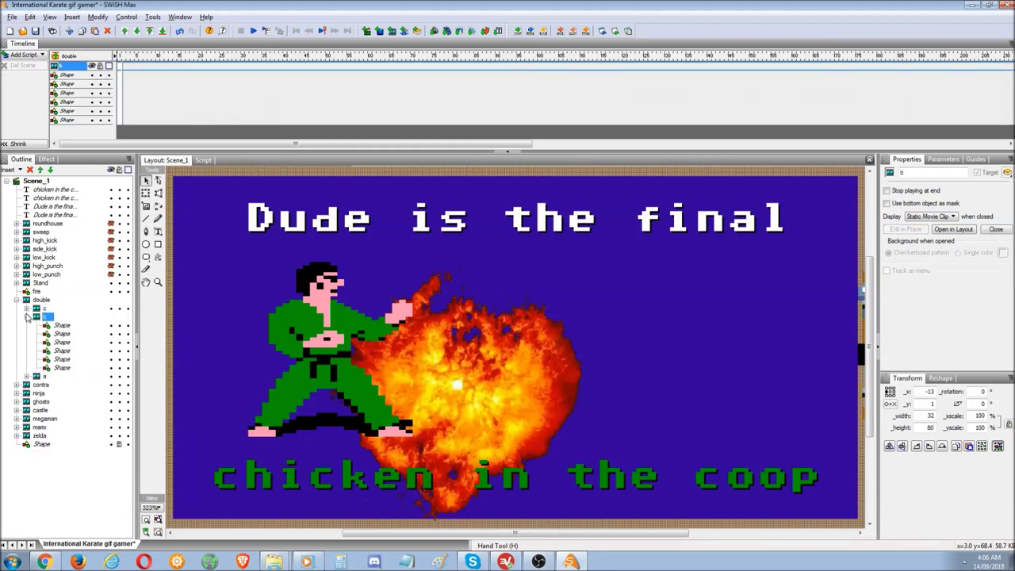
left_click(27, 316)
left_click(27, 317)
left_click(27, 316)
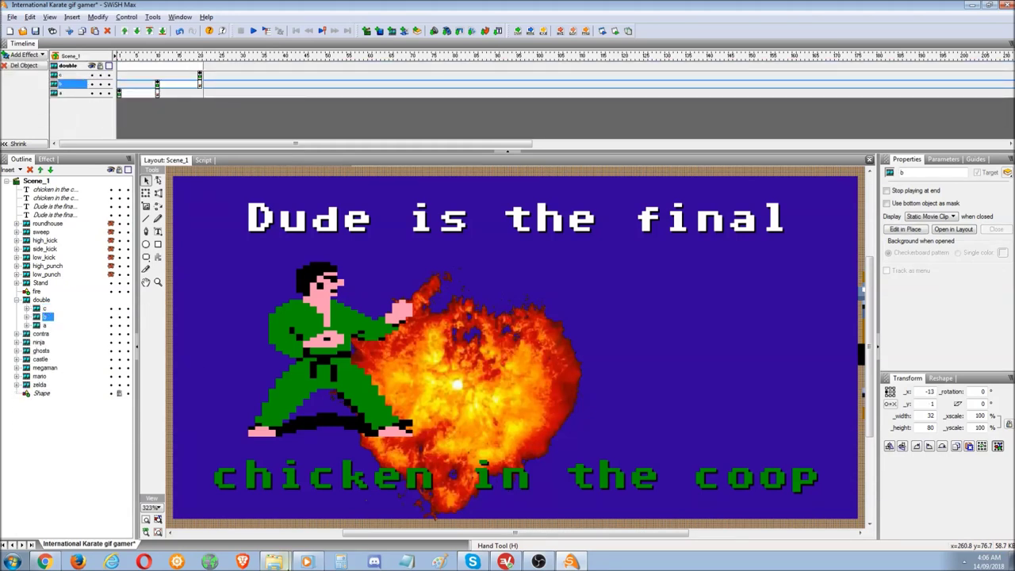
Switch to the Animations folder in Windows Explorer and open International Karate gif social media.
left_click(283, 563)
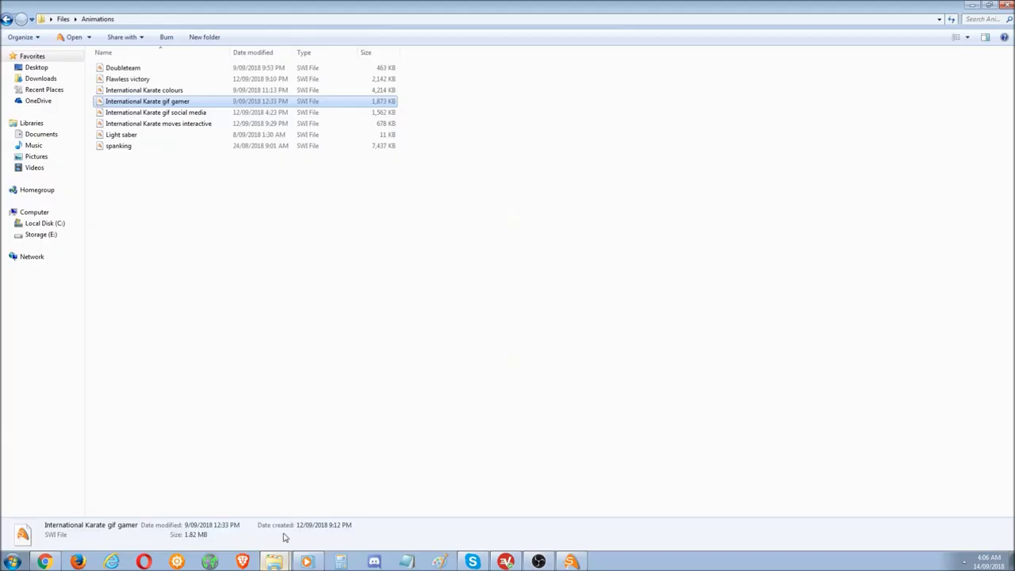
left_click(311, 346)
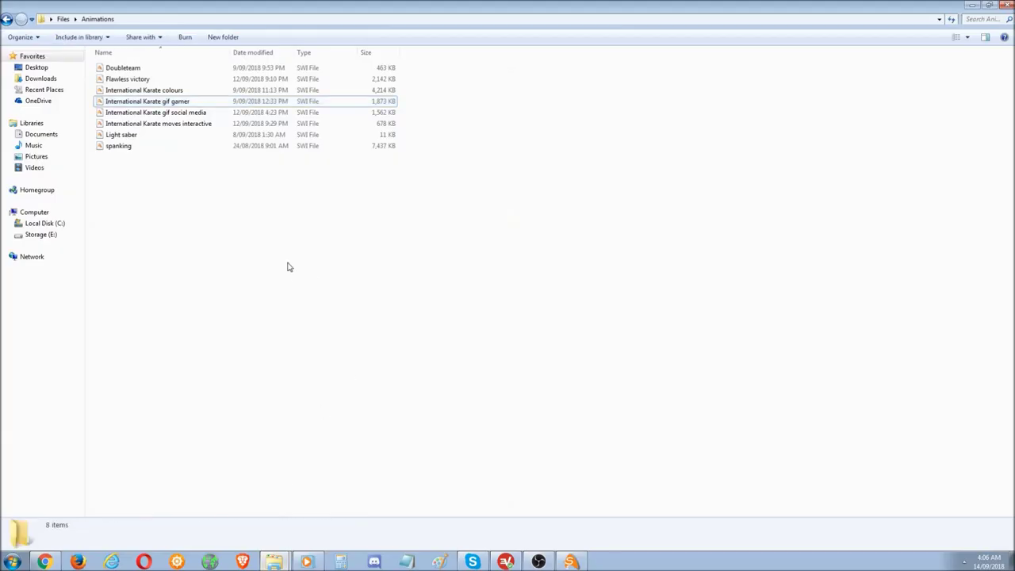
double_click(190, 117)
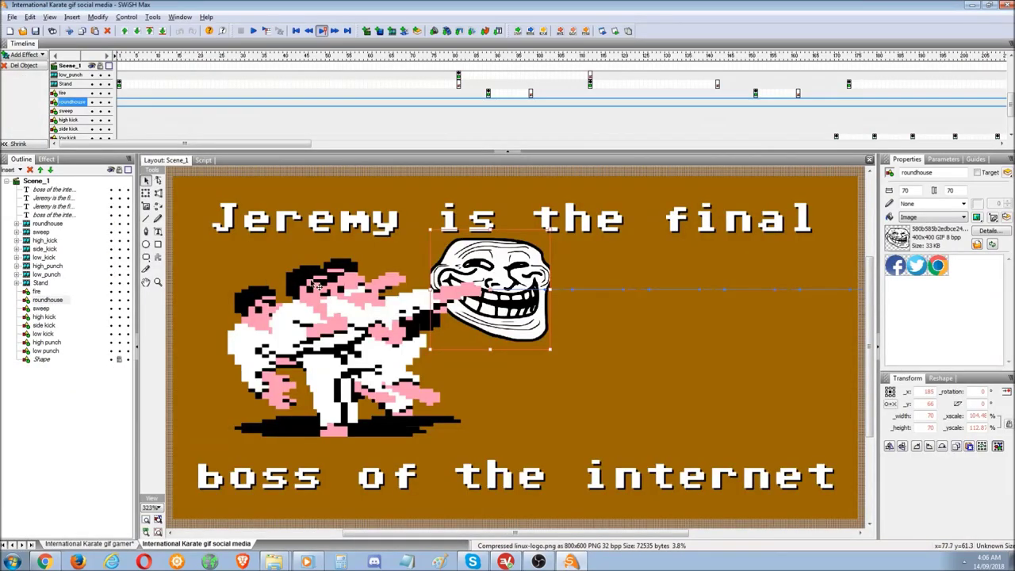
Select the seven logo shapes from roundhouse to low punch, preview the movie in the player and close it.
left_click(45, 302)
left_click(45, 350)
left_click(45, 342)
left_click(48, 301, "shift")
left_click(45, 351, "ctrl")
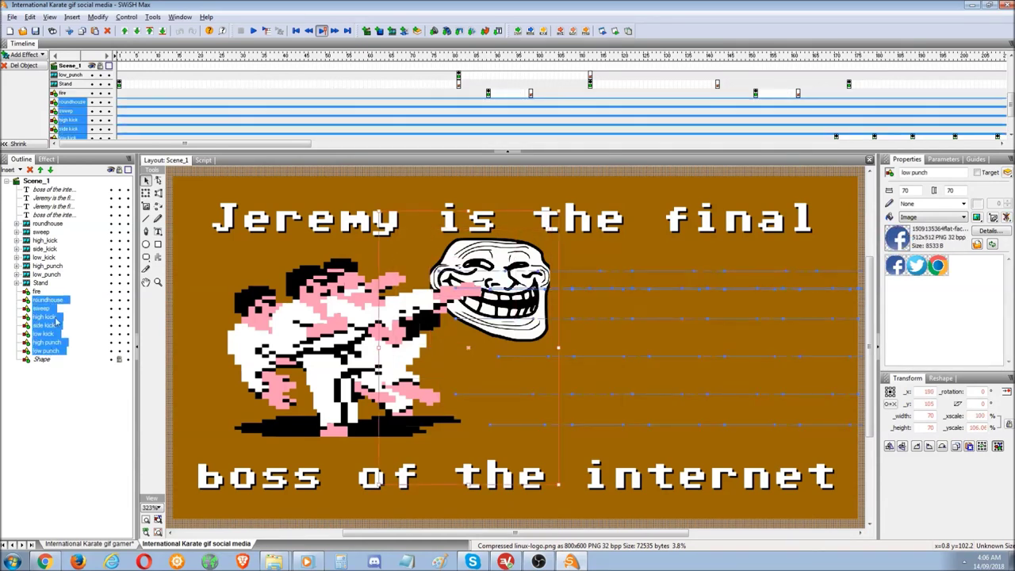
key("ctrl+t")
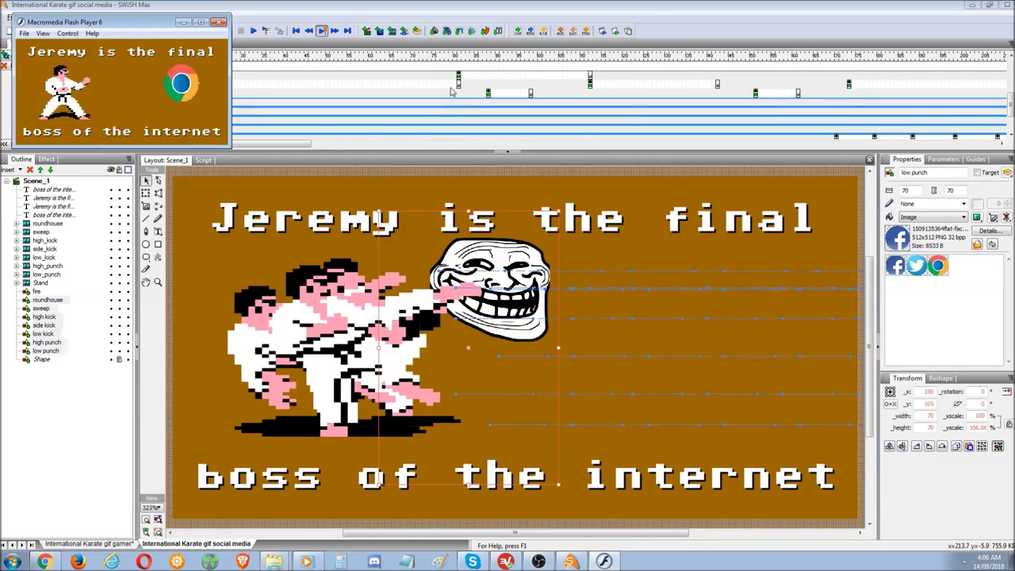
left_click(100, 379)
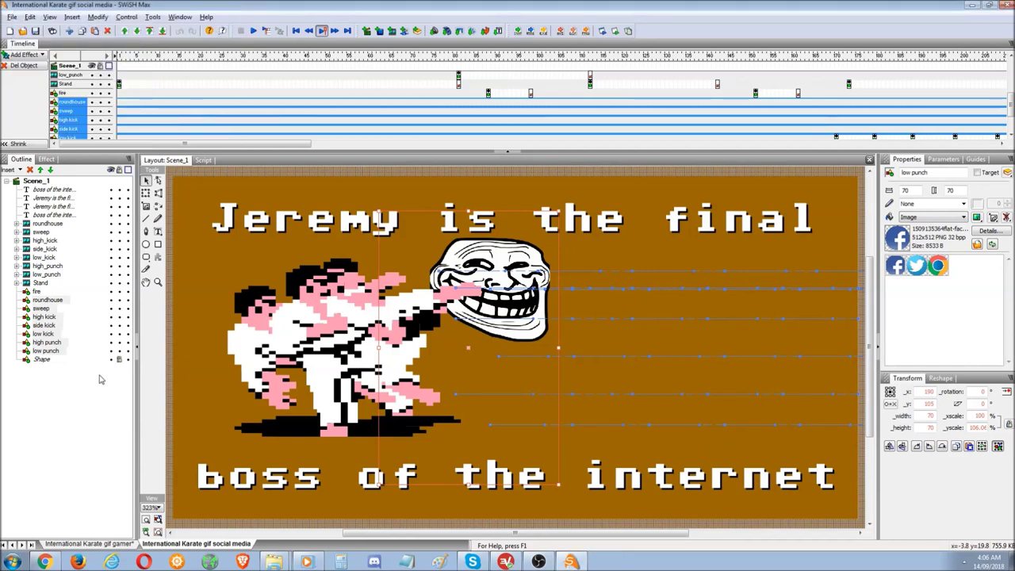
Try the Twitter, Chrome and Facebook images as the low punch shape's fill.
left_click(49, 351)
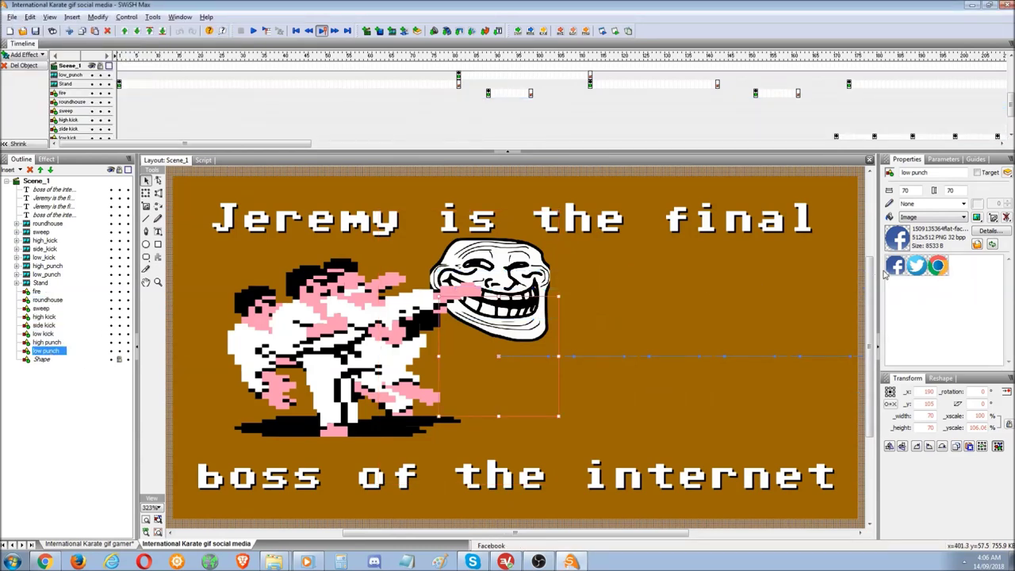
left_click(918, 267)
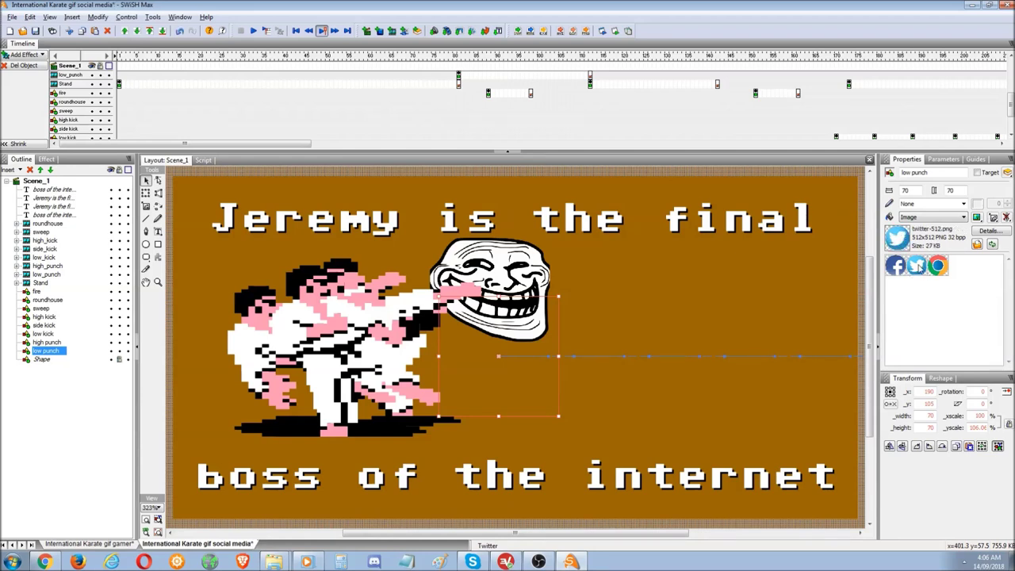
left_click(939, 267)
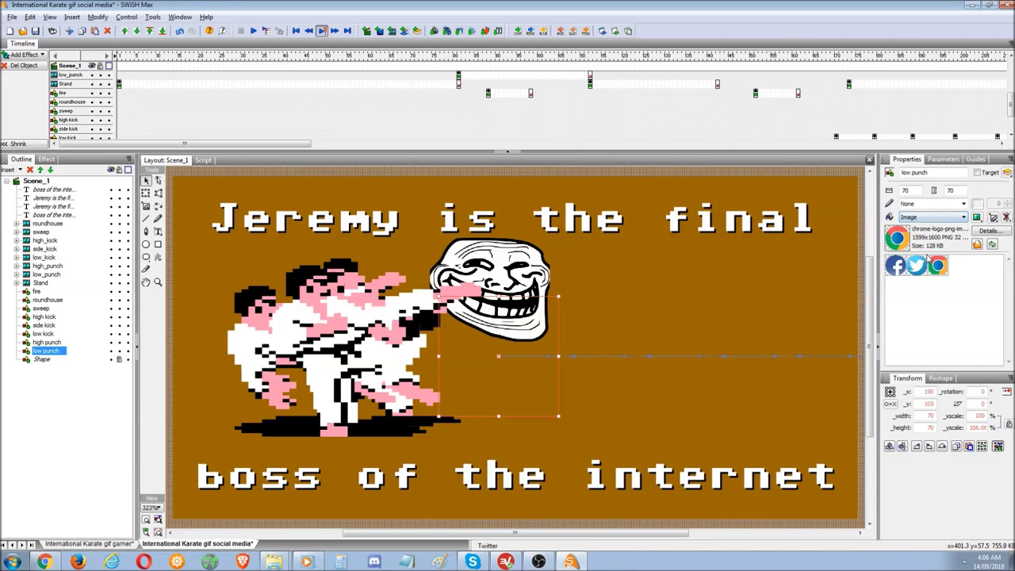
left_click(896, 267)
left_click(919, 268)
left_click(937, 268)
left_click(920, 230)
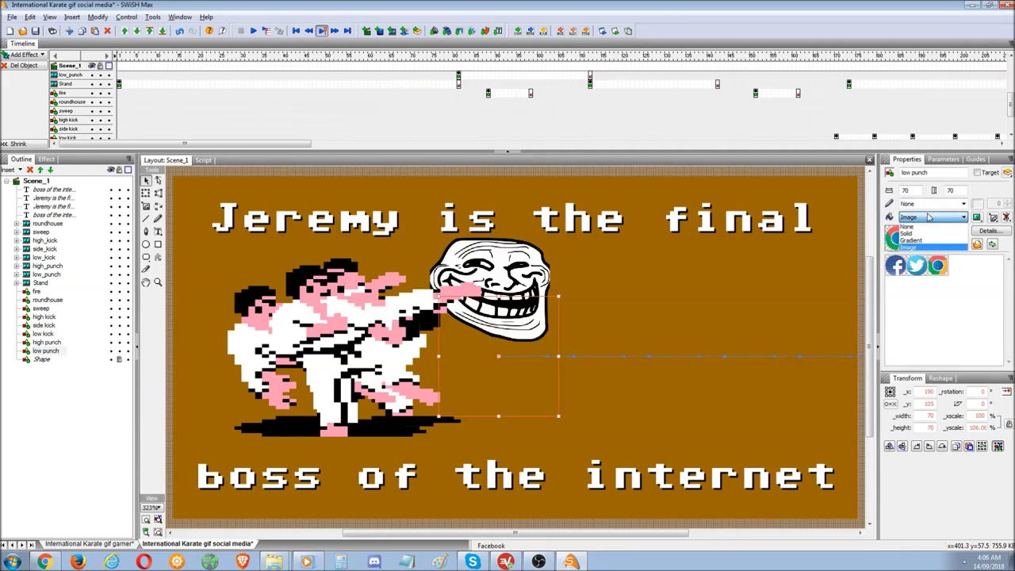
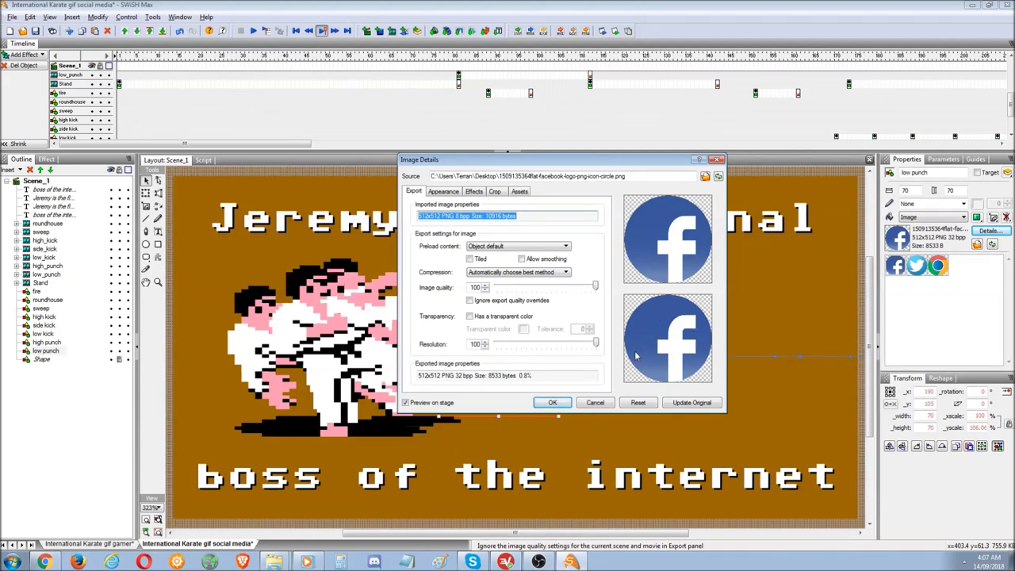
Try a transparent colour of 3c5f43 and a different tolerance for the Facebook logo in Image Details, and discard the changes.
left_click(470, 316)
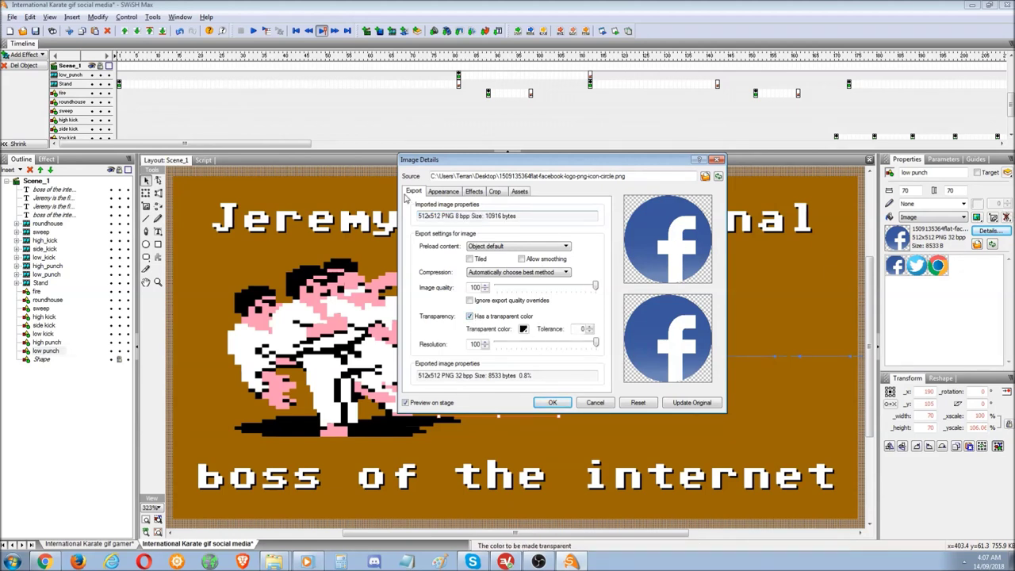
left_click(524, 331)
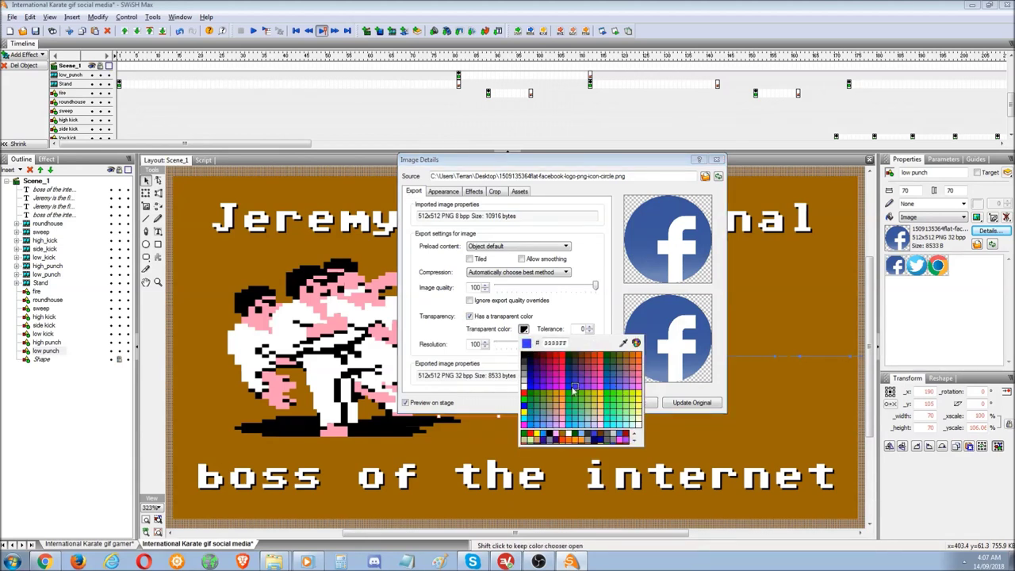
left_click(549, 342)
type("3c5f43")
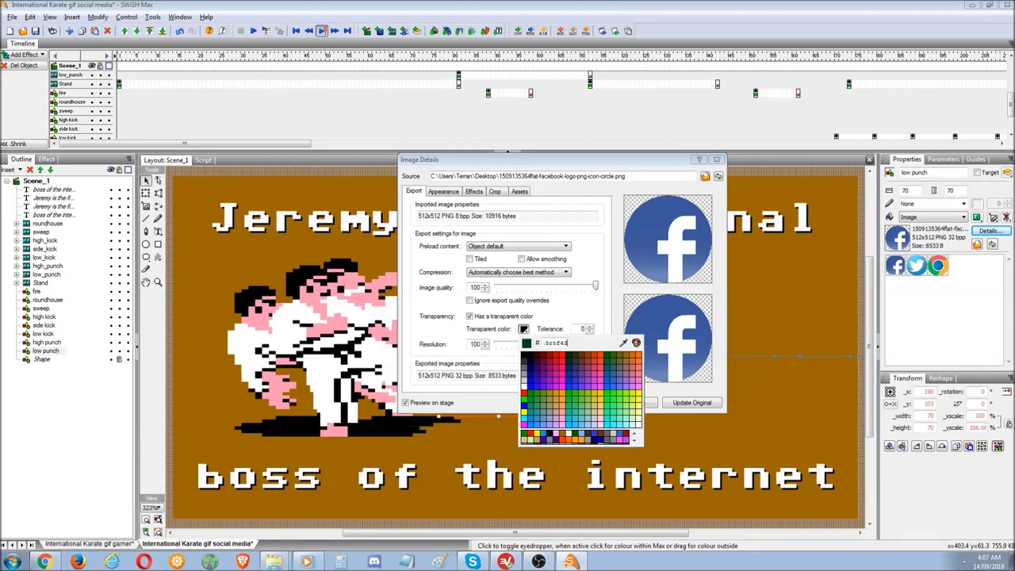
key("BackSpace")
key("BackSpace")
key("BackSpace")
key("BackSpace")
key("BackSpace")
key("BackSpace")
left_click(567, 313)
double_click(576, 327)
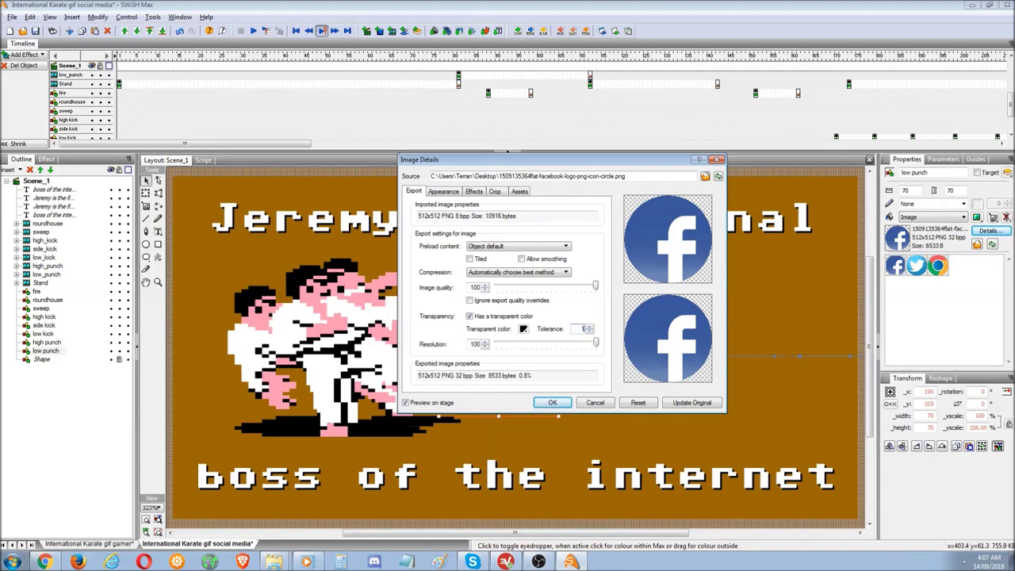
left_click(589, 326)
double_click(582, 328)
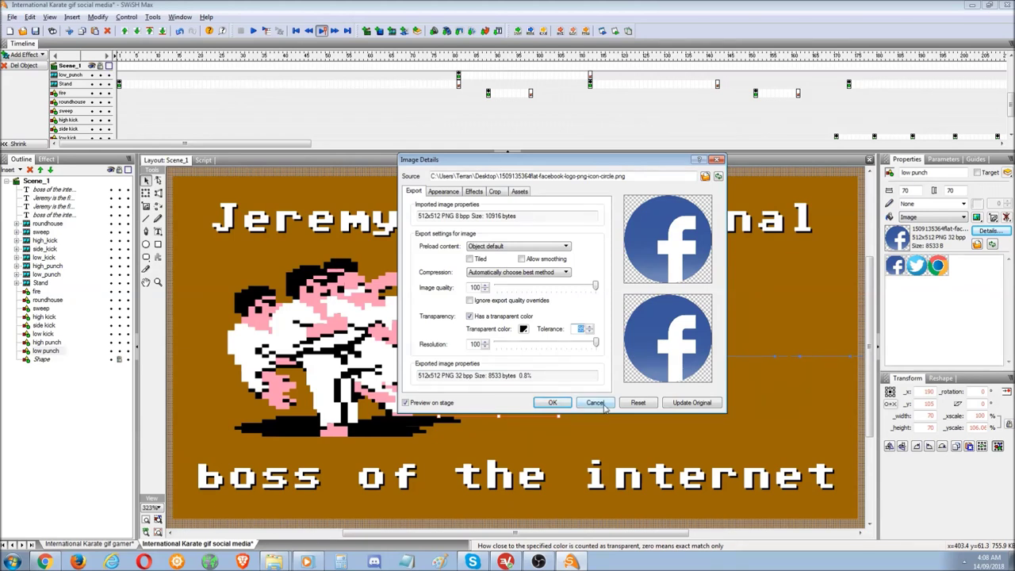
left_click(597, 403)
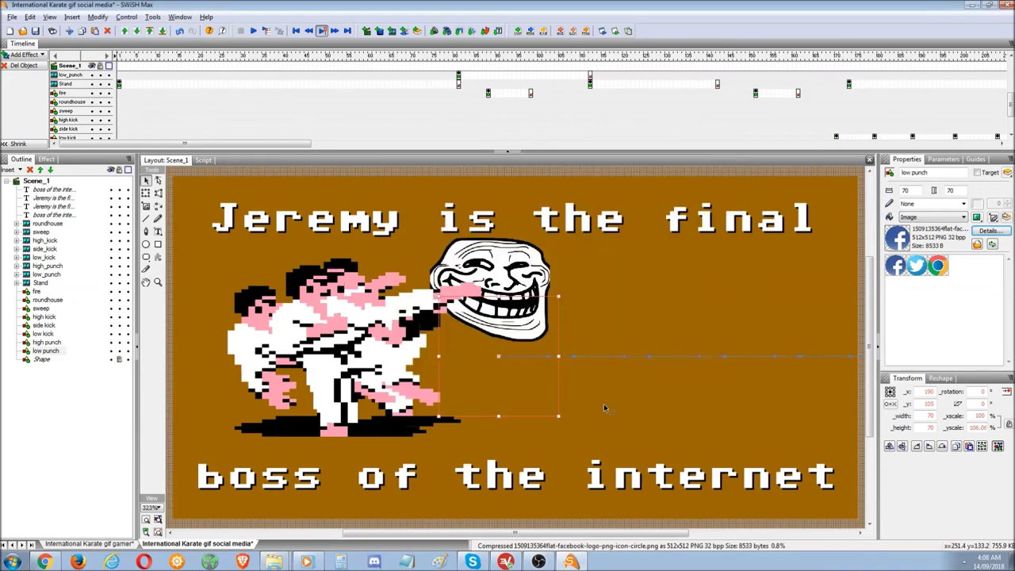
Fill the low punch, high punch and low kick shapes with the Chrome logo image and preview the movie.
left_click(45, 352)
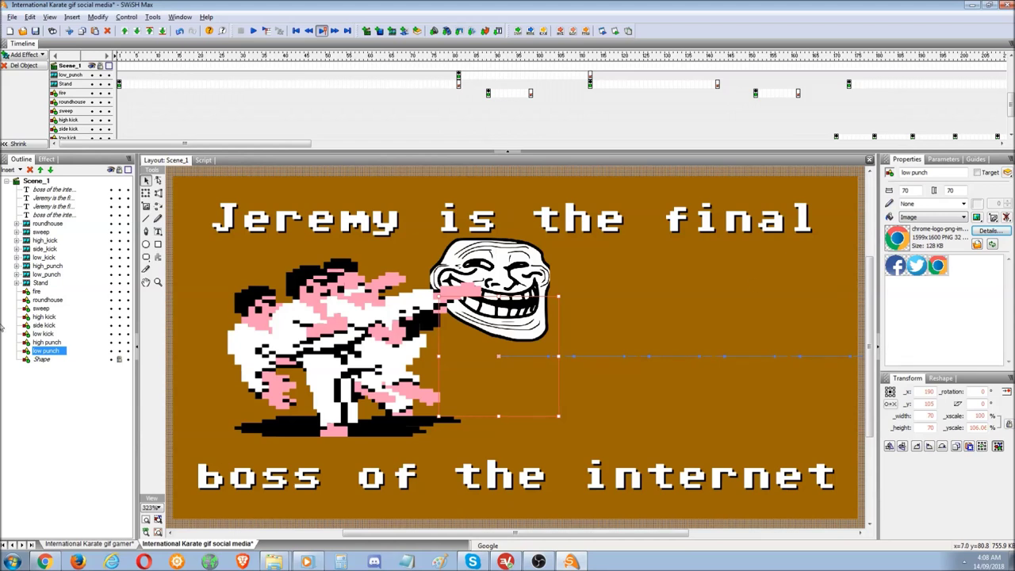
left_click(53, 342)
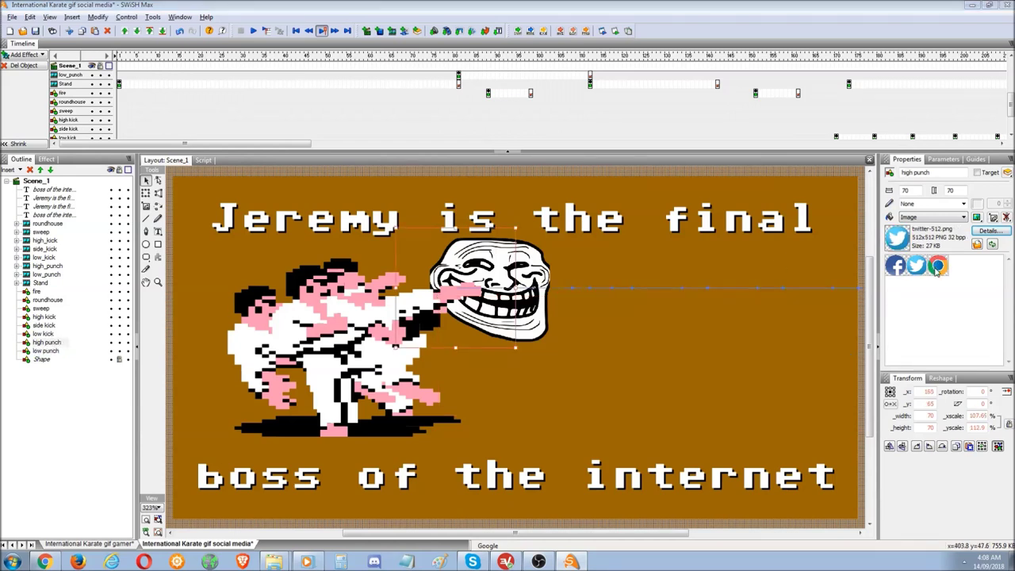
left_click(43, 334)
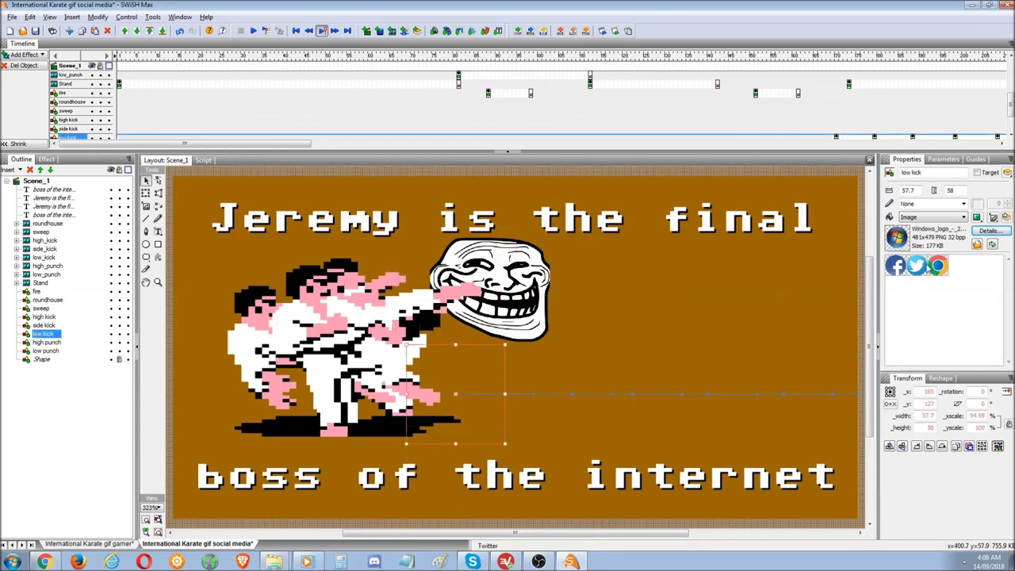
left_click(616, 31)
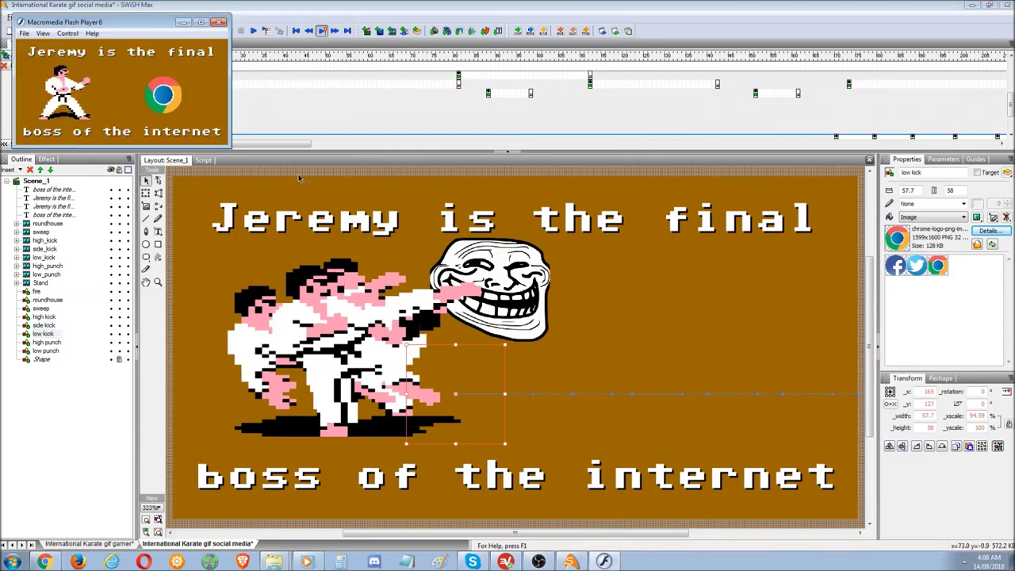
left_click(220, 22)
Try a scaled width of 90 for the low punch shape's Chrome image fill and preview the movie in the player.
left_click(45, 351)
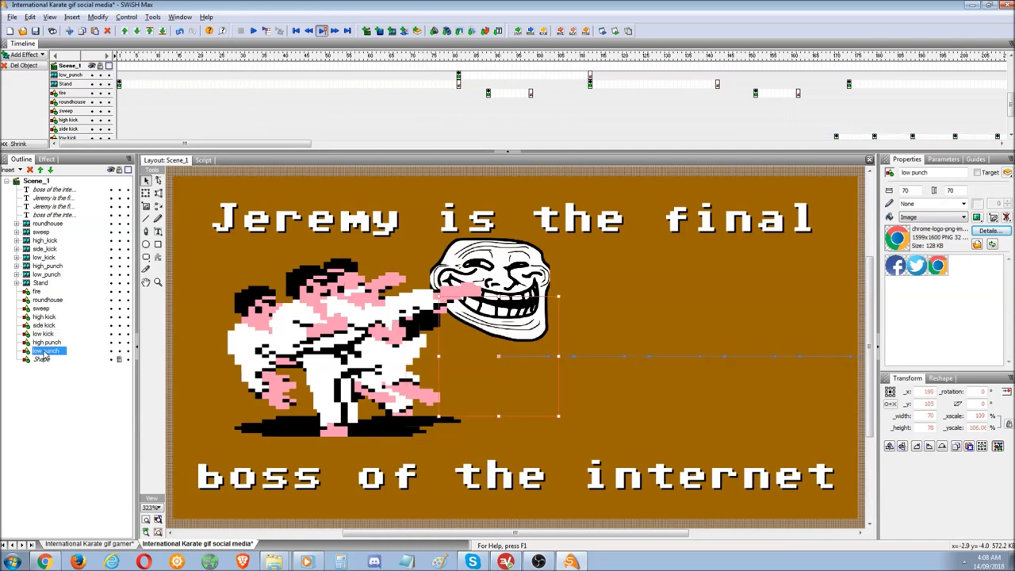
left_click(994, 220)
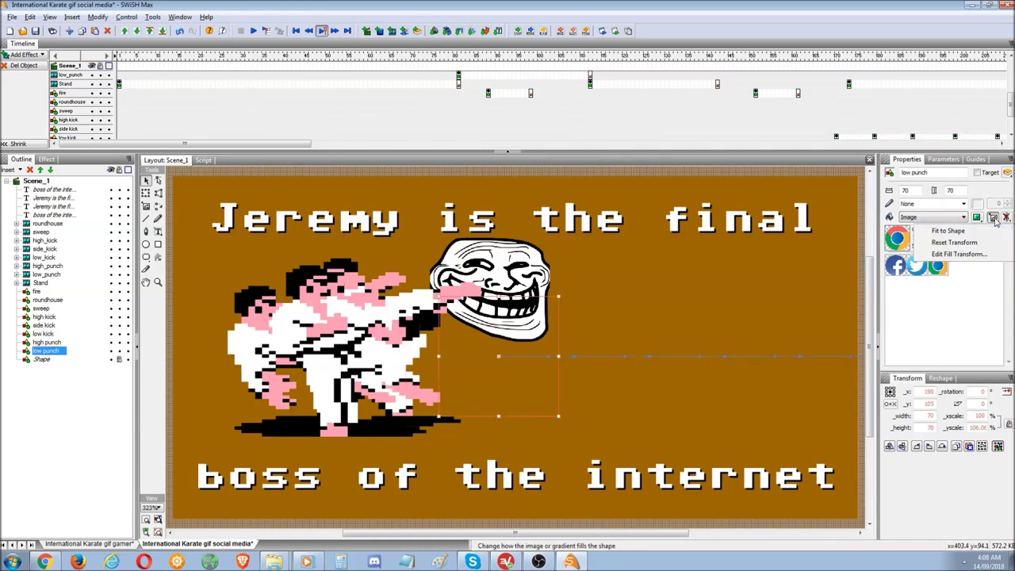
left_click(969, 255)
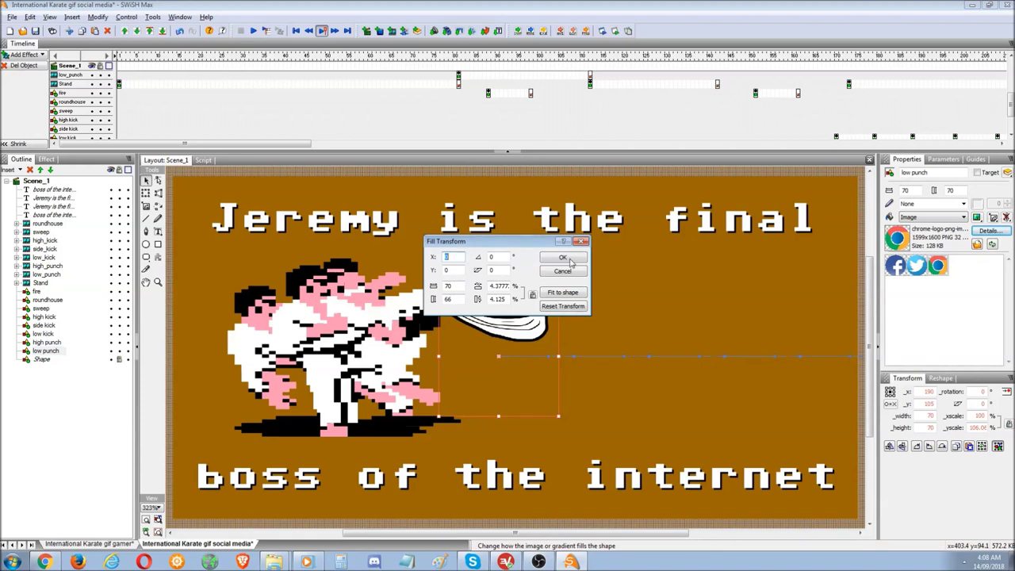
double_click(448, 285)
left_click(448, 299)
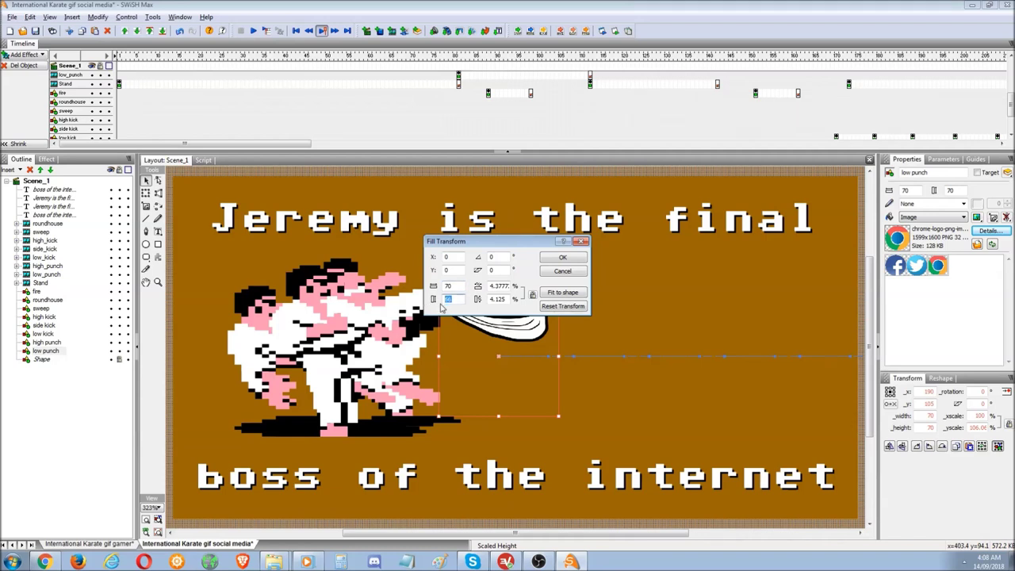
double_click(448, 299)
double_click(454, 286)
type("90")
left_click(459, 299)
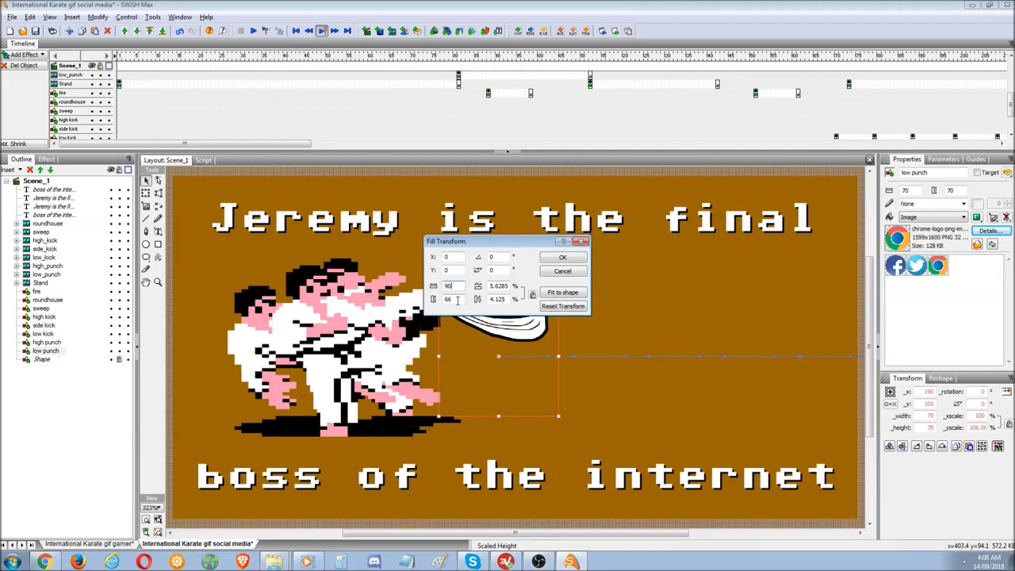
left_click(563, 258)
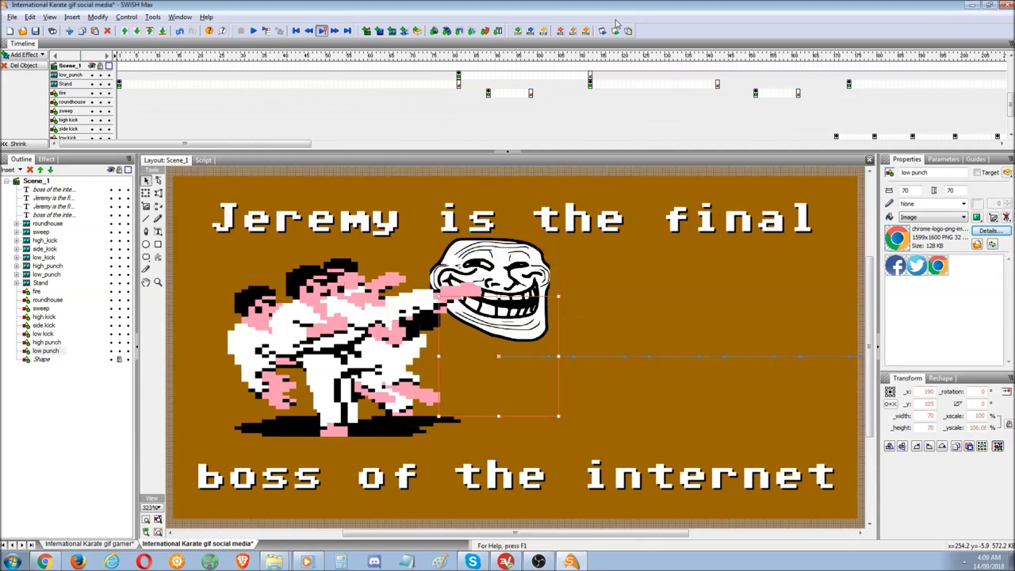
left_click(615, 30)
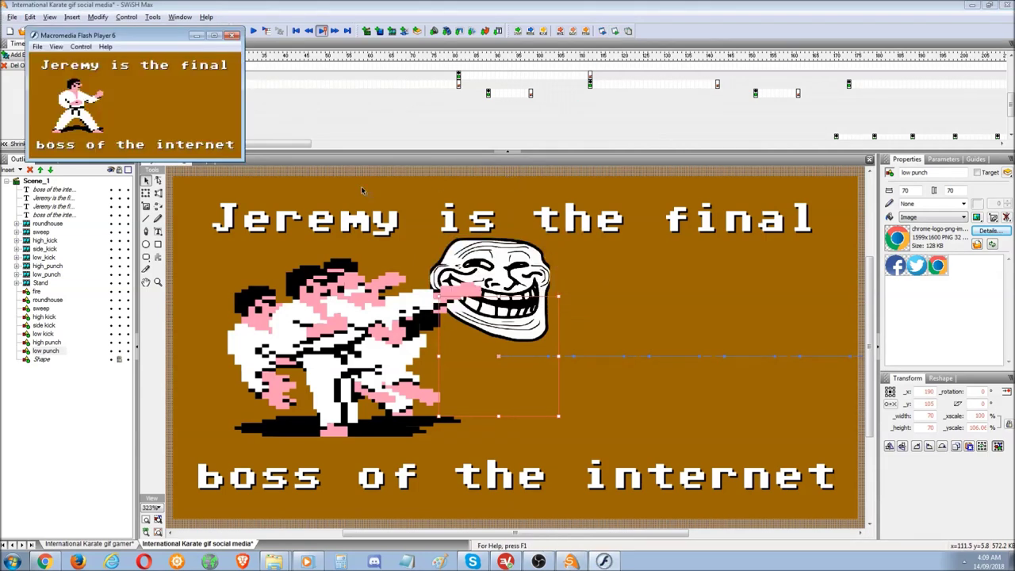
left_click(232, 36)
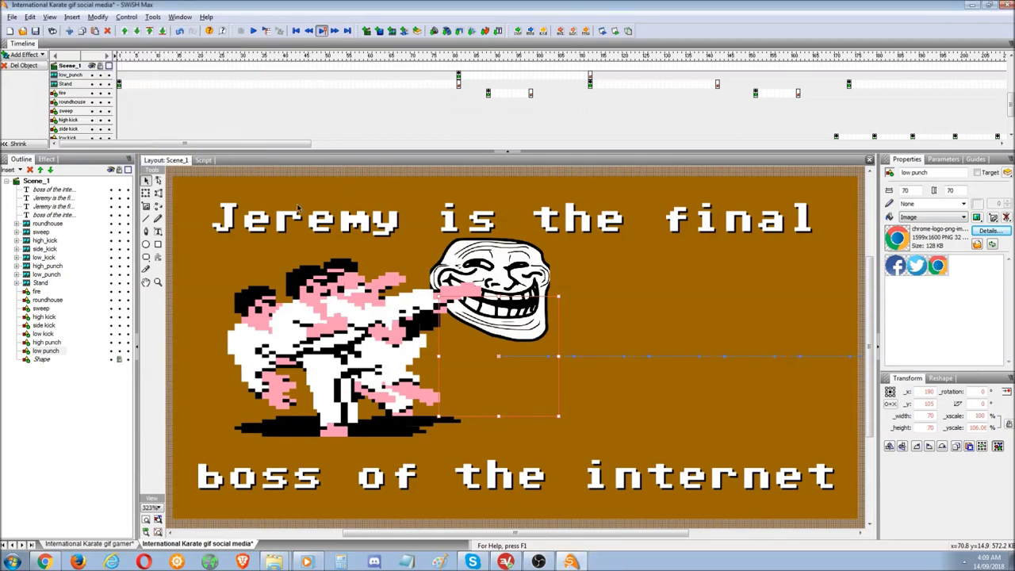
Reset the low punch image fill's scaled width to 70, link width and height, and shrink the fill proportionally.
left_click(989, 231)
left_click(972, 254)
left_click(448, 286)
double_click(448, 299)
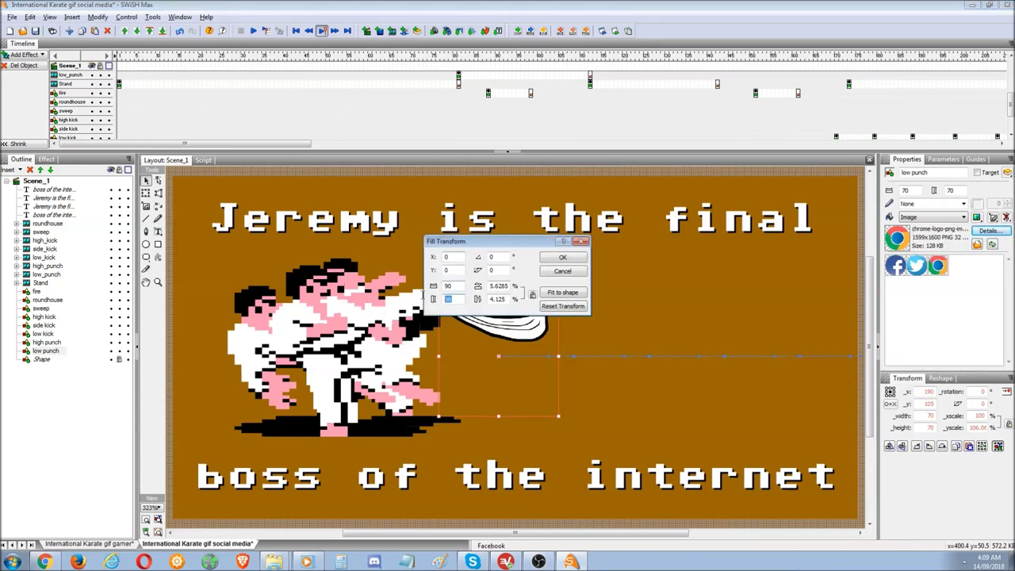
double_click(456, 285)
type("7")
left_click(533, 295)
left_click_drag(454, 286, 442, 286)
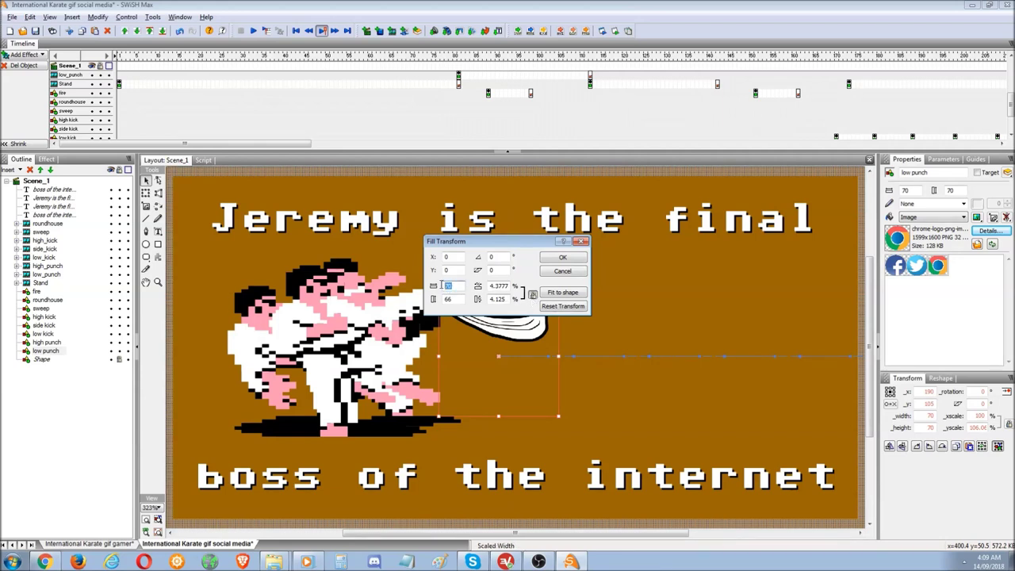
type("4")
left_click(562, 257)
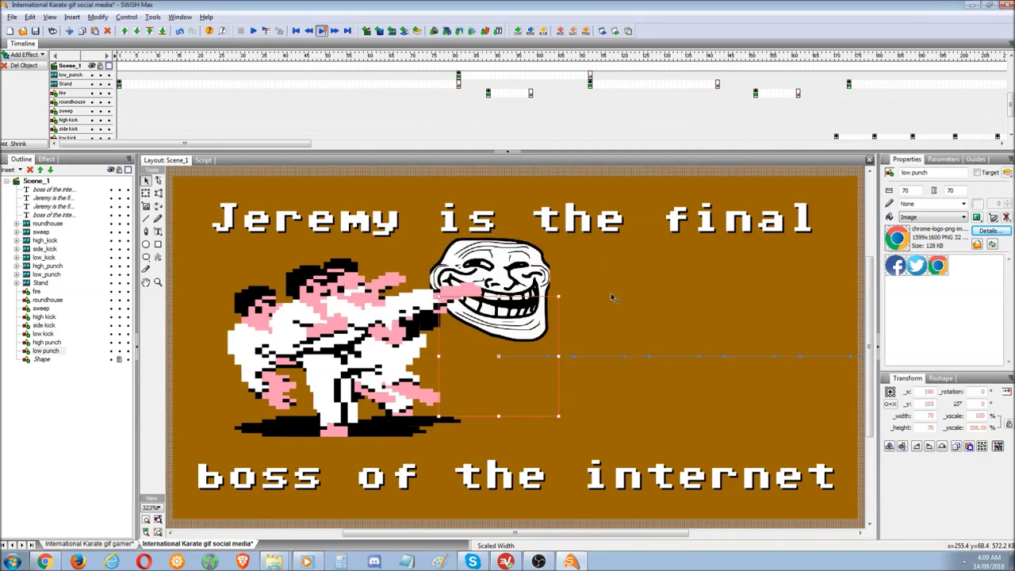
Preview the movie twice in the player to check the resized Chrome logo, closing the player each time.
left_click(615, 30)
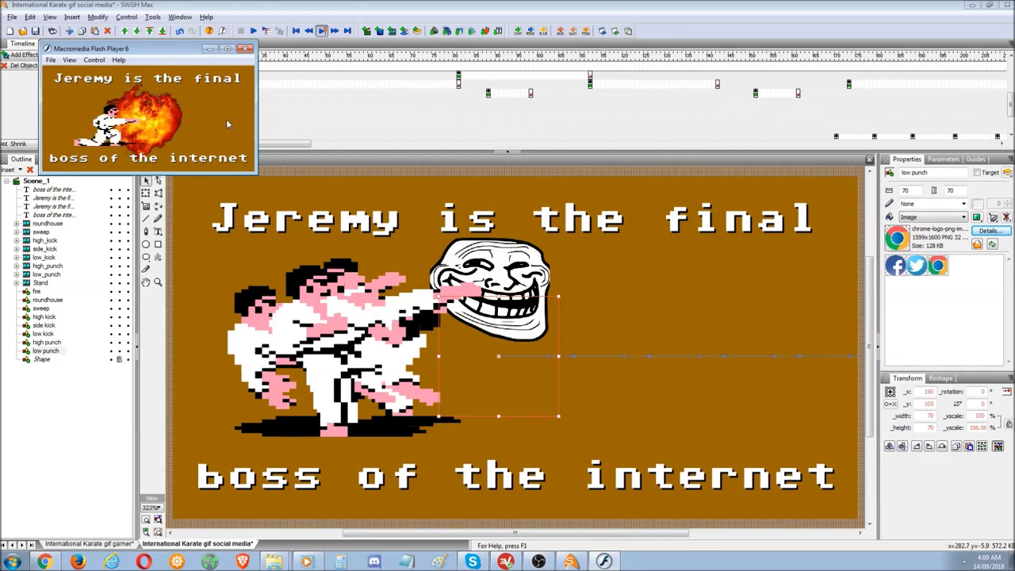
left_click(246, 48)
left_click(616, 31)
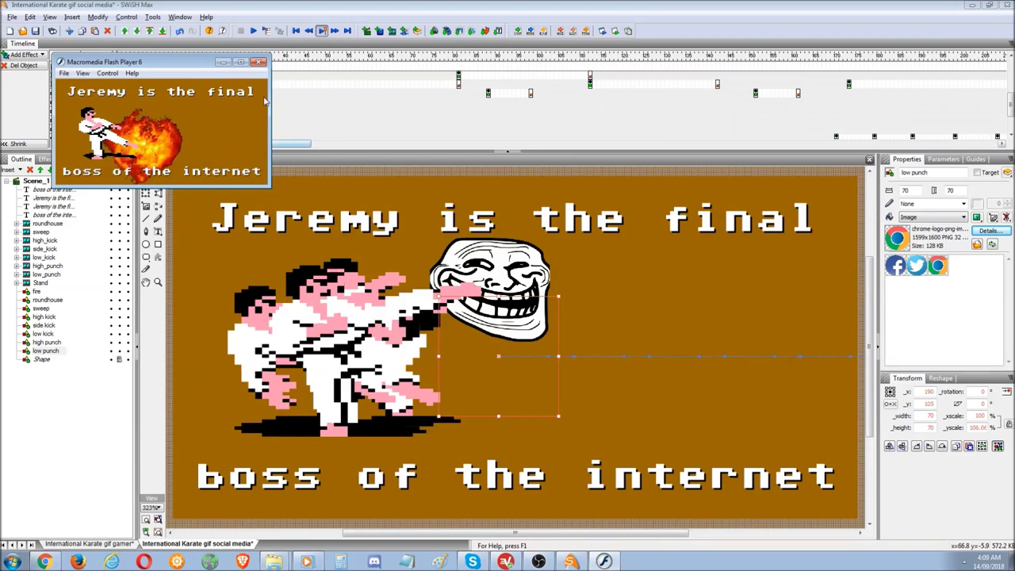
left_click(261, 62)
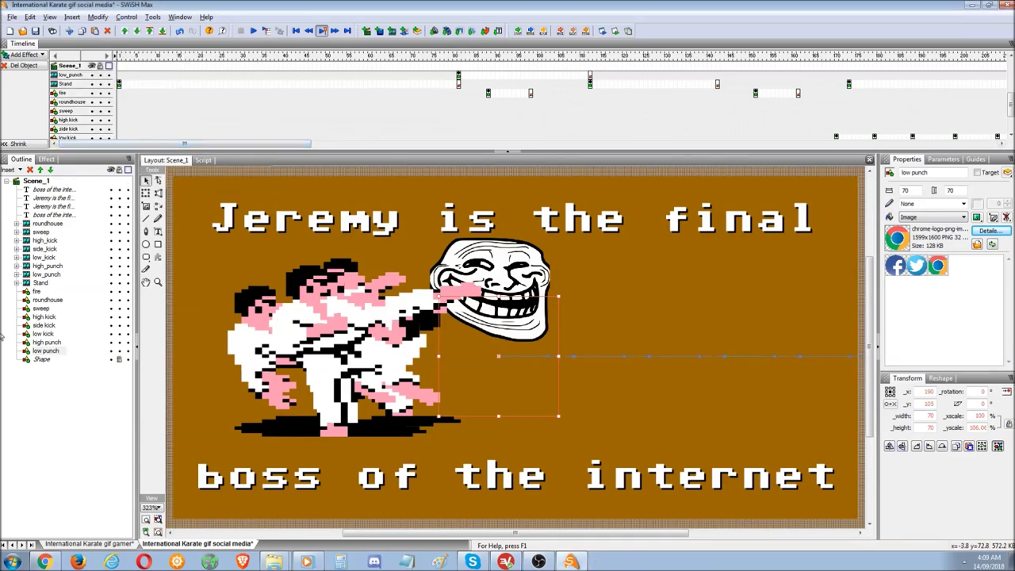
Try enabling a transparent colour for the low punch shape's Chrome image in Image Details and discard the changes.
left_click(48, 350)
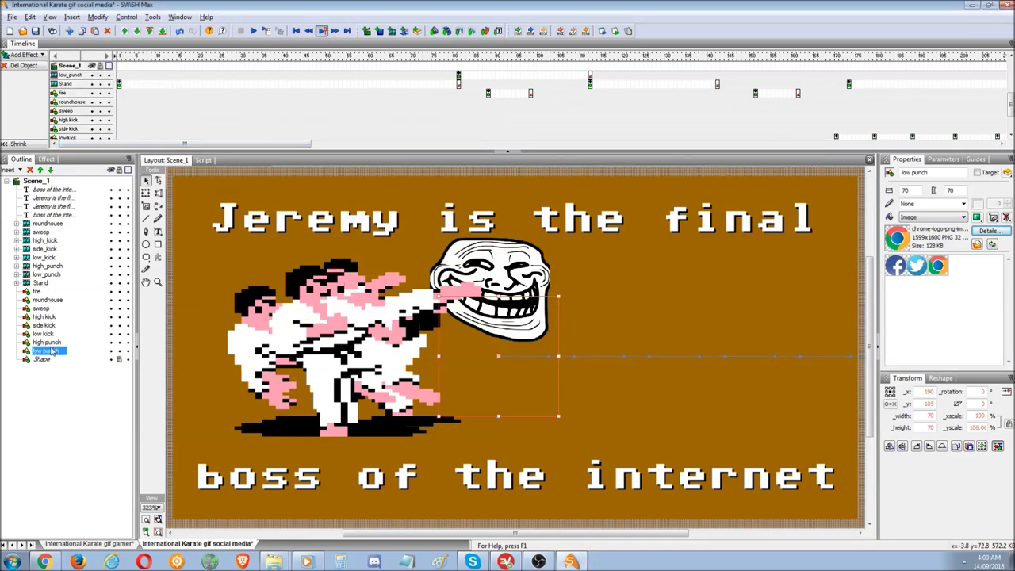
left_click(989, 230)
left_click(470, 316)
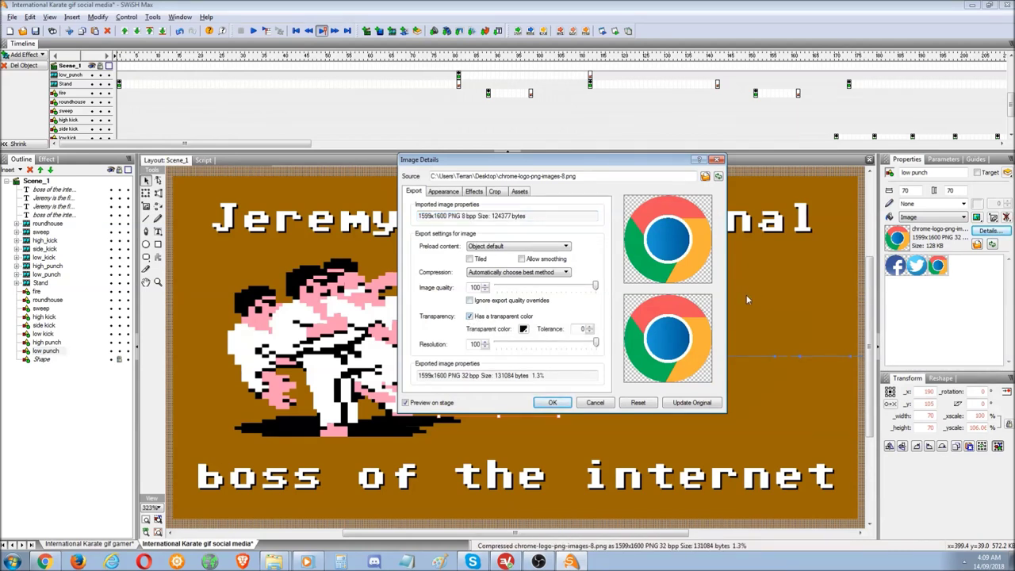
left_click(595, 402)
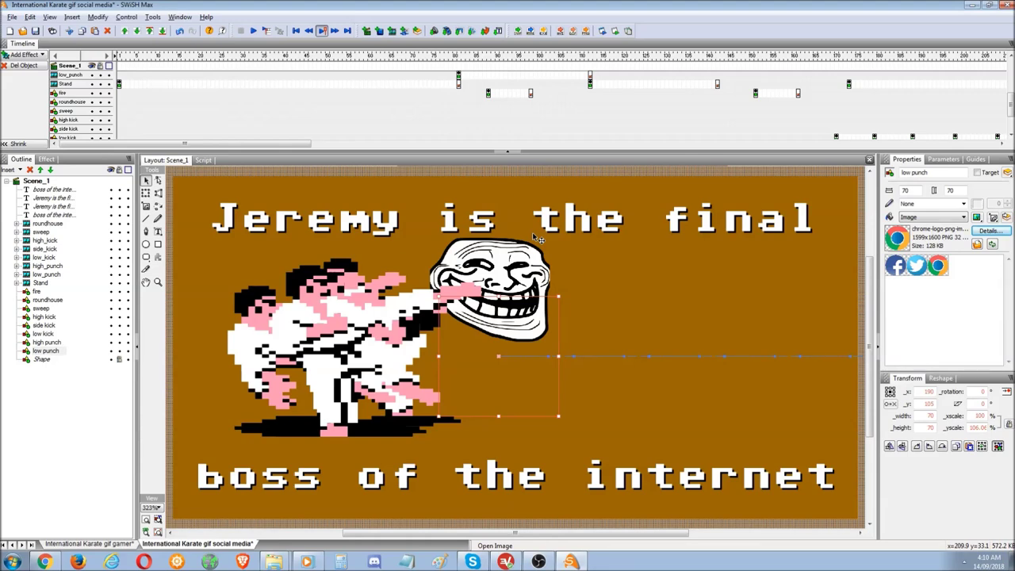
left_click(1002, 230)
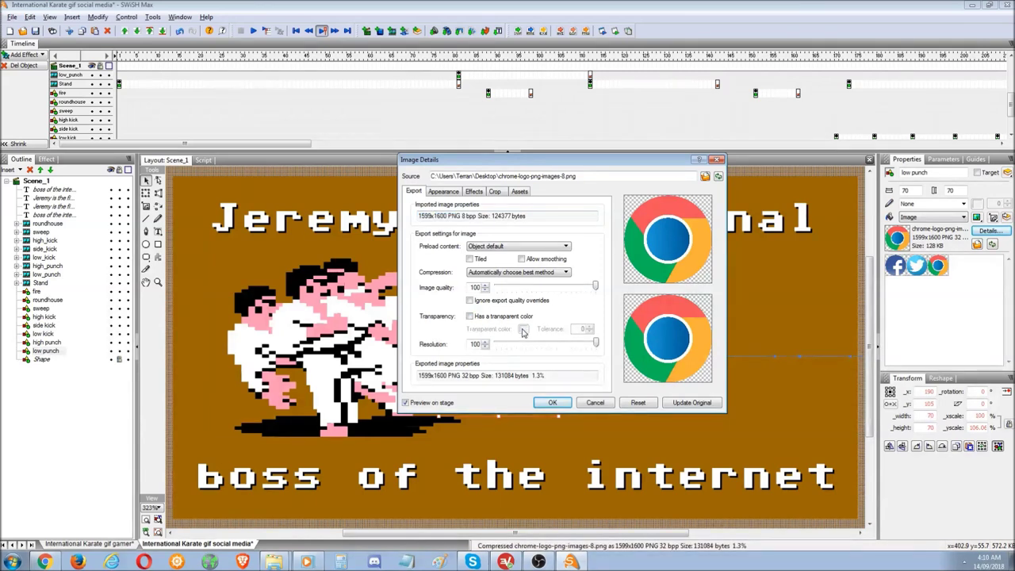
left_click(469, 317)
left_click(596, 402)
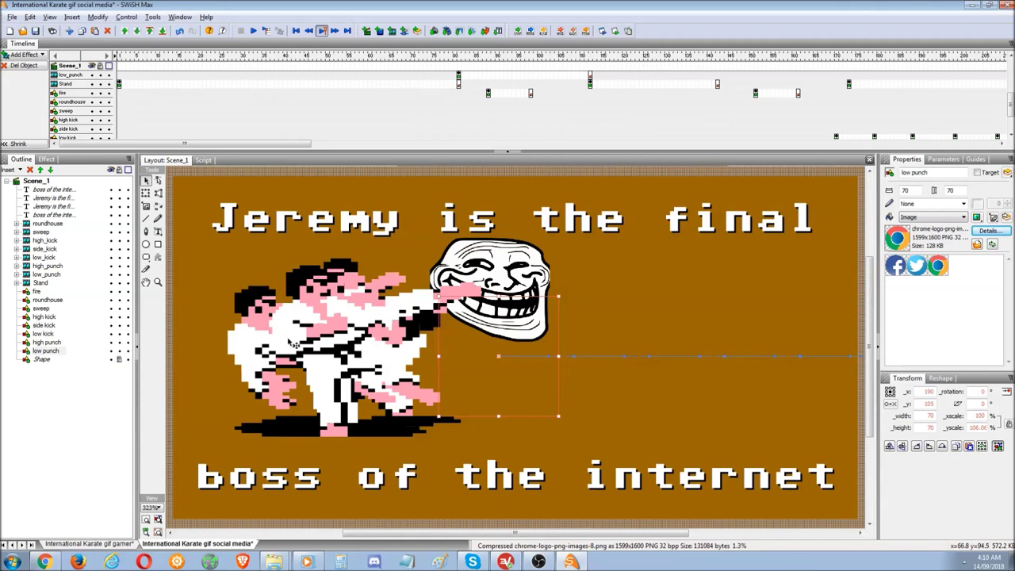
Move the playhead to frame 77 and select the low punch shape.
left_click(49, 342)
left_click(49, 350)
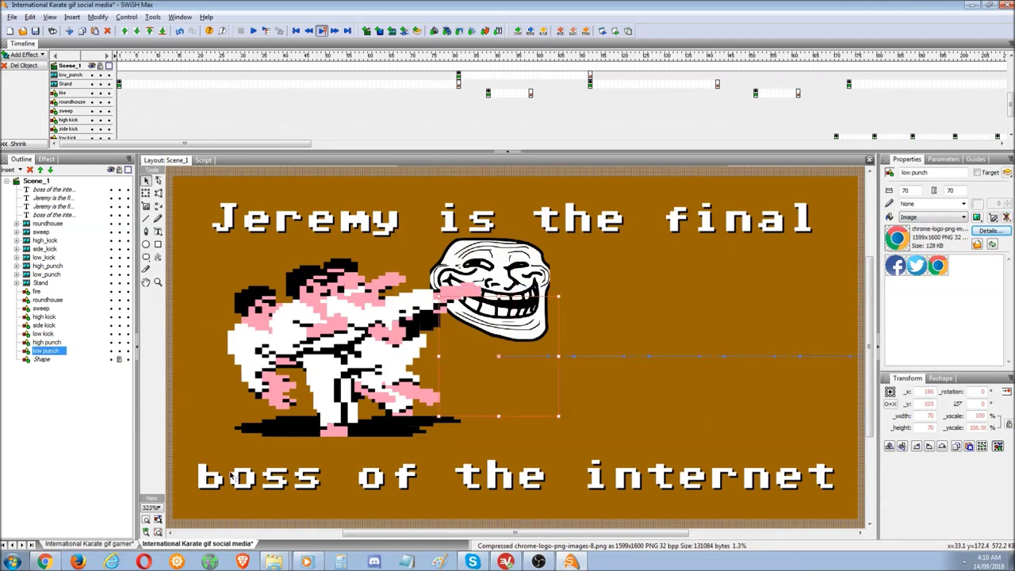
left_click_drag(242, 58, 441, 70)
left_click(67, 351)
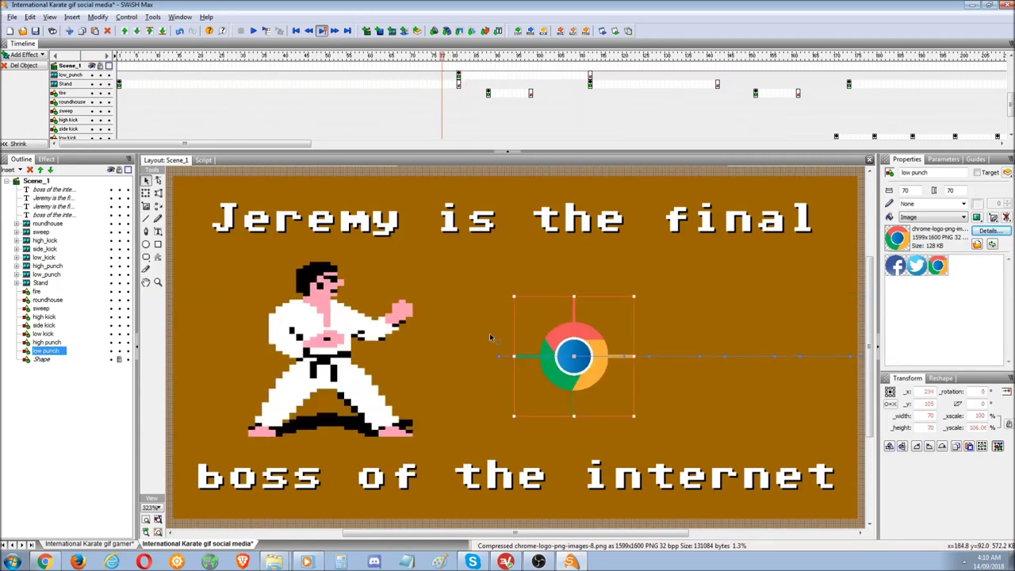
Try a solid fill on the low punch shape and undo it.
left_click(963, 217)
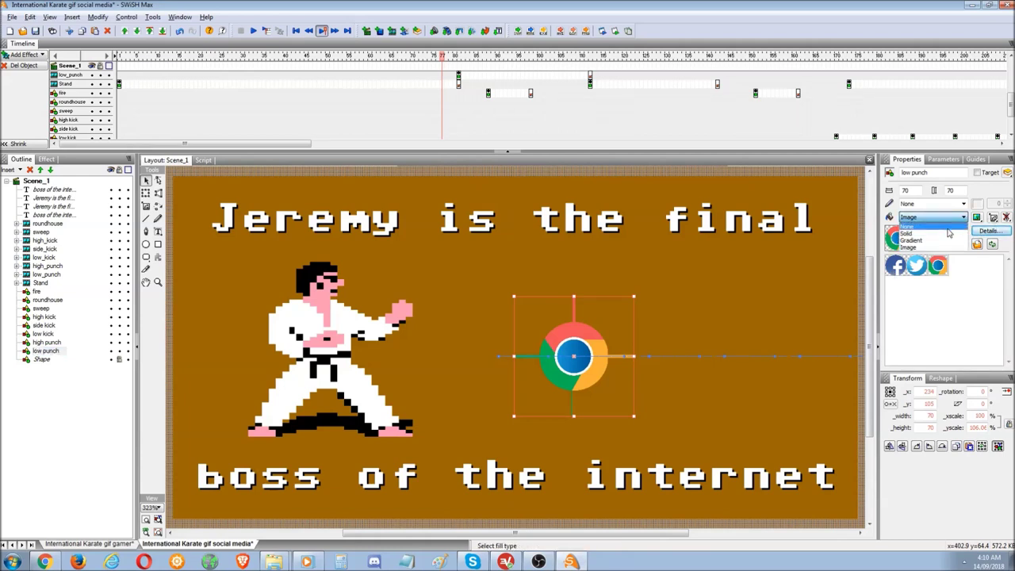
left_click(948, 234)
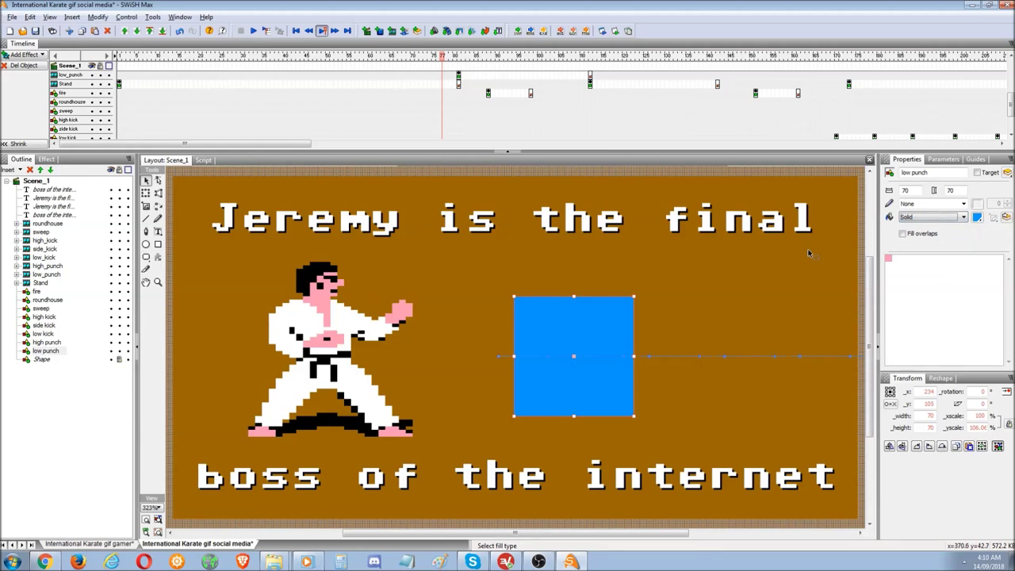
key("ctrl+z")
Draw a 56 by 56 square over the standing fighter and fill it solid with the background colour 996600 sampled from the stage.
left_click(158, 244)
mouse_move(257, 299)
left_mouse_down()
mouse_move(332, 389)
mouse_move(352, 395)
left_mouse_up()
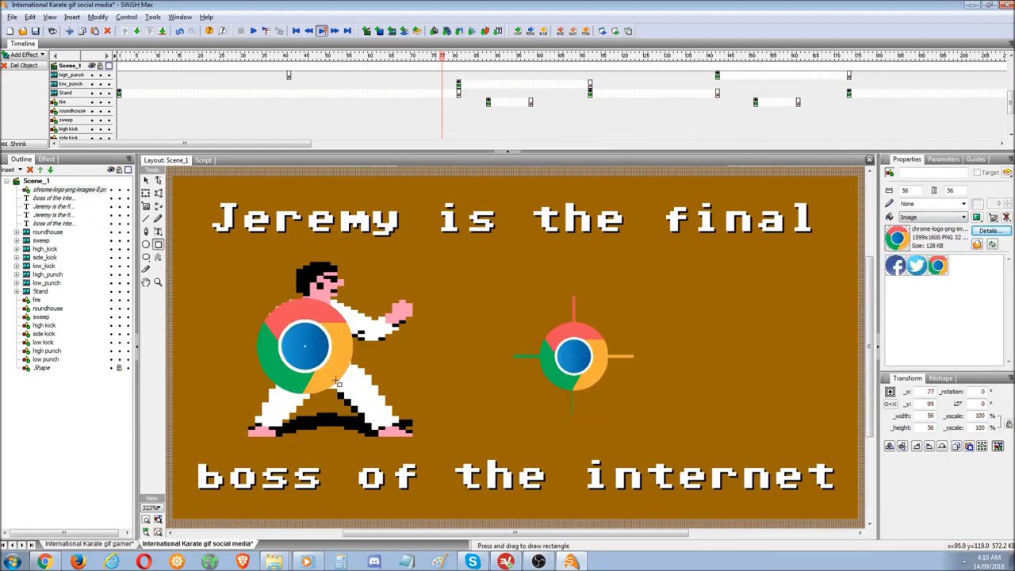
left_click(963, 216)
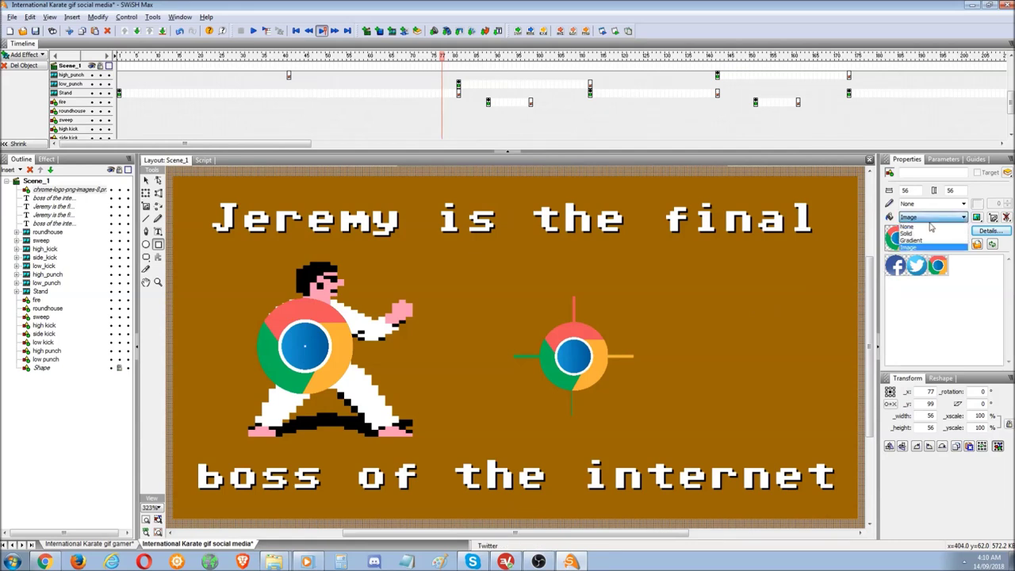
left_click(948, 234)
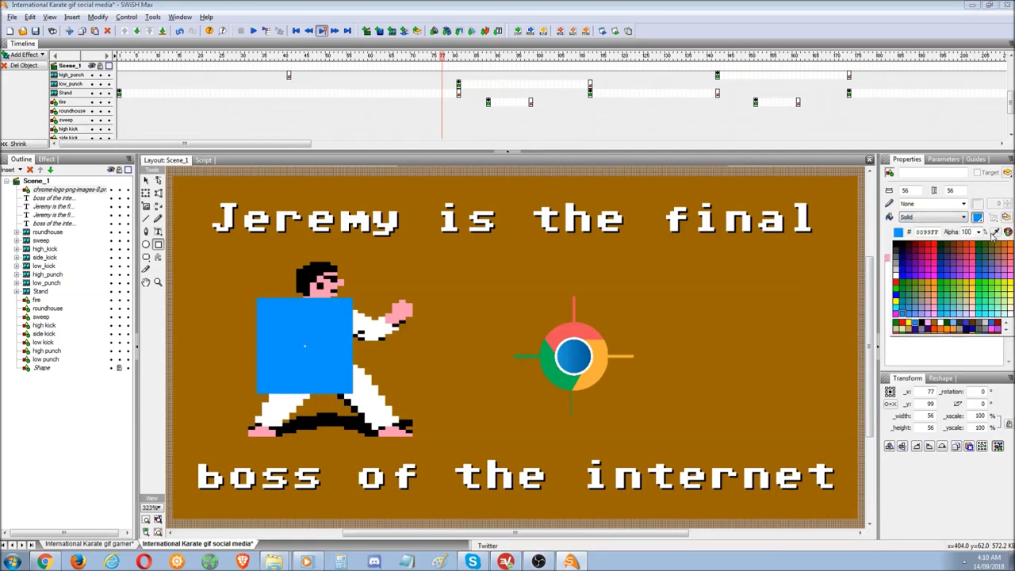
left_click(996, 231)
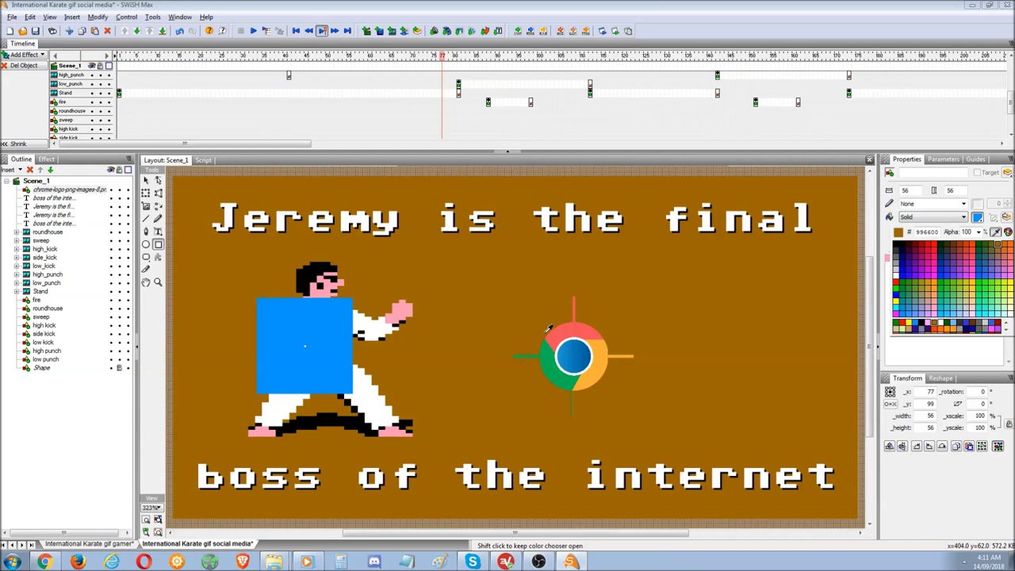
left_click(484, 347)
Enable a transparent colour for the low punch shape's Chrome image and try 44rr66 as its colour value.
left_click(988, 230)
left_click(469, 316)
left_click(523, 328)
double_click(553, 342)
type("44")
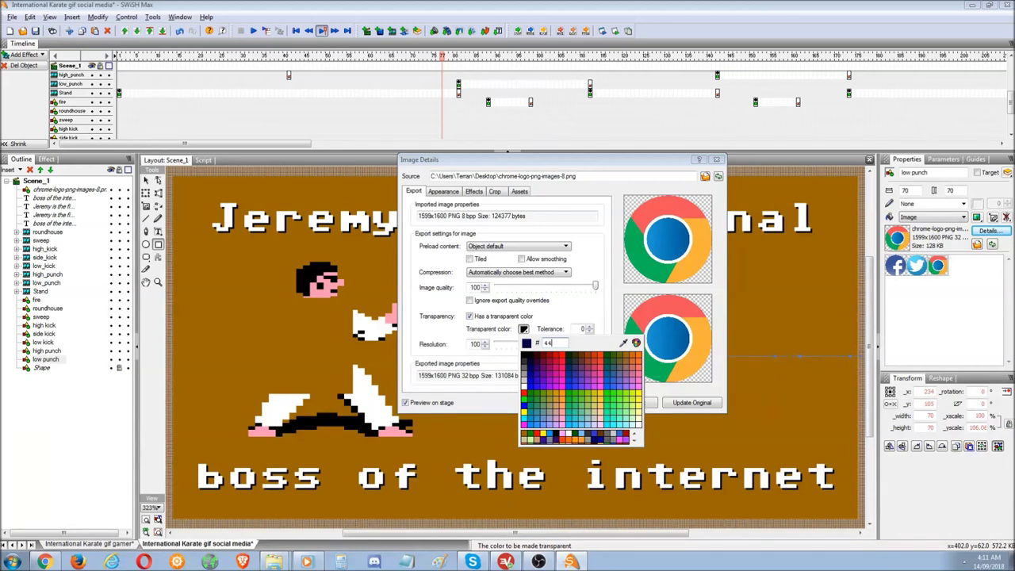
type("rr66")
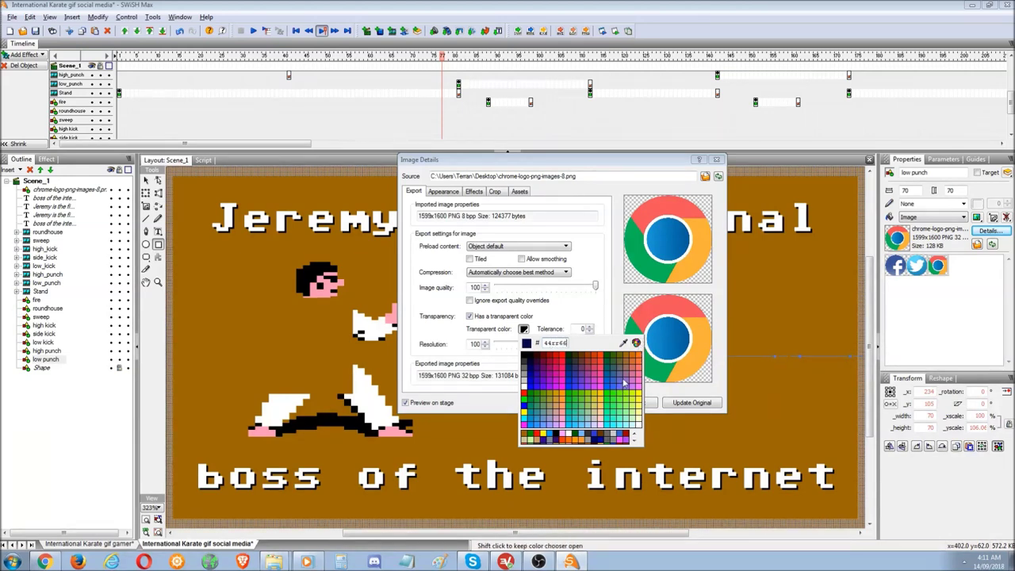
key("Return")
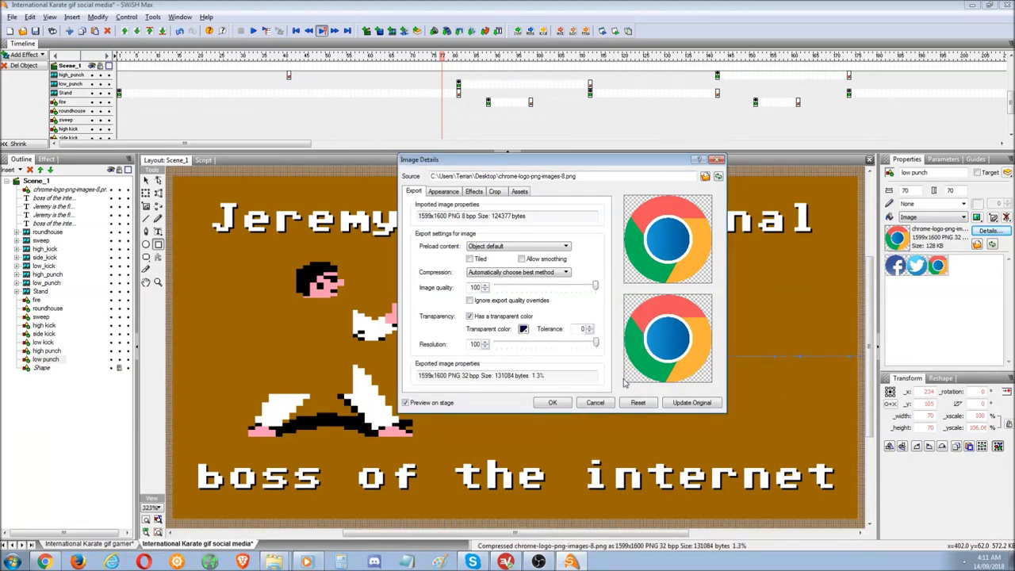
Choose a green transparent colour for the Chrome image, set the tolerance to 25 and apply the image details.
left_click(524, 329)
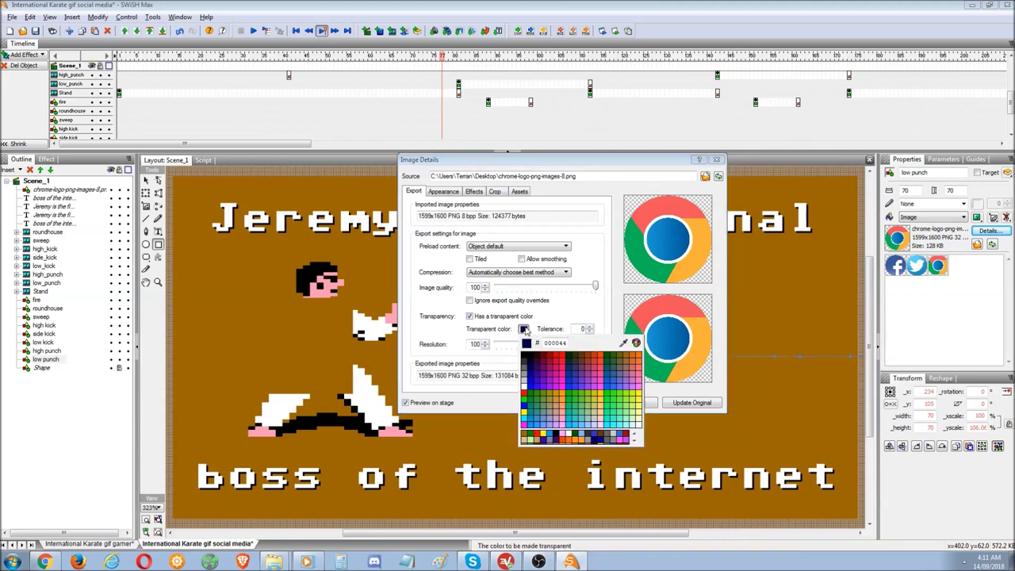
left_click(530, 399)
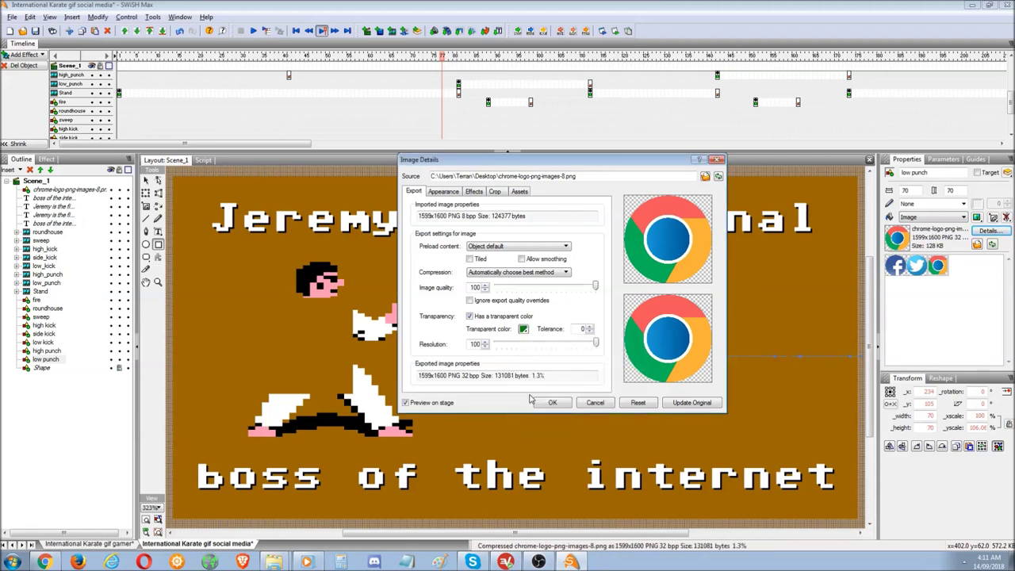
left_click(576, 328)
left_click(555, 403)
Change the transparency tolerance of the low punch shape's Chrome image again and apply it.
left_click(989, 231)
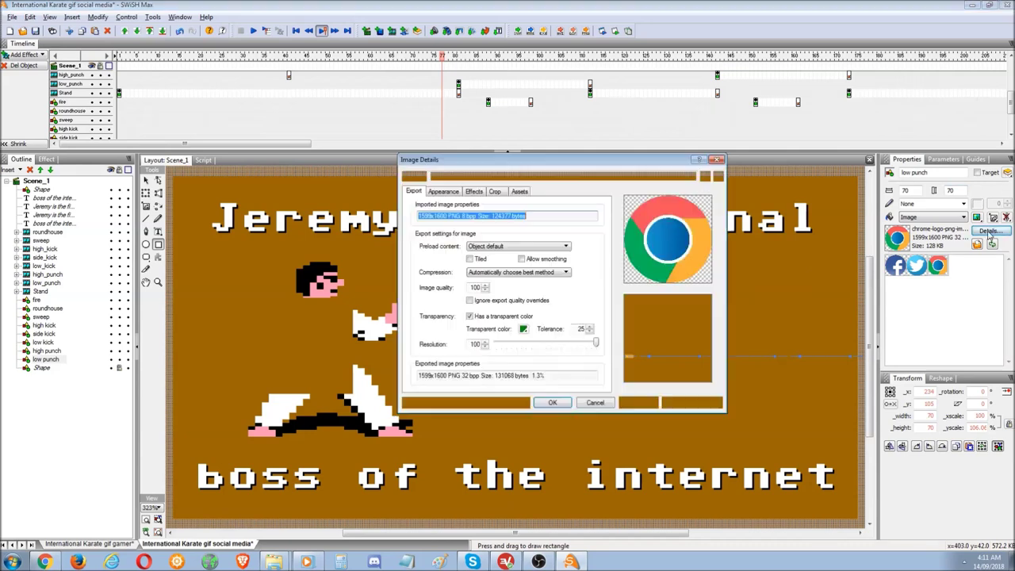
left_click(581, 329)
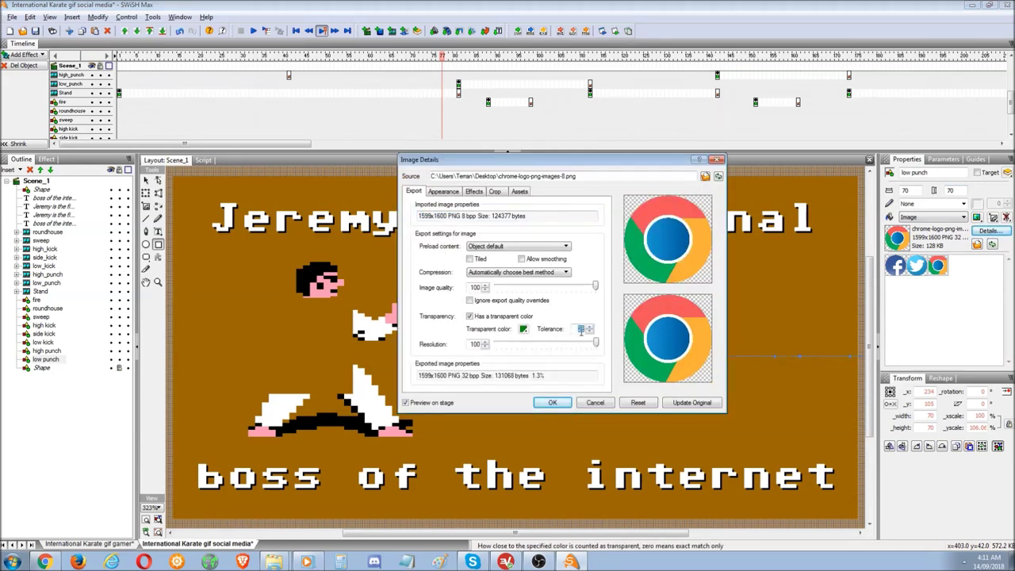
left_click(553, 403)
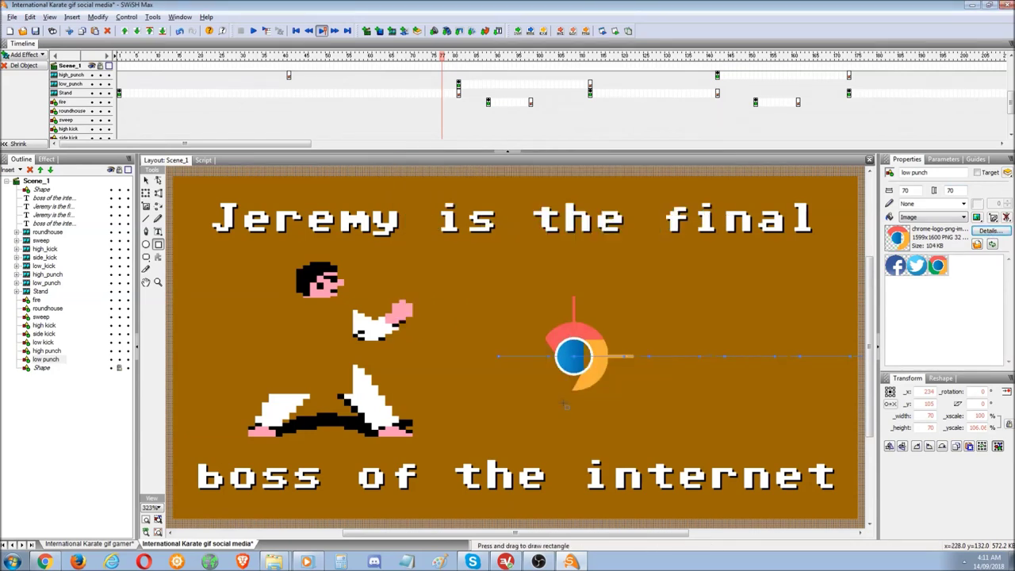
Set the transparency tolerance of the low punch shape's Chrome image to 50 and apply it.
left_click(986, 231)
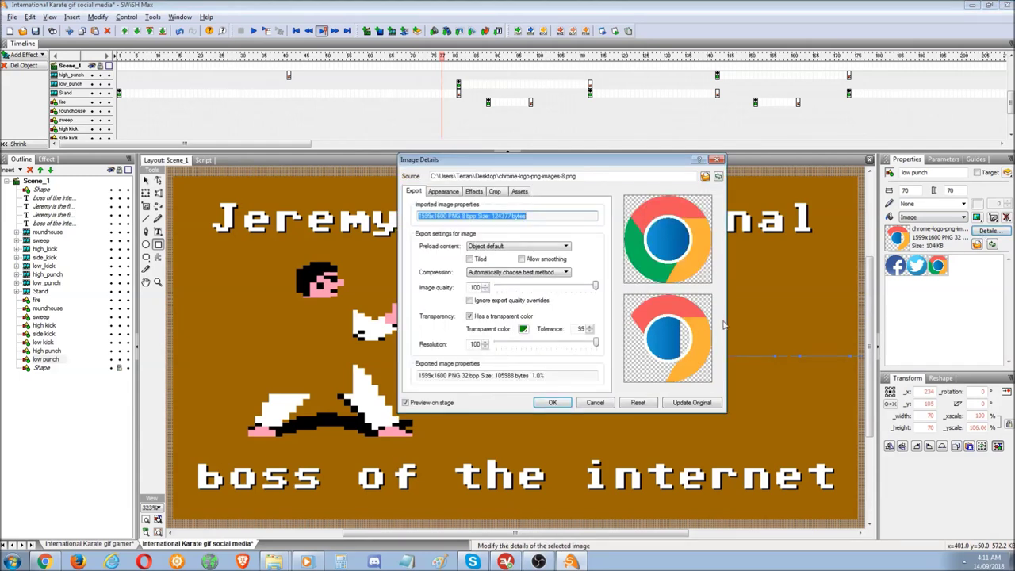
double_click(579, 328)
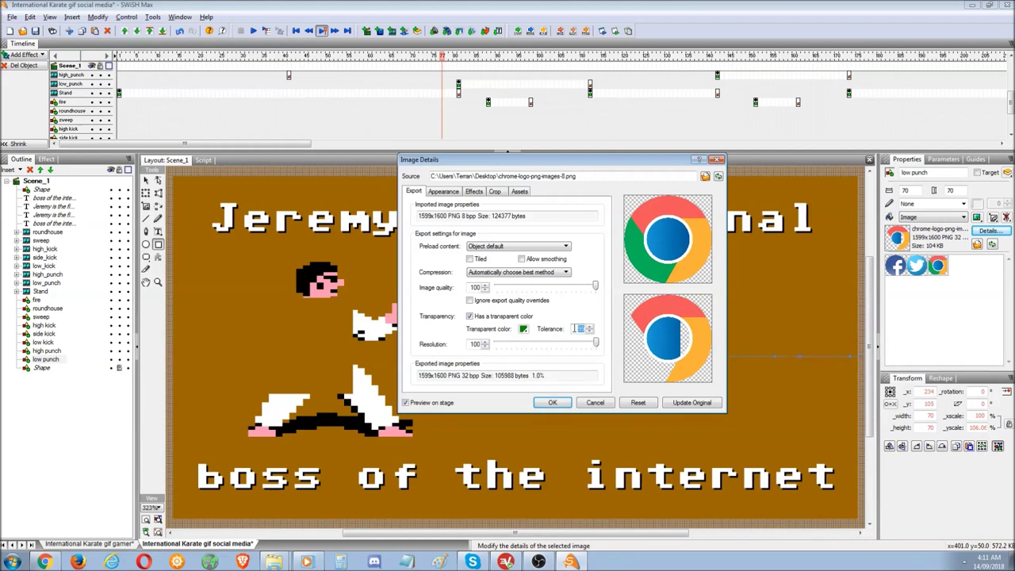
type("50")
key("Return")
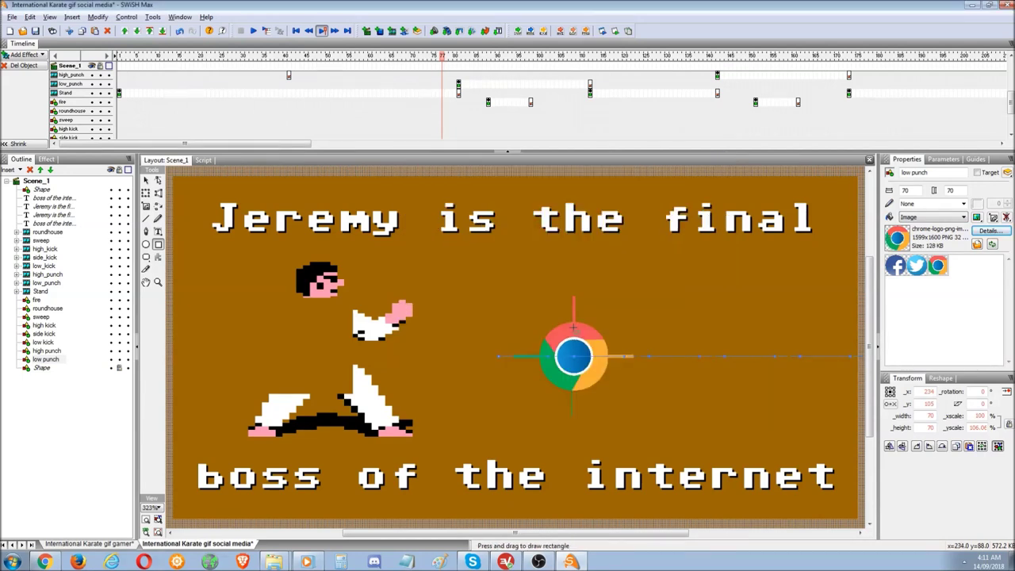
Inspect the fill transform settings of the low punch shape's Chrome image without changing them.
left_click(1001, 223)
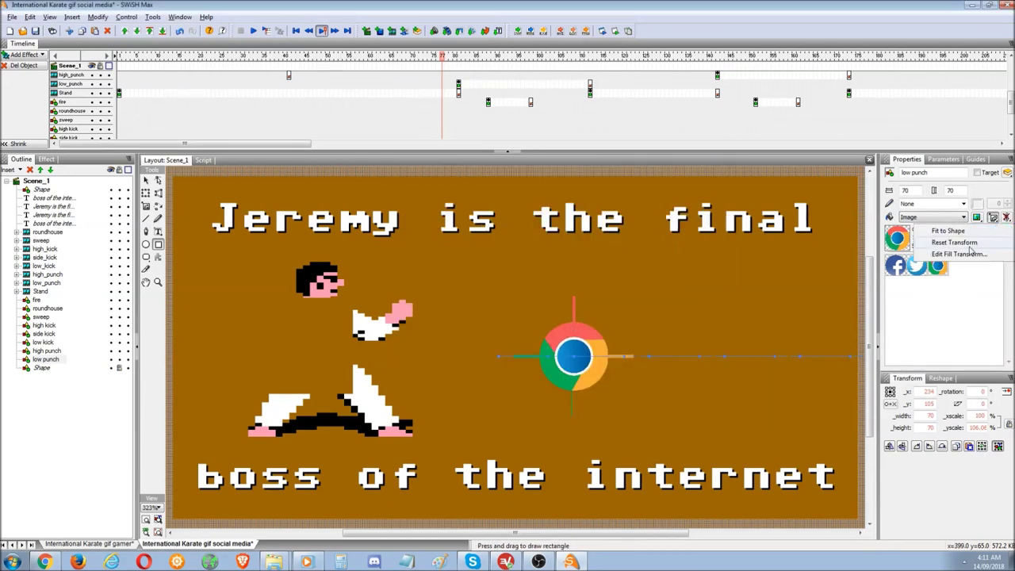
left_click(980, 253)
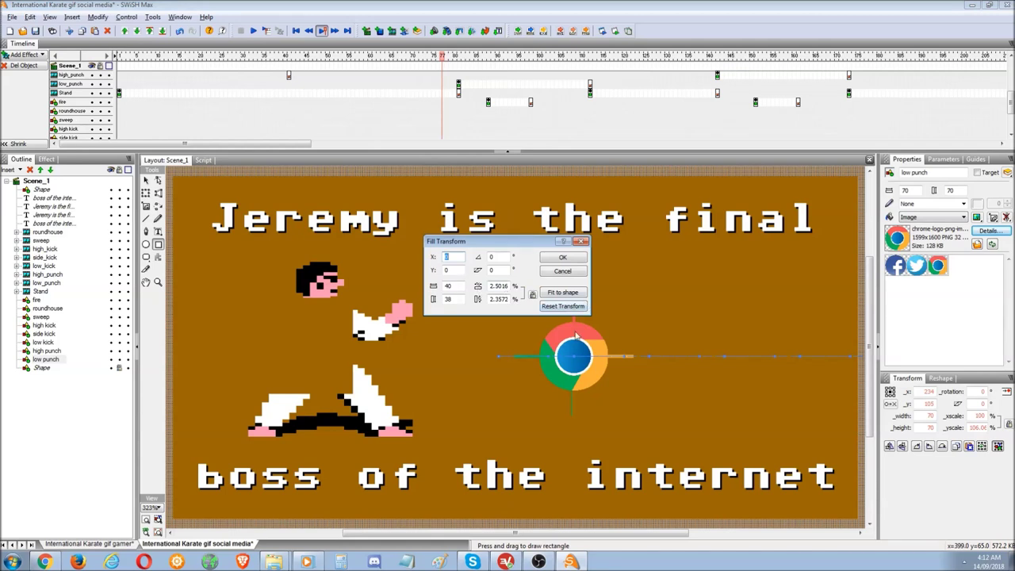
left_click(563, 272)
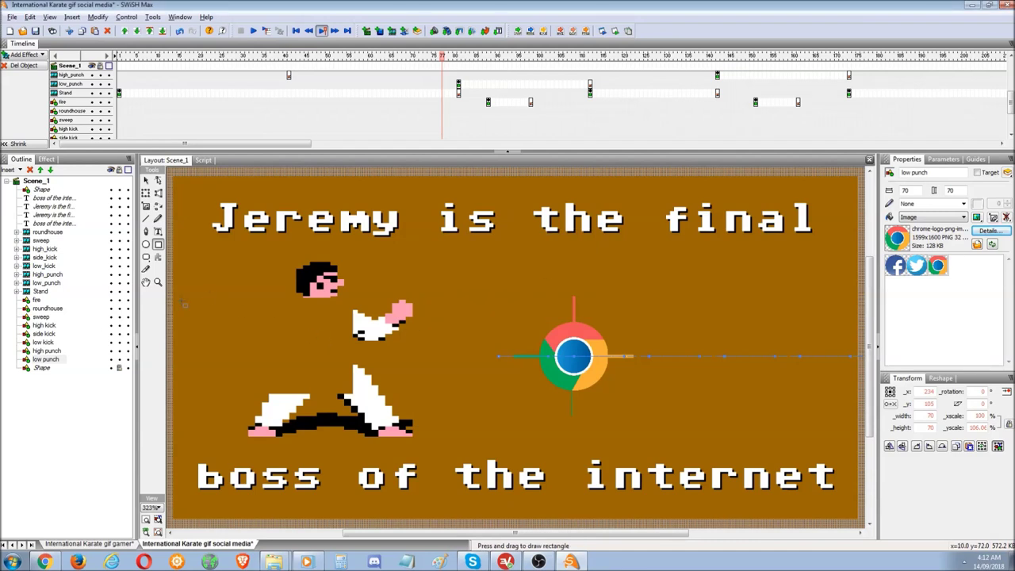
Change the fill of the 56 by 56 square over the standing fighter from solid to a black-to-white gradient.
left_click(35, 190)
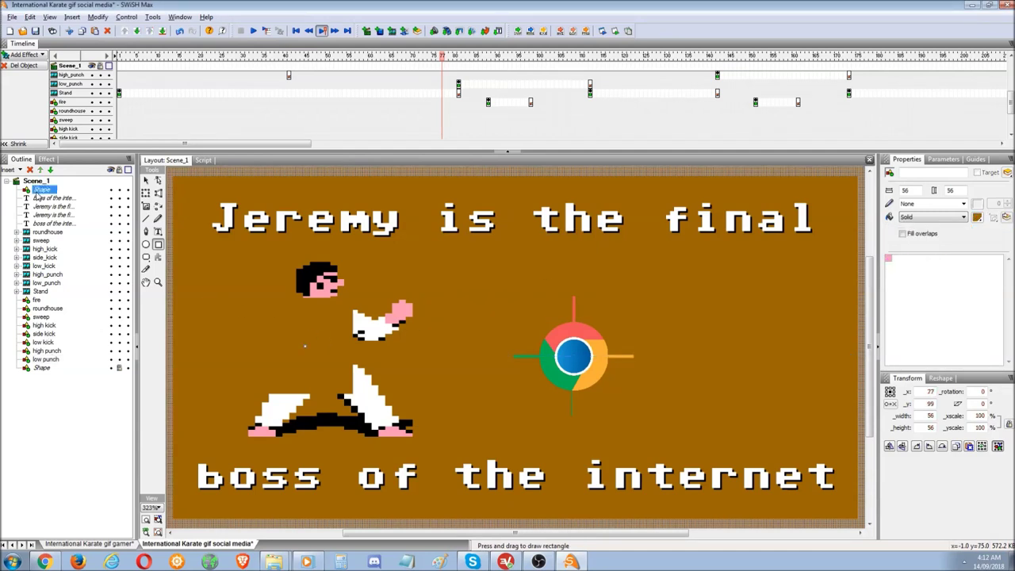
left_click(942, 217)
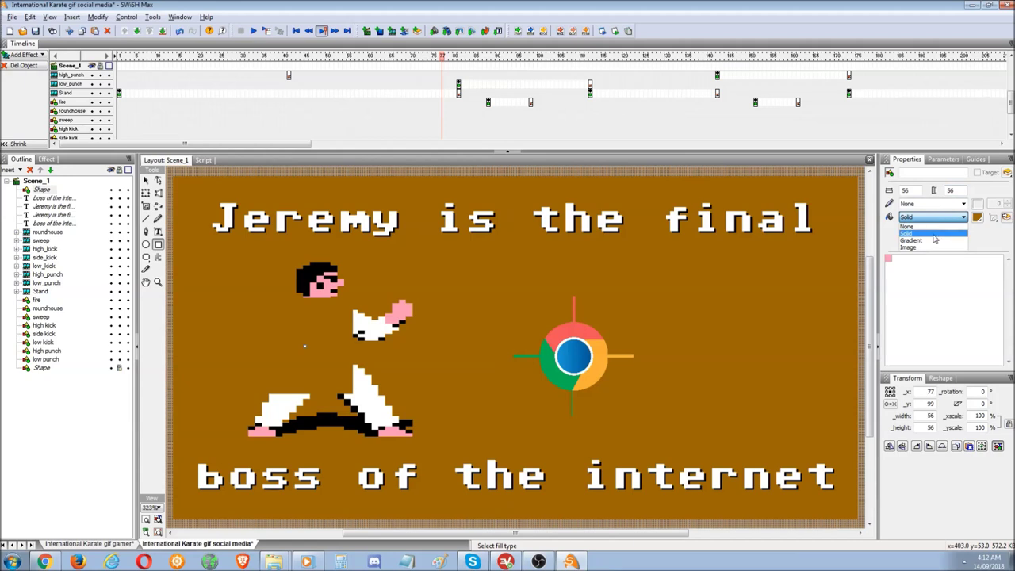
left_click(936, 236)
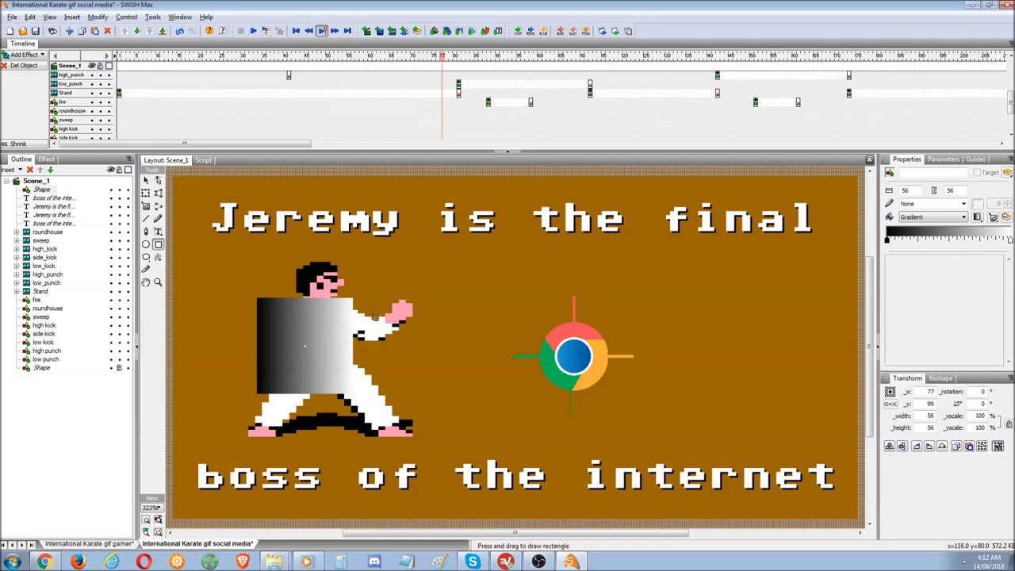
left_click(993, 218)
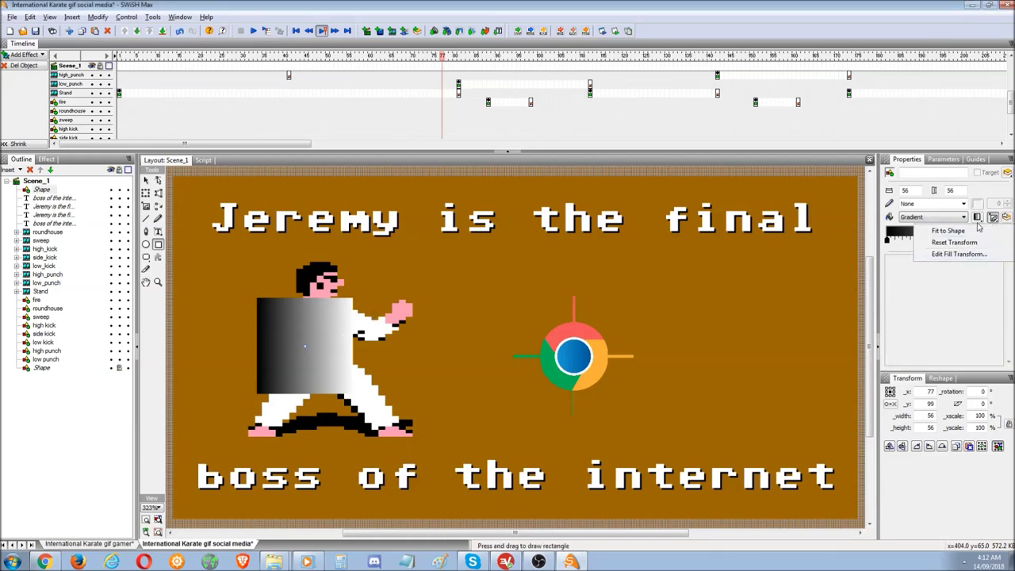
left_click(963, 216)
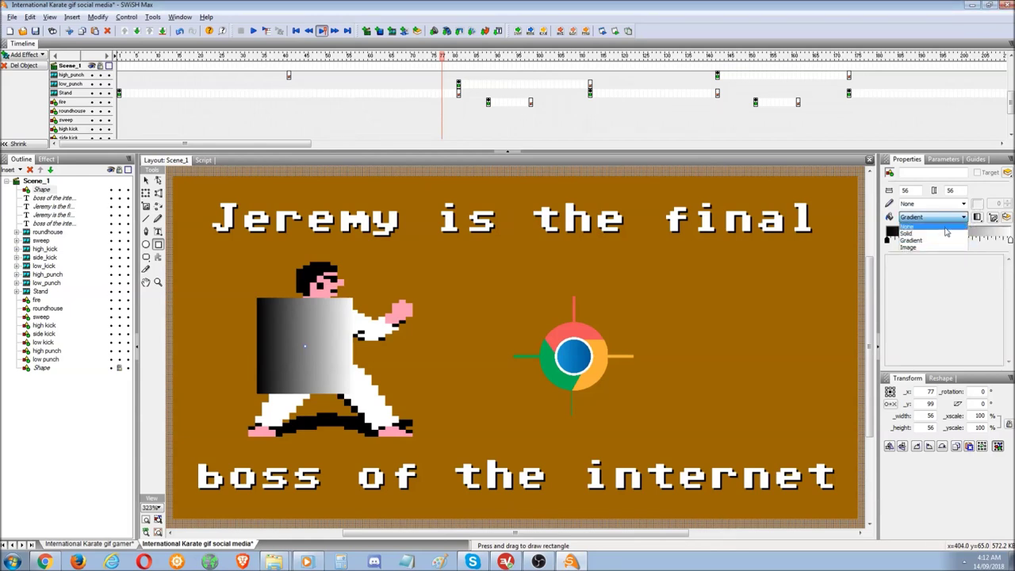
left_click(945, 235)
left_click(964, 216)
left_click(912, 239)
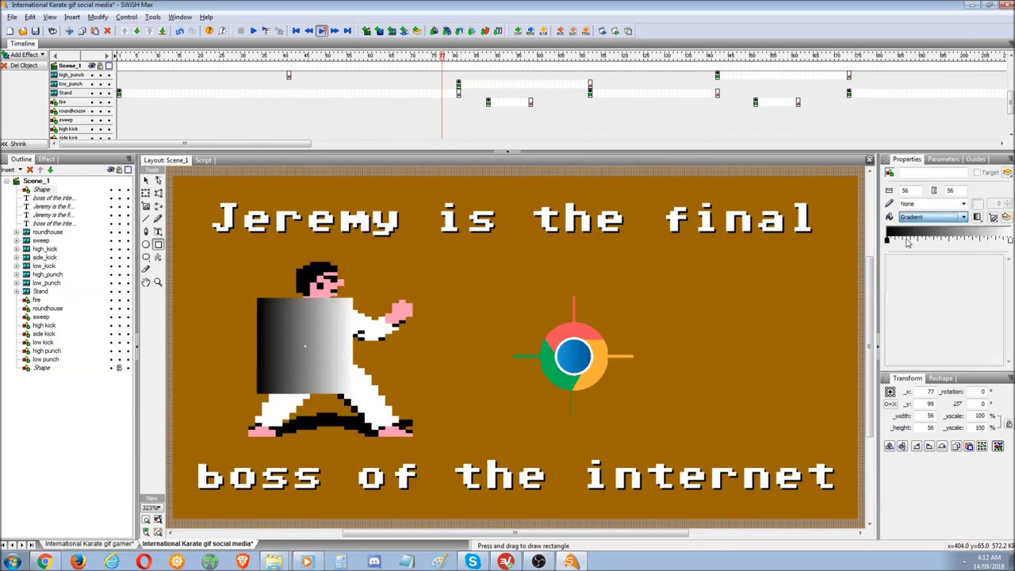
Draw a rectangle about 39 by 38 over the start of the upper caption and fill it solid with the sampled light grey F0F0F0.
left_click_drag(190, 194, 256, 259)
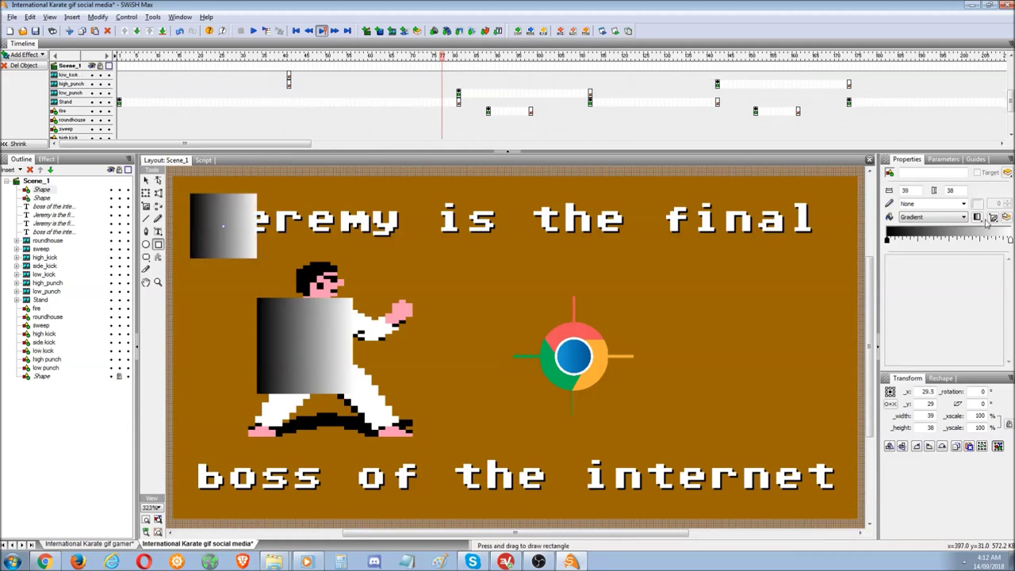
left_click(935, 218)
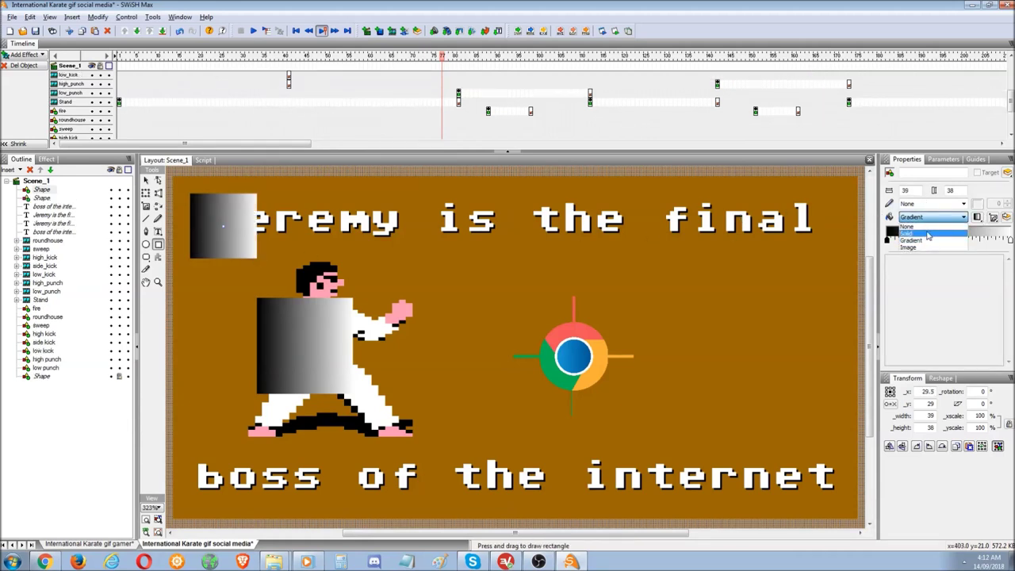
left_click(931, 236)
left_click(987, 219)
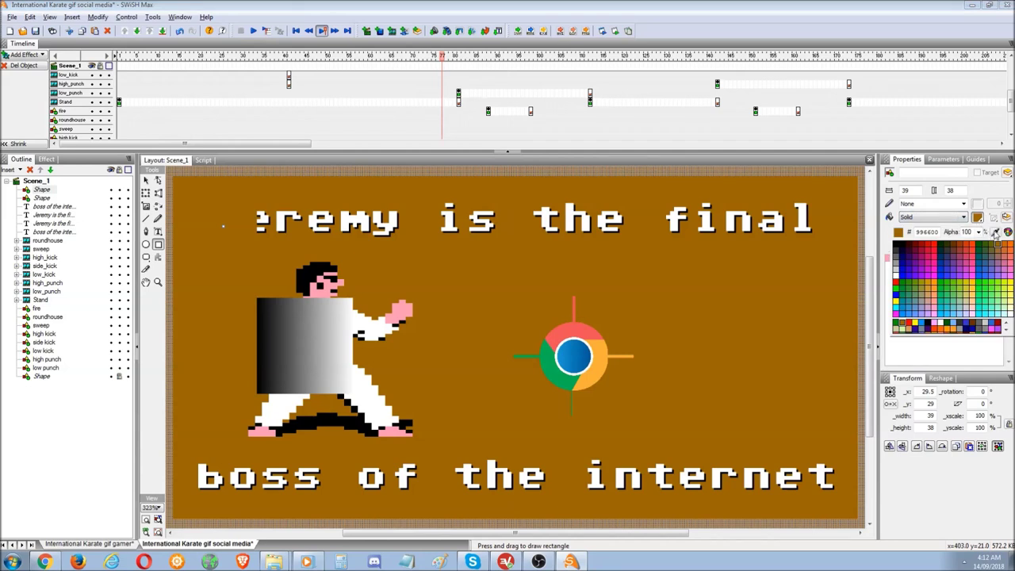
left_click(996, 231)
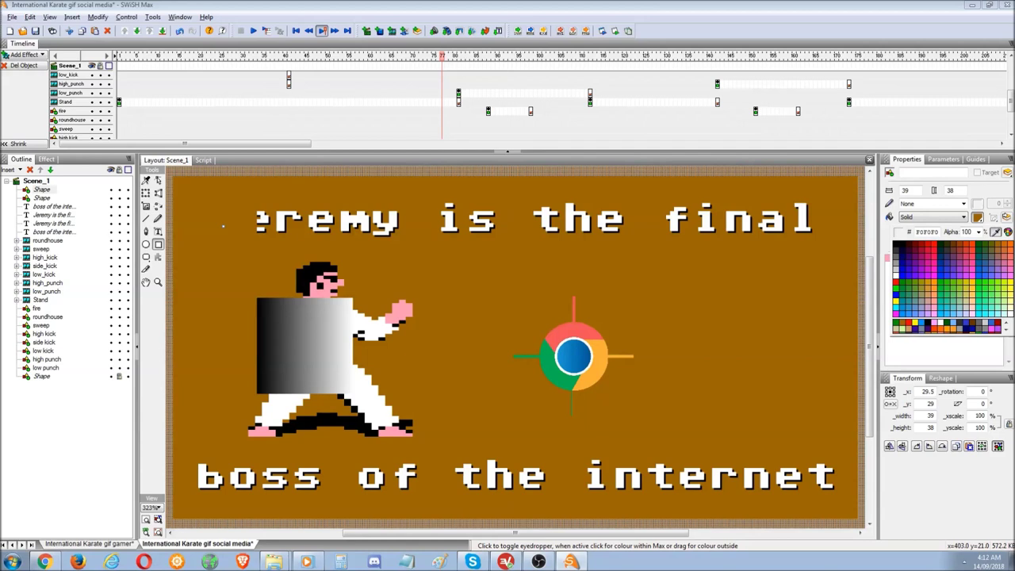
left_click(223, 226)
left_click(145, 180)
Switch the fill type of the 56 by 56 square over the fighter to Image.
left_click(41, 199)
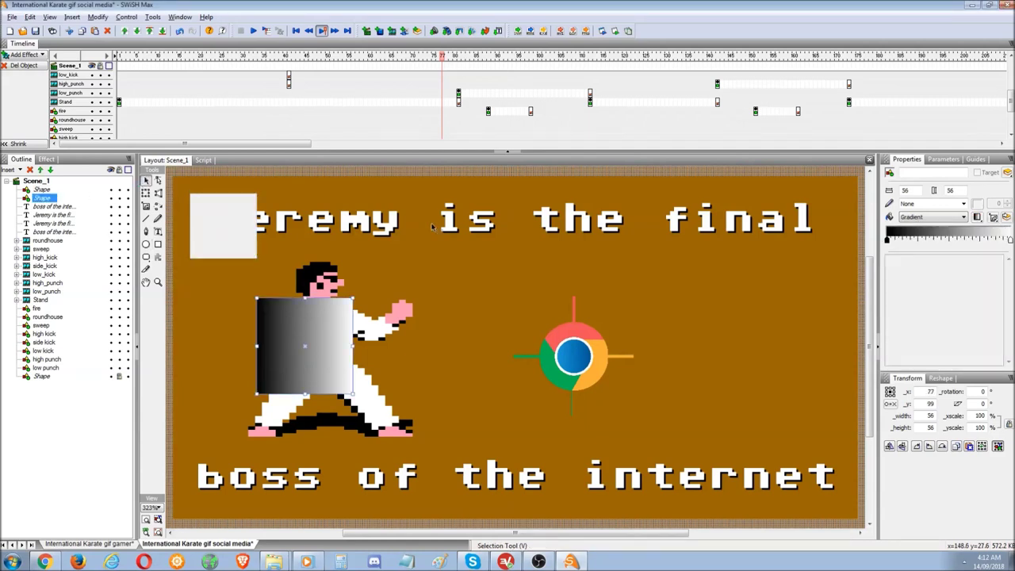
left_click(943, 217)
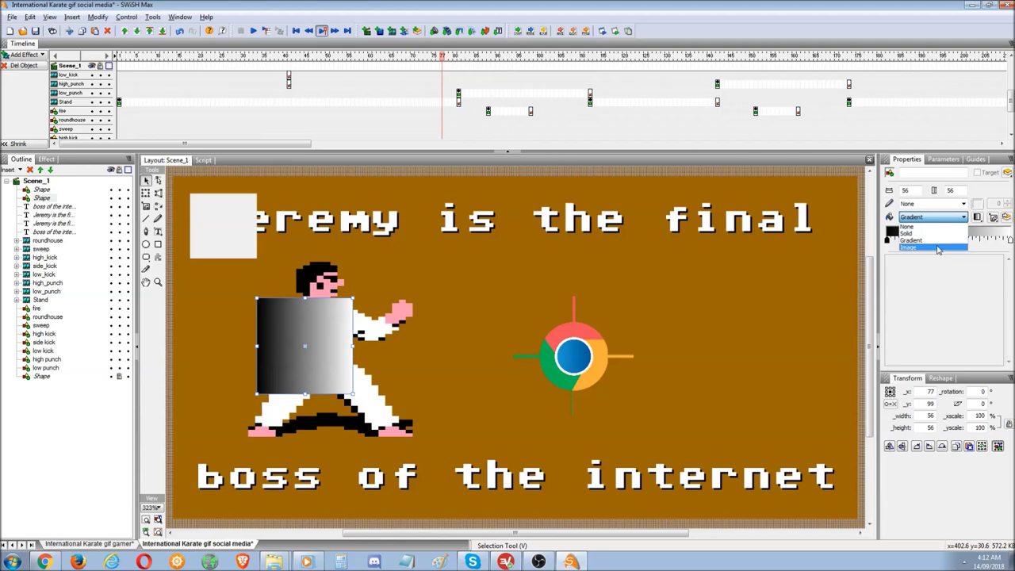
Select the side kick shape, show all objects on the stage and move its Chrome logo to about x 450, y 86.
left_click(48, 342)
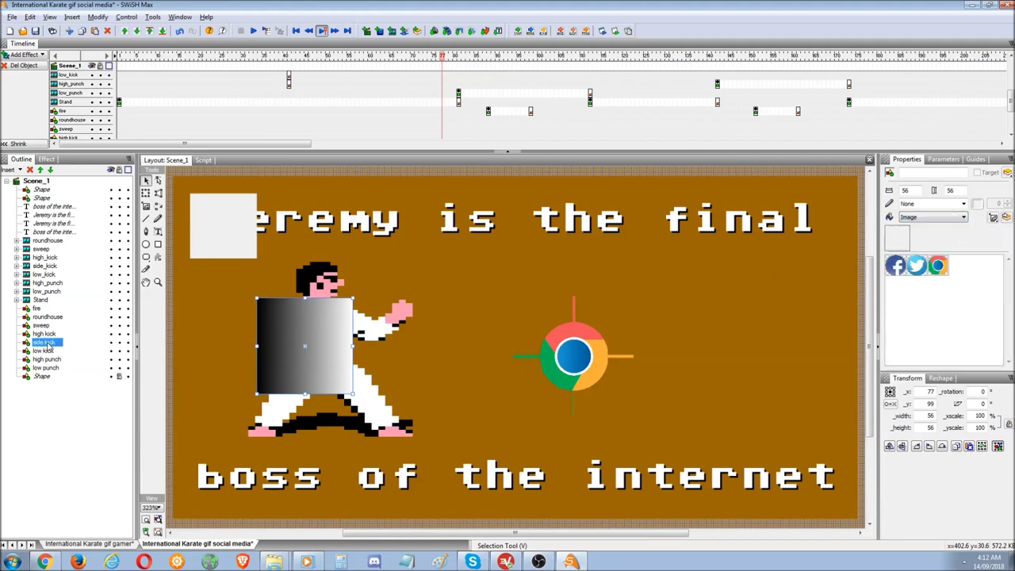
left_click(158, 521)
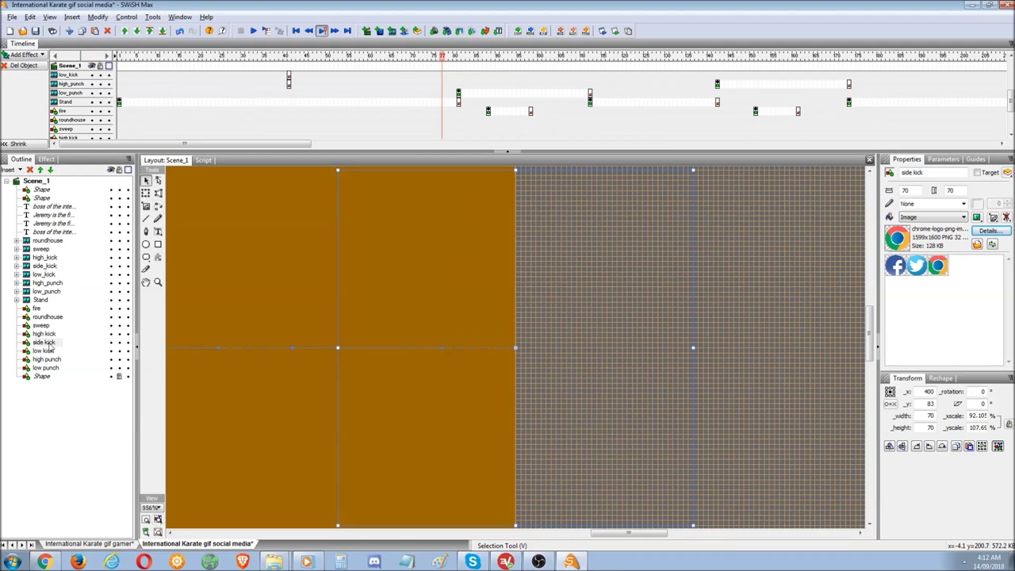
left_click(442, 58)
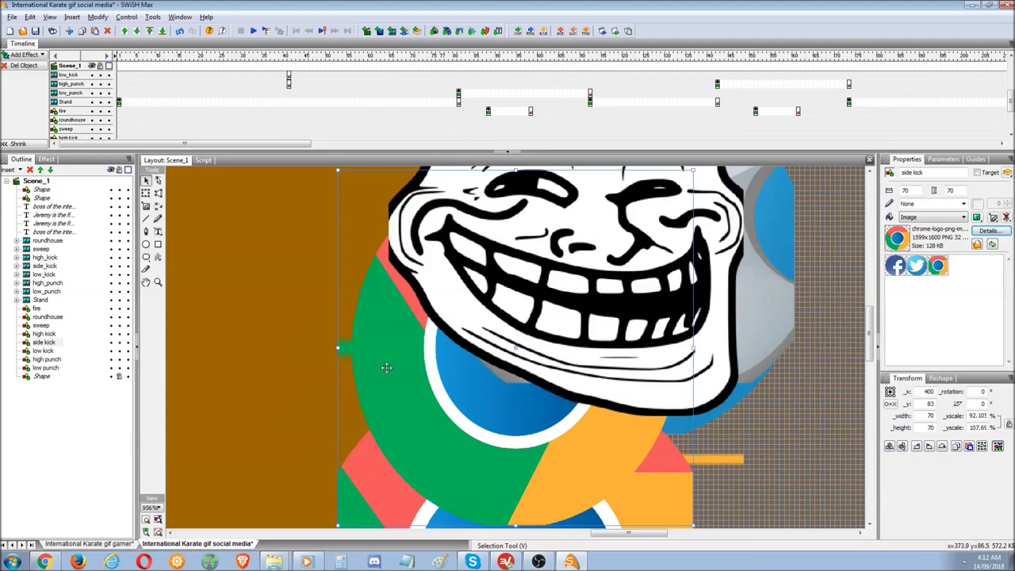
left_click_drag(584, 301, 793, 290)
mouse_move(526, 313)
left_mouse_down()
mouse_move(510, 346)
mouse_move(539, 327)
left_mouse_up()
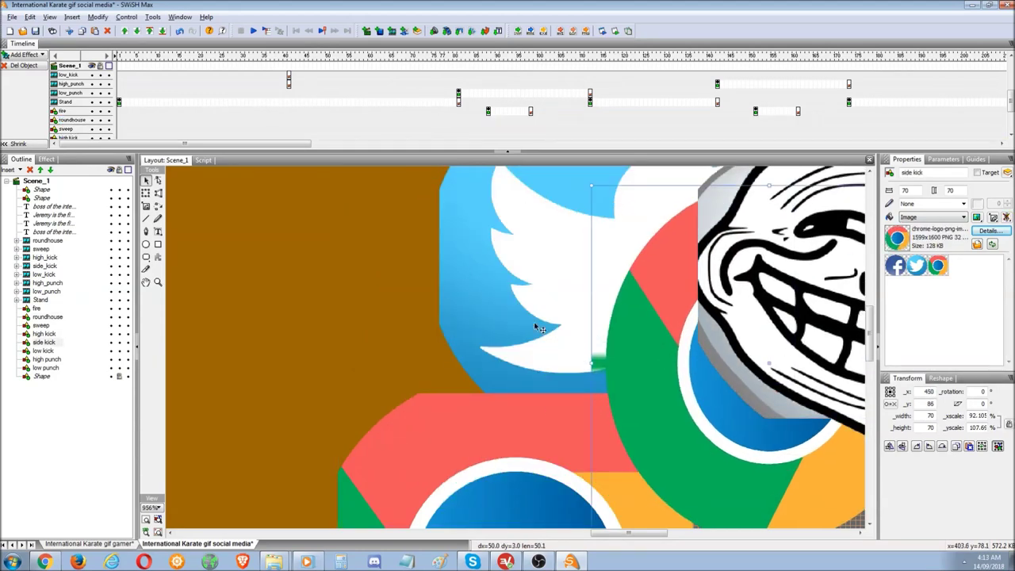
Move the overlapping Chrome logo aside and place the sweep shape's penguin on clear stage background at about x 277, y 81.
left_click_drag(510, 468, 465, 314)
left_click_drag(427, 274, 402, 232)
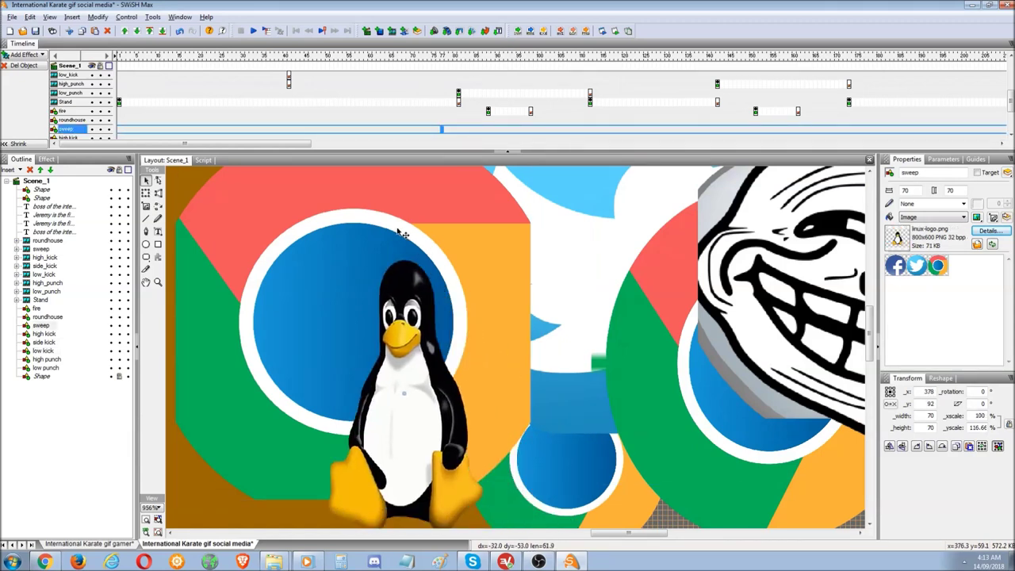
left_click_drag(402, 233, 392, 193)
left_click_drag(397, 391, 295, 360)
left_click_drag(603, 534, 548, 545)
left_click_drag(755, 363, 355, 384)
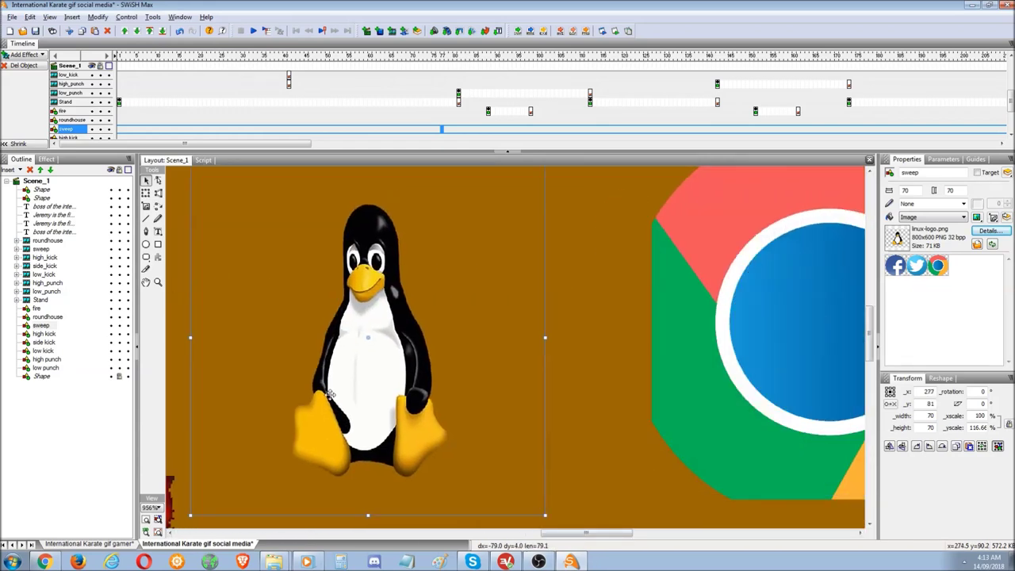
left_click(146, 520)
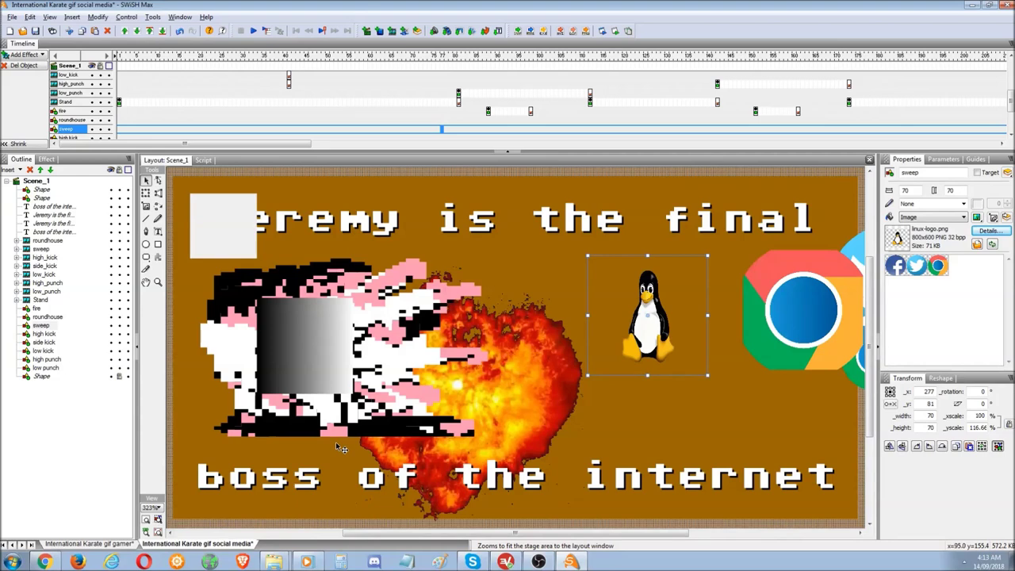
Enable a transparent colour for the sweep shape's penguin image, choose yellow FFCC00, raise the tolerance and apply the details.
left_click(989, 231)
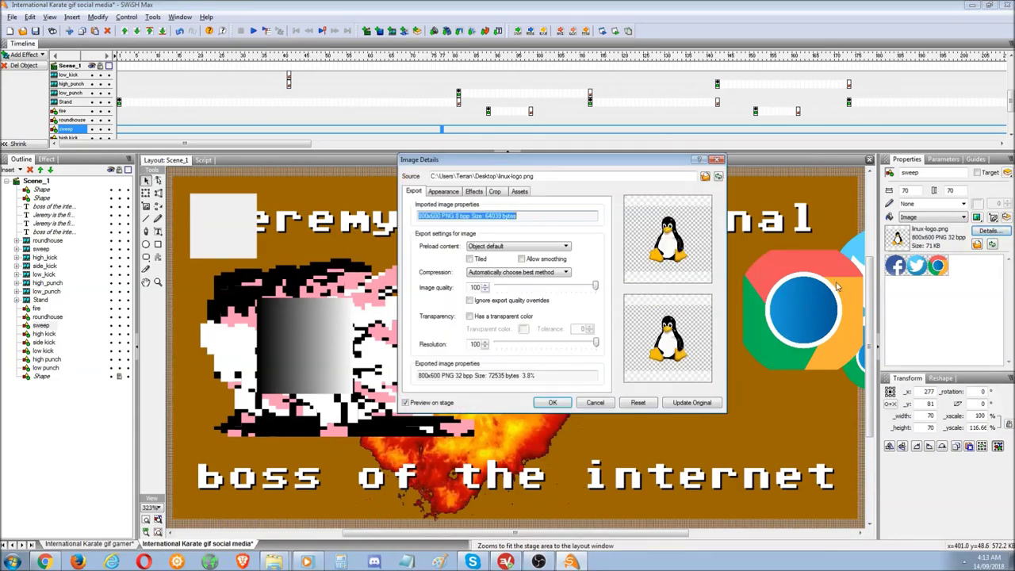
left_click(469, 316)
left_click(523, 329)
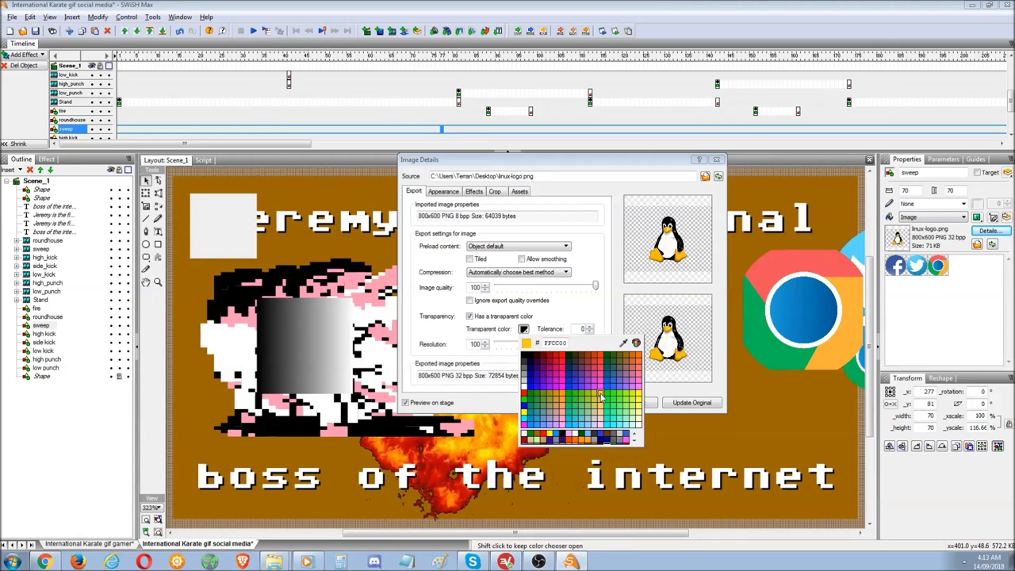
left_click(601, 396)
left_click(589, 328)
left_click(559, 403)
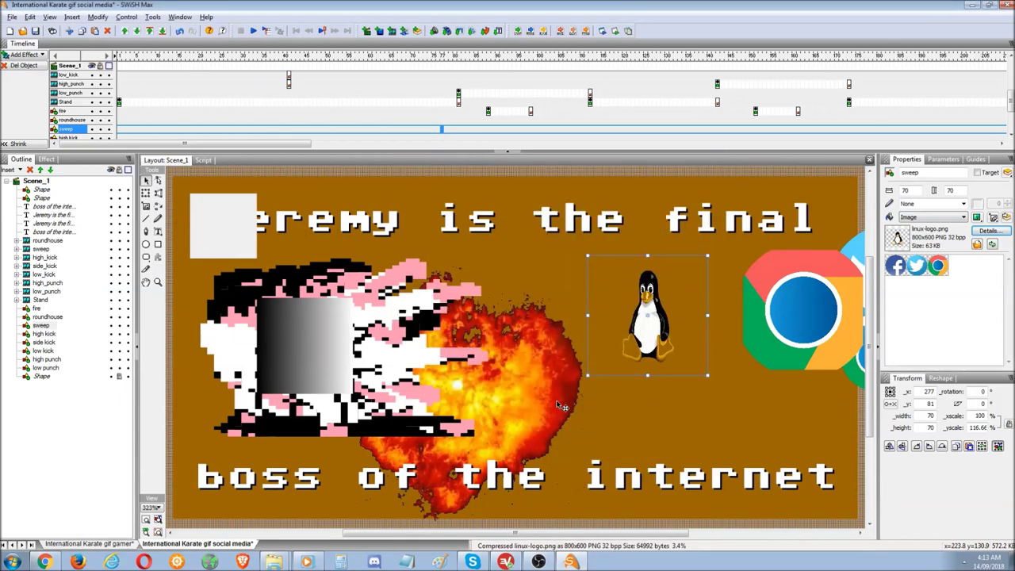
Bring the sweep shape to the front of the object order and move the penguin to about x 282, y 79.
left_click(158, 520)
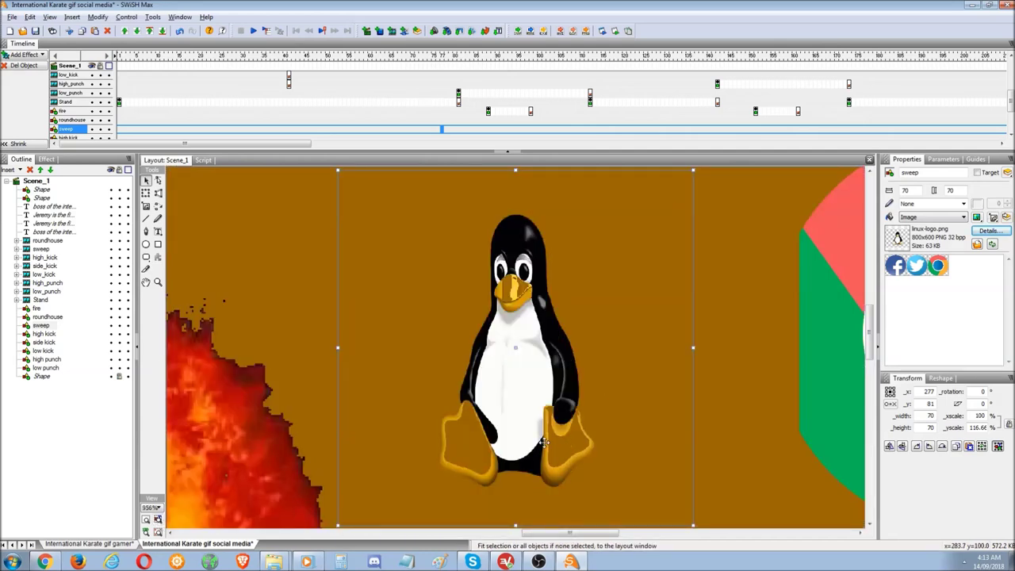
left_click_drag(529, 361, 506, 346)
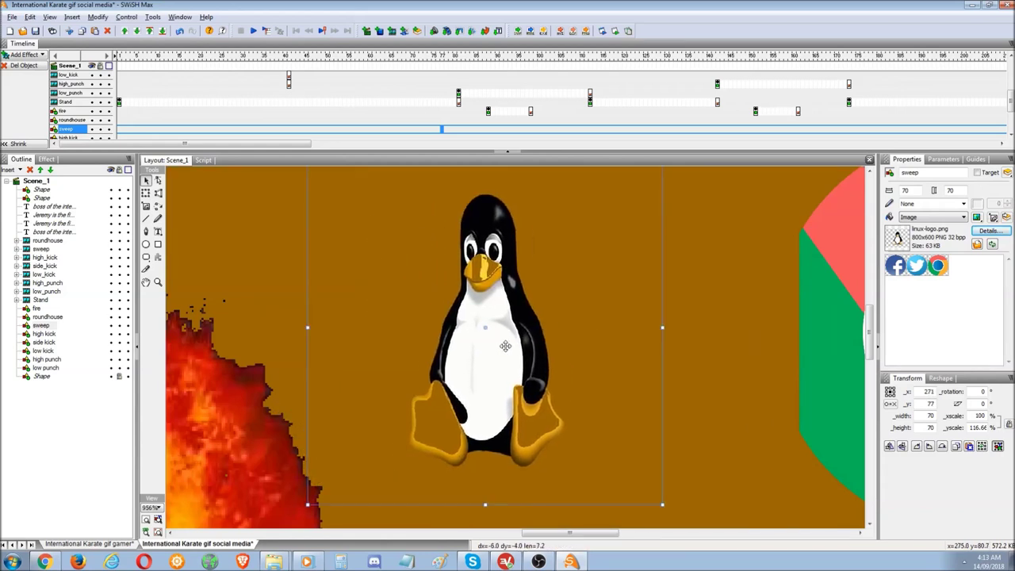
left_click_drag(44, 326, 40, 192)
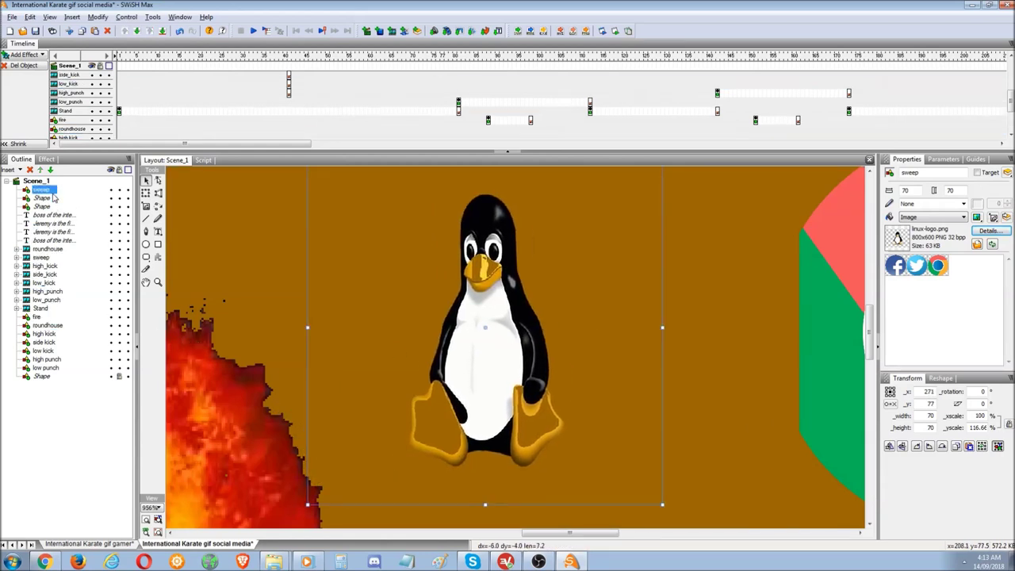
left_click_drag(485, 359, 542, 363)
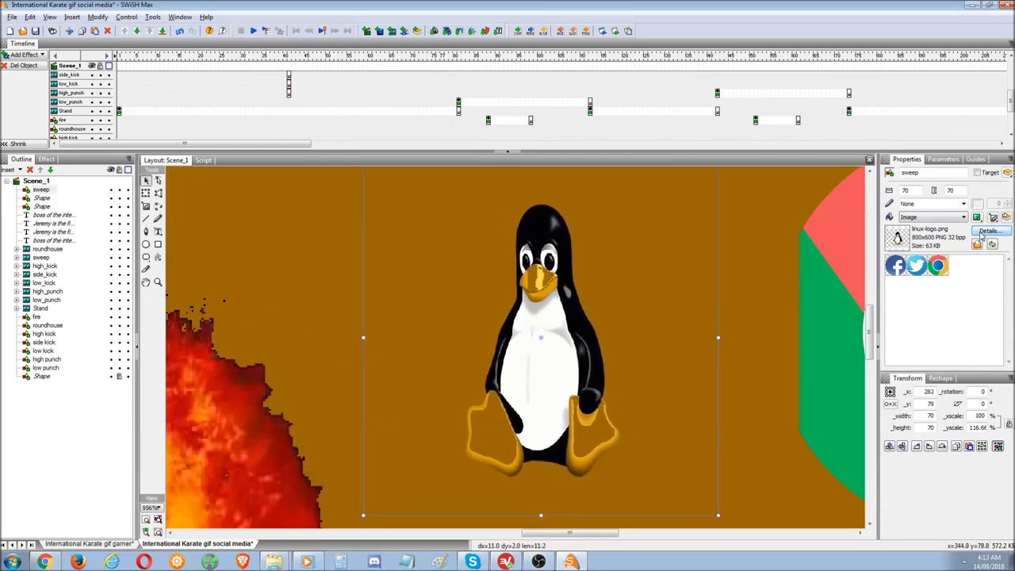
Set the transparency tolerance of the sweep shape's penguin image to 5 and apply it.
left_click(989, 231)
double_click(581, 329)
type("5")
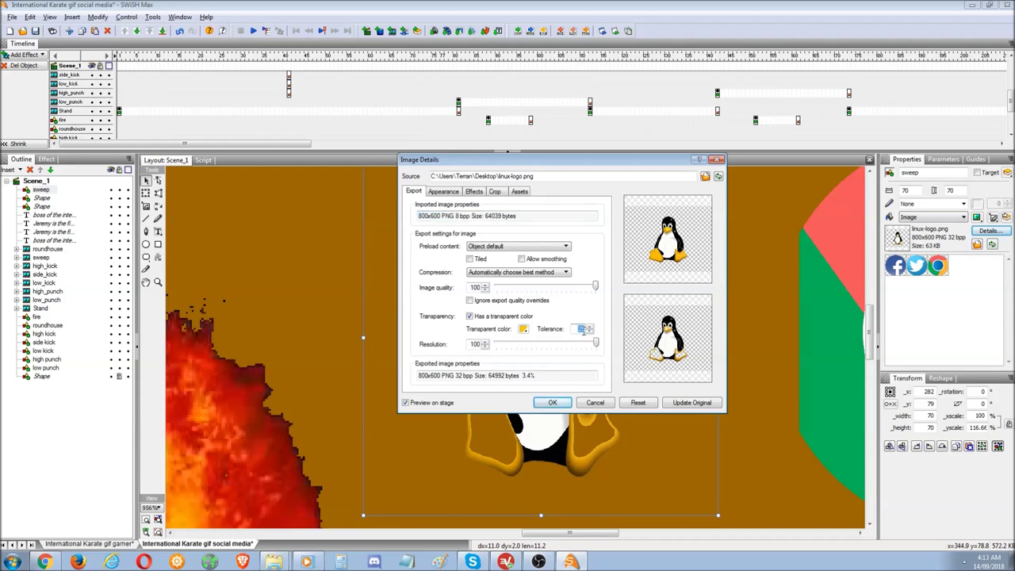
left_click(549, 403)
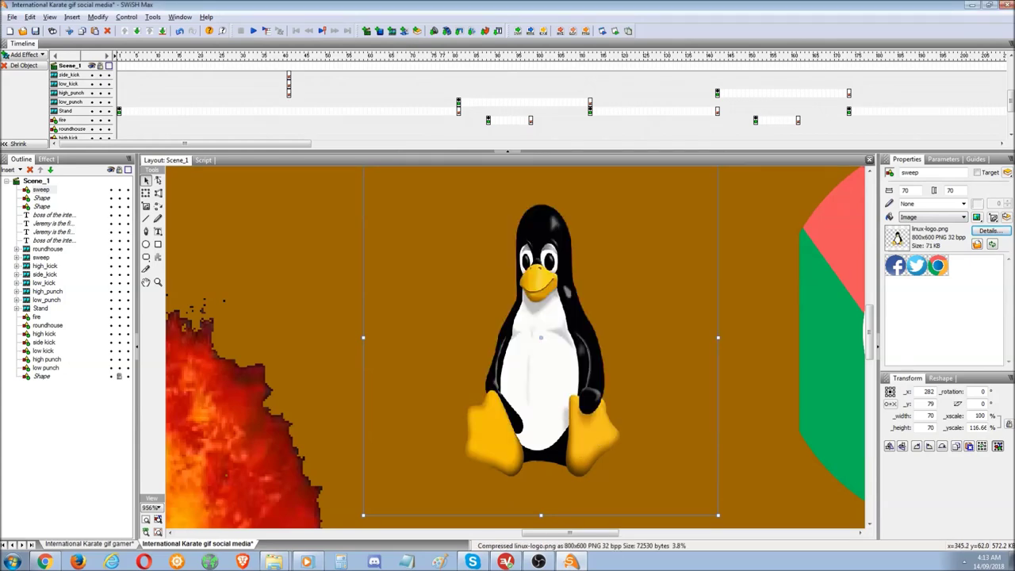
Set the transparency tolerance of the sweep shape's penguin image to 75, apply it and move the penguin to about x 279, y 76.
left_click(992, 231)
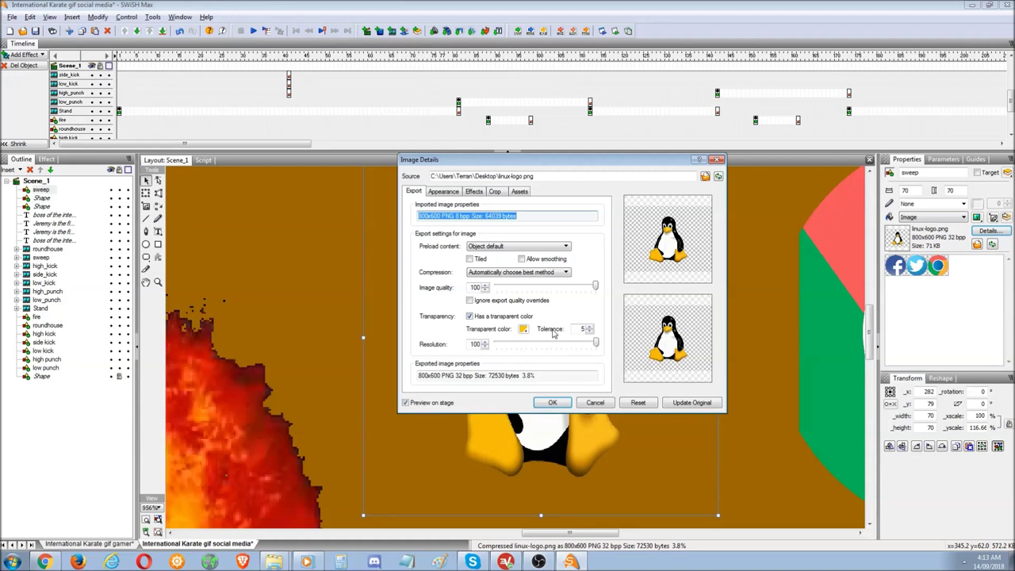
double_click(581, 328)
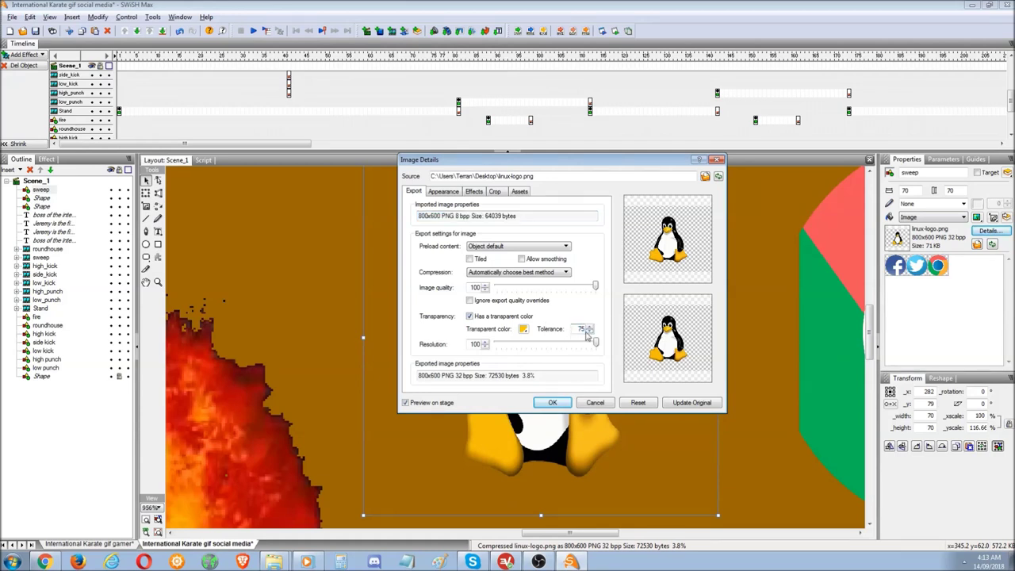
left_click(559, 402)
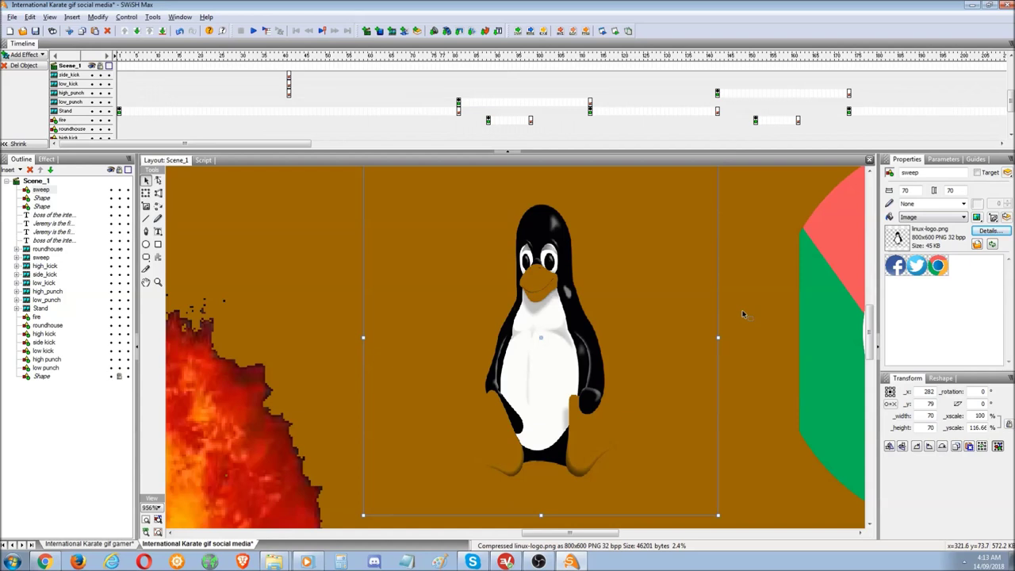
left_click_drag(555, 334, 533, 319)
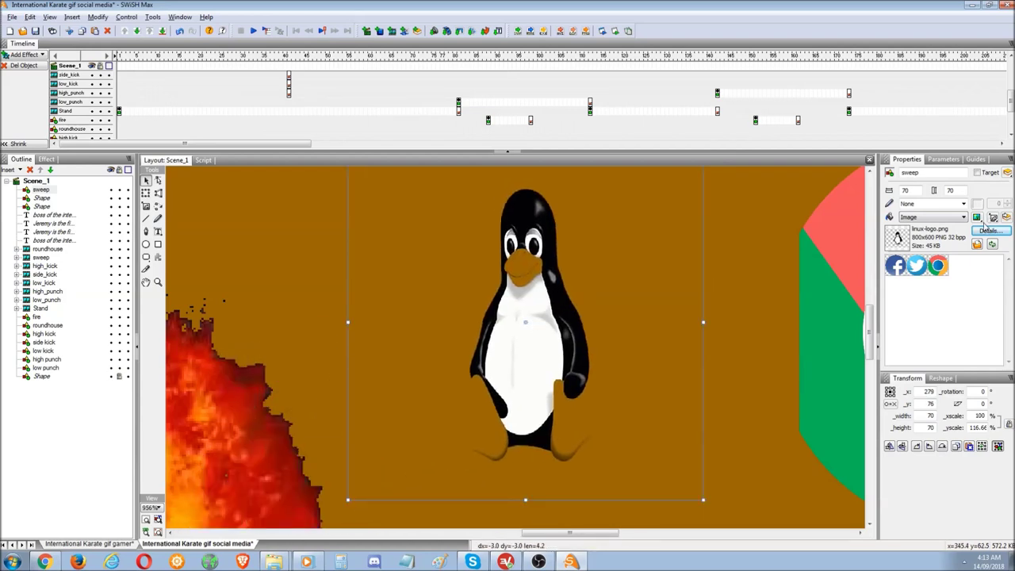
Preview the sweep shape's penguin image with its transparent colour turned off and cancel the image details.
left_click(994, 217)
left_click(994, 218)
left_click(994, 218)
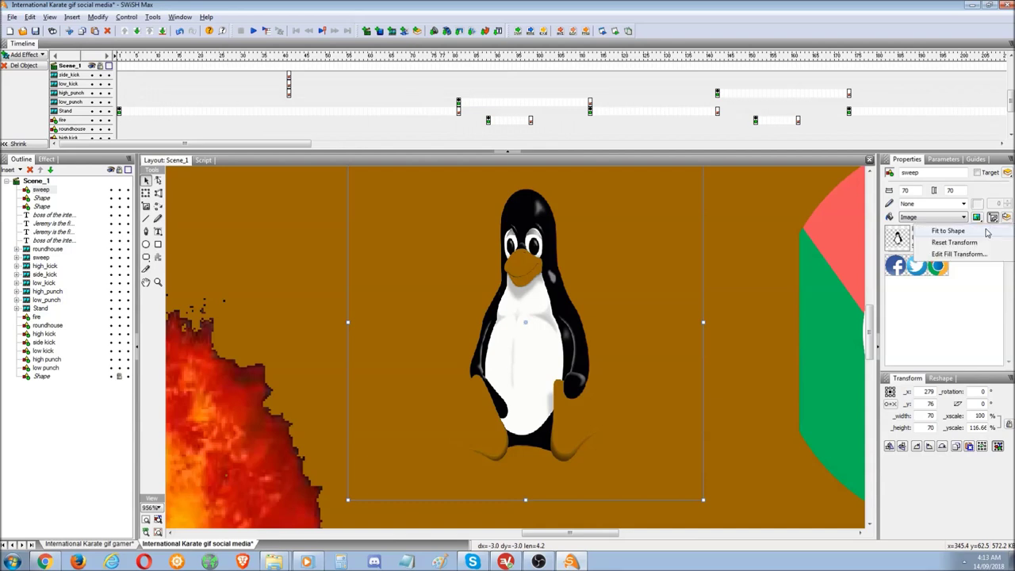
left_click(989, 231)
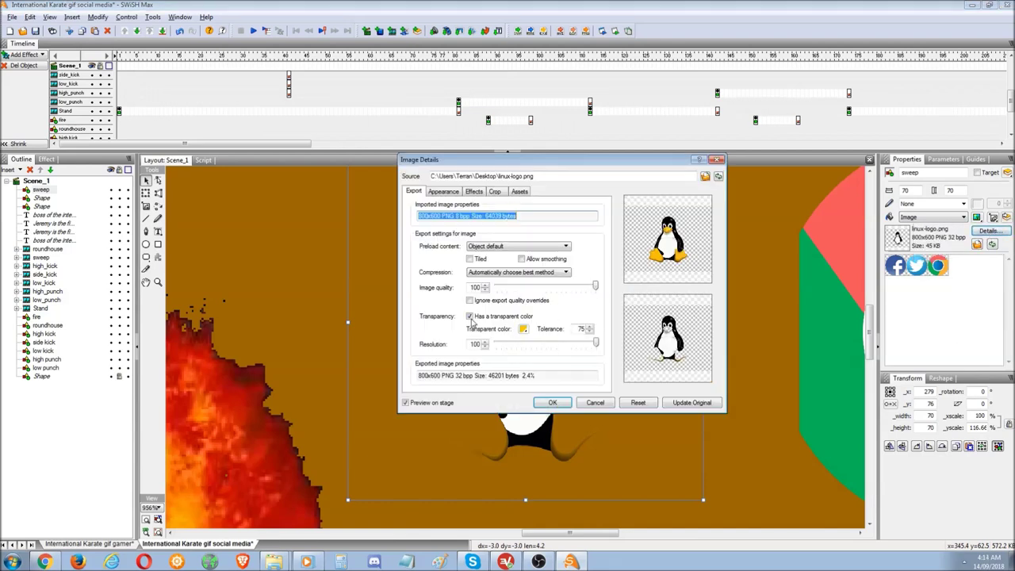
left_click(470, 316)
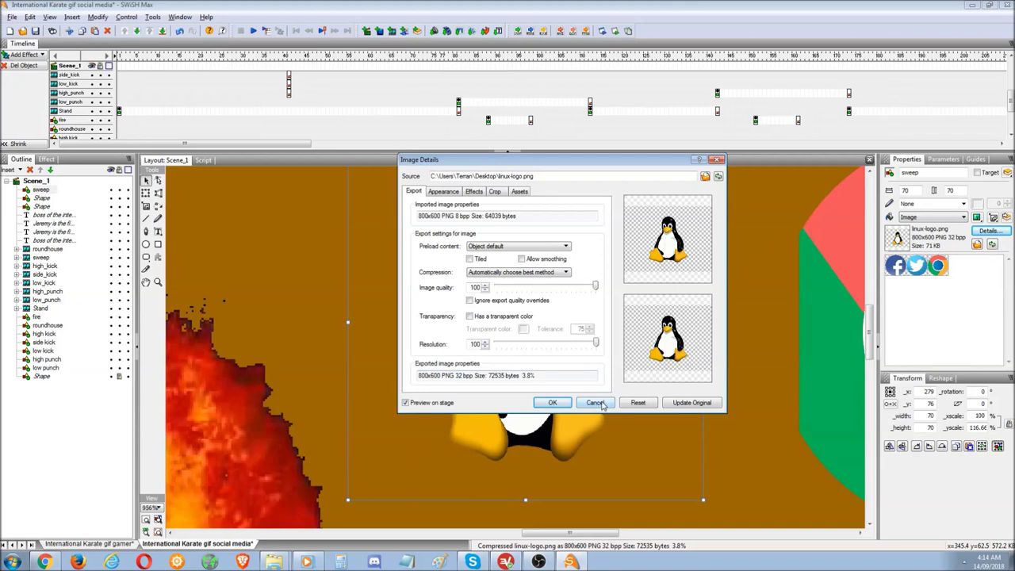
left_click(559, 402)
Move the penguin to about x 282, y 73 on the brown stage and fit the whole scene in view.
mouse_move(537, 370)
left_mouse_down()
mouse_move(551, 373)
mouse_move(543, 389)
left_mouse_up()
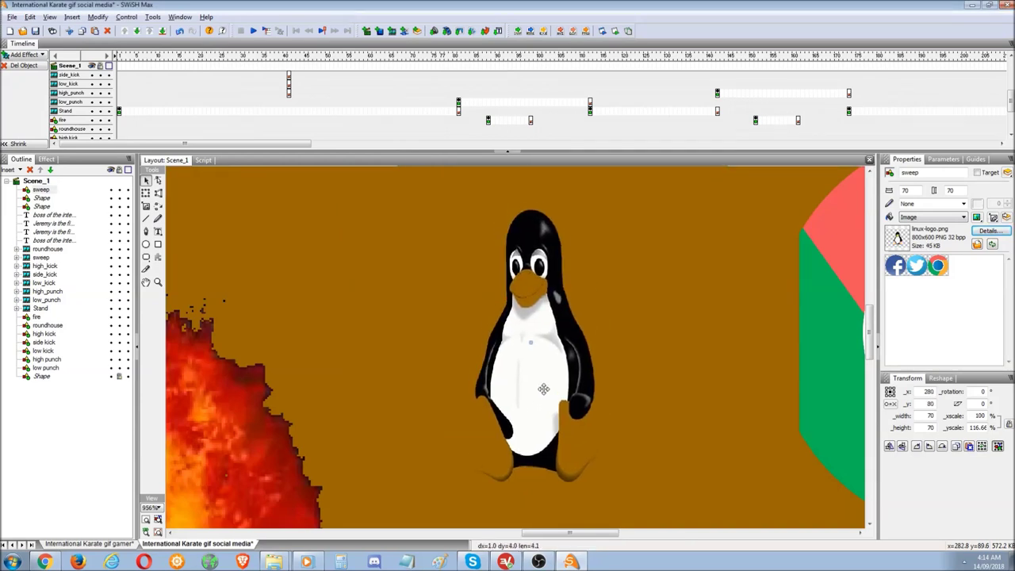
left_click_drag(544, 389, 560, 349)
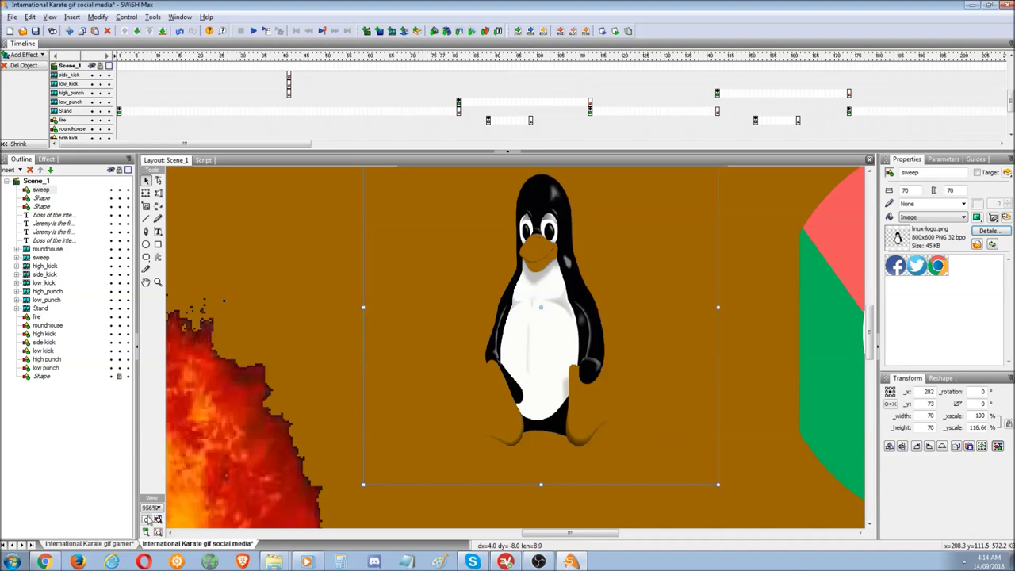
left_click(147, 521)
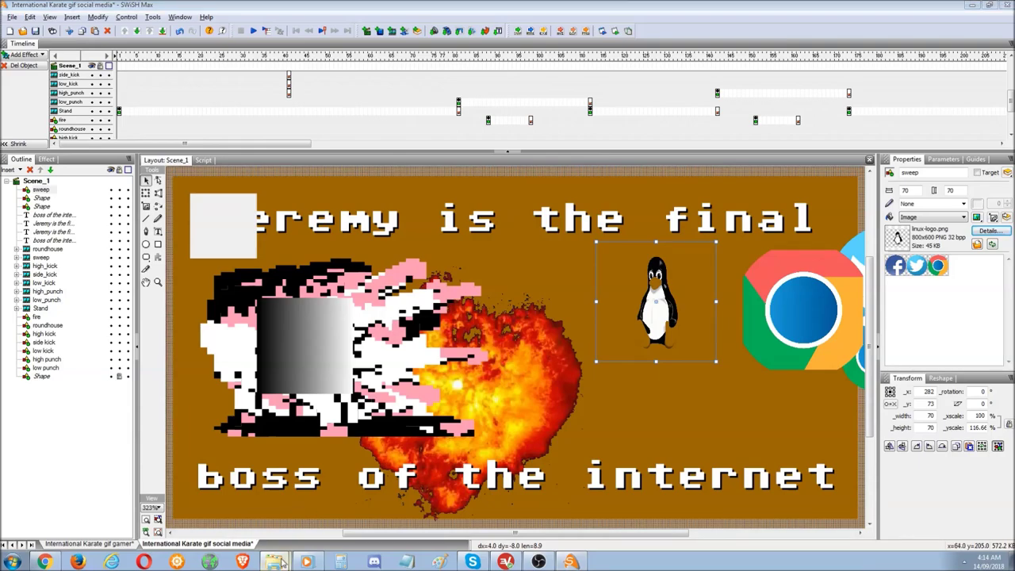
Switch to Windows Explorer and open the Flawless victory movie from the Animations folder.
key("alt+Tab")
left_click(299, 265)
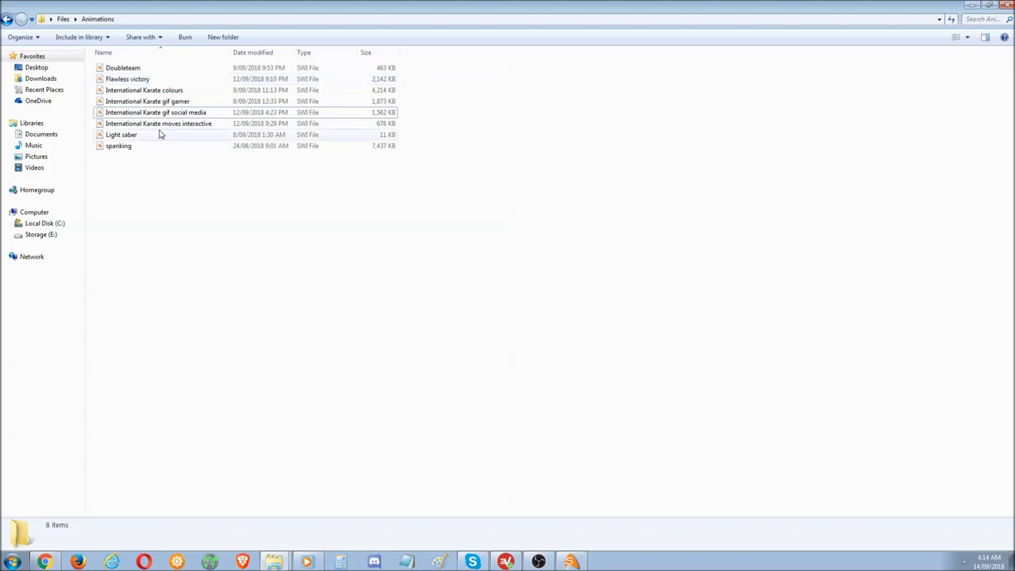
double_click(150, 81)
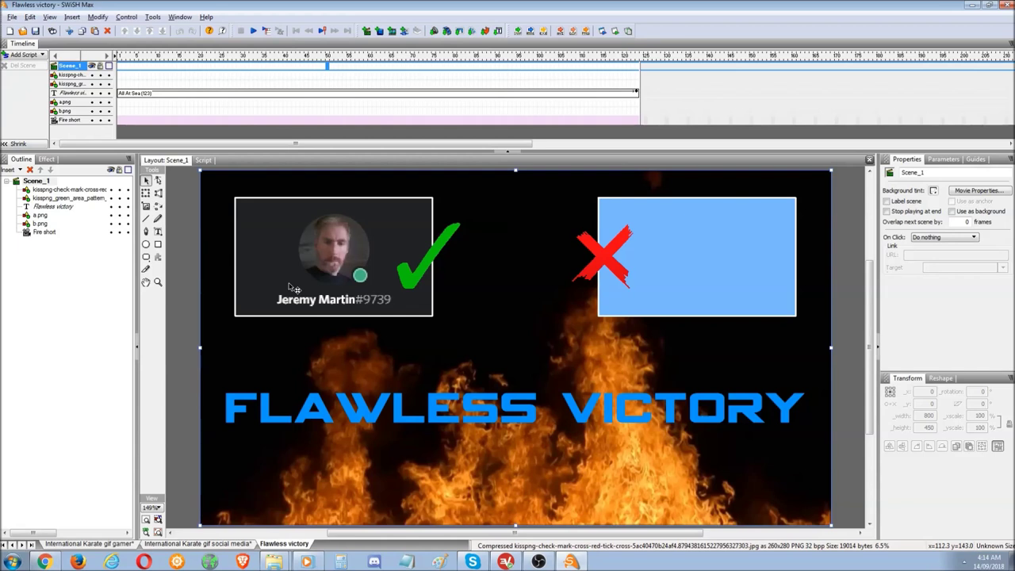
right_click(287, 545)
Change the fill of the blue rectangle behind the red cross from solid to the orange S logo image.
left_click_drag(713, 250, 709, 249)
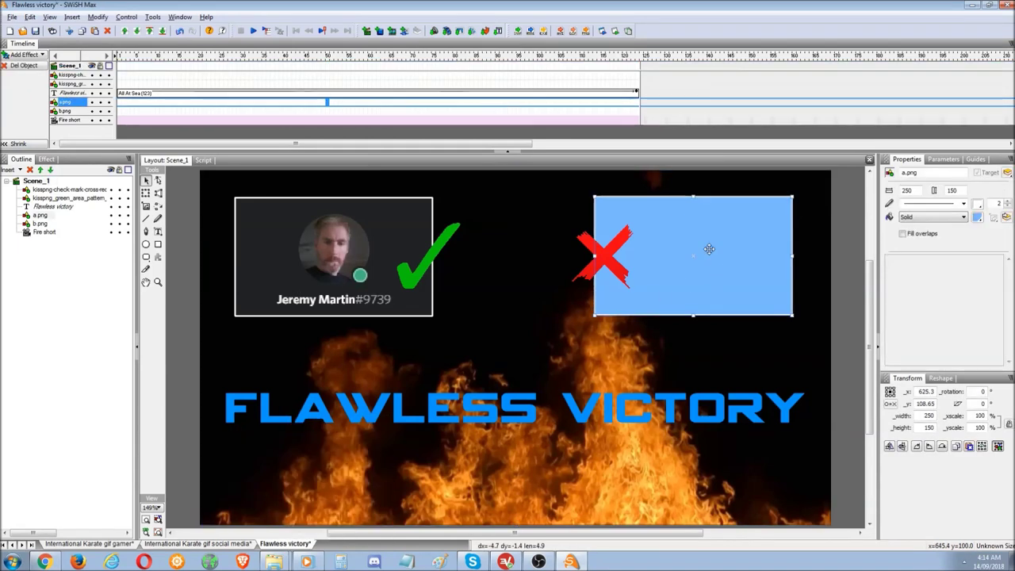
key("ctrl+z")
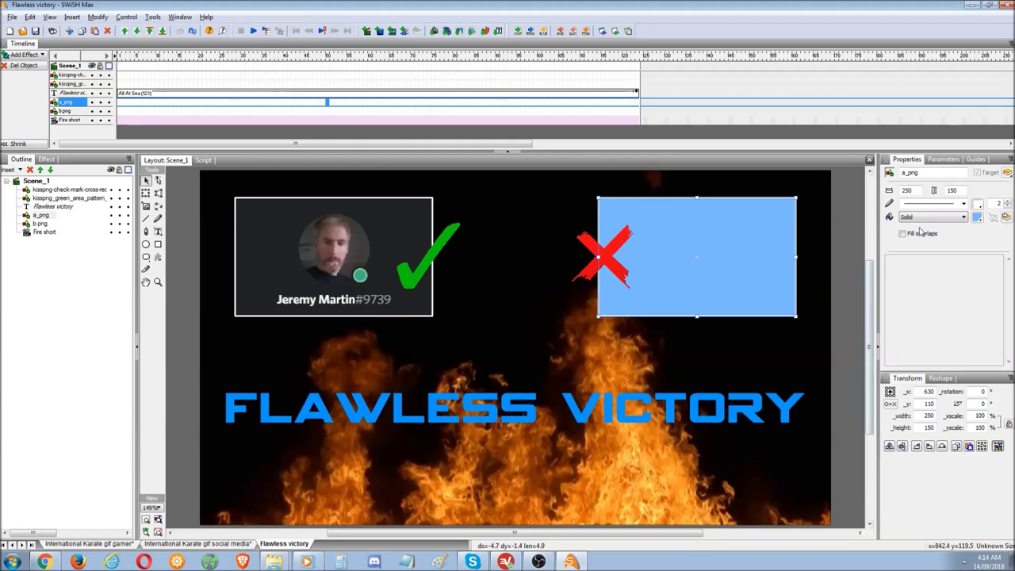
left_click(931, 217)
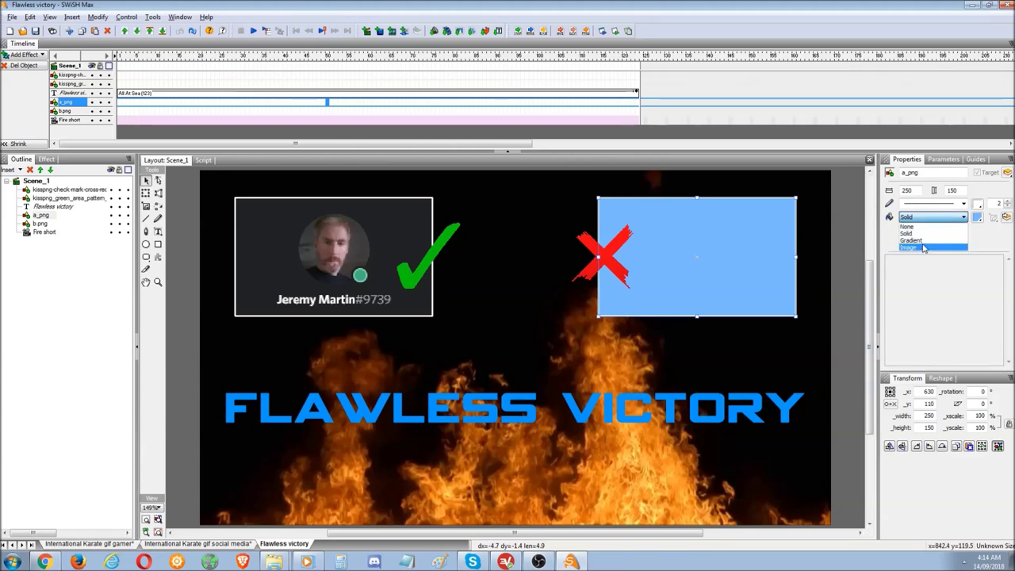
left_click(923, 248)
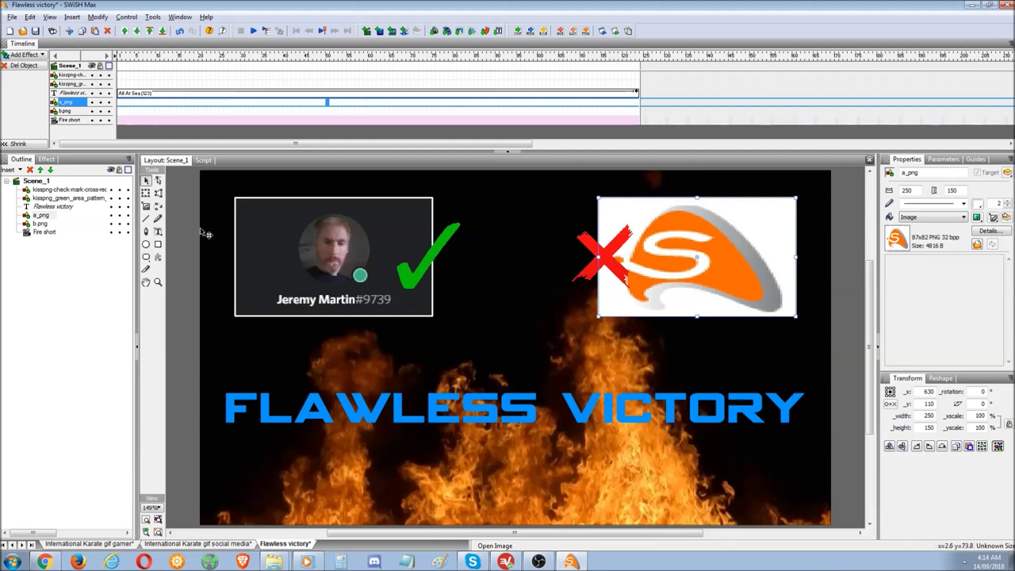
Add the text "dude123" over the lower part of the orange logo picture.
left_click(159, 231)
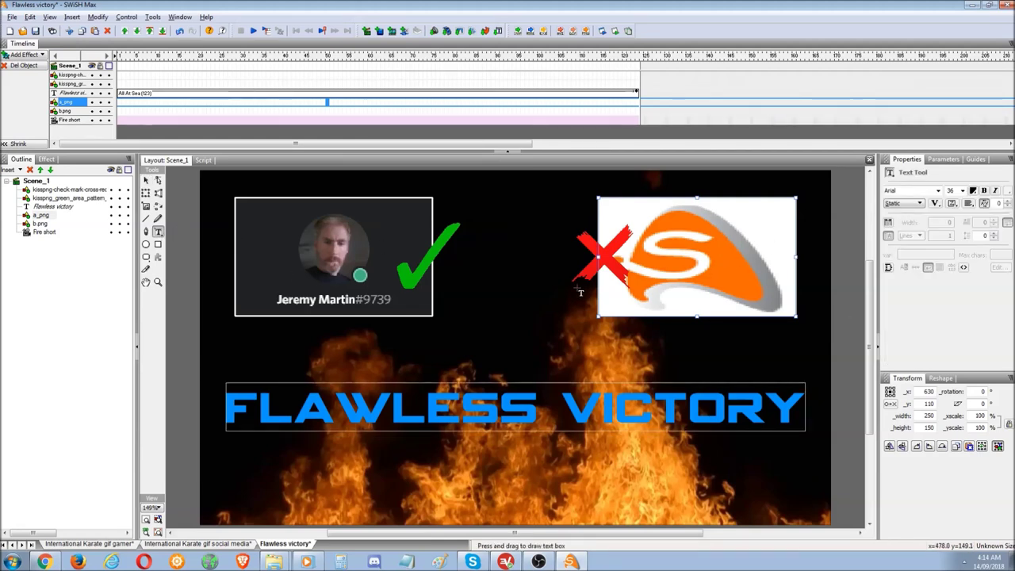
left_click(645, 286)
type("dude")
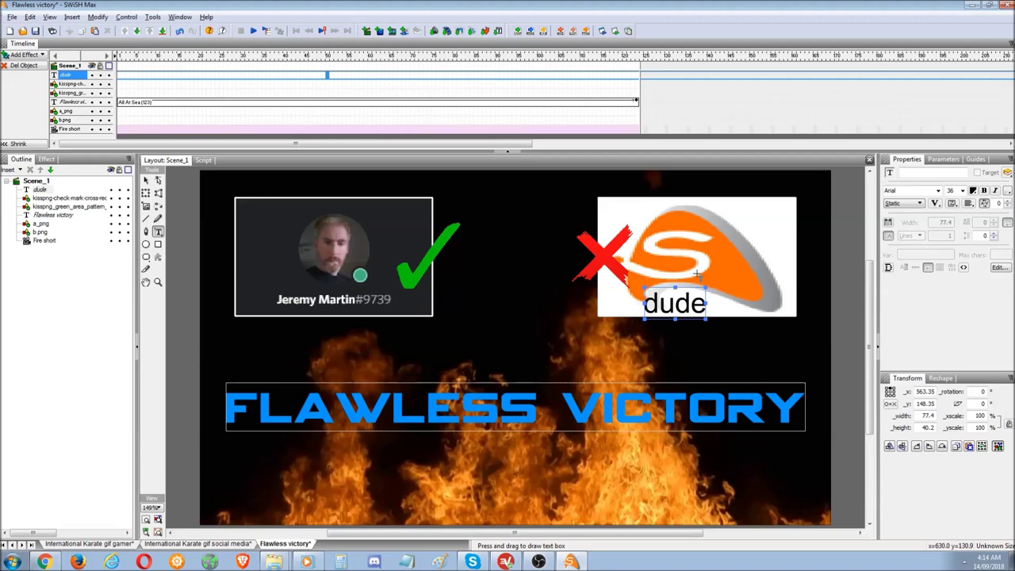
type("123")
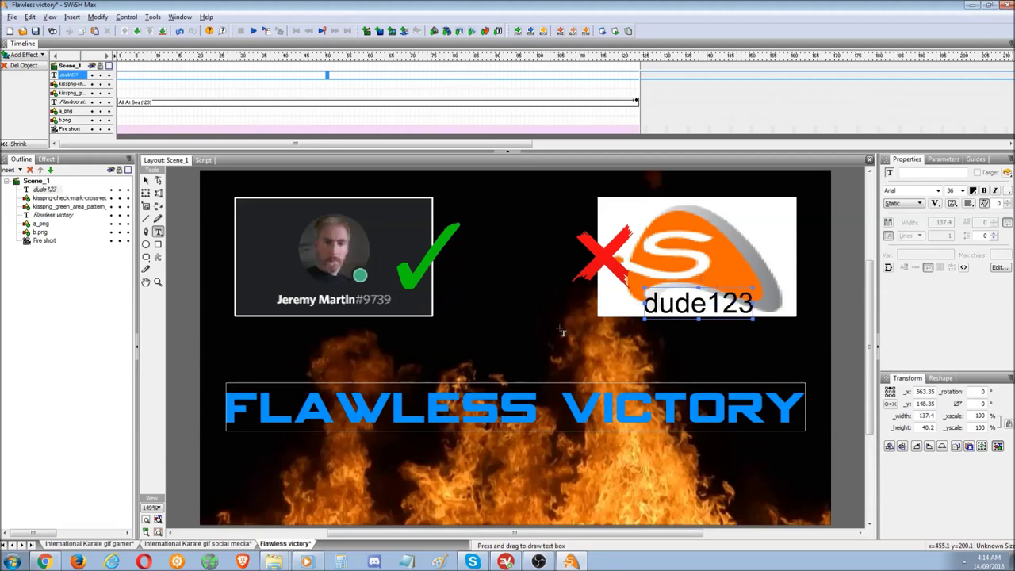
left_click(561, 330)
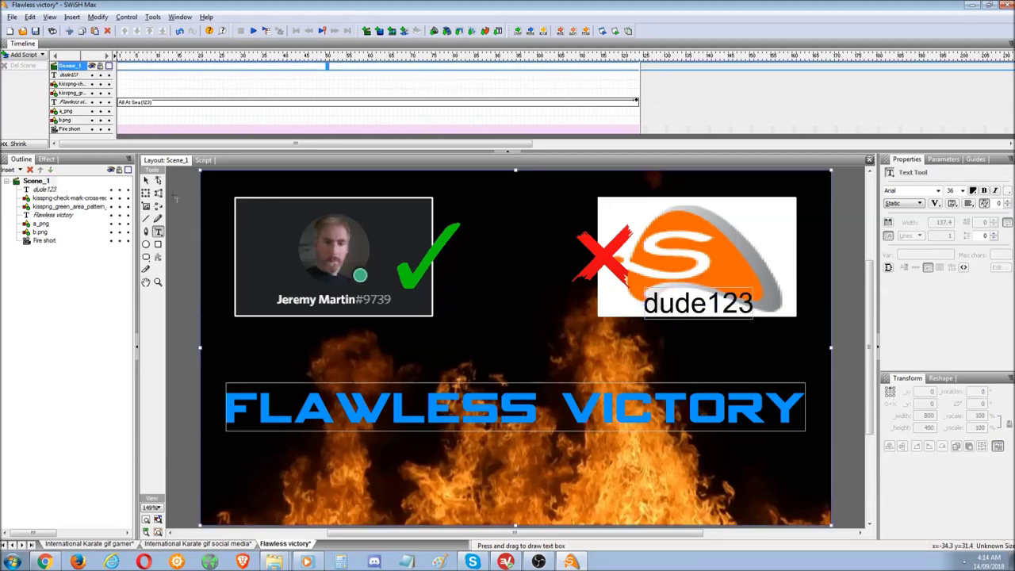
Colour the "dude123" caption yellow and test-play the movie in Adobe Flash Player.
left_click(146, 181)
left_click(696, 300)
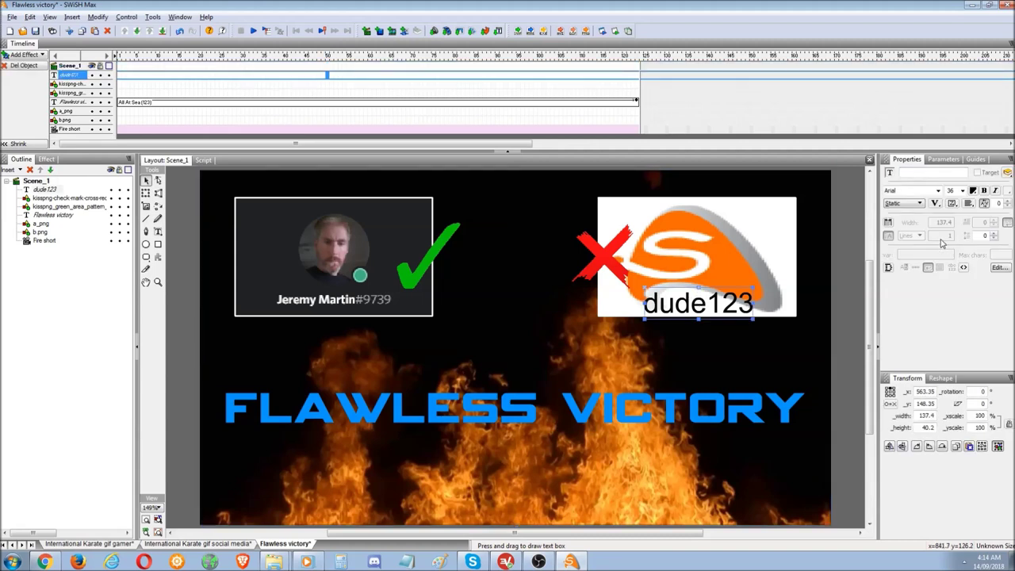
left_click(974, 190)
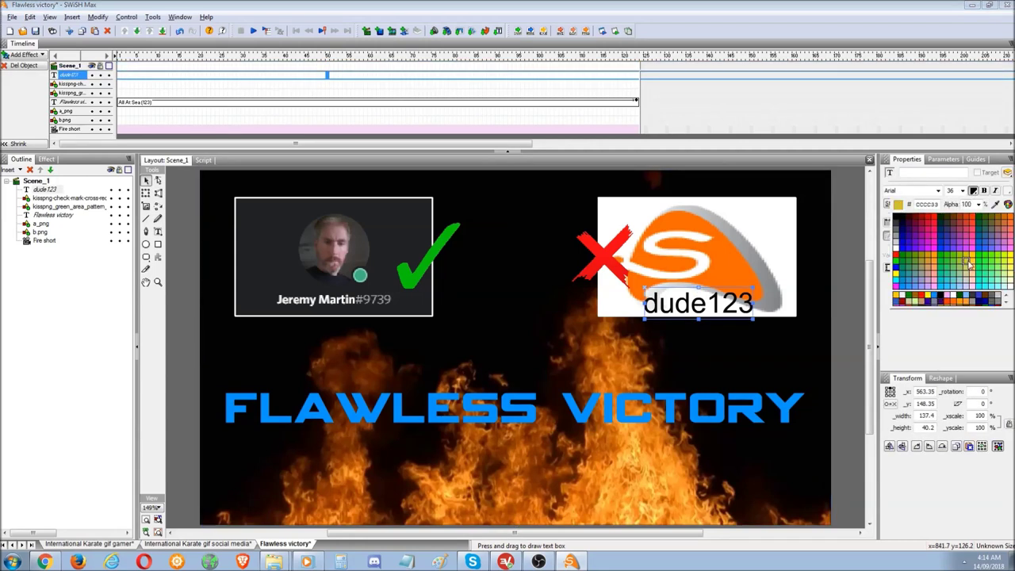
left_click(1011, 258)
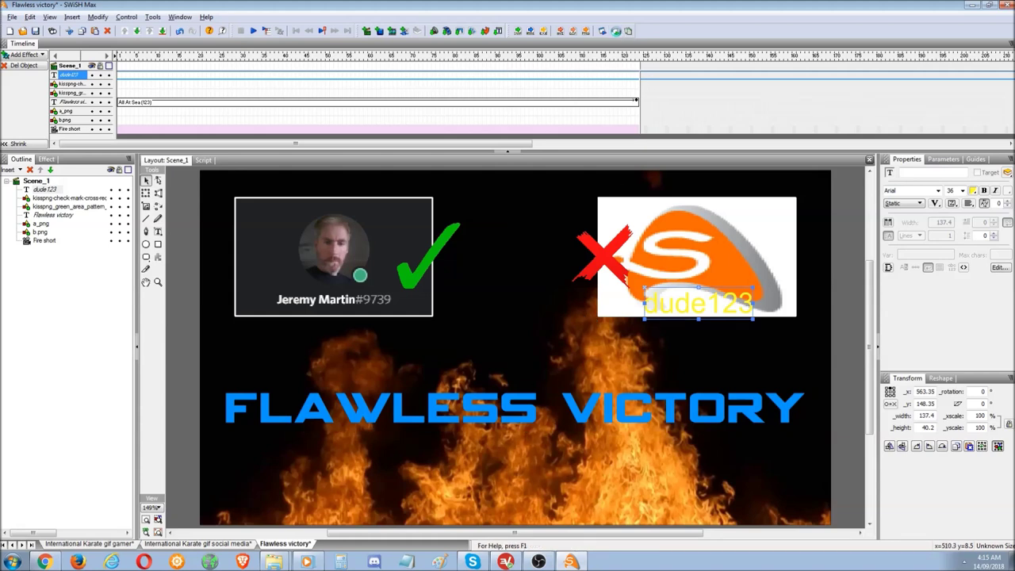
left_click(617, 31)
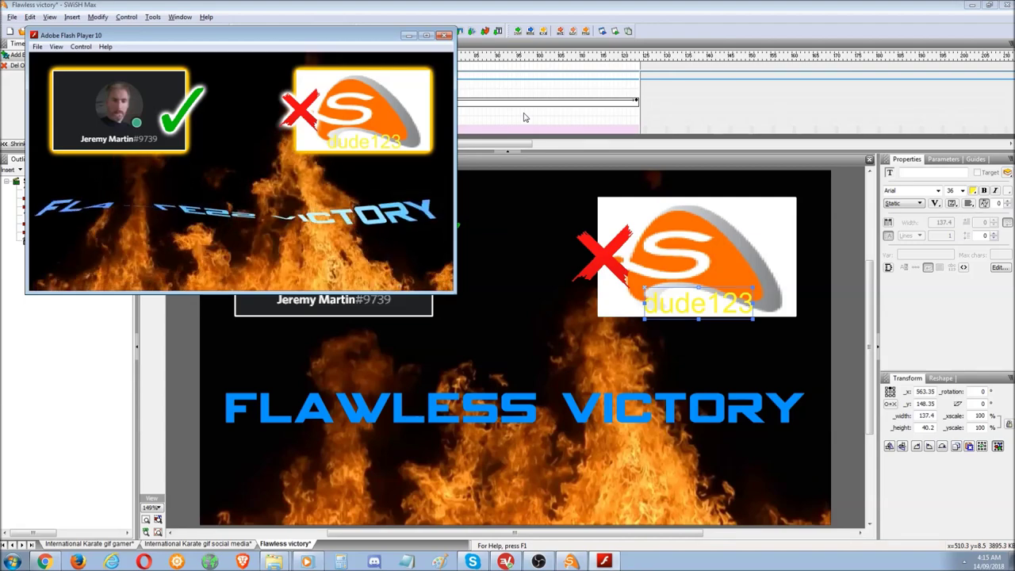
left_click(445, 35)
Return to the International Karate gif gamer movie and review its available export formats and movie properties.
left_click(118, 545)
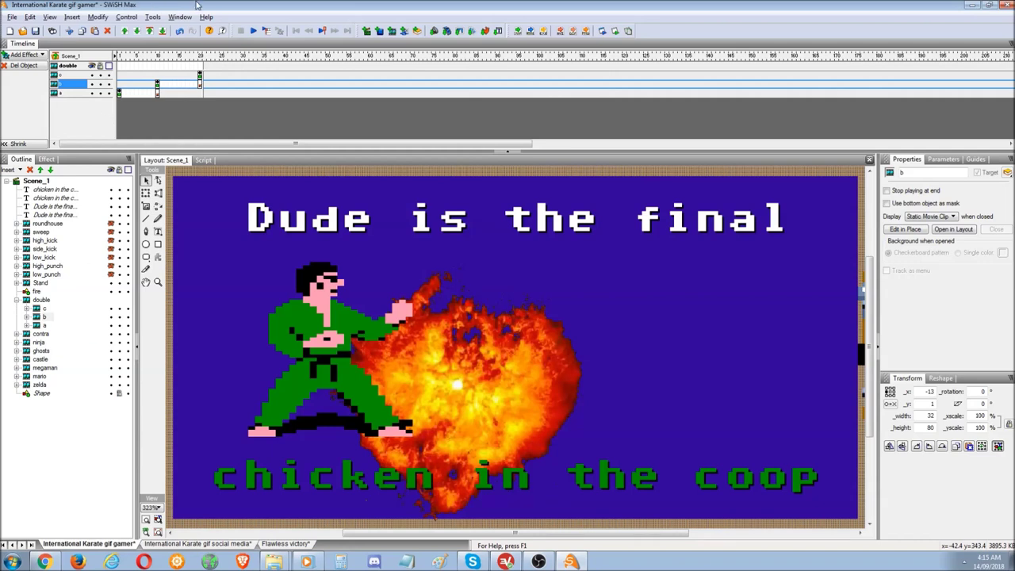
left_click(97, 17)
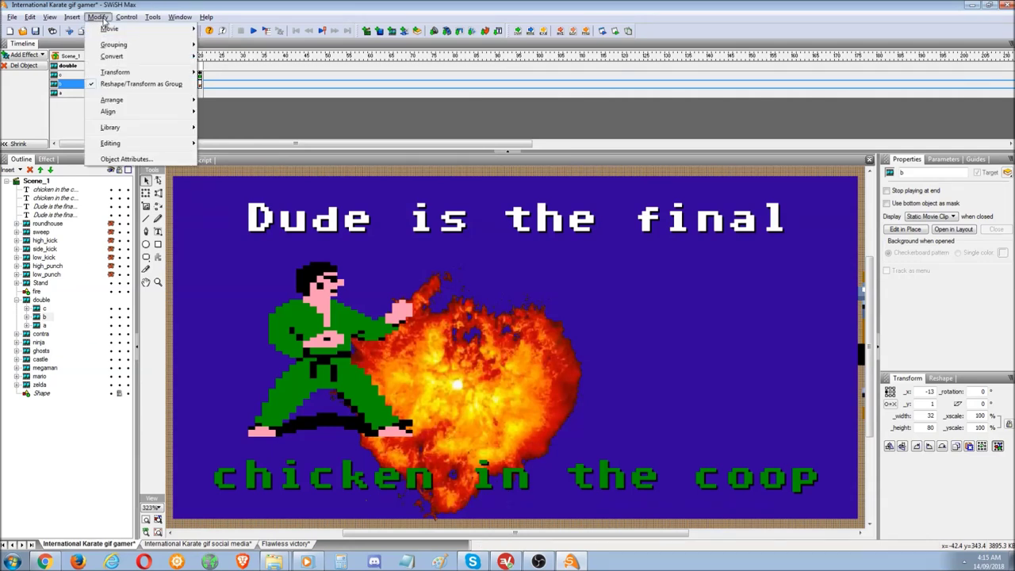
mouse_move(136, 17)
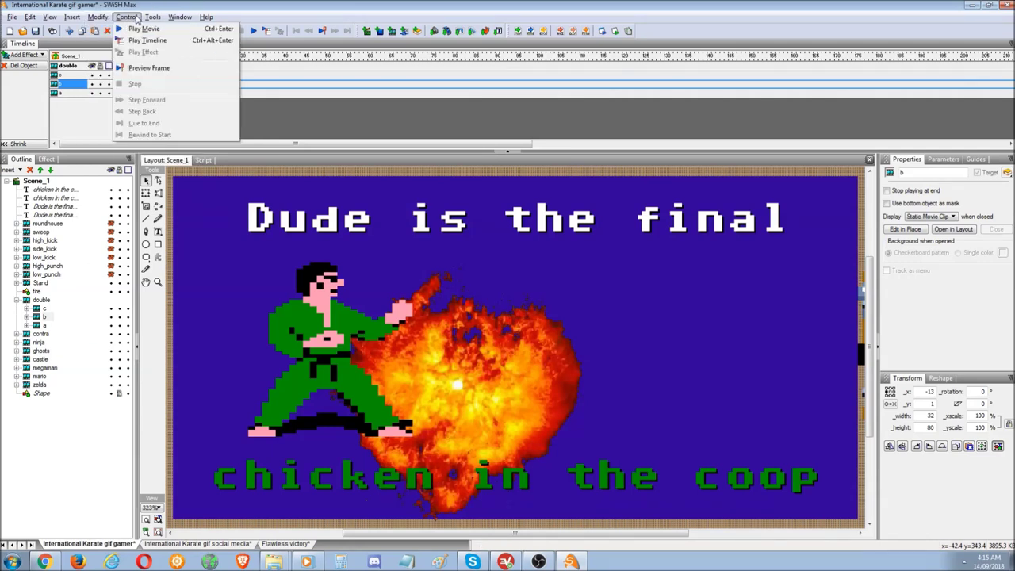
left_click(11, 16)
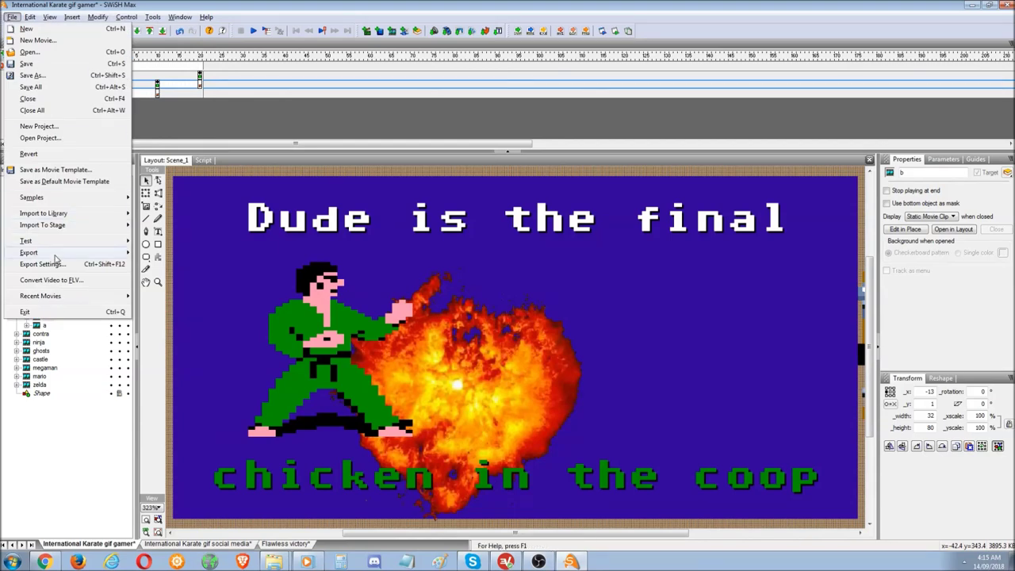
mouse_move(56, 255)
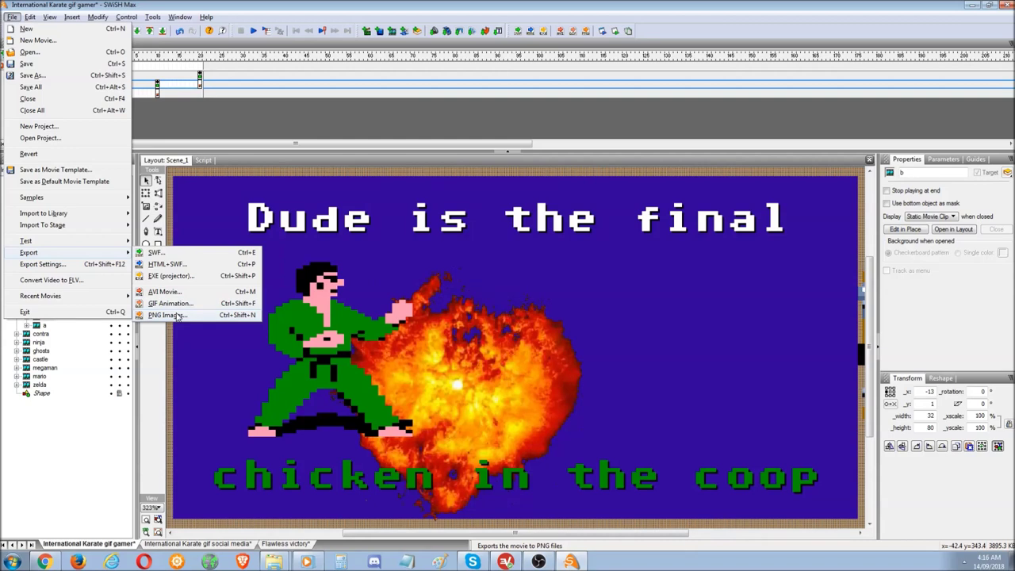
mouse_move(97, 16)
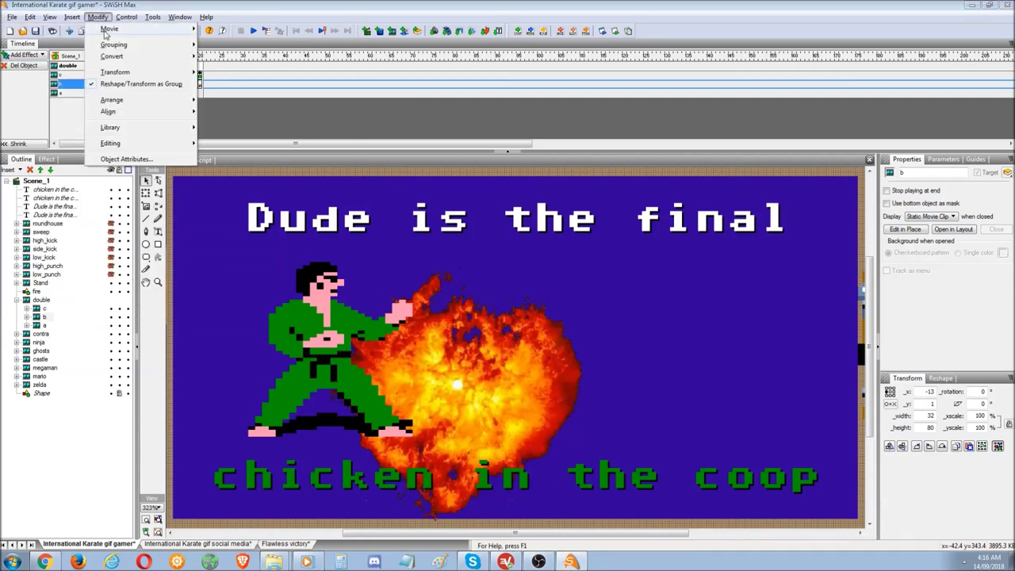
left_click(267, 33)
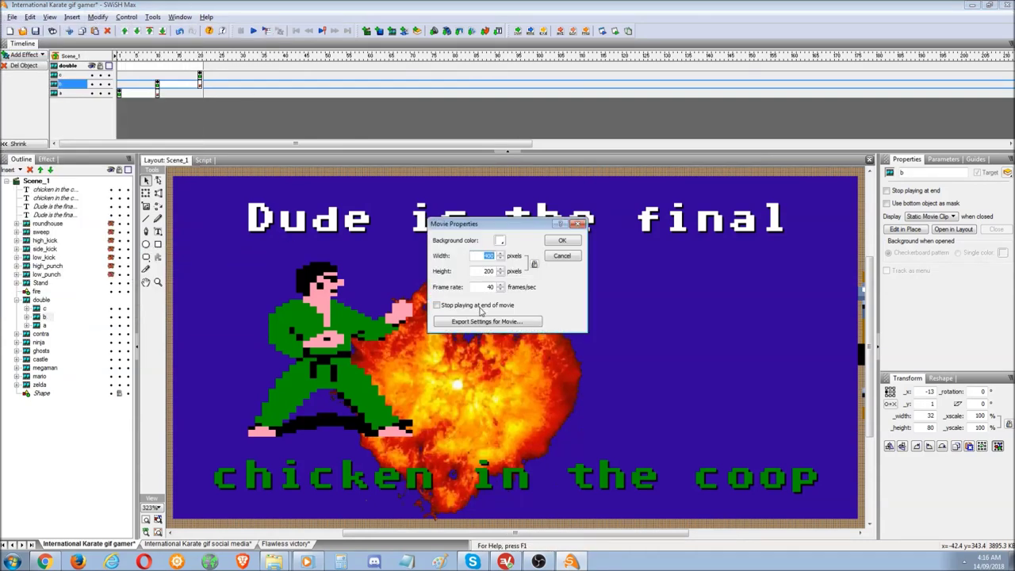
left_click(578, 224)
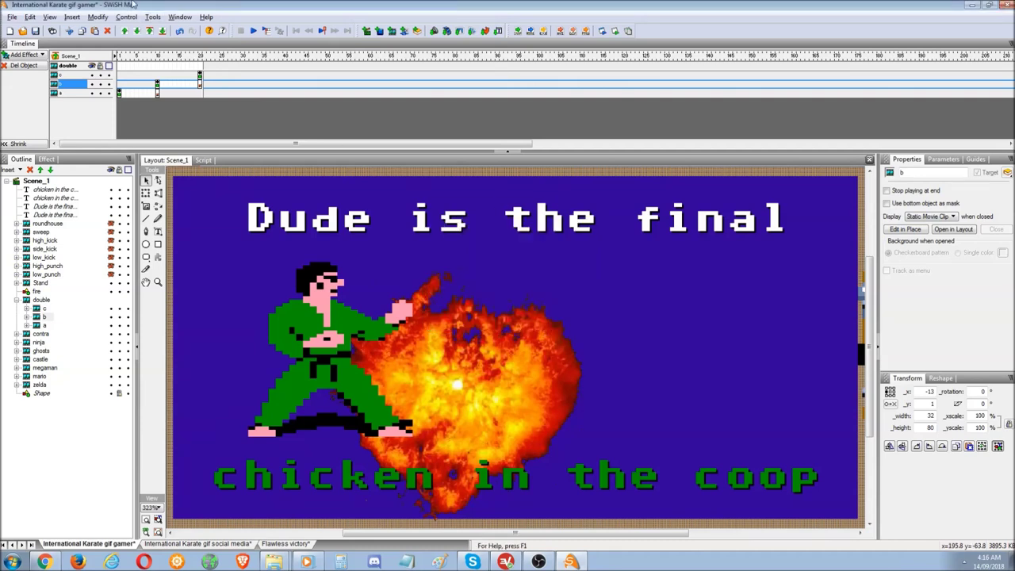
Open the movie properties of the gif gamer movie and review its frame rate, height and width.
left_click(97, 17)
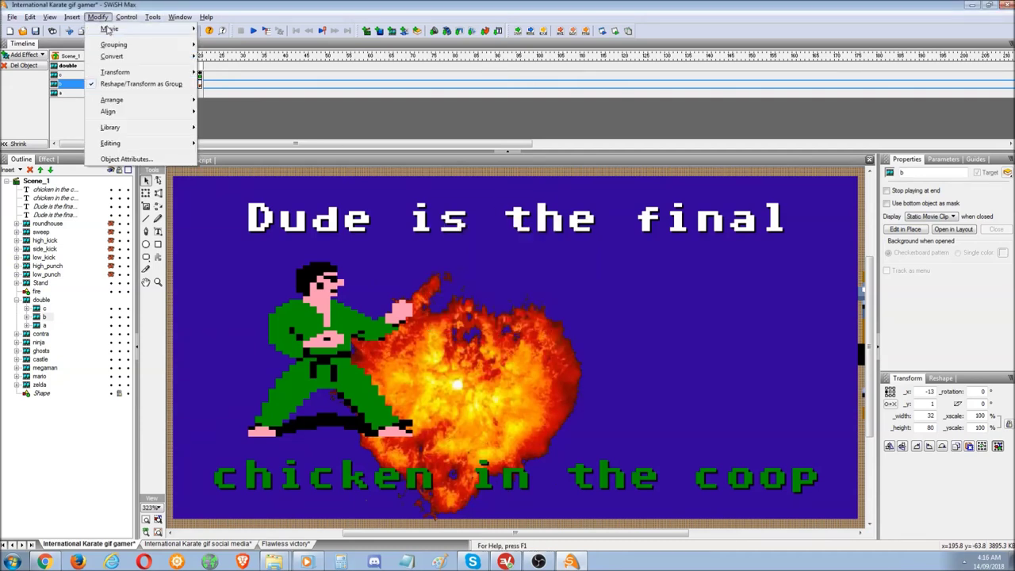
left_click(238, 32)
double_click(487, 287)
type("40")
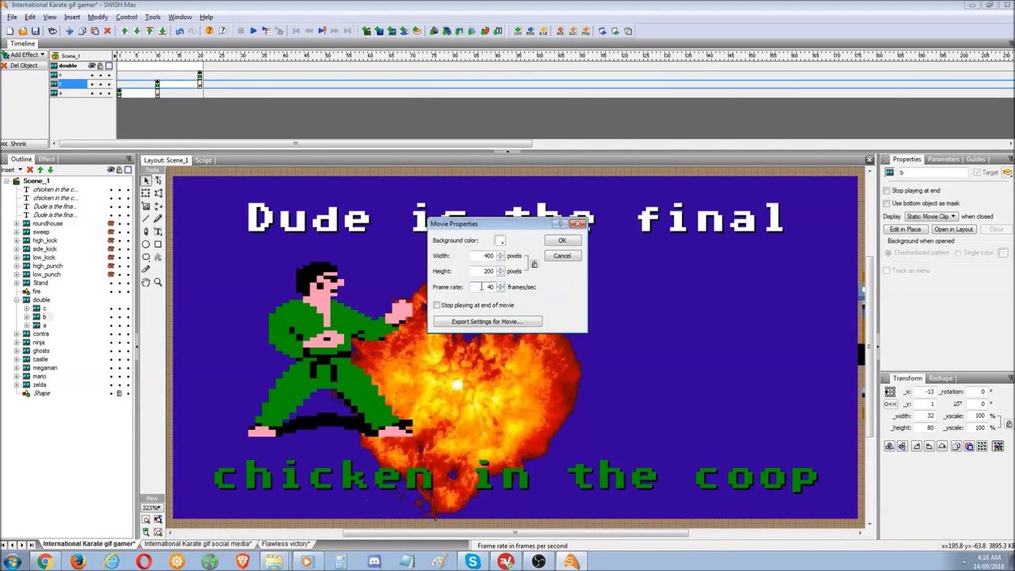
left_click(485, 271)
type("200")
double_click(475, 256)
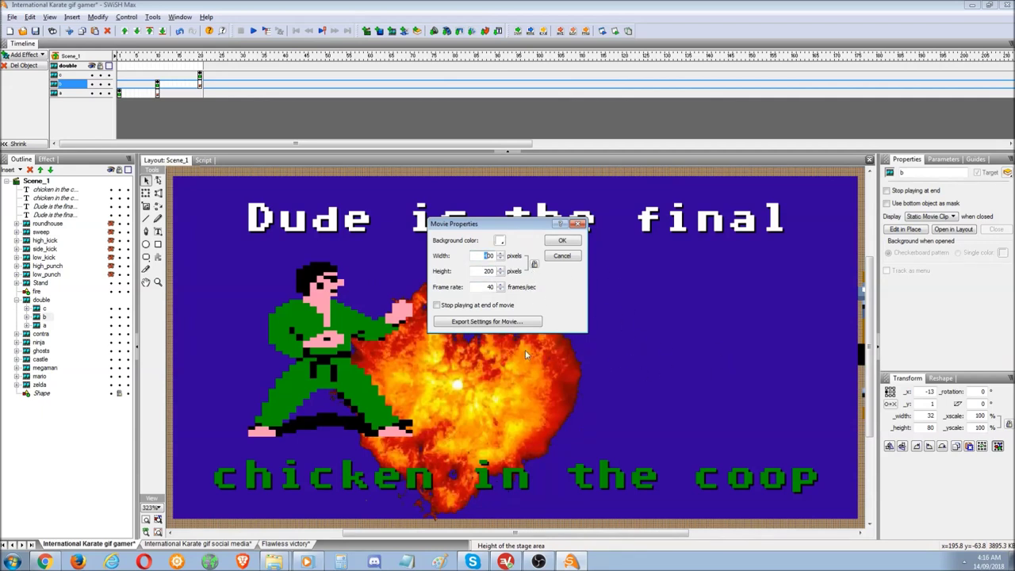
type("4")
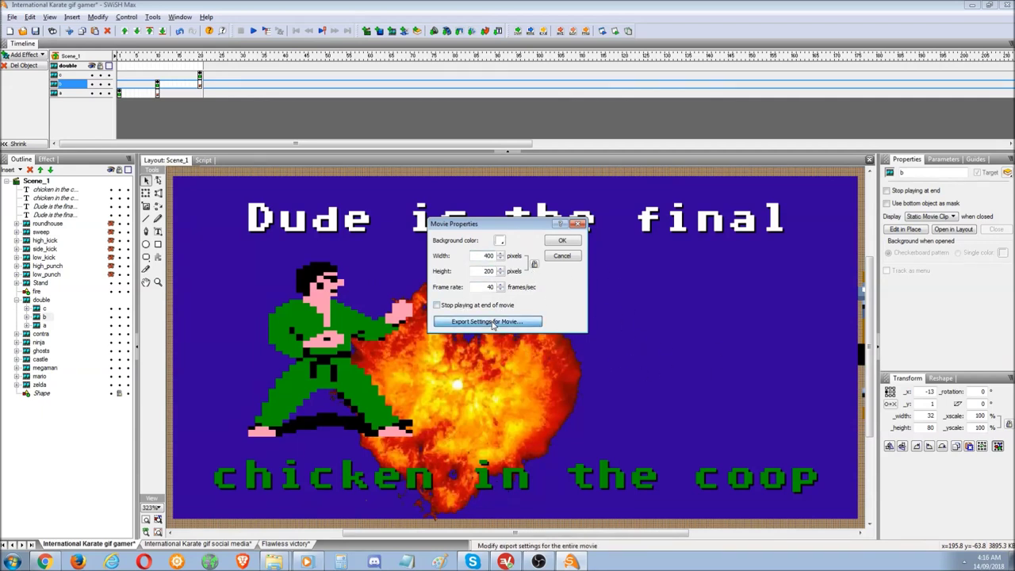
Open the movie's export settings and review the PNG options for changing the framerate and exporting transparency.
left_click(490, 321)
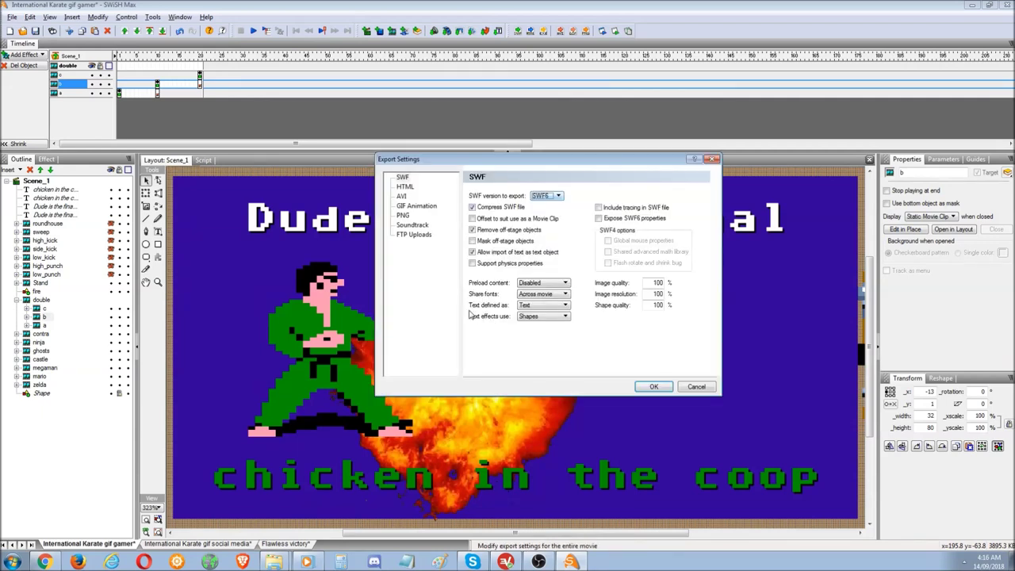
left_click(403, 216)
left_click(408, 207)
left_click(403, 215)
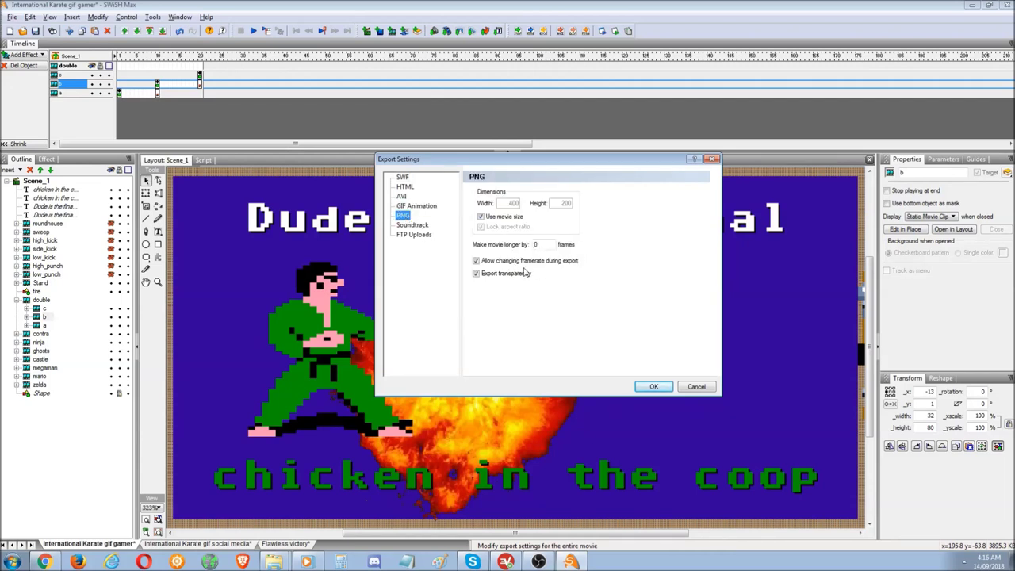
left_click(476, 261)
left_click(476, 261)
left_click(476, 274)
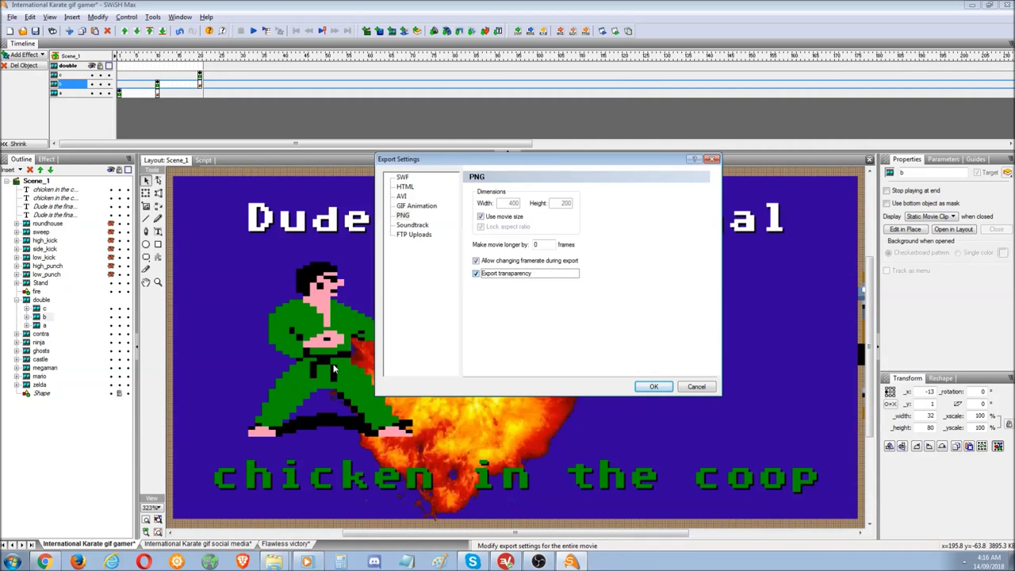
left_click(476, 274)
Review the GIF Animation export options for looping, framerate and transparency, and leave the export settings and movie properties without saving.
left_click(422, 207)
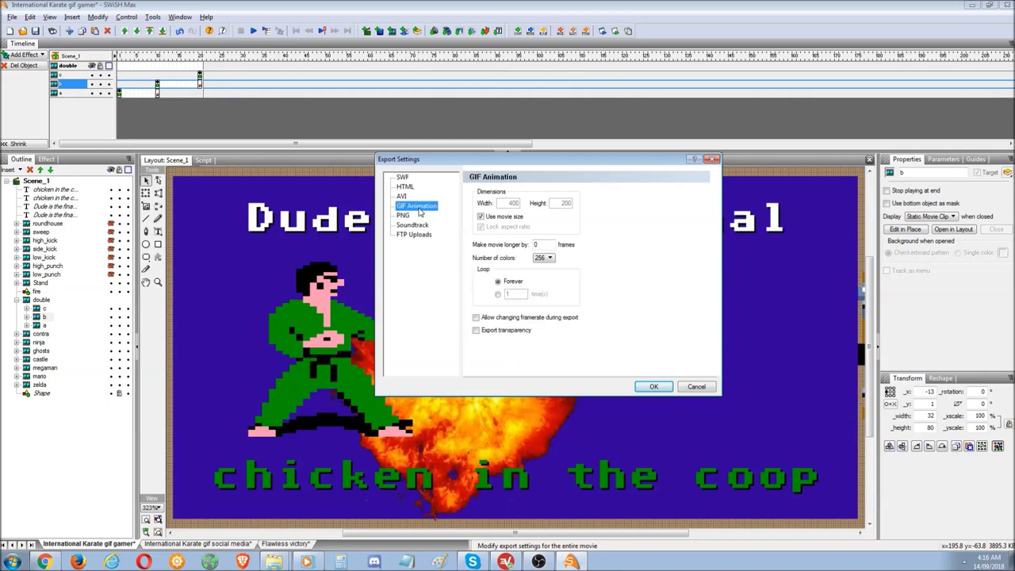
left_click(498, 283)
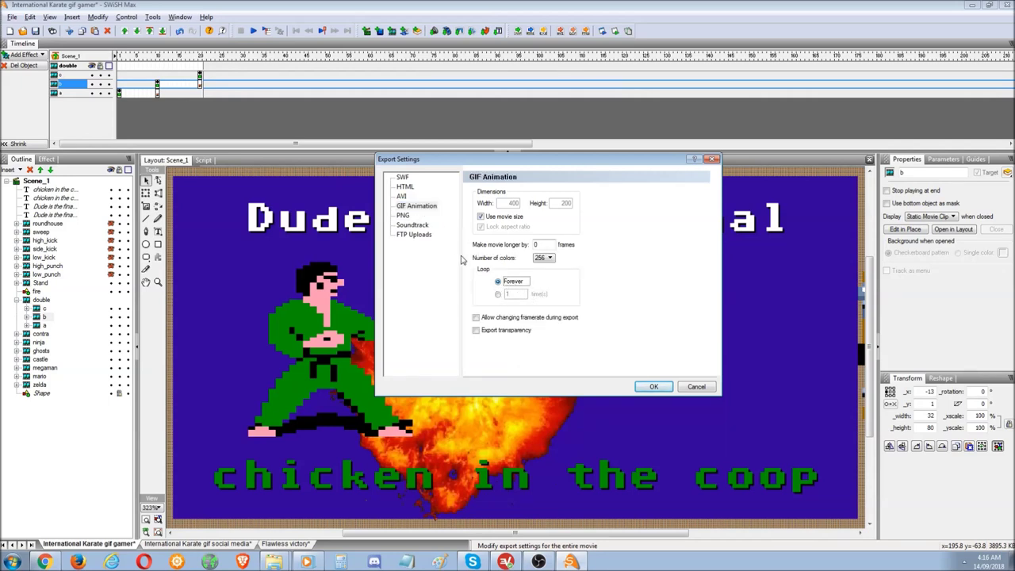
left_click(476, 318)
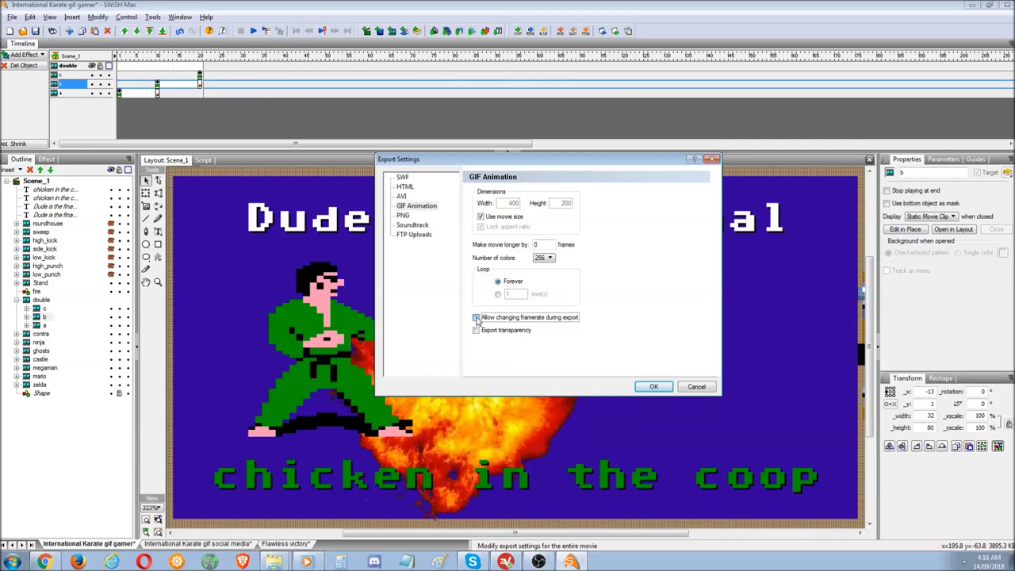
left_click(477, 318)
left_click(476, 331)
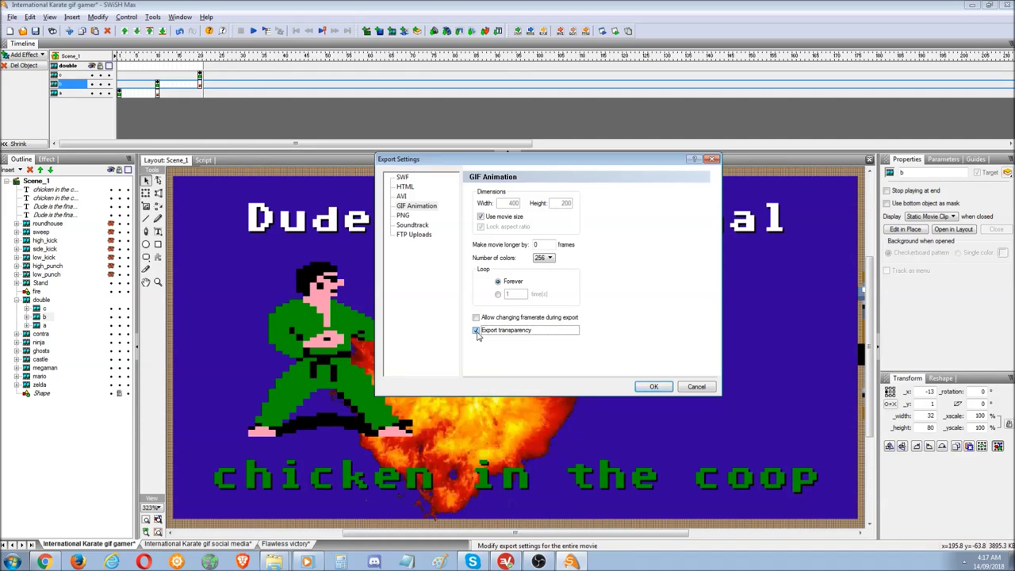
left_click(476, 332)
left_click(698, 387)
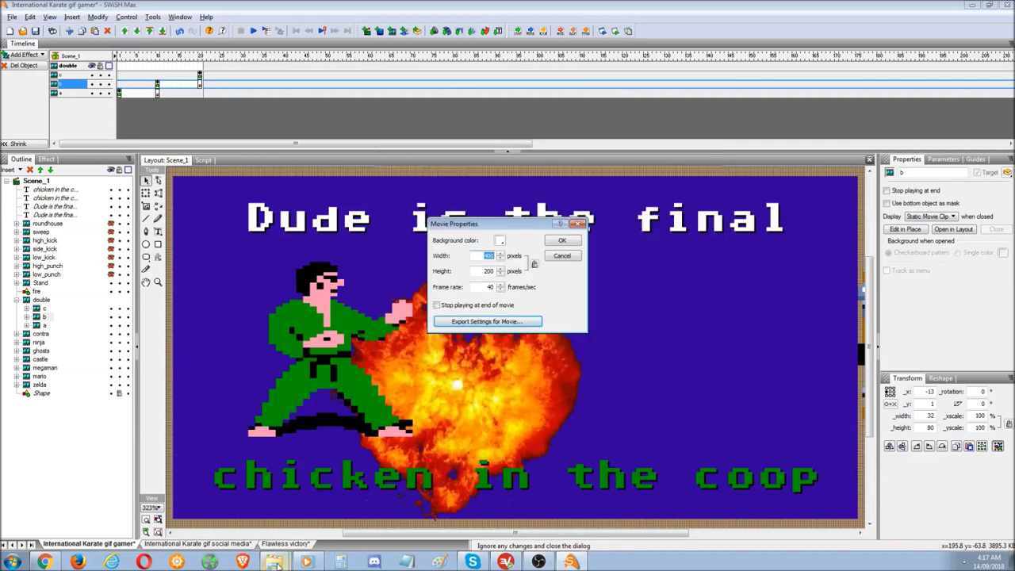
left_click(573, 257)
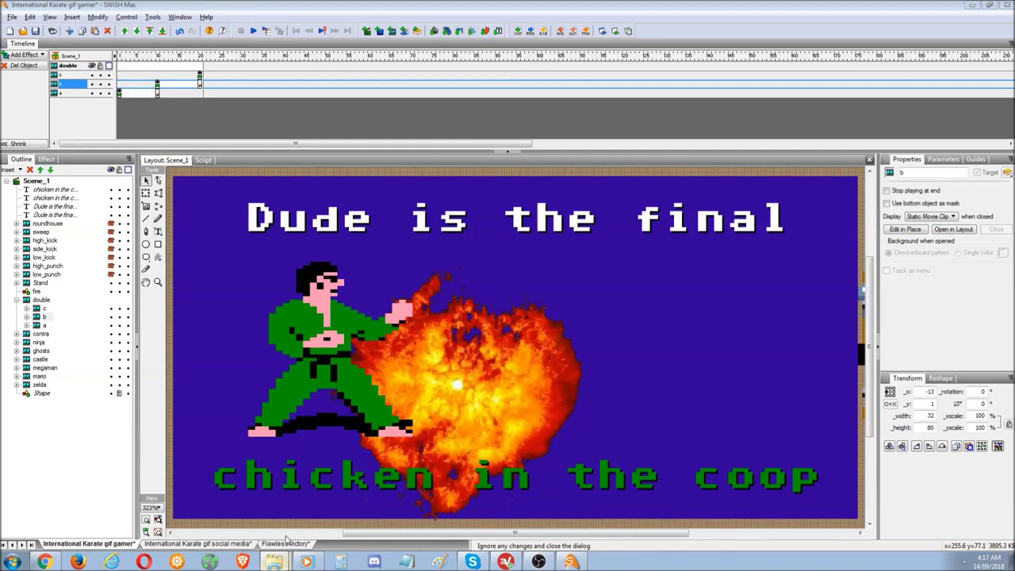
Open the spanking animation from the Animations folder, watch it in Adobe Flash Player and close the player.
left_click(274, 561)
left_click(244, 349)
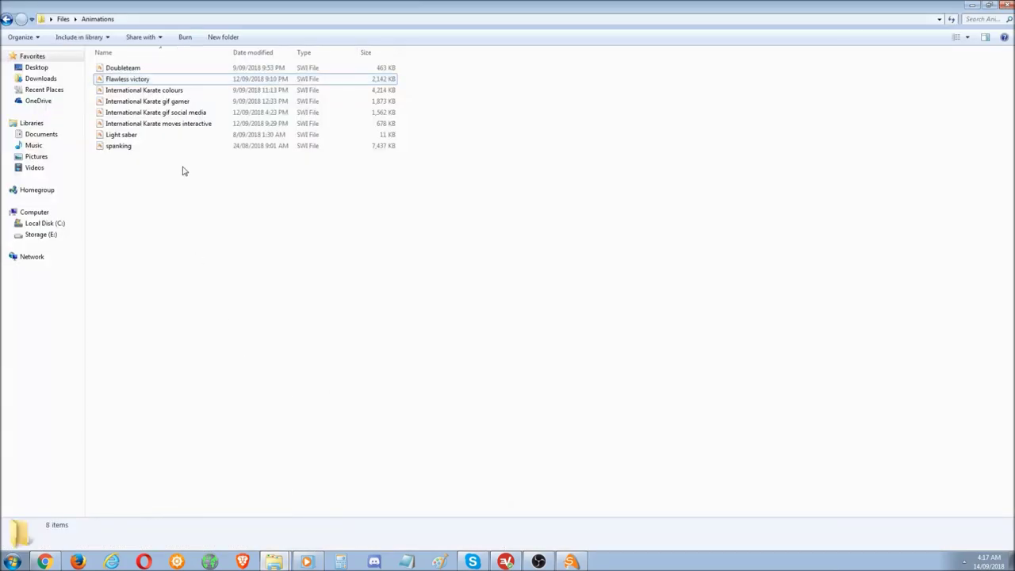
double_click(144, 146)
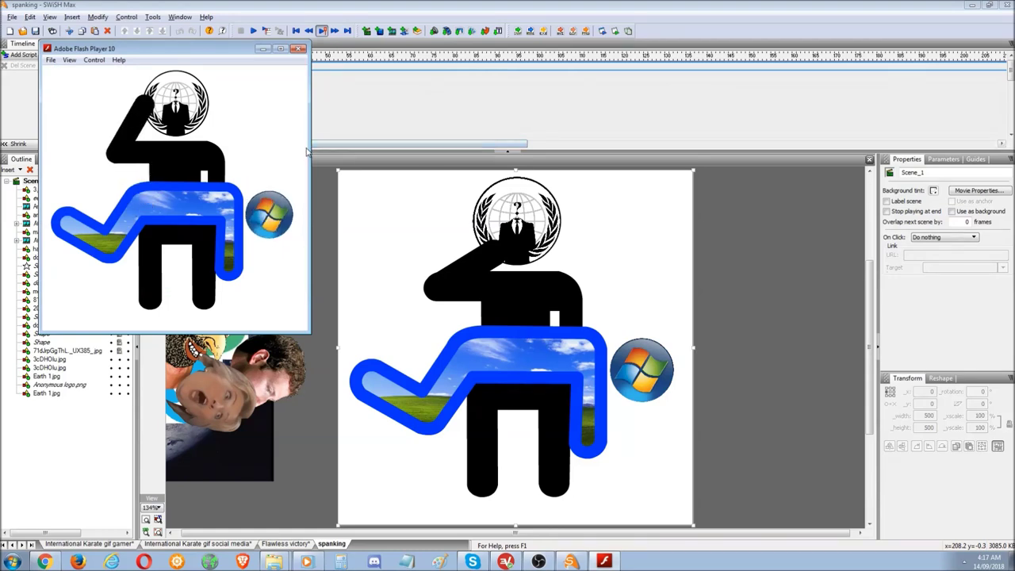
left_click_drag(188, 51, 233, 104)
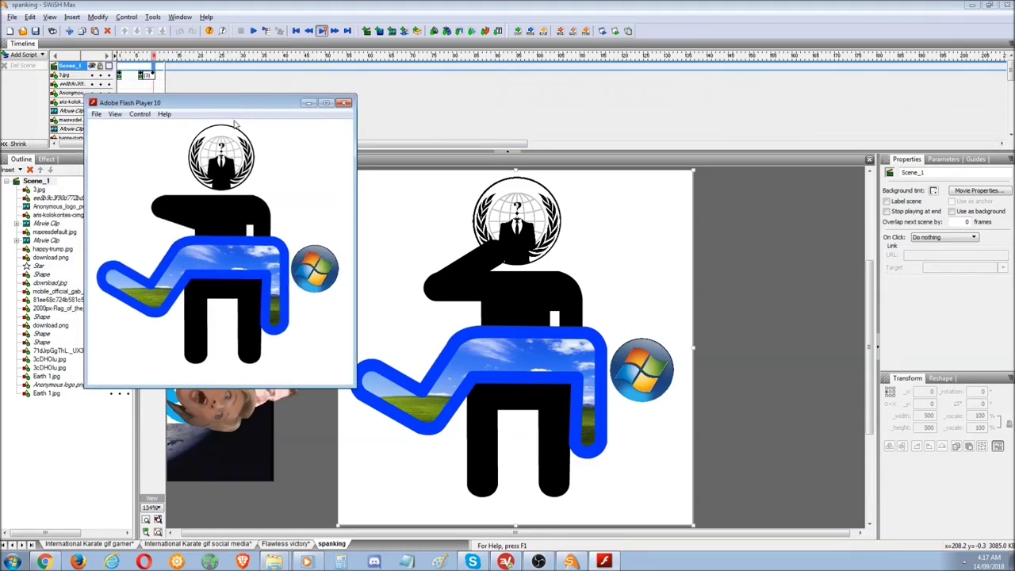
left_click(344, 103)
Examine the Anonymous logo and the Windows logo images on the stage, undoing any accidental move.
left_click(522, 222)
left_click_drag(525, 217, 531, 217)
key("ctrl+z")
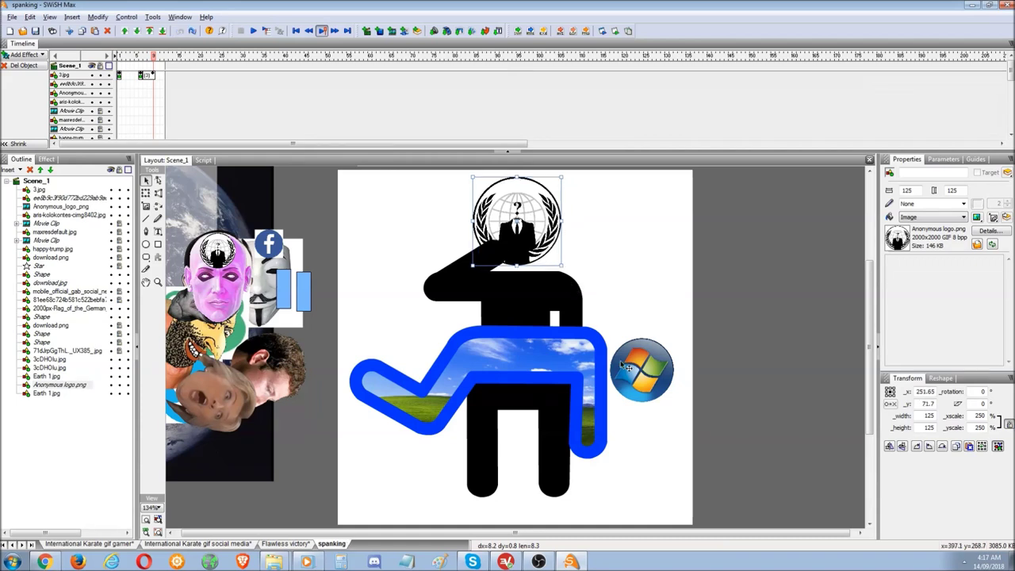
left_click(665, 379)
left_click_drag(609, 338, 618, 332)
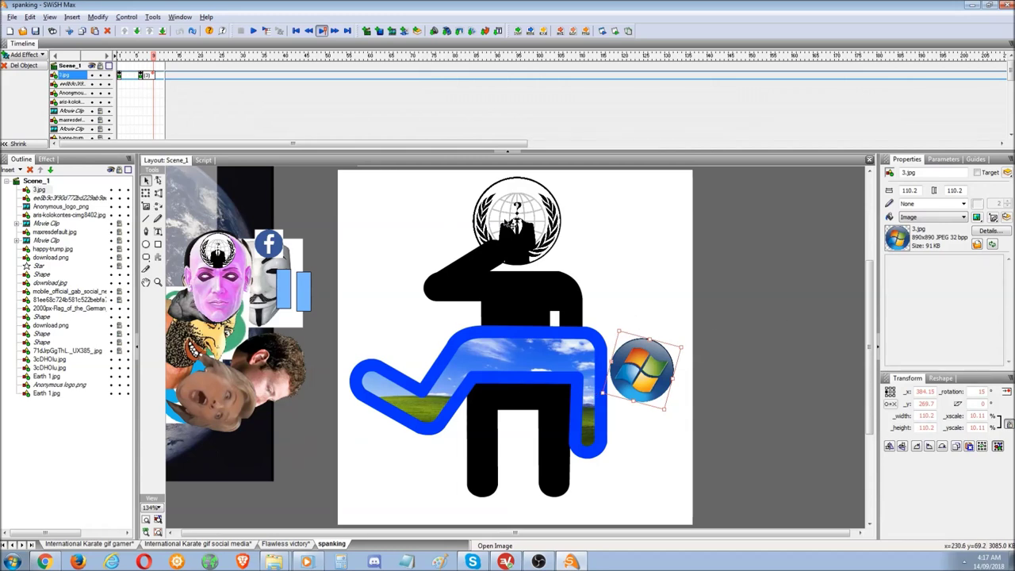
Move the overlapping face pictures beside the stage apart to uncover the images behind them, and deselect everything.
left_click_drag(200, 302, 284, 297)
left_click(236, 270)
left_click_drag(296, 262, 268, 249)
key("Escape")
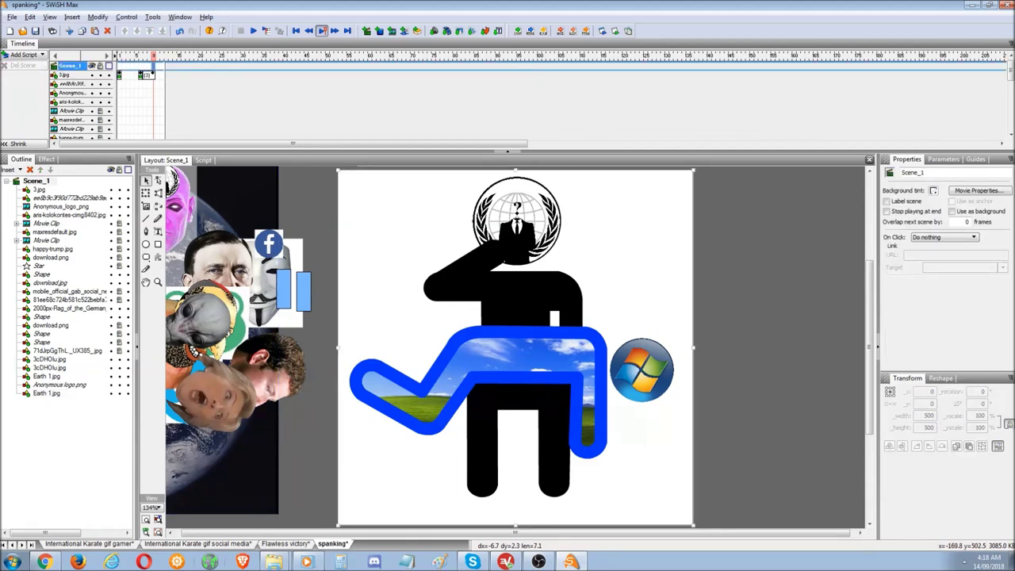
Switch to Windows Explorer and browse the Effects, game graphics and Miscellaneous folders inside Files.
left_click(274, 561)
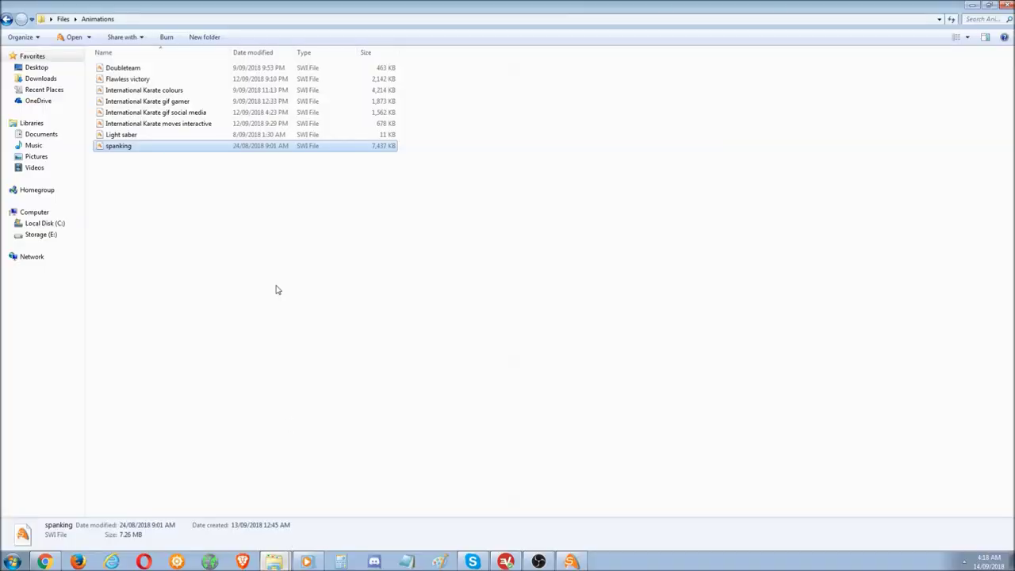
left_click(62, 18)
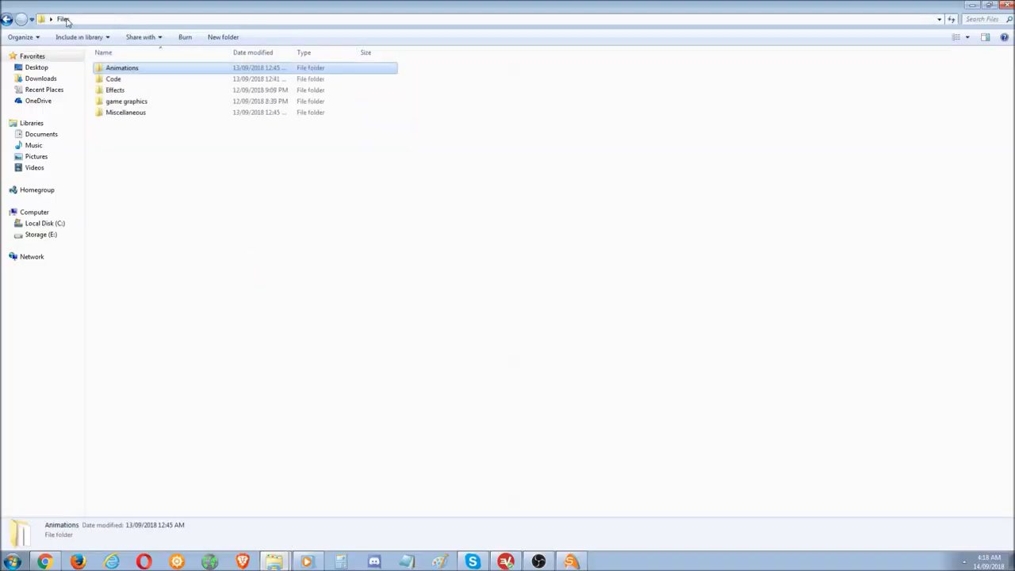
double_click(145, 91)
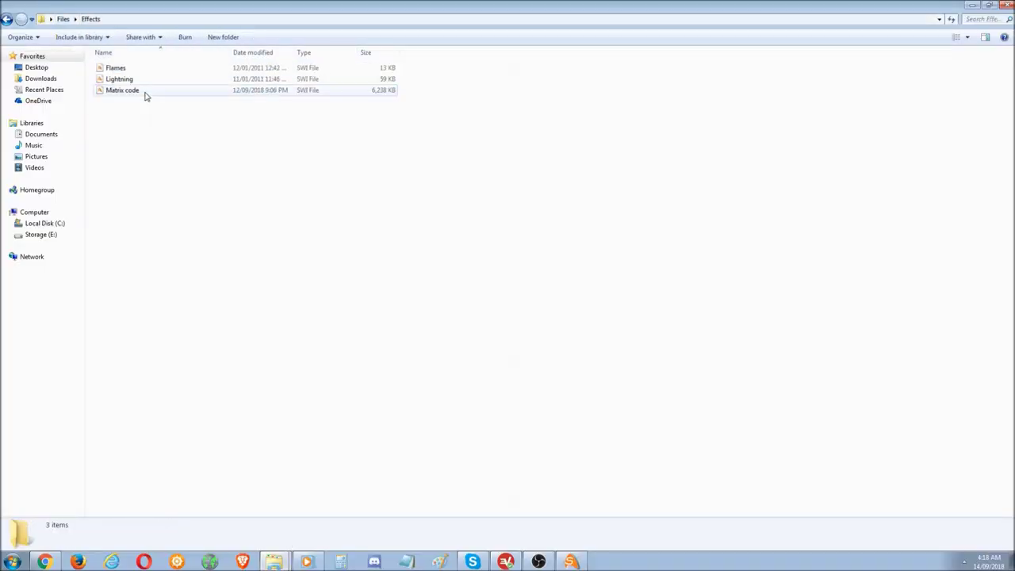
left_click(63, 20)
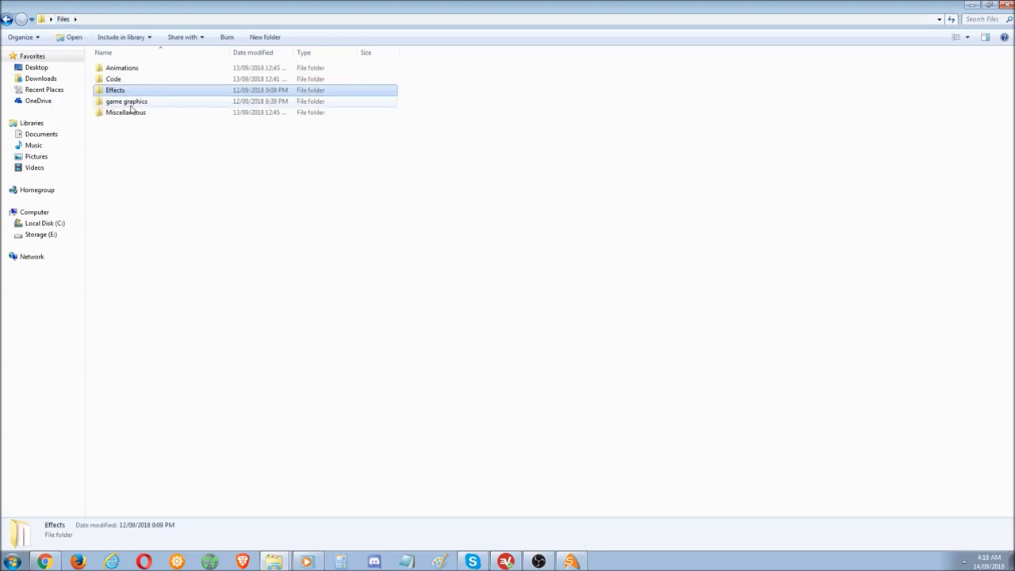
double_click(130, 103)
left_click(63, 20)
double_click(130, 113)
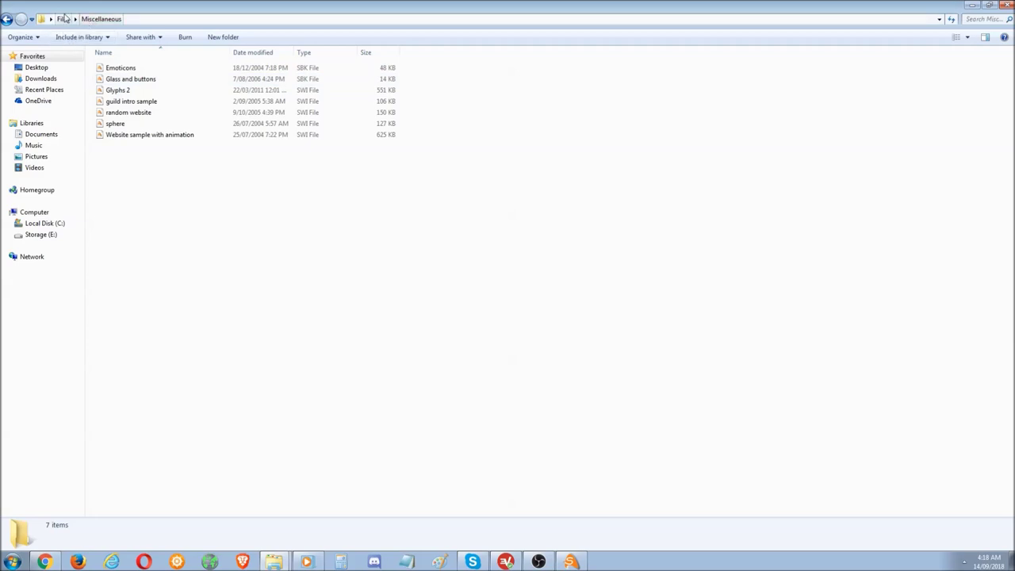
Open the random website file from the Miscellaneous folder and test-play it in Macromedia Flash Player.
double_click(129, 112)
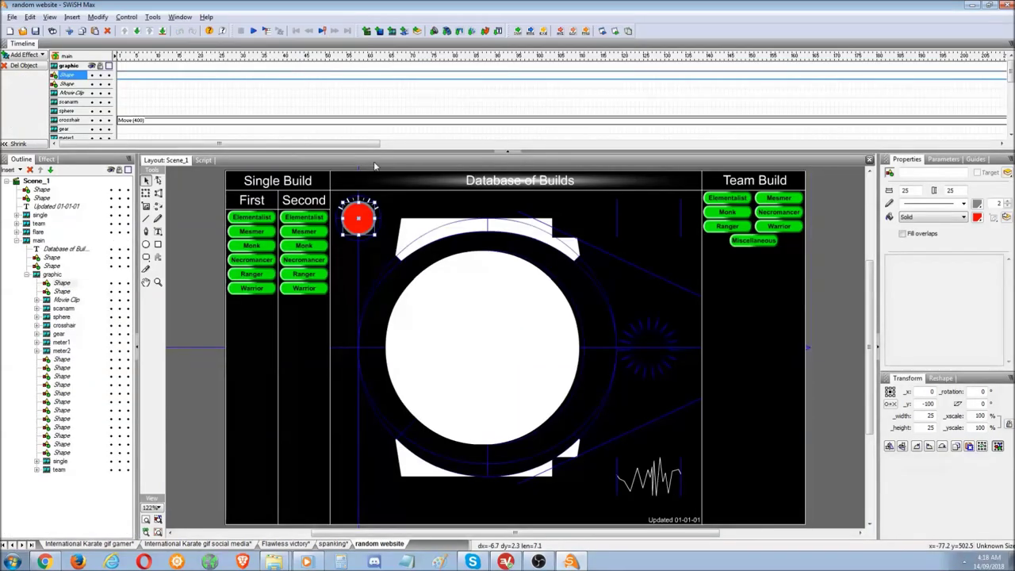
left_click(616, 30)
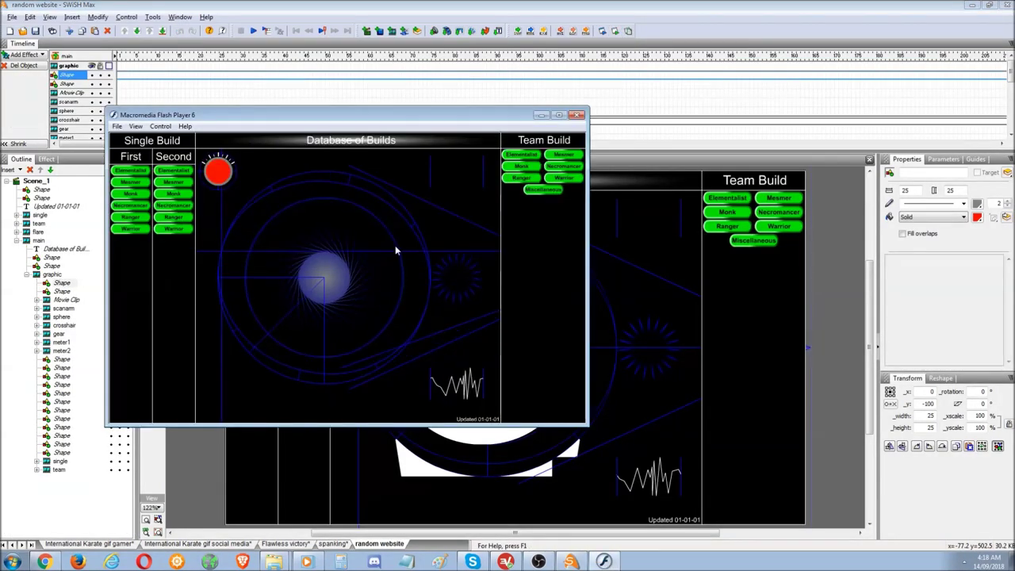
left_click_drag(379, 109, 486, 116)
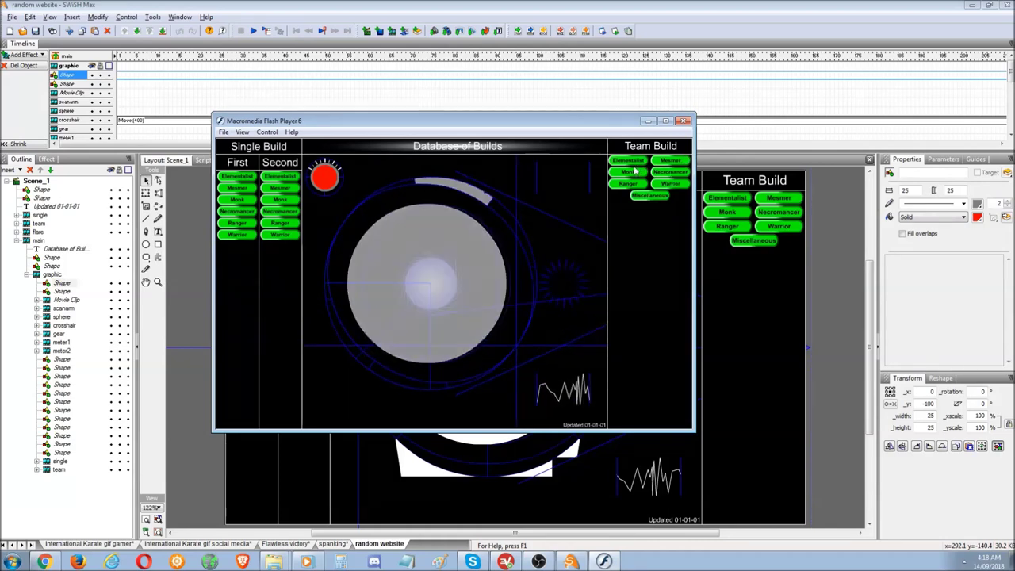
Finish previewing the random website movie and close its Flash Player window.
left_click_drag(571, 126, 617, 138)
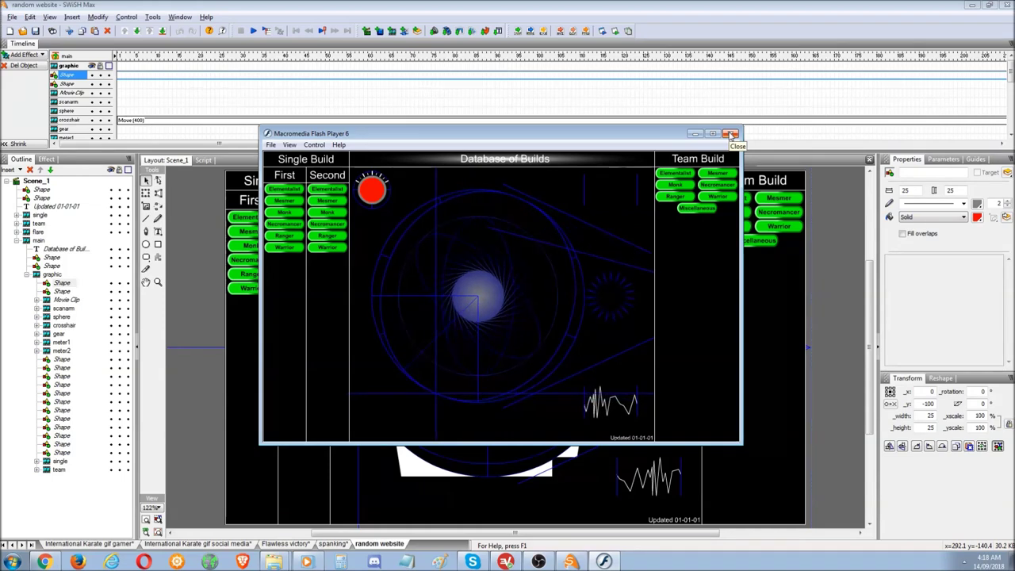
left_click_drag(664, 134, 687, 139)
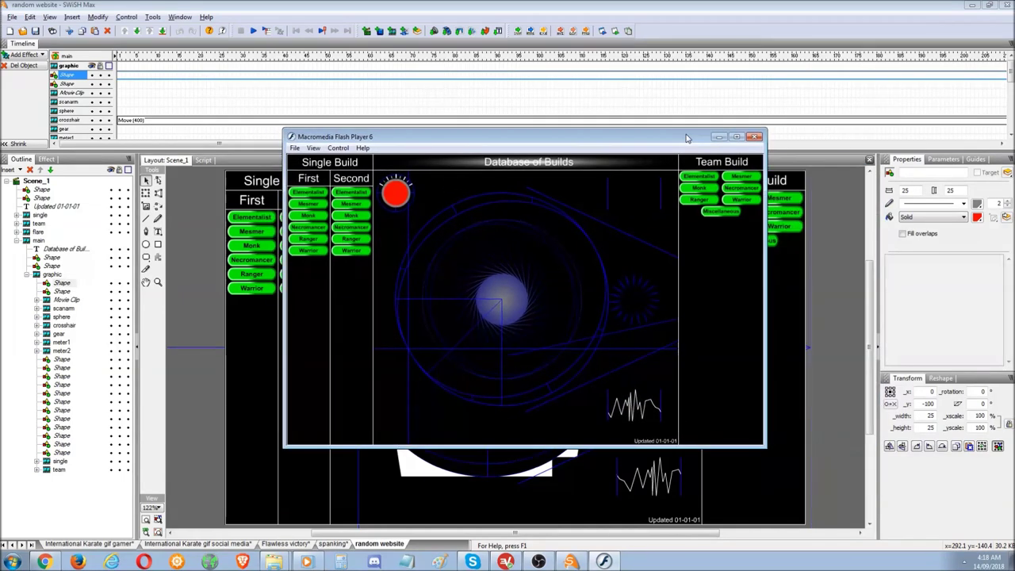
mouse_move(687, 138)
left_mouse_down()
mouse_move(770, 138)
mouse_move(692, 138)
left_mouse_up()
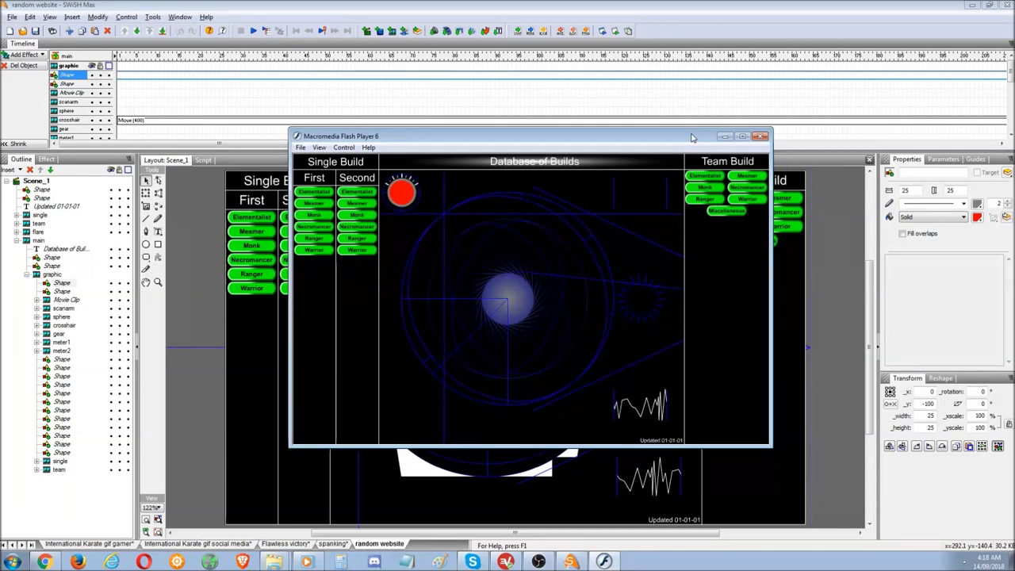
left_click_drag(691, 138, 697, 144)
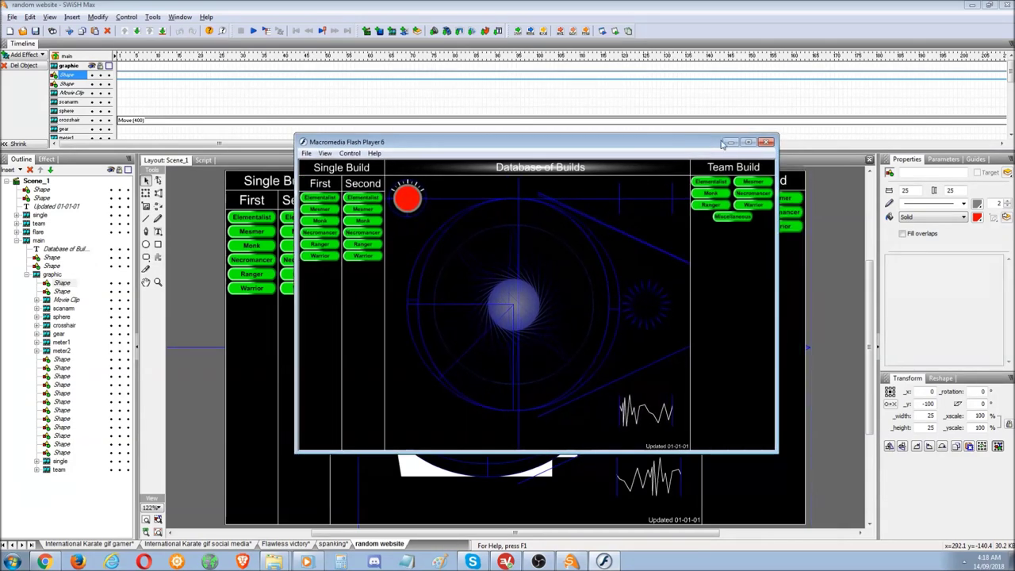
left_click(767, 144)
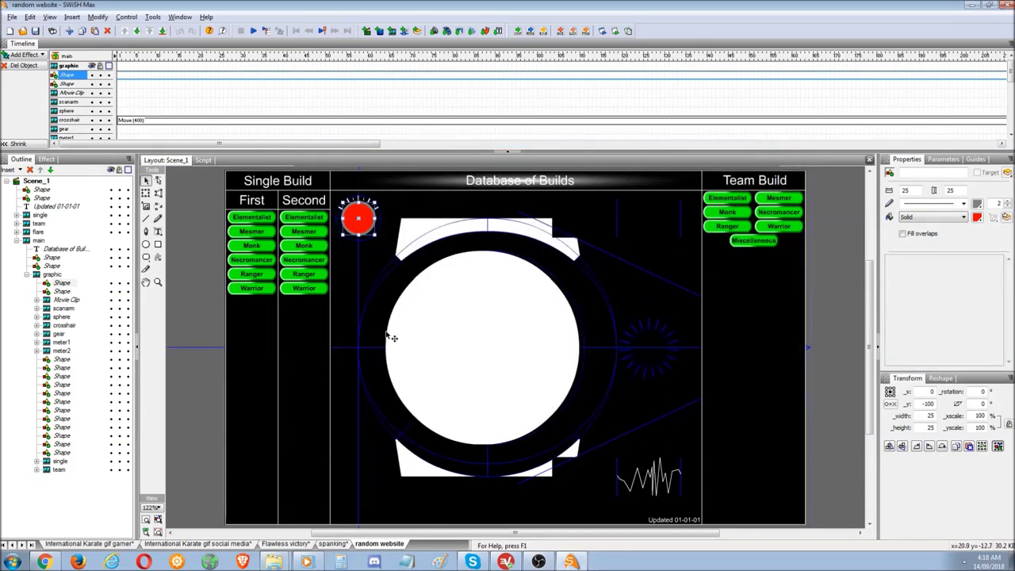
Switch to Windows Explorer and open the Star field project from the Code folder.
key("alt+Tab")
left_click(272, 310)
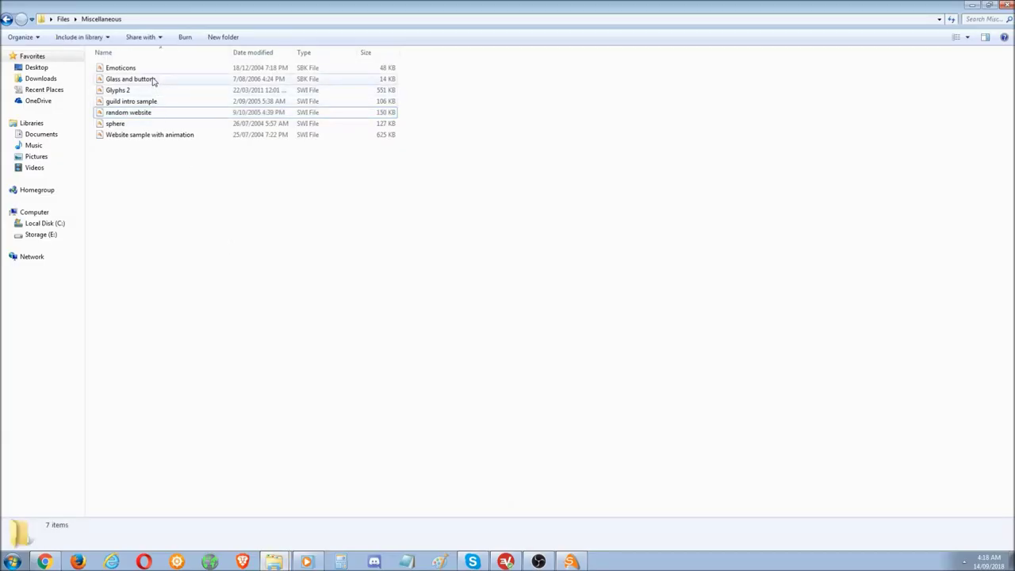
left_click(5, 21)
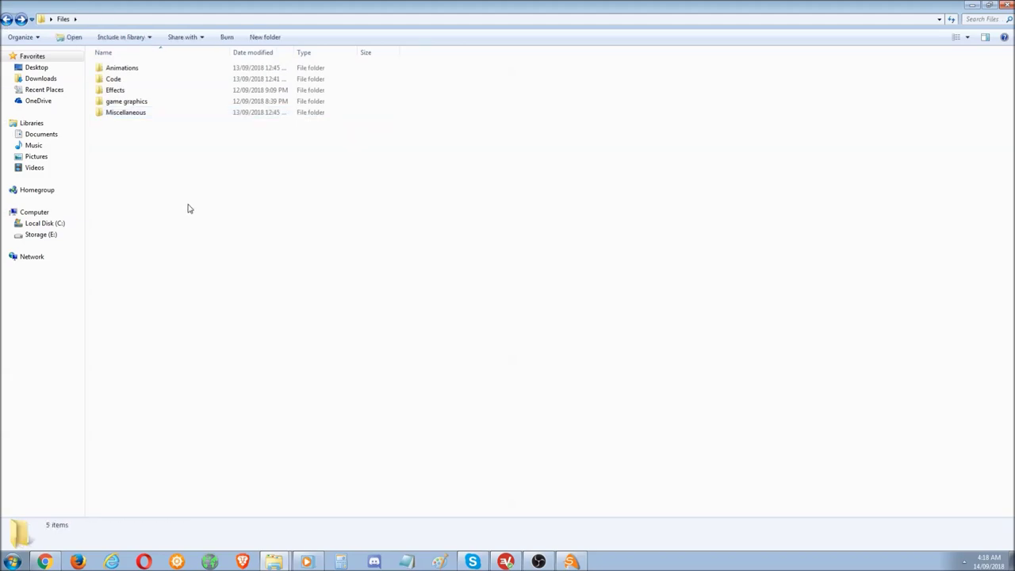
left_click(145, 79)
double_click(145, 79)
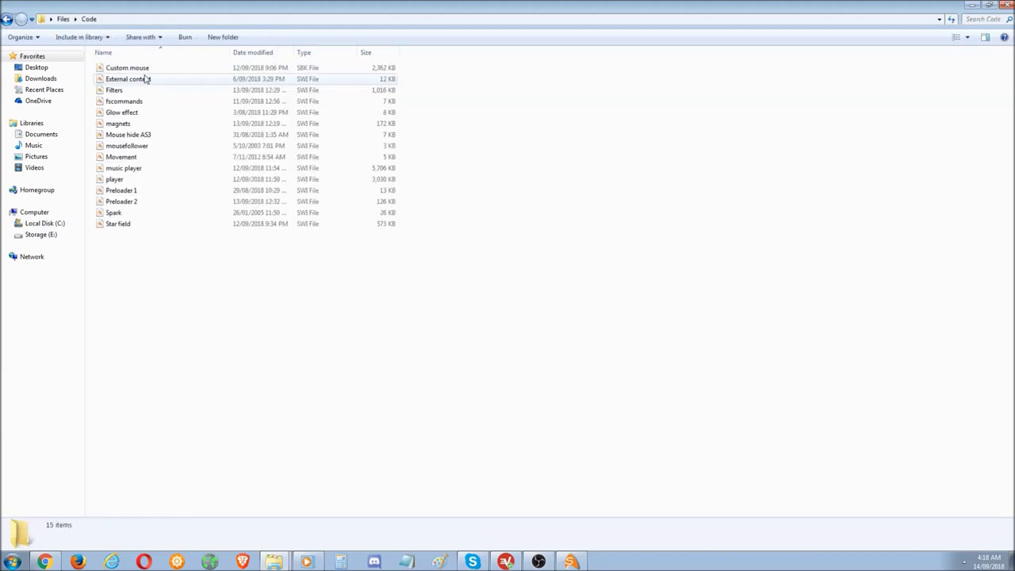
double_click(119, 224)
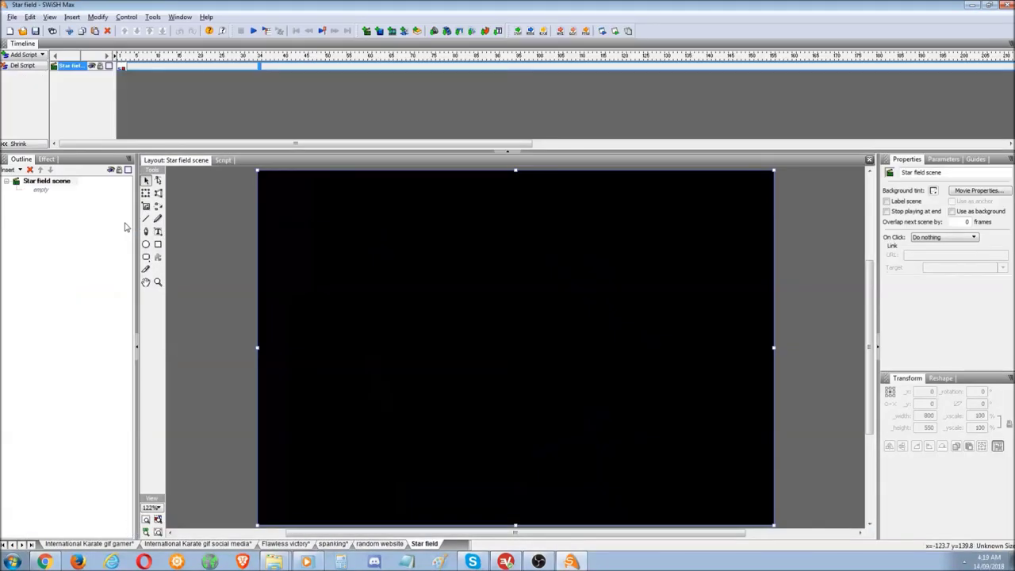
Test the Star field movie in the Flash player to watch its star animation.
left_click(619, 31)
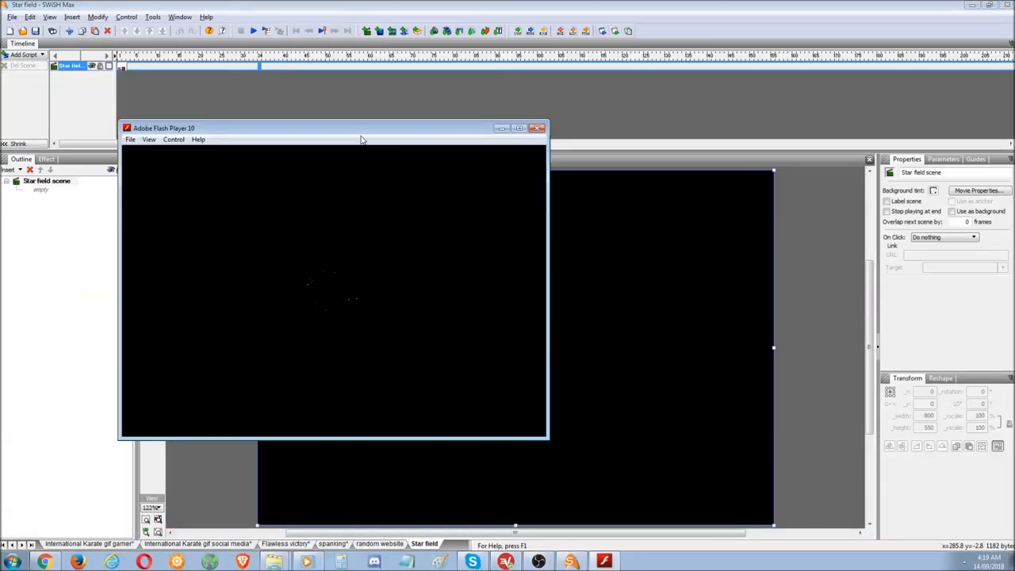
left_click_drag(361, 134, 435, 133)
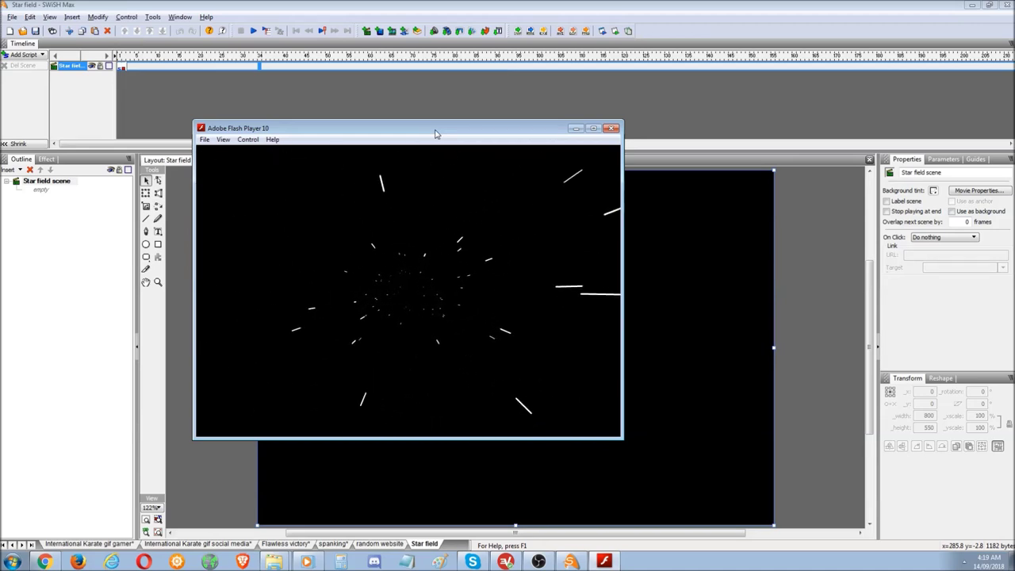
Leave the preview and insert a second scene into the Star field movie.
left_click(53, 222)
right_click(54, 221)
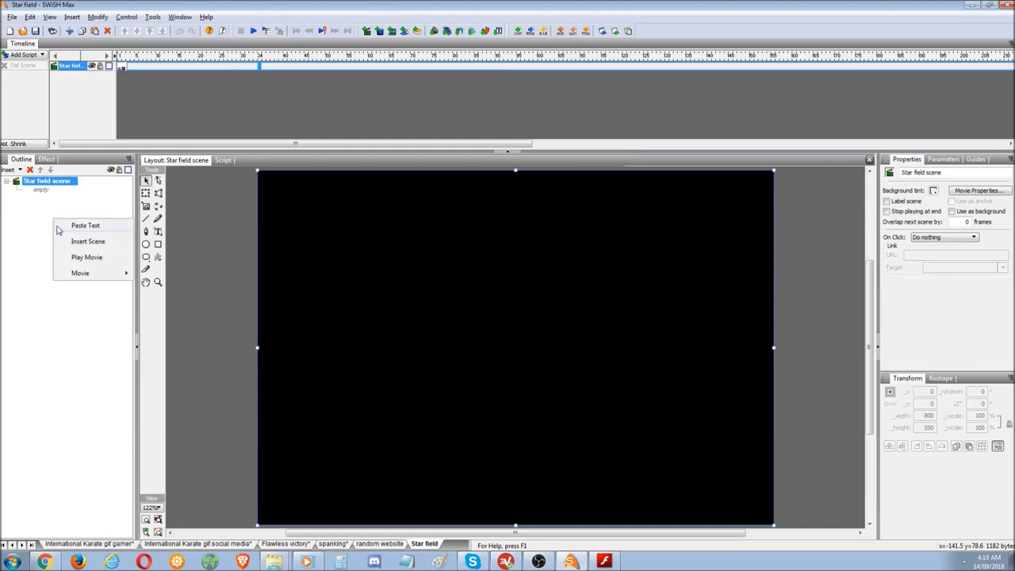
left_click(86, 242)
Review the Star field scene's star-building code and frame 2 stop action, and look at Scene_2's empty script.
left_click(43, 182)
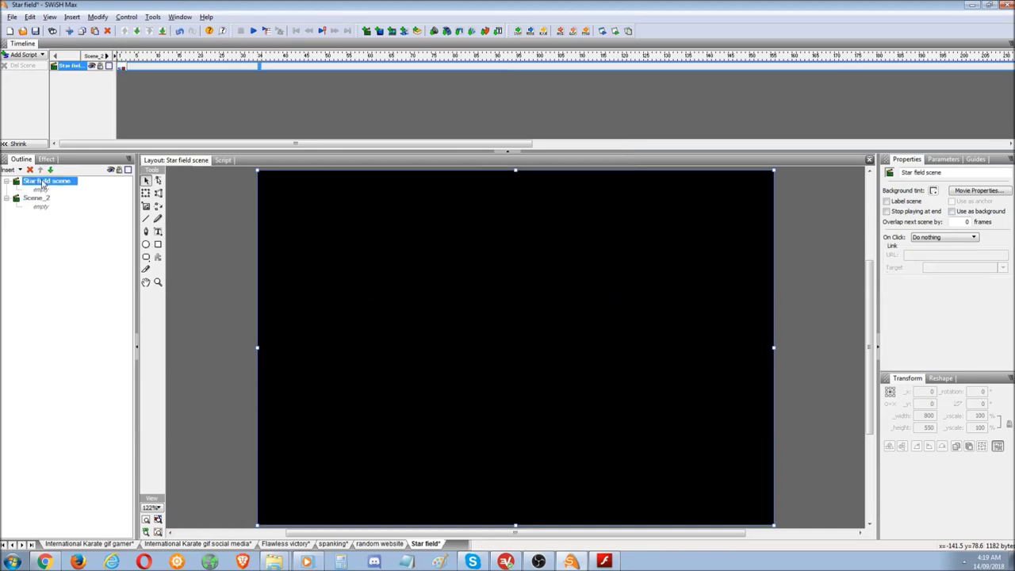
left_click(223, 160)
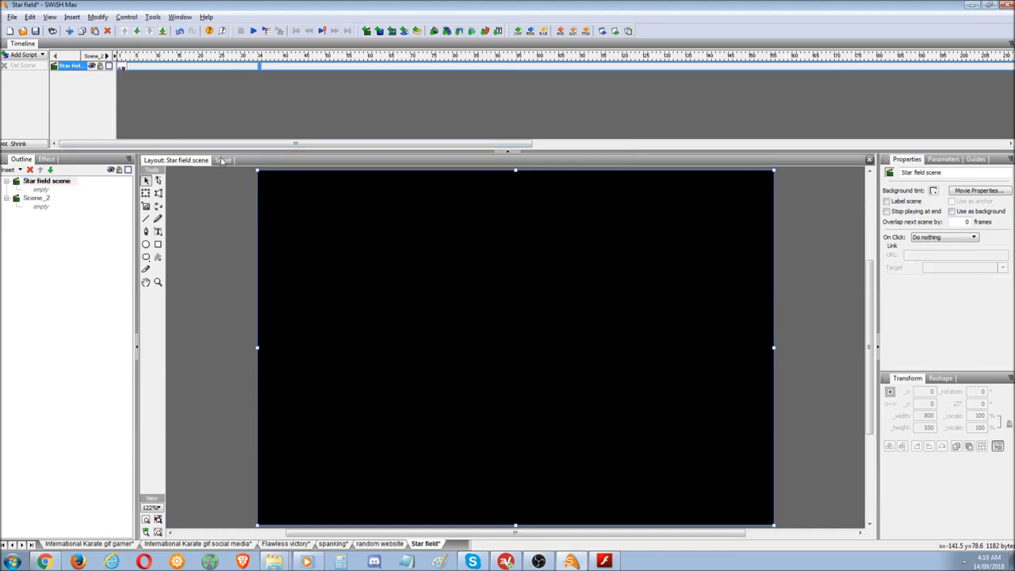
left_click_drag(242, 250, 468, 381)
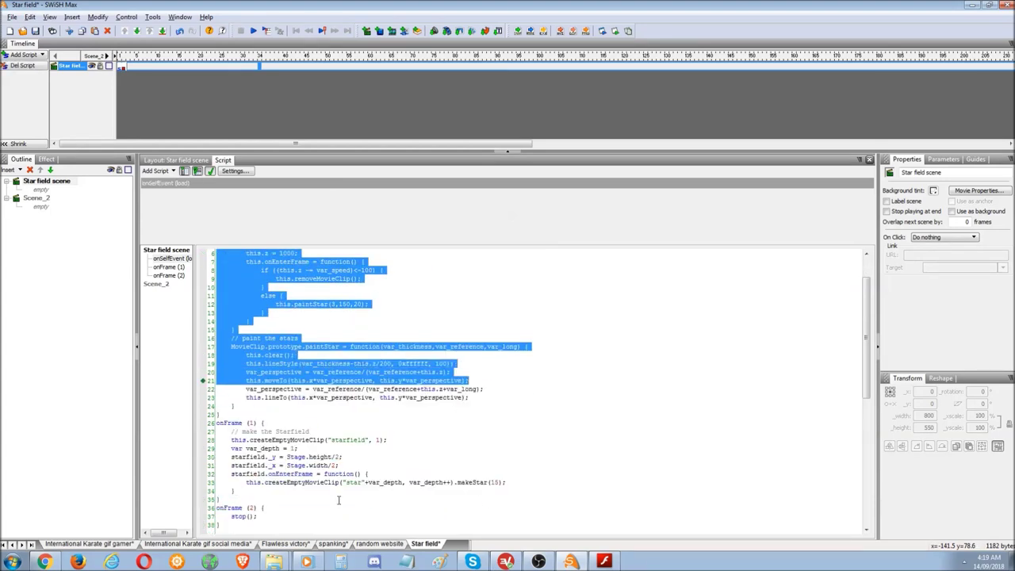
left_click_drag(267, 516, 212, 504)
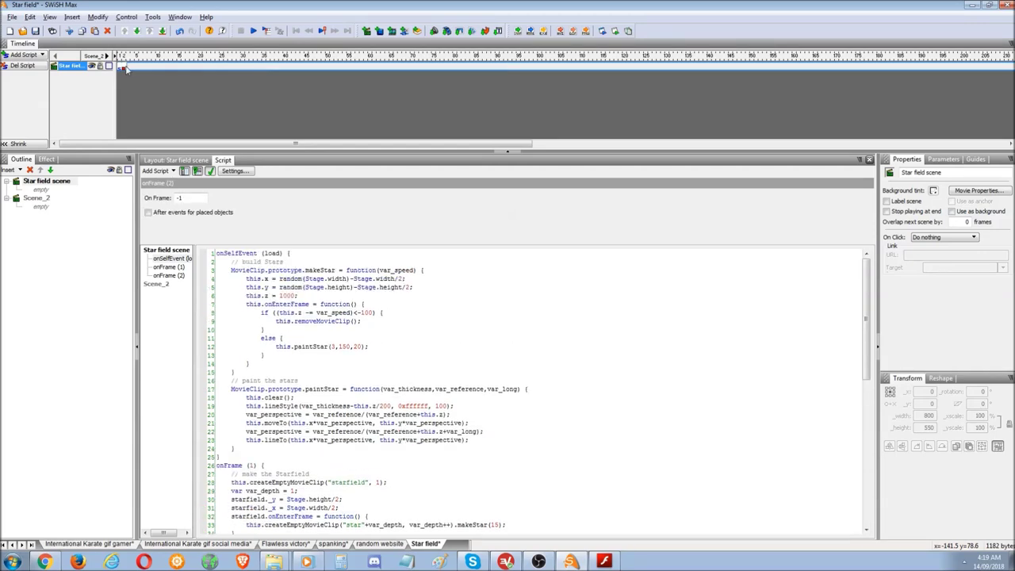
left_click(324, 381)
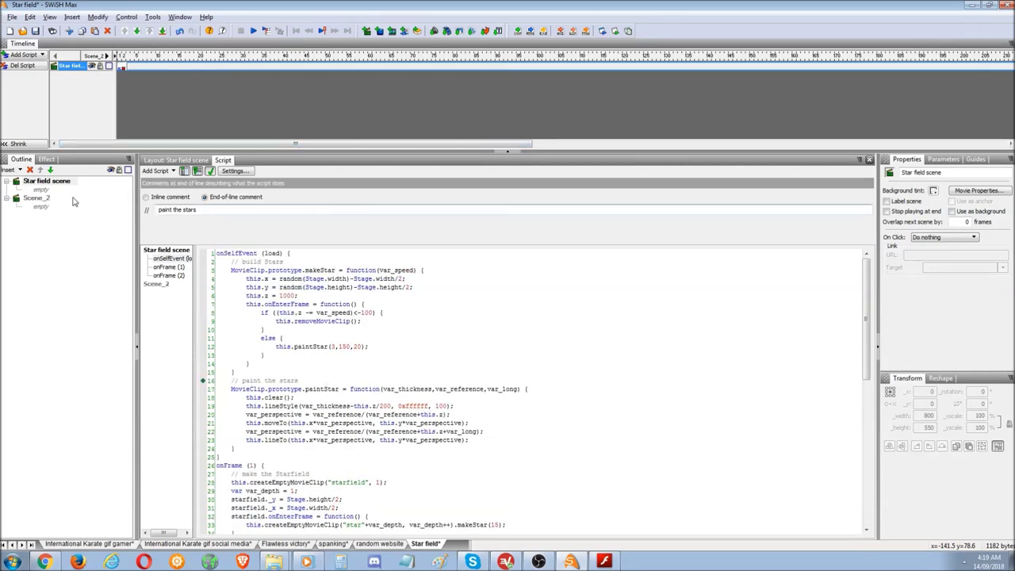
left_click(36, 197)
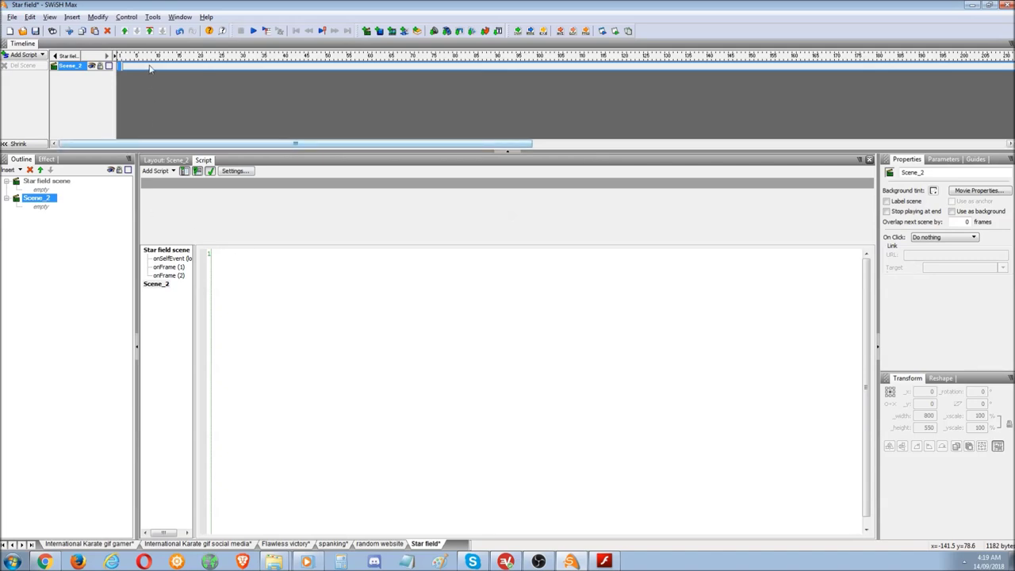
Delete the onFrame (2) block containing stop() from the end of the Star field scene's script.
left_click(60, 183)
scroll(249, 399, "down", 10)
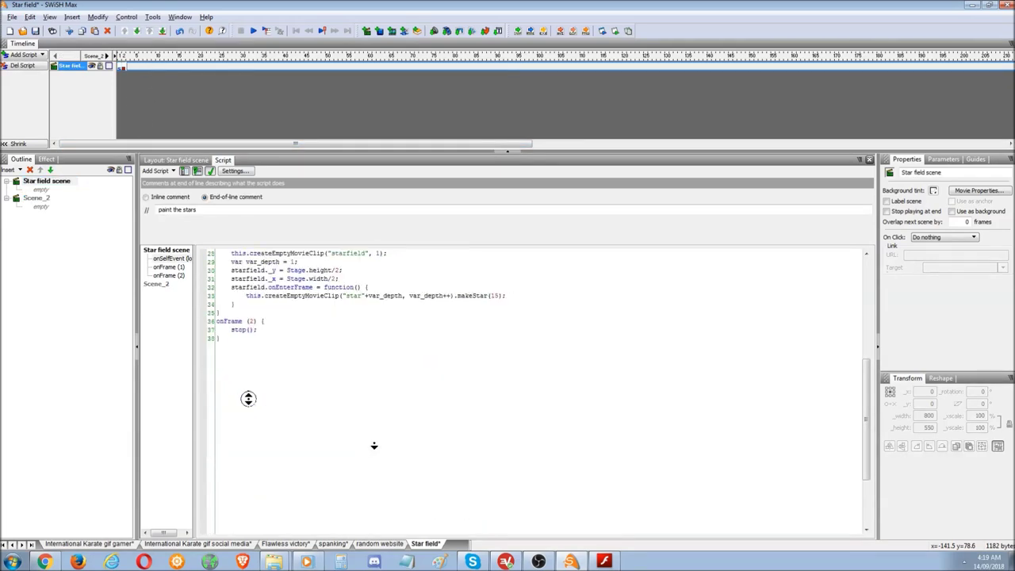
left_click_drag(249, 290, 216, 270)
key("Delete")
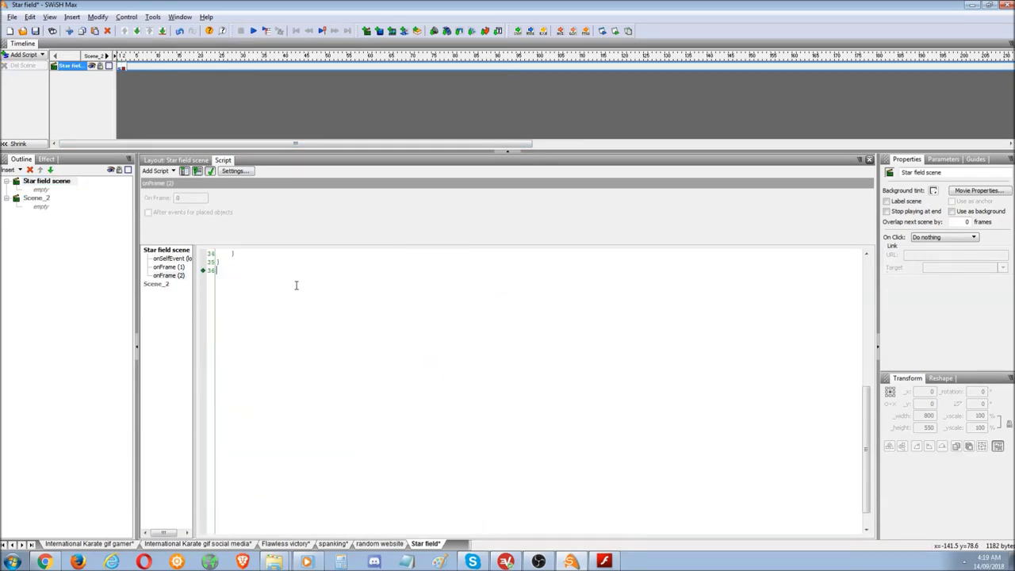
Test the movie without the frame 2 stop action, close the player and undo the deletion.
left_click(615, 32)
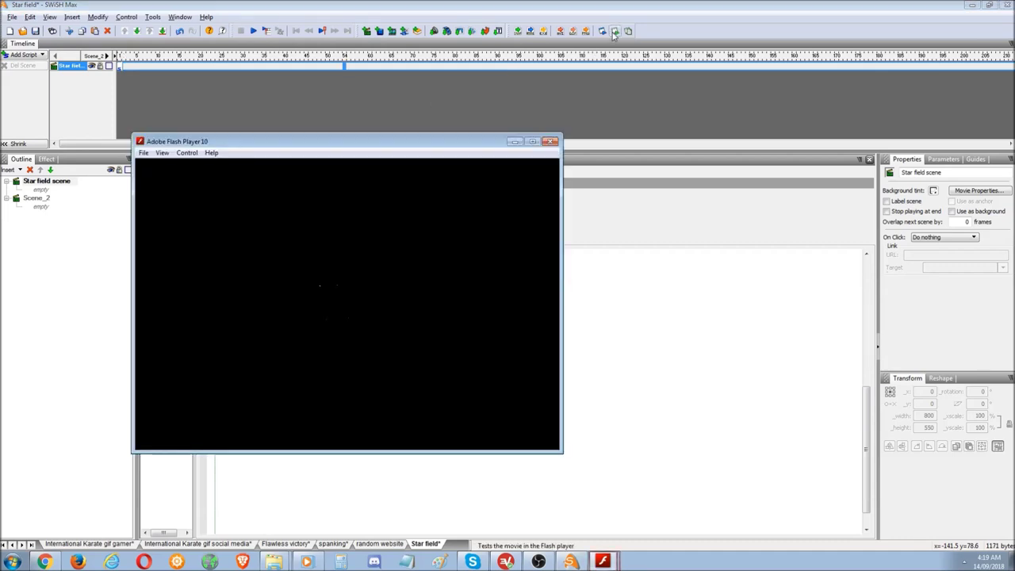
left_click(552, 144)
key("ctrl+z")
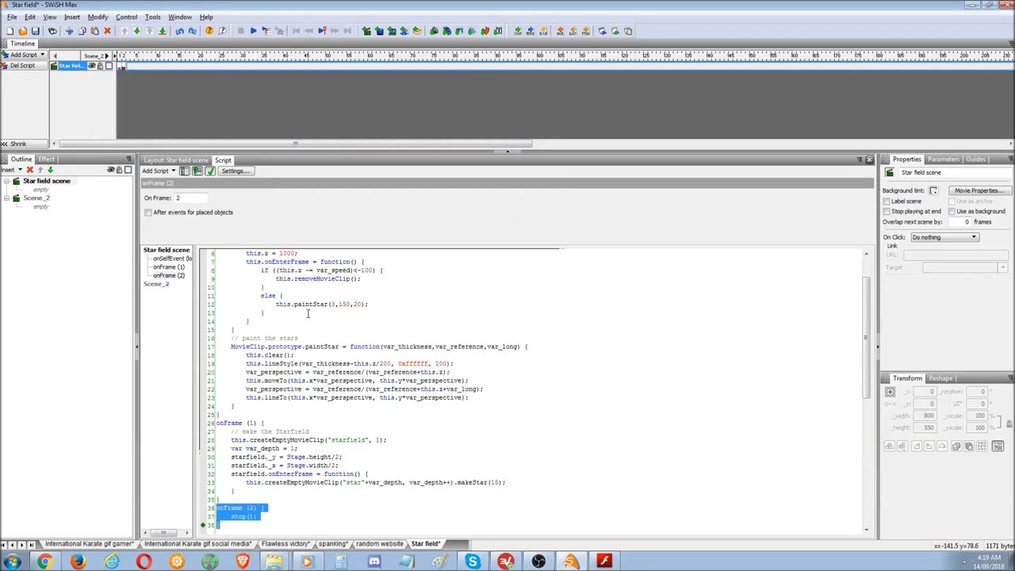
Add a stop() action to frame 1 of Scene_2.
left_click(36, 199)
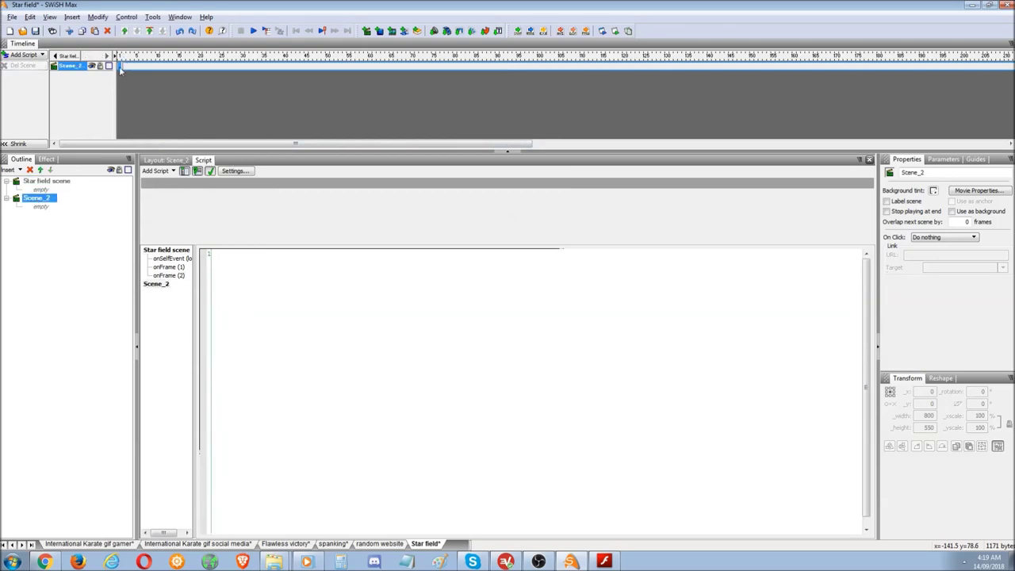
right_click(121, 70)
mouse_move(162, 157)
left_click(251, 168)
Draw a solid light blue rectangle about 176 by 174 in the upper-left part of the Star field scene.
left_click(52, 181)
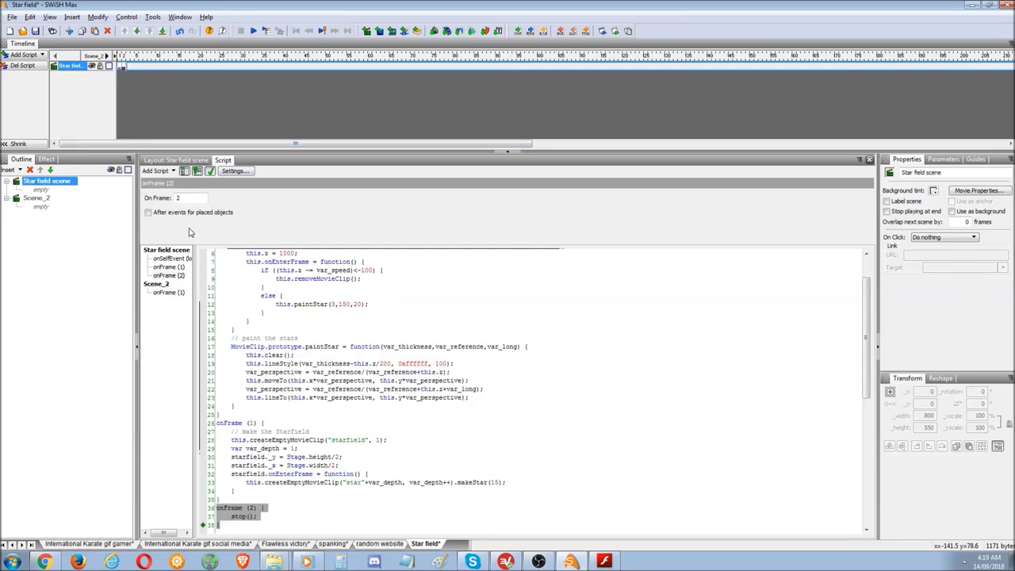
left_click(176, 160)
left_click(157, 245)
left_click_drag(307, 230, 421, 344)
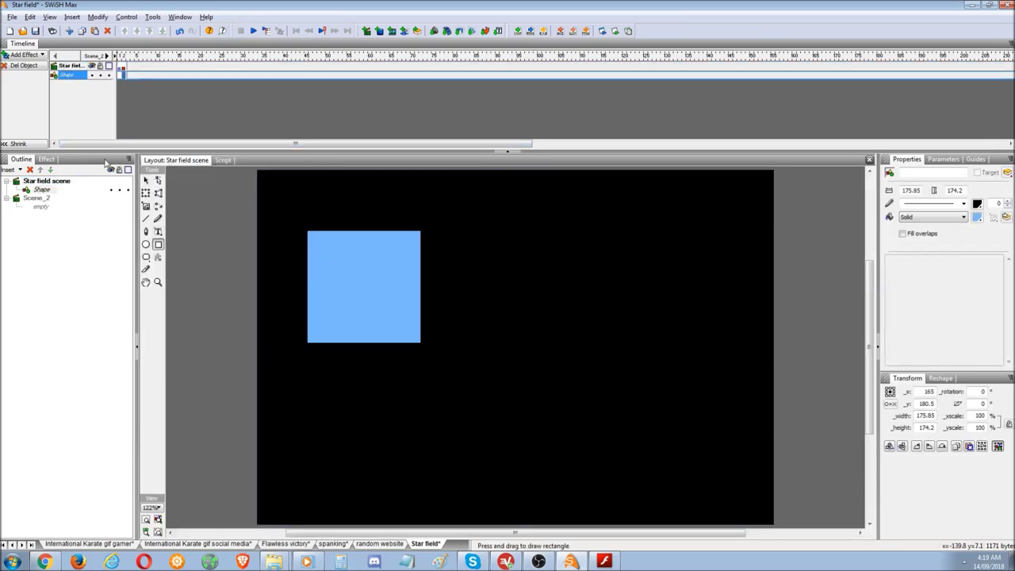
Add an onSelfEvent (press) event to the blue rectangle's script.
left_click(223, 160)
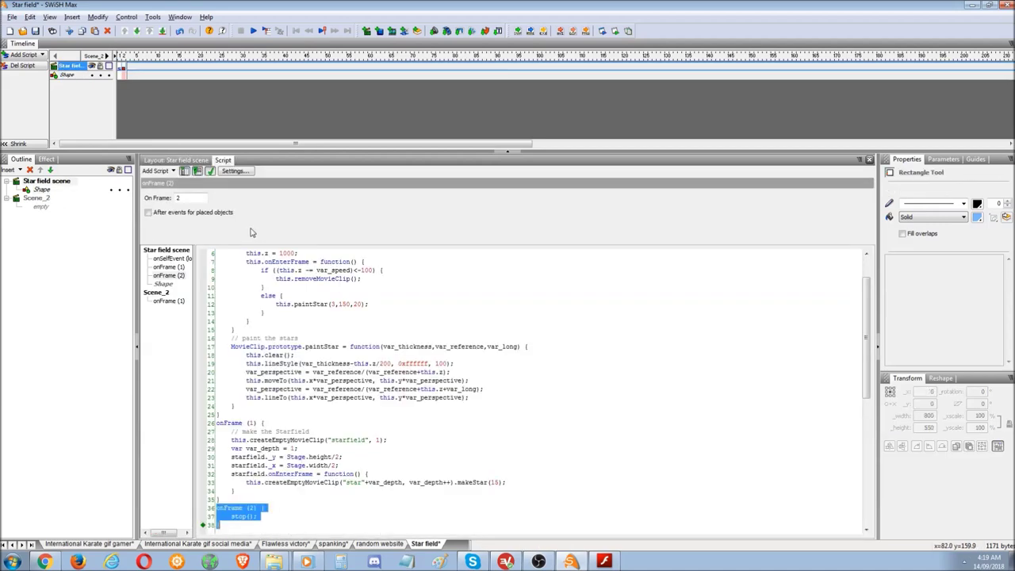
left_click(159, 161)
left_click(147, 181)
left_click(334, 281)
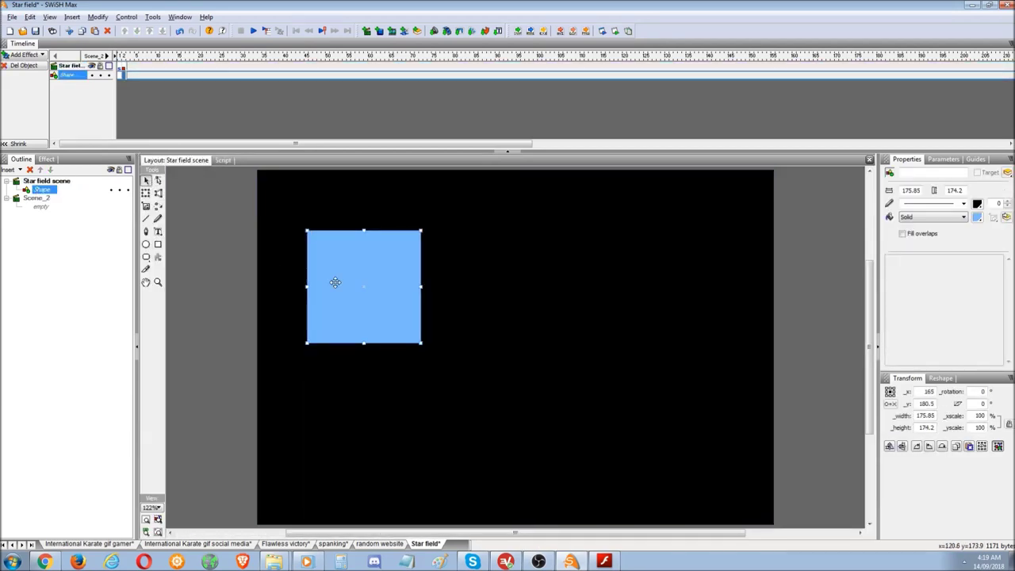
left_click(223, 161)
left_click(155, 170)
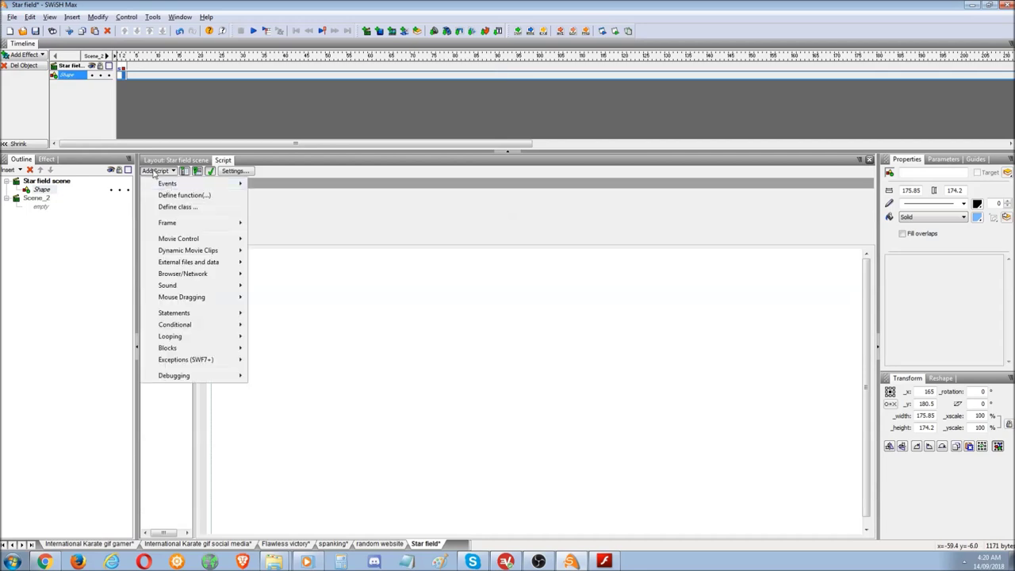
mouse_move(169, 187)
mouse_move(273, 208)
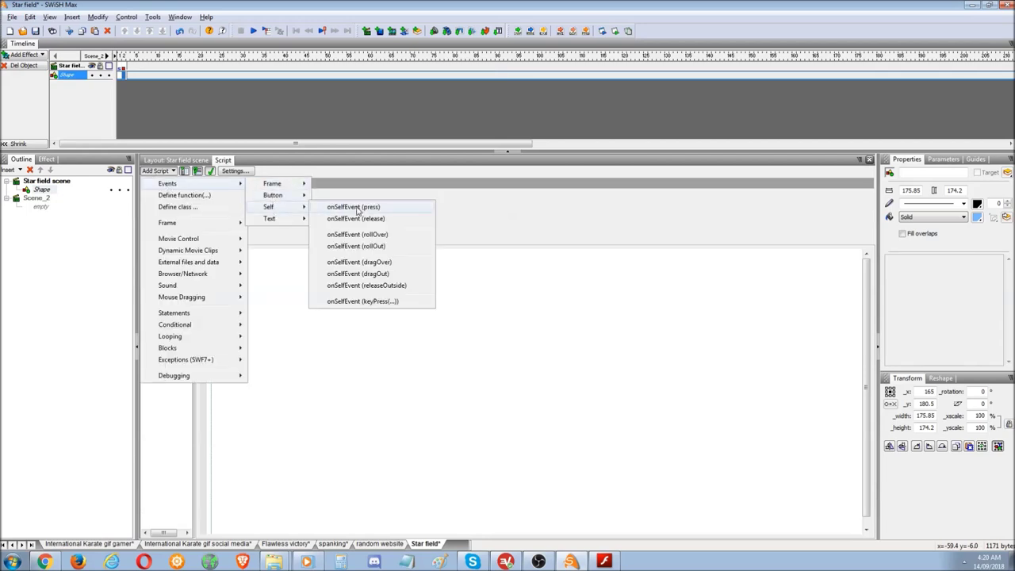
left_click(354, 207)
Add a goto-and-play action to the rectangle's press event that targets frame 1 of Scene_2.
left_click(155, 171)
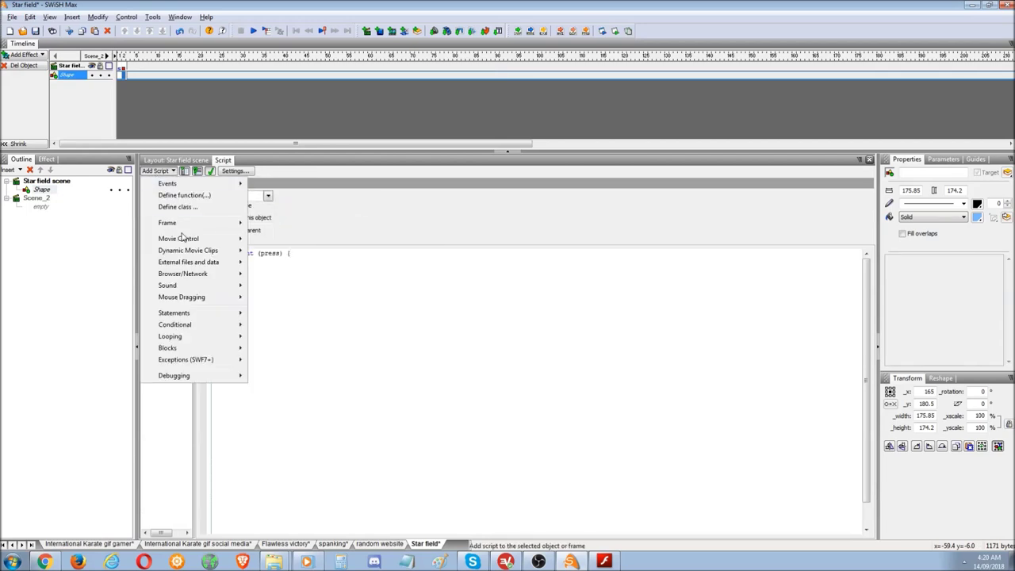
mouse_move(187, 240)
mouse_move(305, 270)
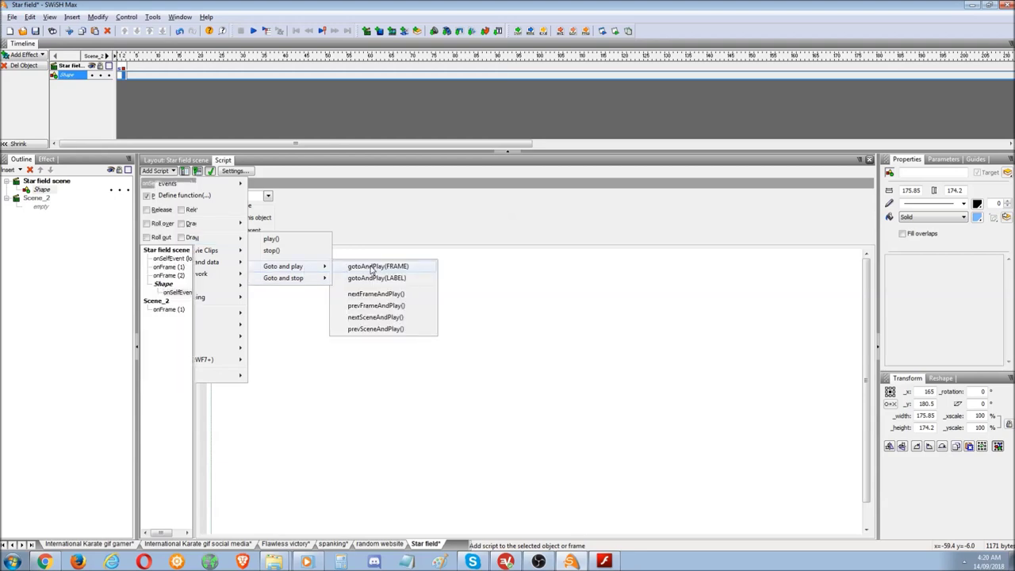
left_click(389, 265)
left_click(150, 210)
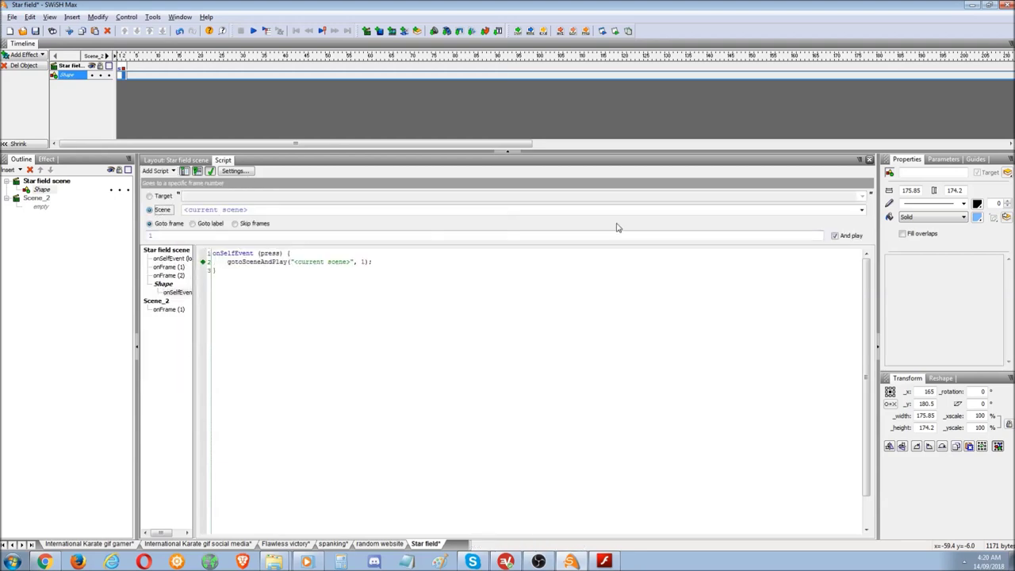
left_click(862, 211)
left_click(716, 246)
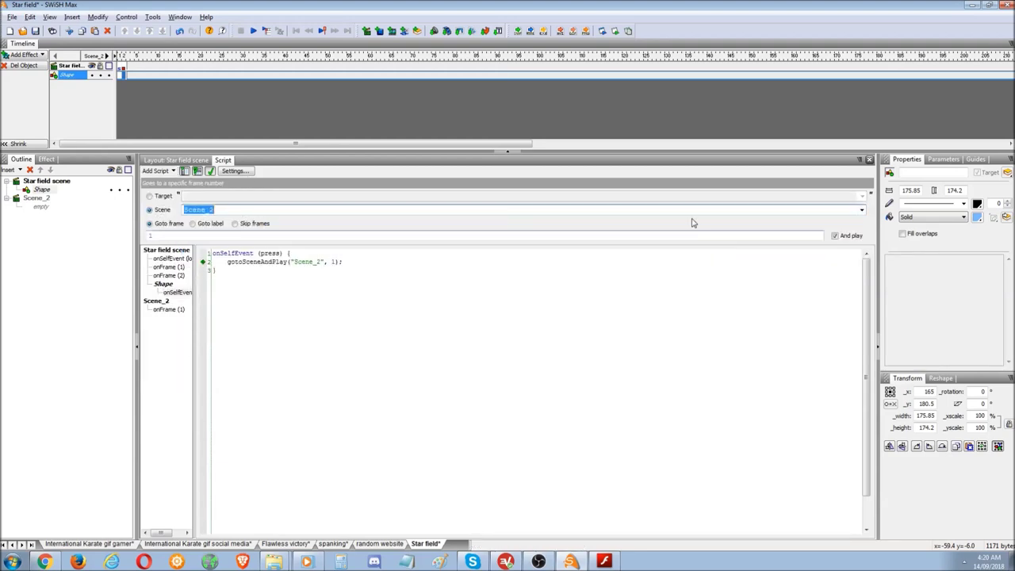
Test the movie in the Flash player and try the blue rectangle's jump to Scene_2.
left_click(616, 31)
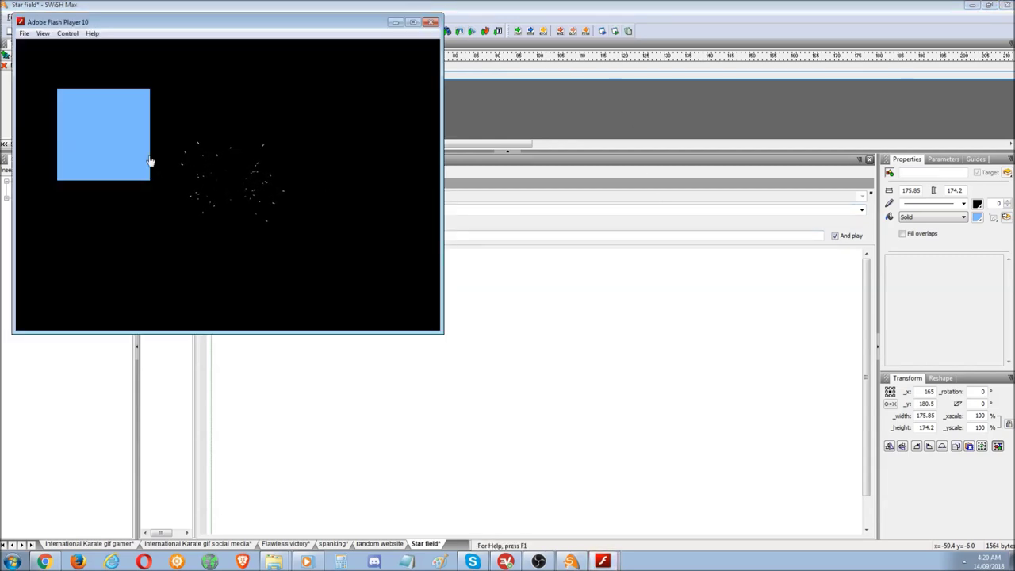
left_click(108, 145)
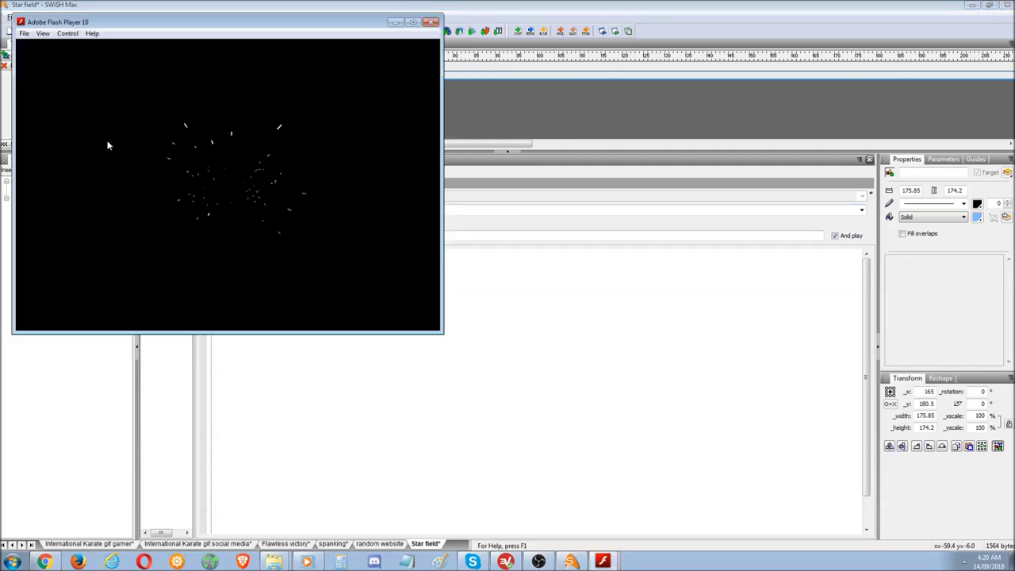
Close the test player and check the layout and frame script of Scene_2.
left_click(431, 22)
left_click(37, 199)
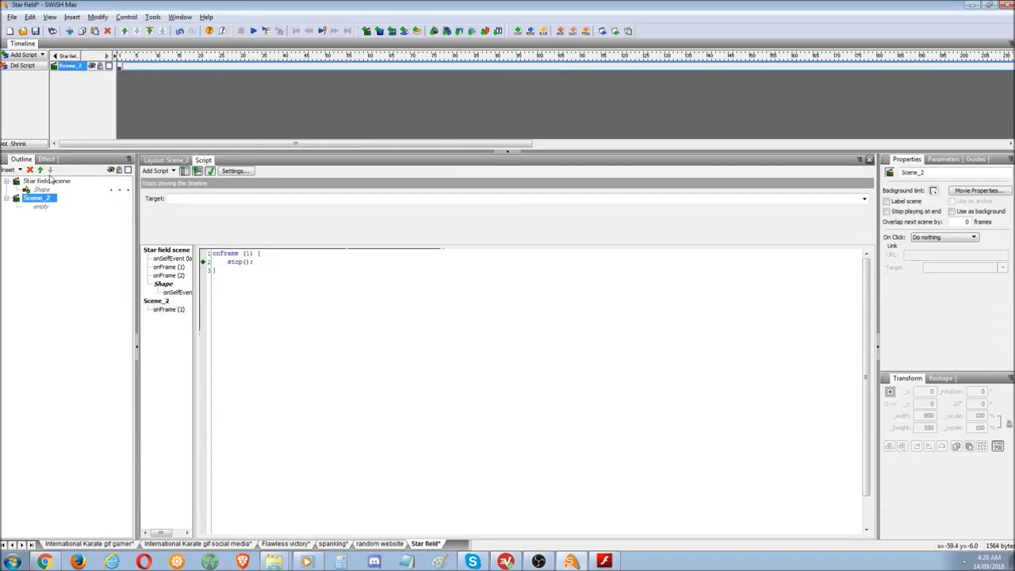
left_click(169, 162)
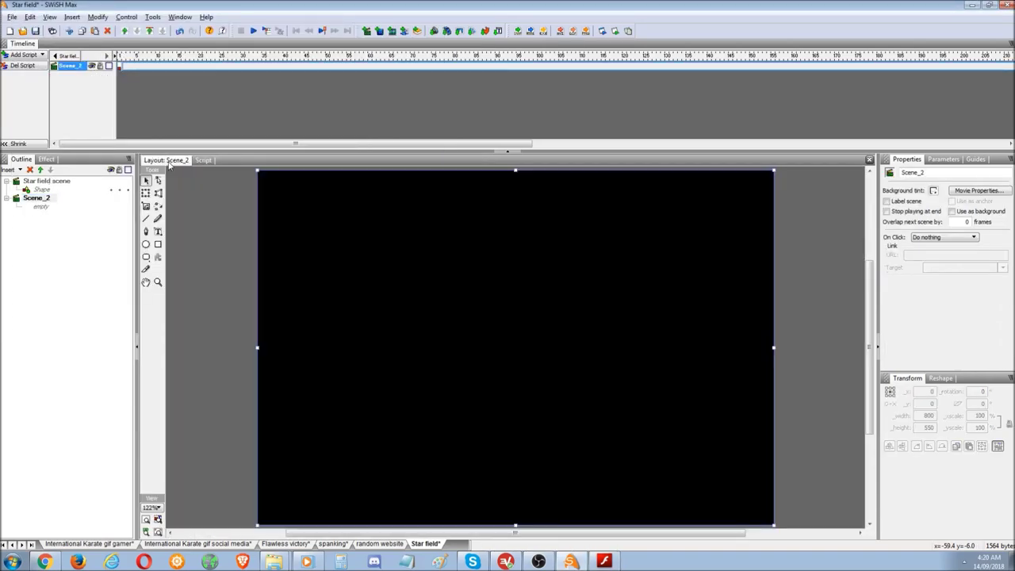
left_click(203, 161)
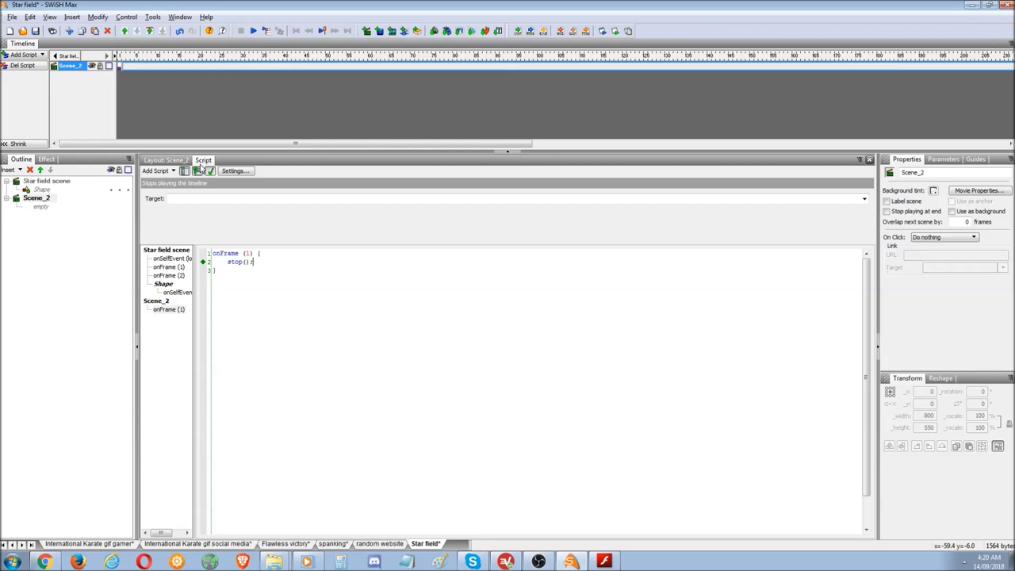
Compare the Star field scene's starfield script with Scene_2's frame 1 script and layout.
left_click(47, 191)
left_click(51, 182)
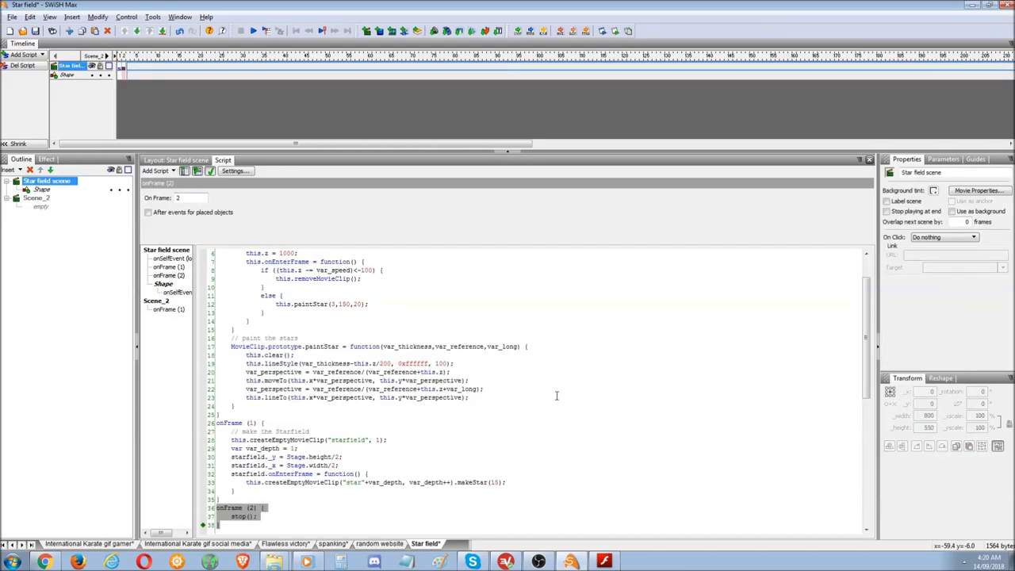
left_click(496, 473)
mouse_move(868, 374)
left_mouse_down()
mouse_move(857, 472)
mouse_move(855, 365)
left_mouse_up()
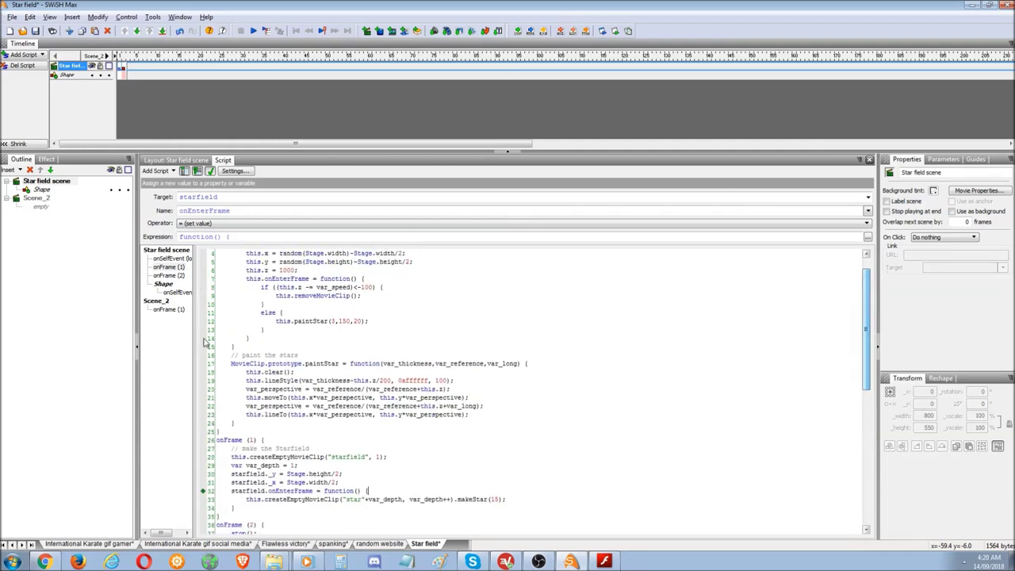
left_click(35, 197)
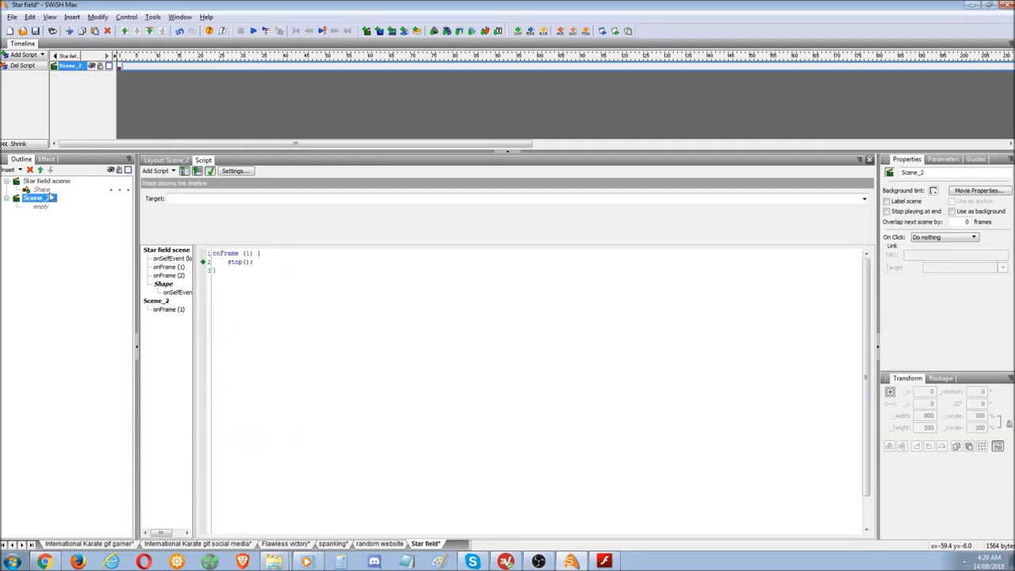
left_click(174, 161)
left_click(202, 161)
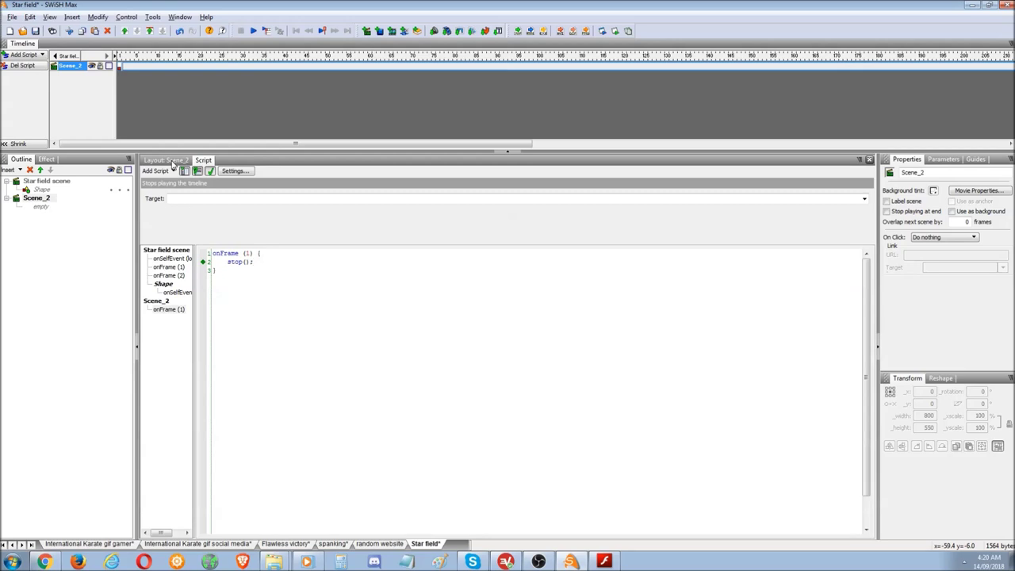
left_click(46, 183)
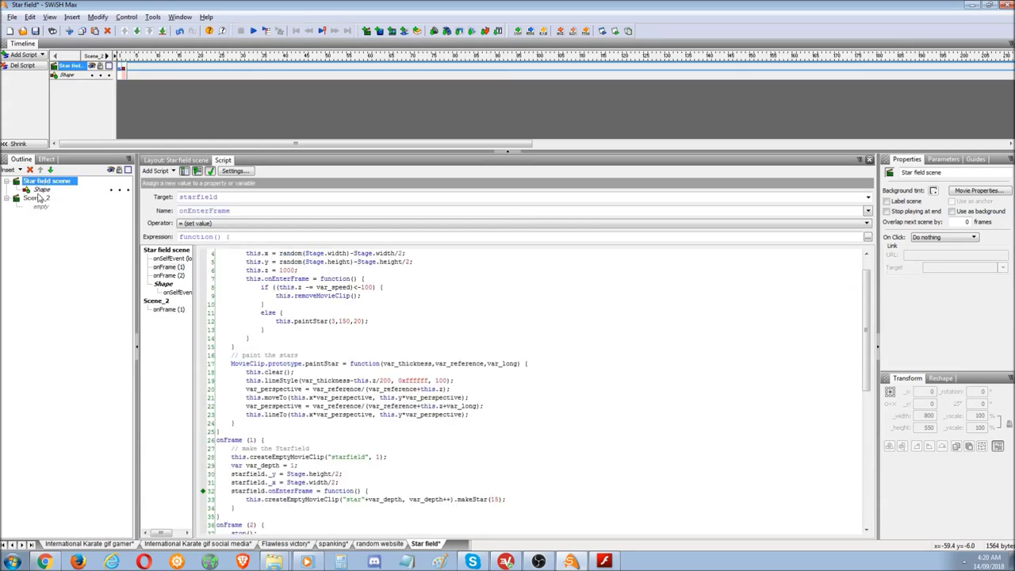
left_click(38, 200)
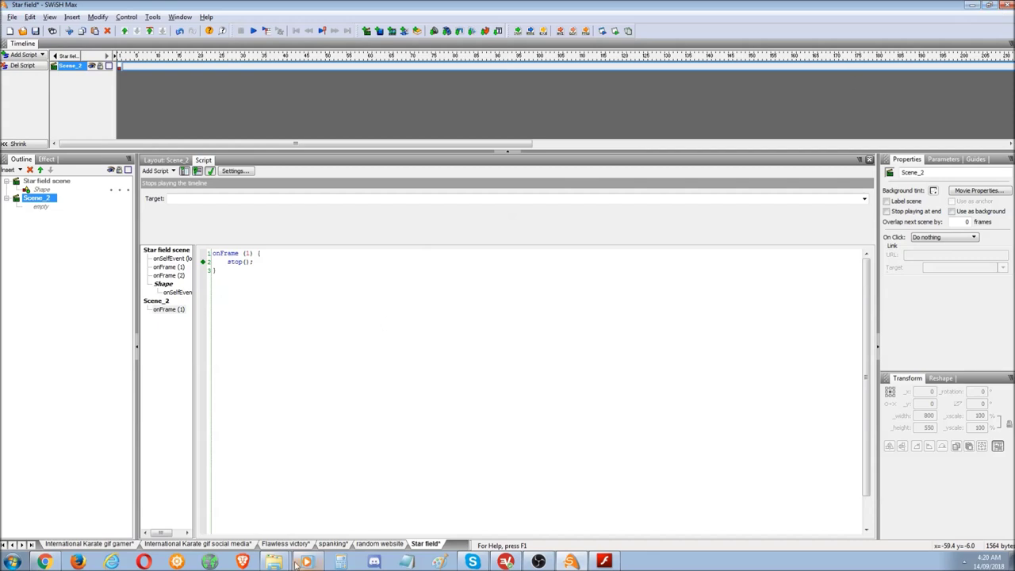
Open the magnets project from the Code folder and try its mouse-reactive dot lettering in the Flash player.
left_click(279, 561)
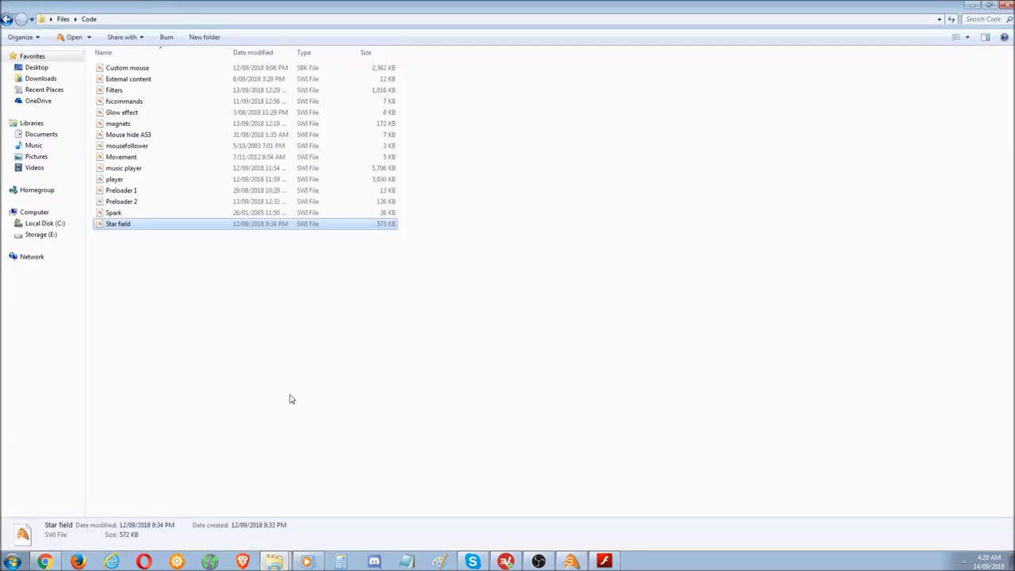
left_click(376, 374)
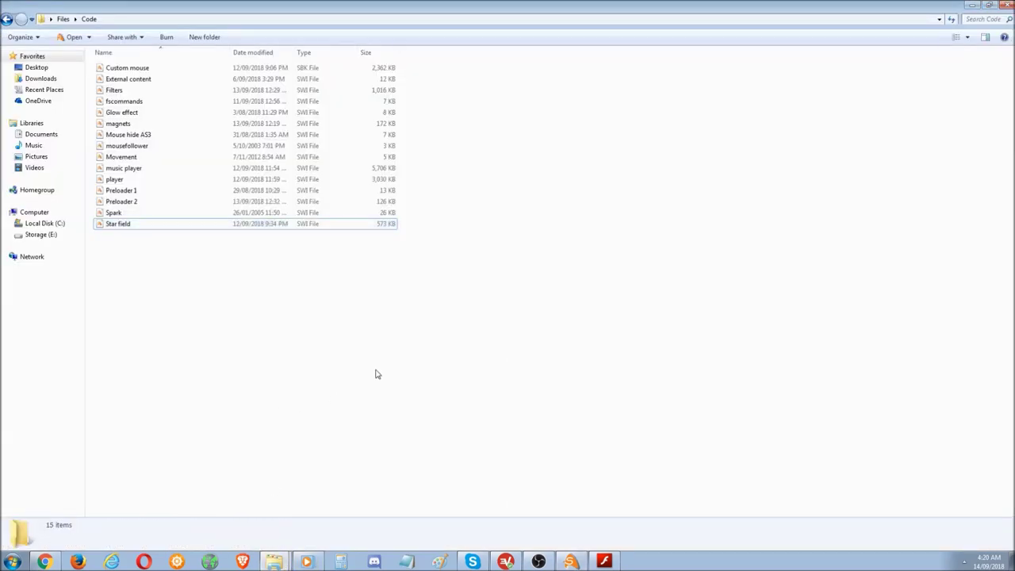
double_click(138, 124)
left_click(609, 32)
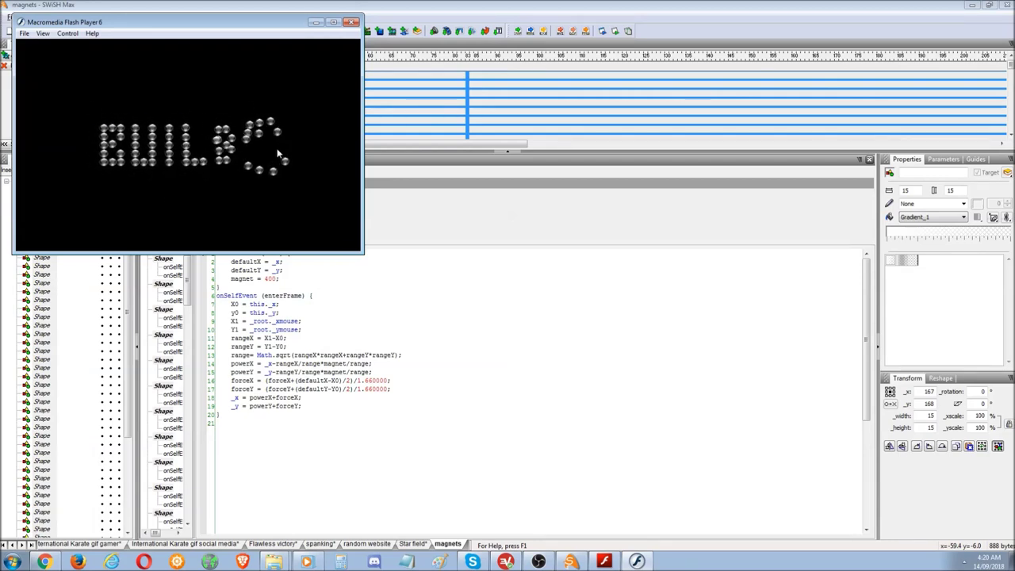
right_click(188, 148)
left_click(143, 99)
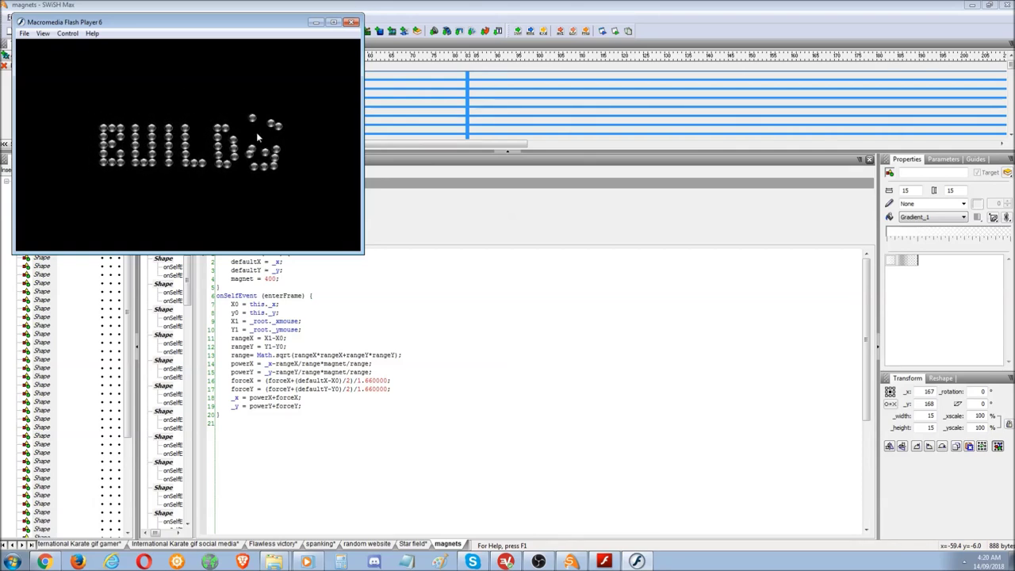
left_click(355, 23)
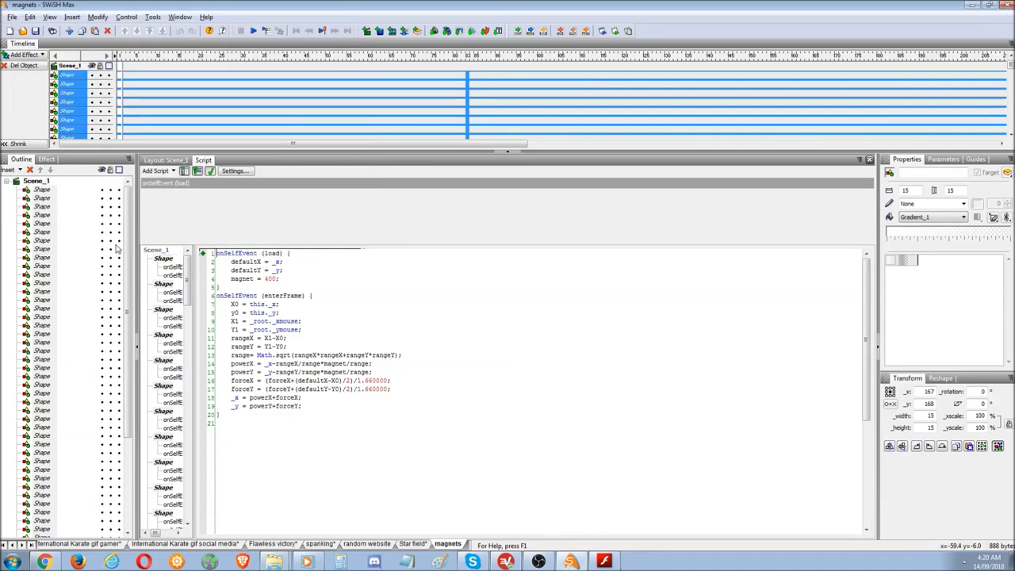
Examine the scripts of several dot shapes in Scene_1 and where those shapes sit in the layout.
left_click(42, 189)
left_click(42, 199)
left_click(39, 249)
left_click(41, 317)
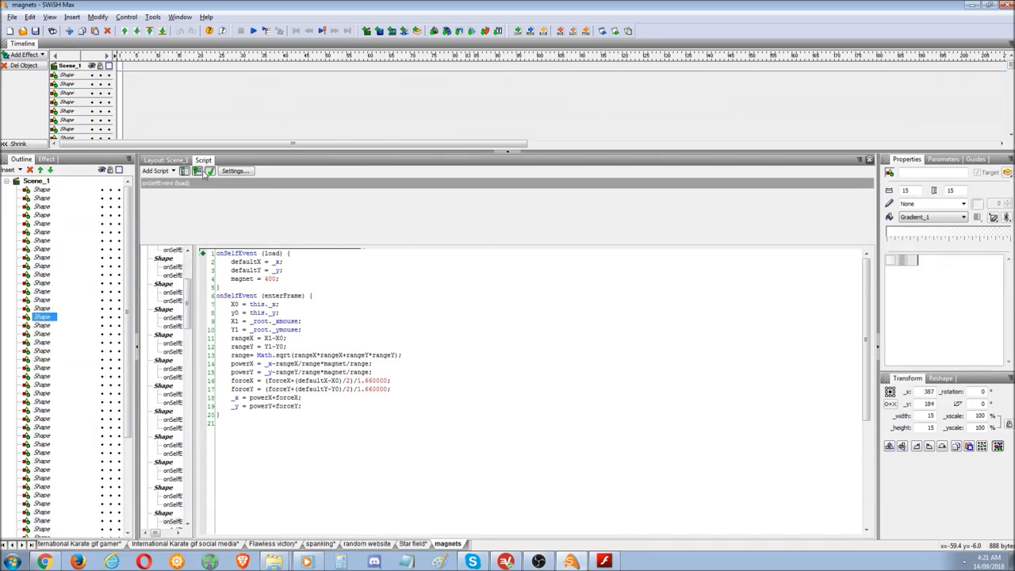
left_click(165, 160)
left_click(43, 206)
left_click(26, 266)
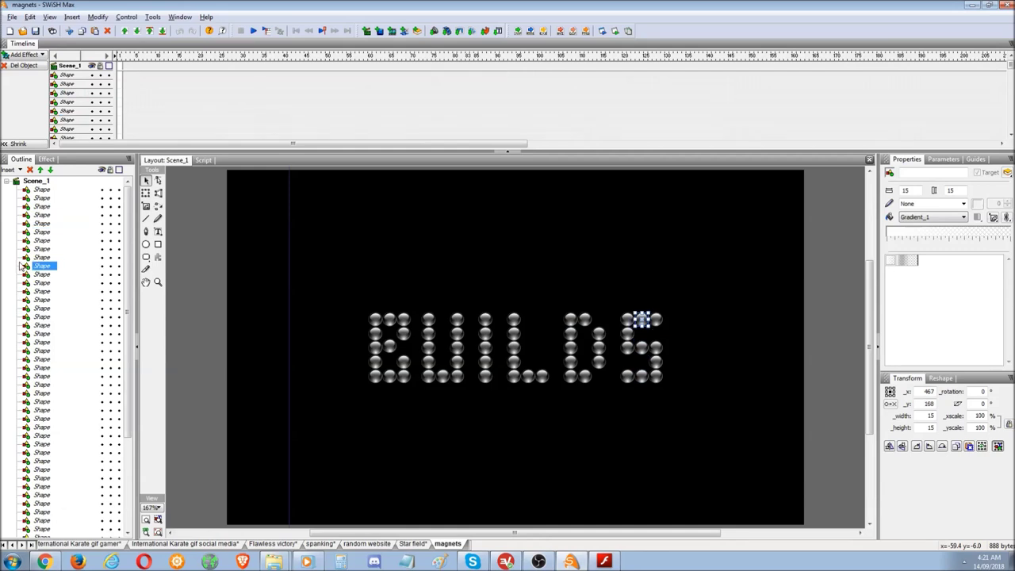
left_click(204, 160)
left_click(44, 190)
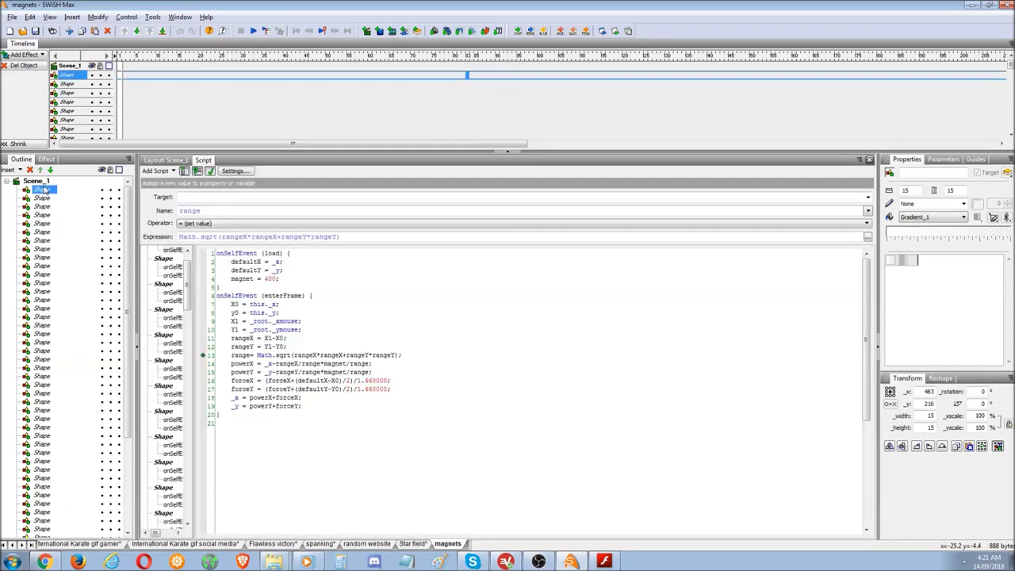
Review the full load and enterFrame script attached to the first dot shape.
left_click_drag(389, 410, 215, 252)
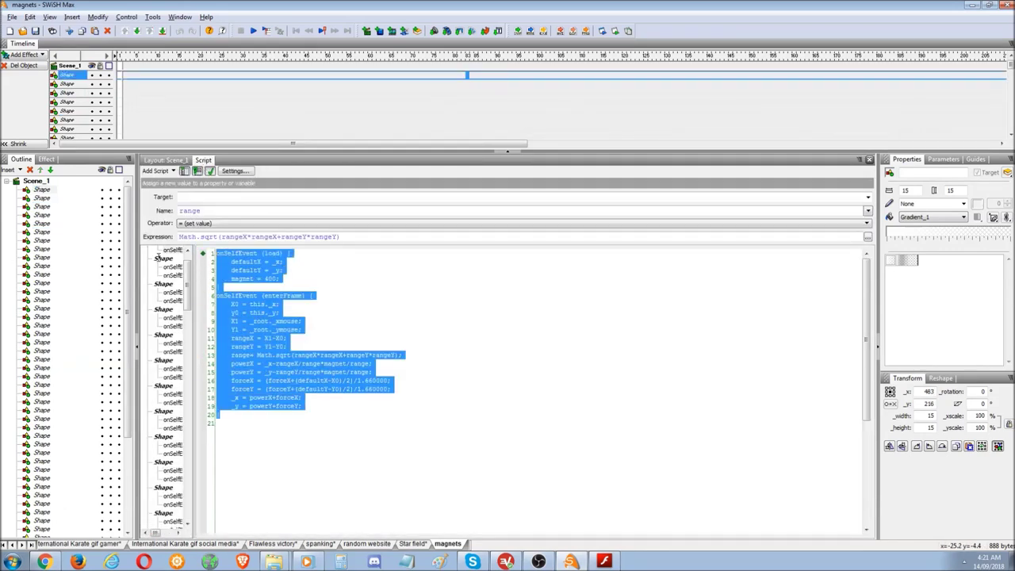
left_click(305, 382)
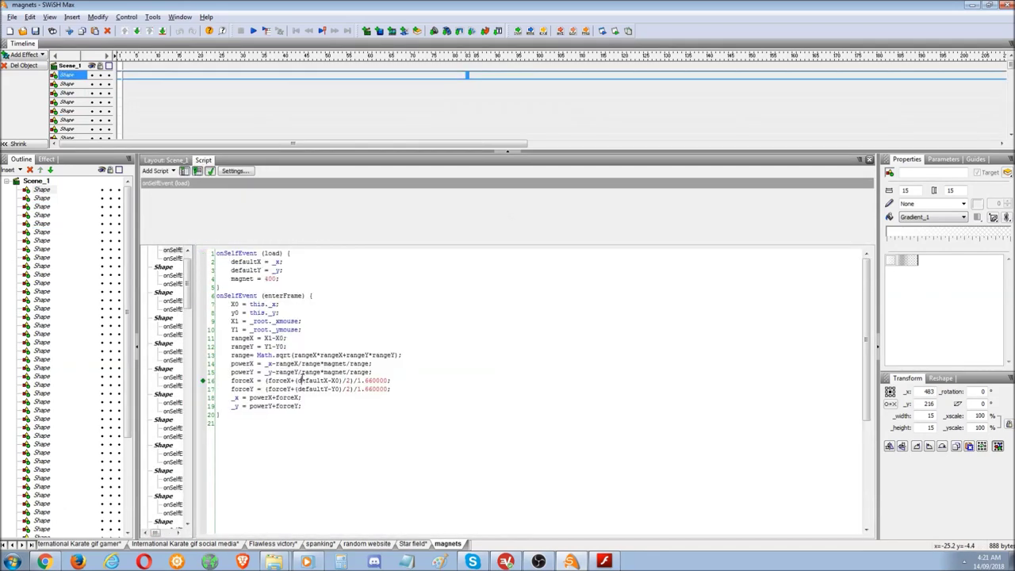
left_click(370, 429)
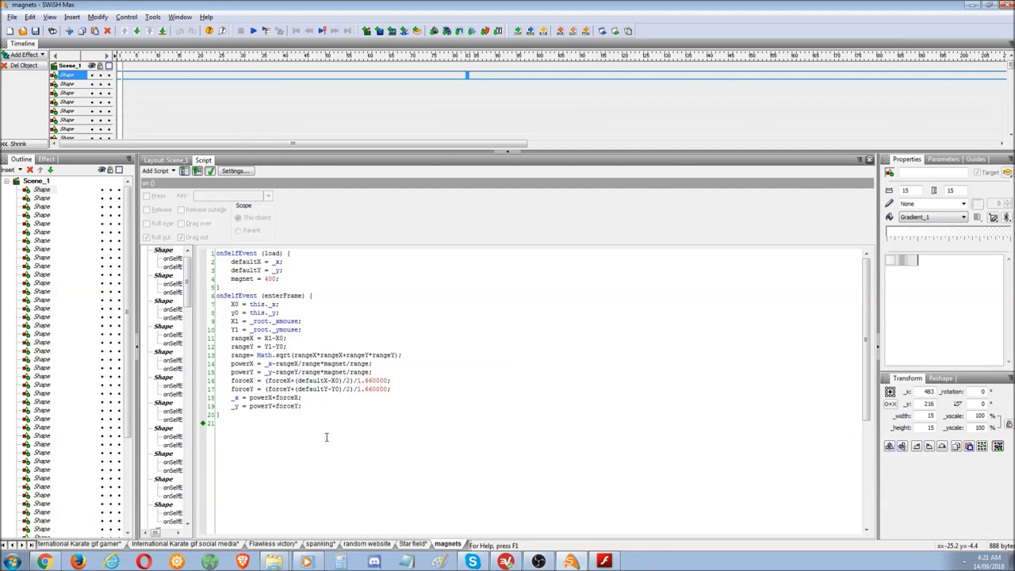
left_click_drag(326, 437, 215, 253)
left_click(355, 431)
Examine the script's magnet, powerX, forceX and forceY lines, and return to the Scene_1 layout.
left_click_drag(277, 279, 218, 279)
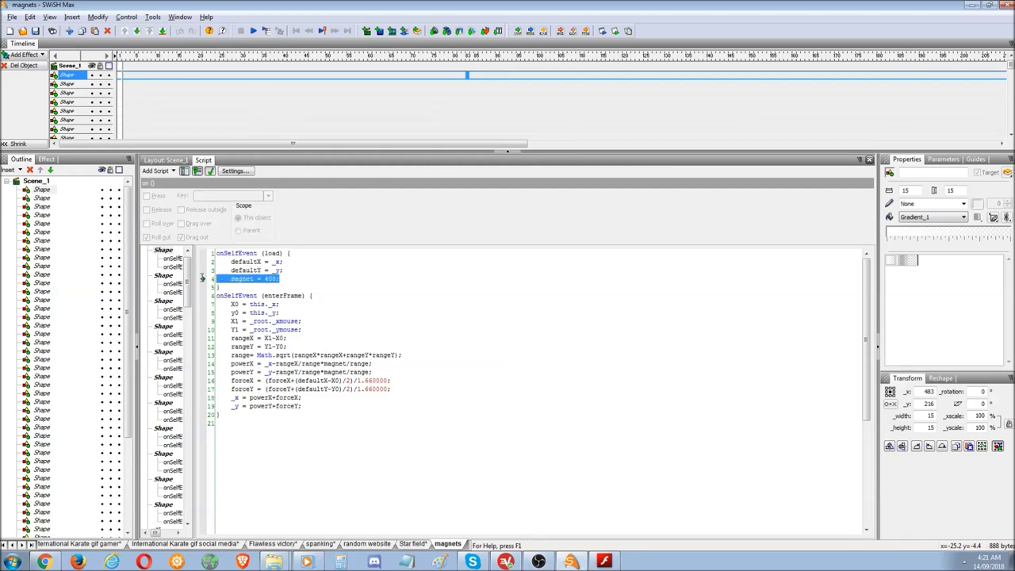
left_click(277, 279)
left_click(372, 363)
left_click_drag(416, 392, 216, 381)
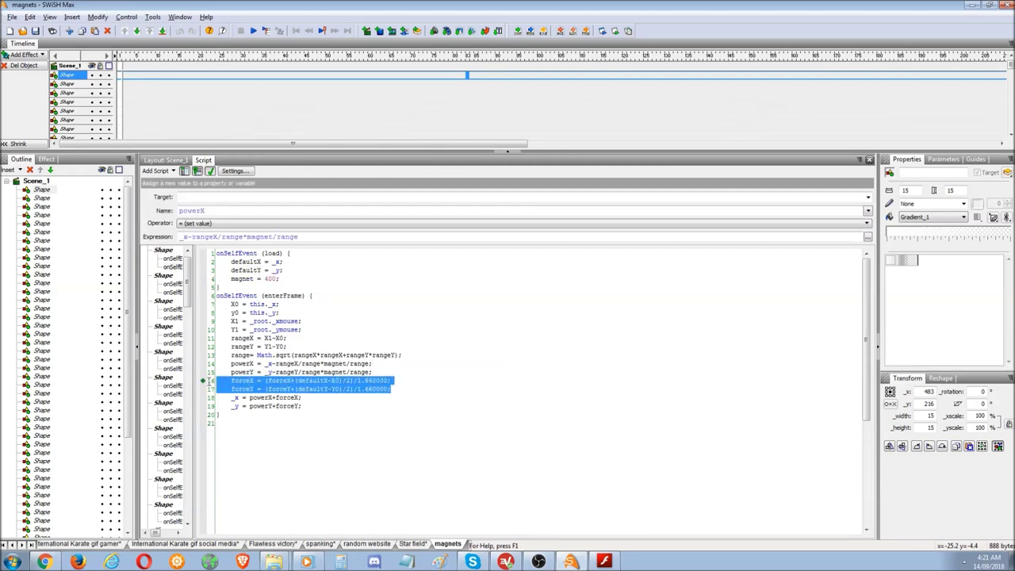
left_click(331, 381)
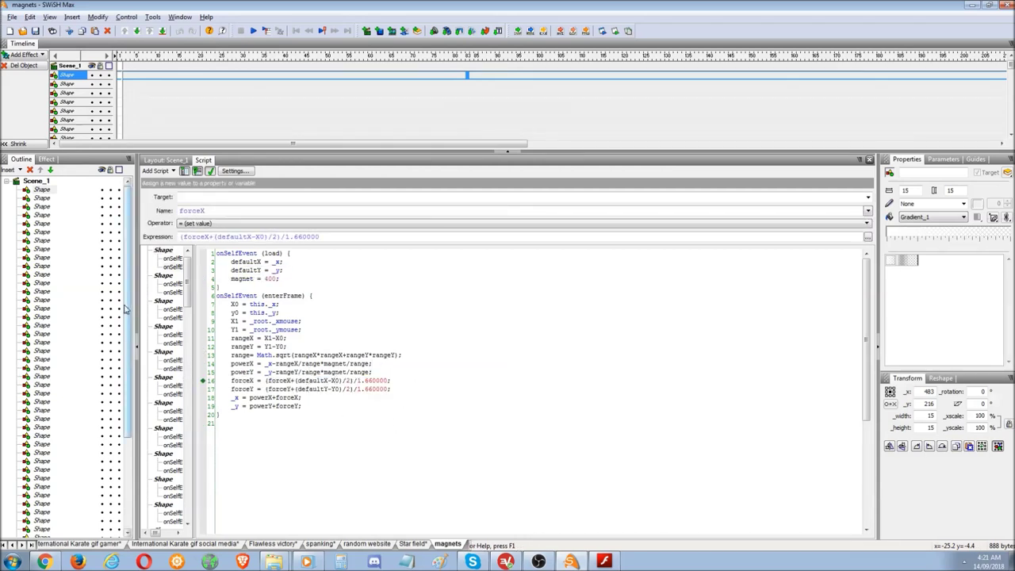
left_click(164, 161)
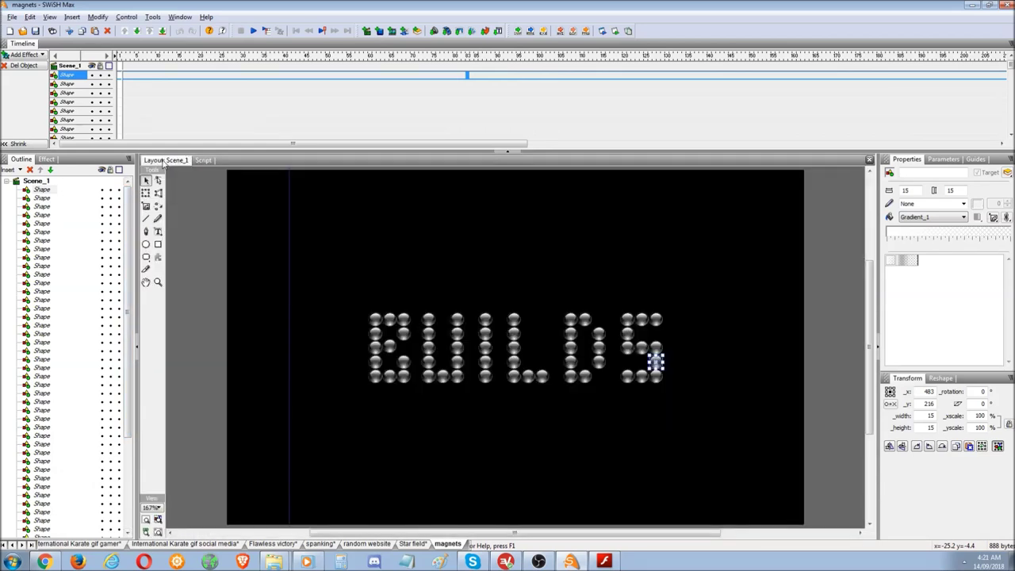
left_click(205, 268)
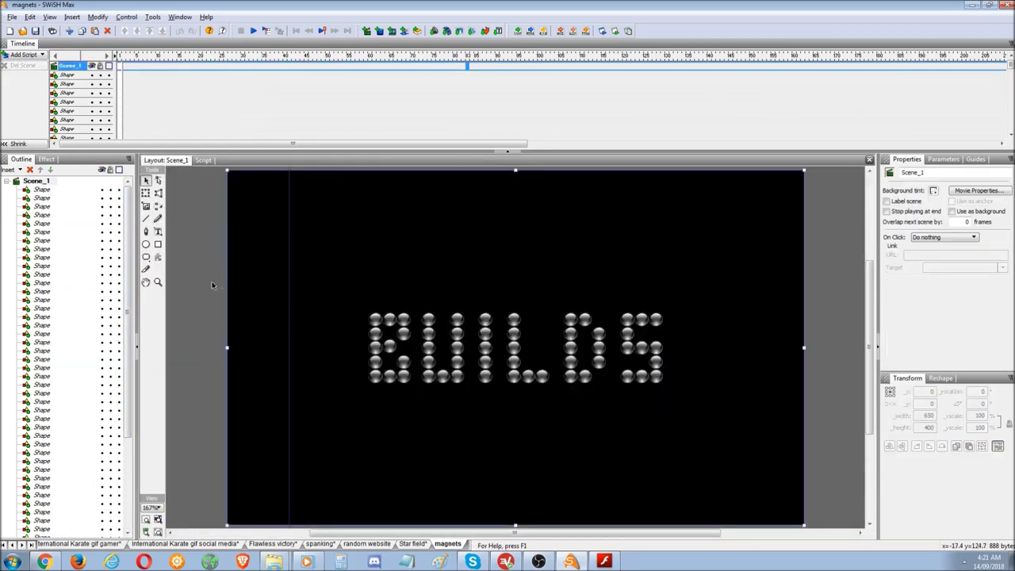
Open the Filters project from the Code folder and preview its glowing text and image filters in the Flash player.
left_click(274, 561)
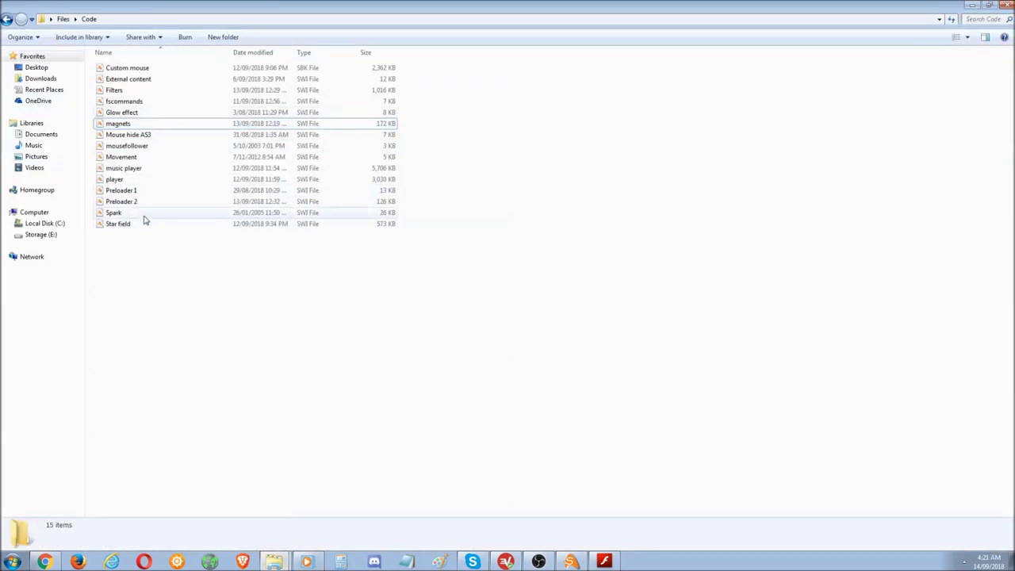
double_click(164, 90)
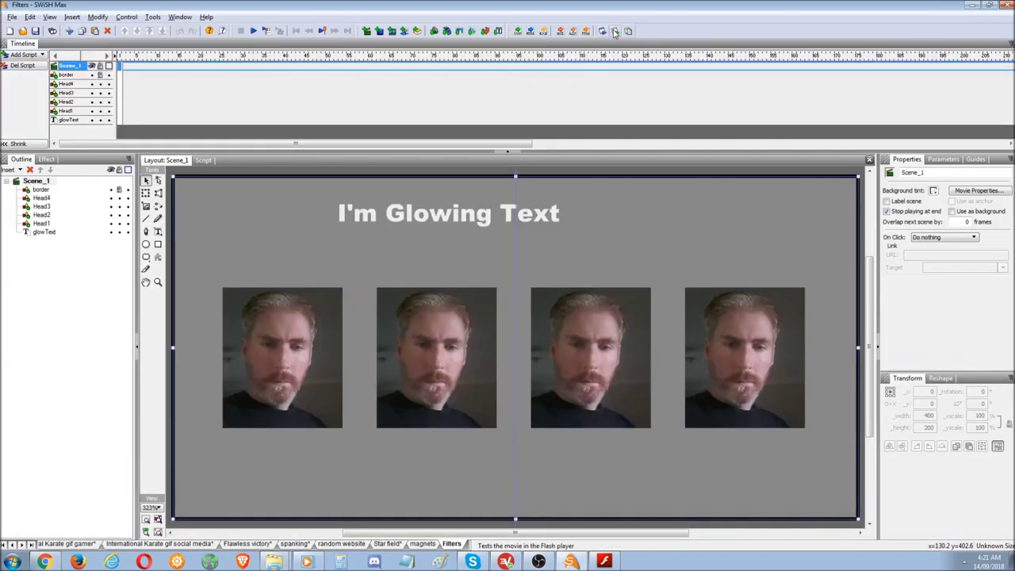
left_click(614, 32)
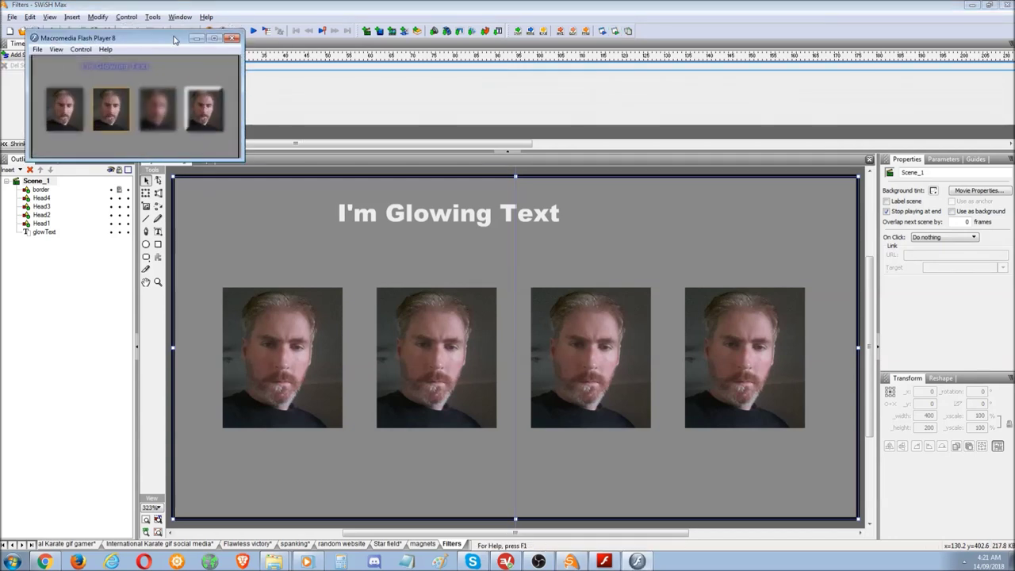
left_click_drag(172, 85, 347, 140)
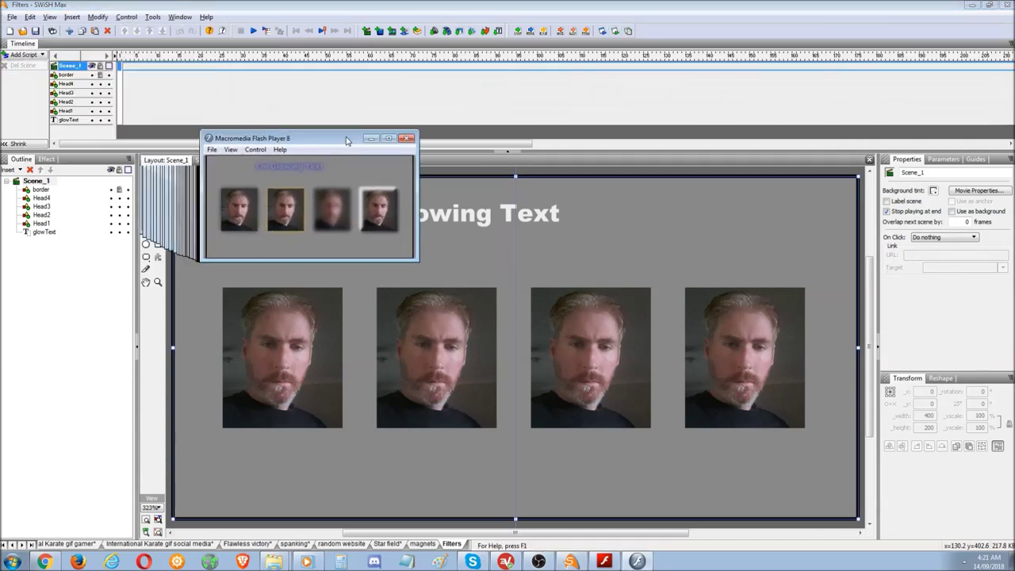
left_click(408, 139)
Open the Glow effect project from the Code folder and select its Glowing text object.
left_click(273, 561)
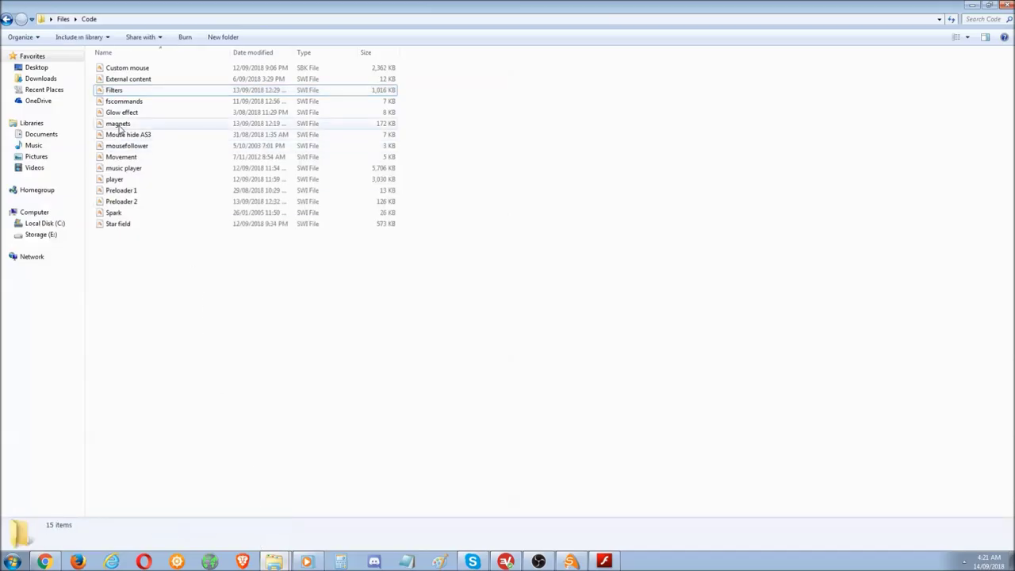
double_click(121, 113)
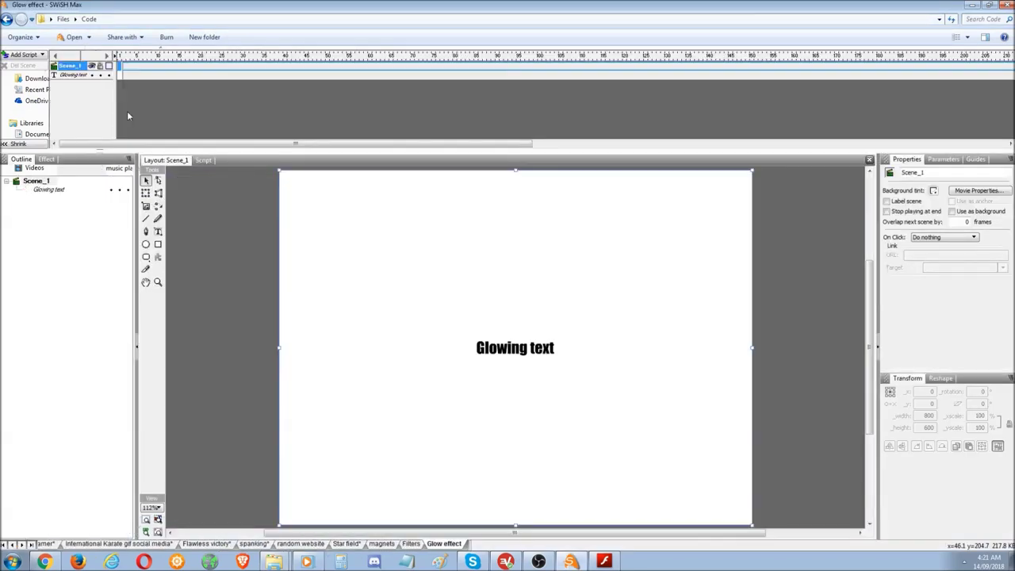
left_click(57, 192)
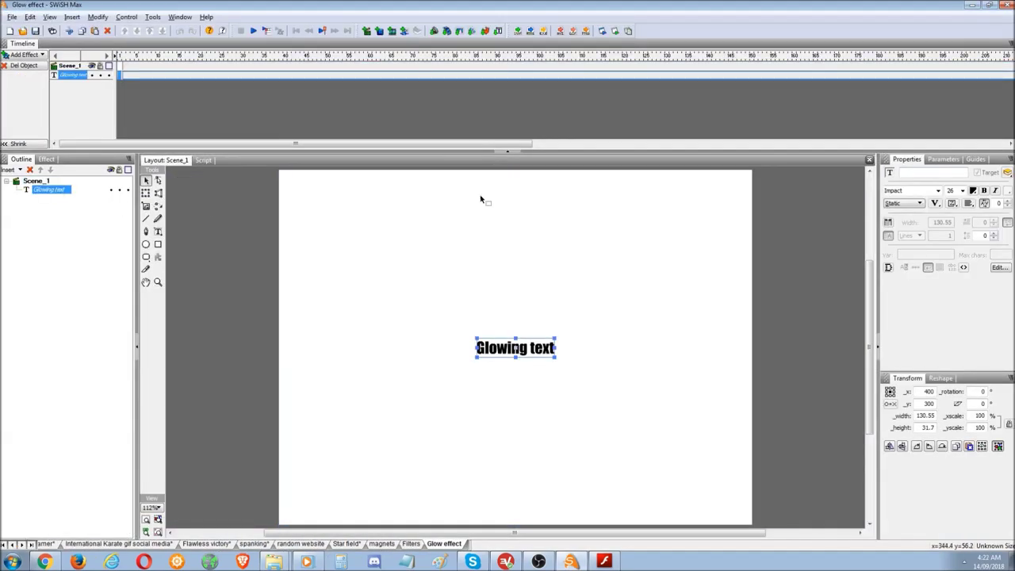
Examine the Glowing text object's load script, including the colour value in its GlowFilter line.
left_click(203, 160)
key("ctrl+a")
left_click(291, 310)
key("ctrl+a")
left_click(362, 295)
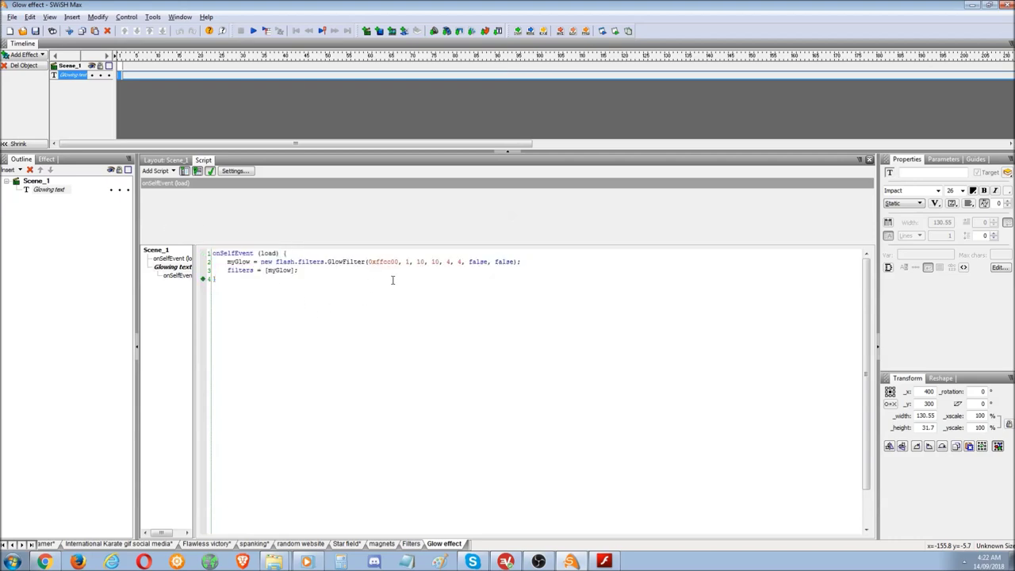
left_click_drag(400, 260, 376, 256)
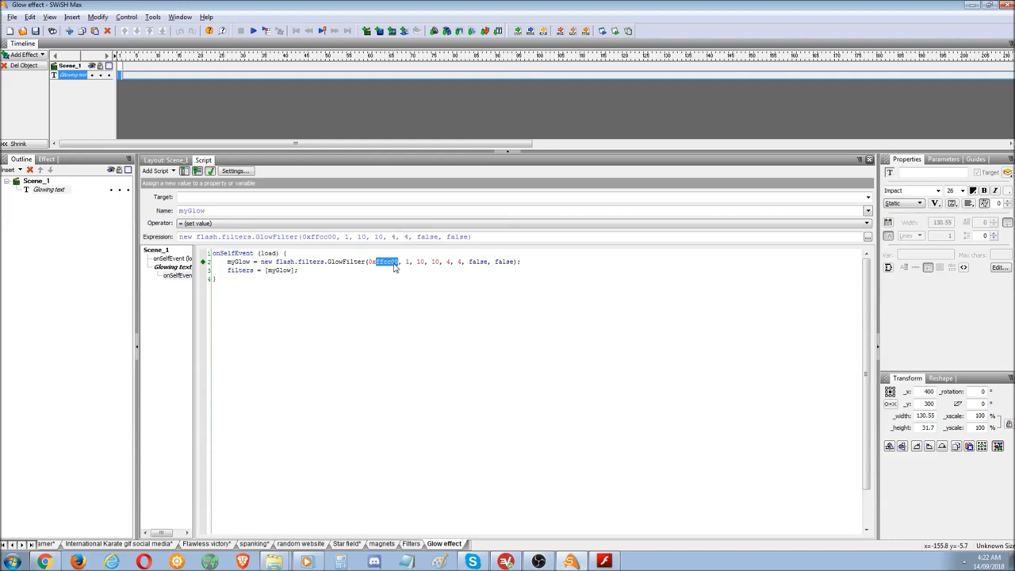
left_click(391, 262)
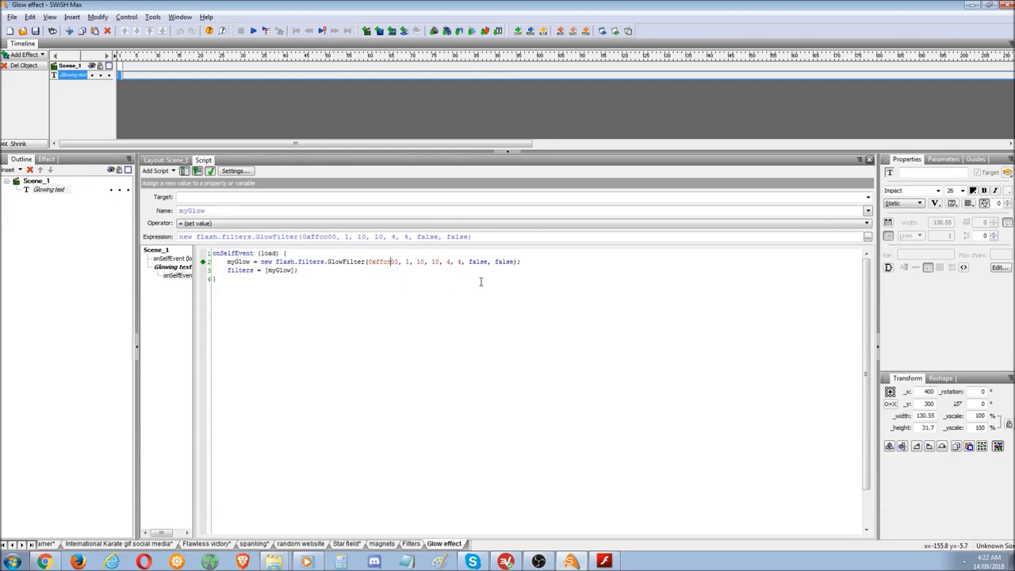
Examine the hex code in the text colour chooser and the matching colour value in the GlowFilter line.
left_click(974, 192)
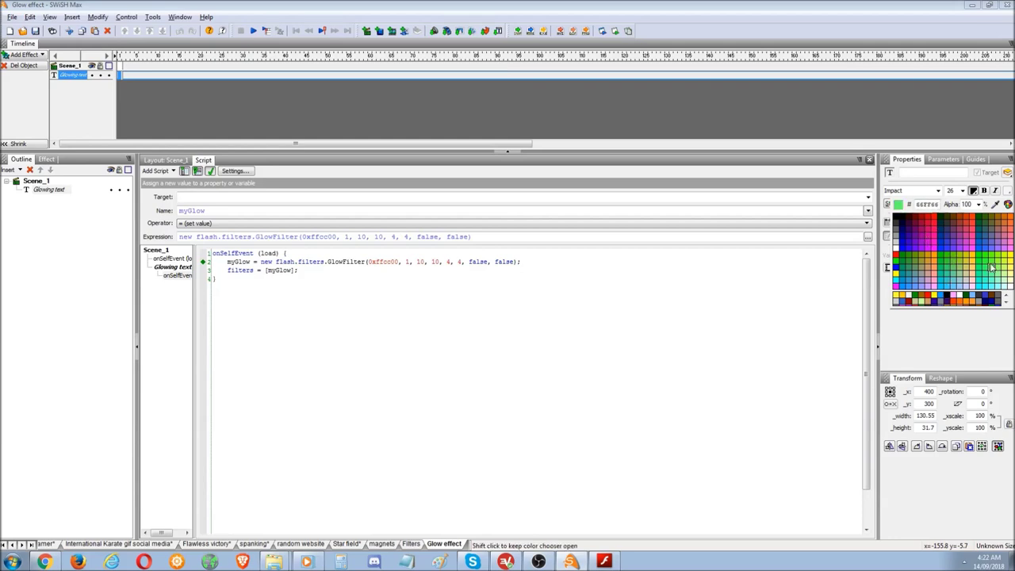
left_click(927, 204)
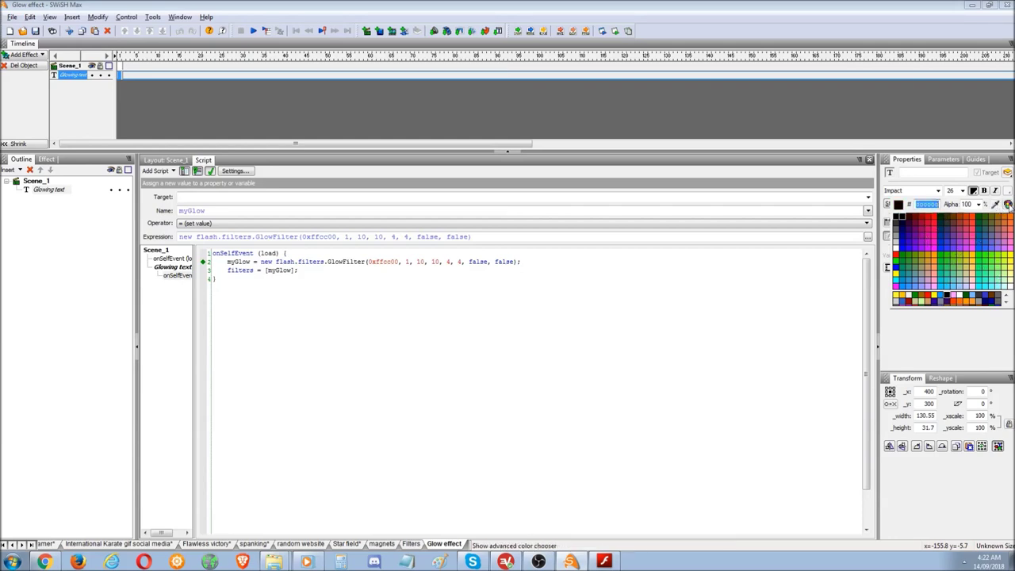
left_click(931, 204)
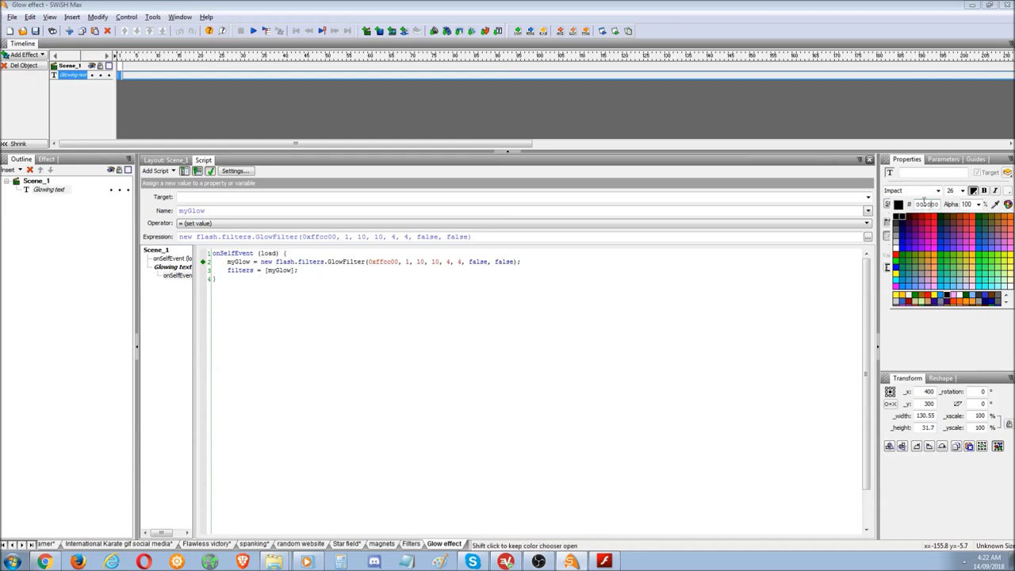
left_click(468, 319)
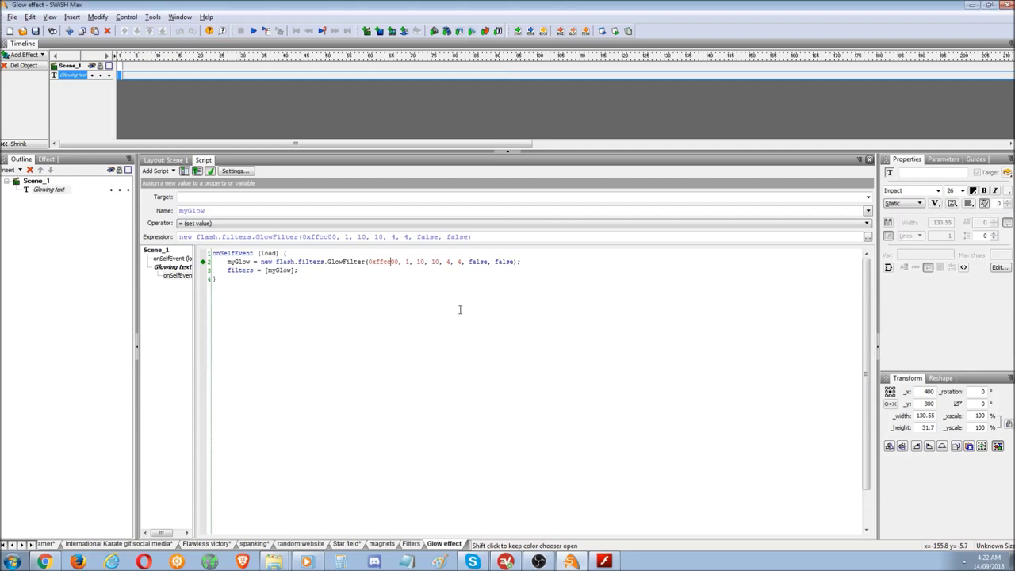
left_click_drag(400, 263, 370, 258)
left_click(373, 282)
Test the Glow effect movie in the Flash player, zoom in on the glowing text, restore the original zoom, and close the player.
left_click(616, 34)
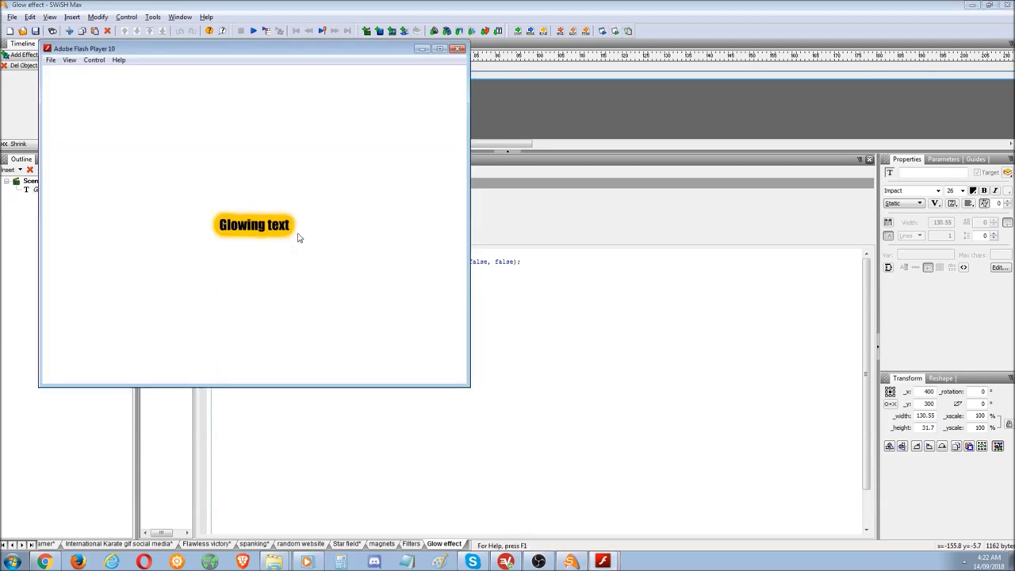
right_click(261, 222)
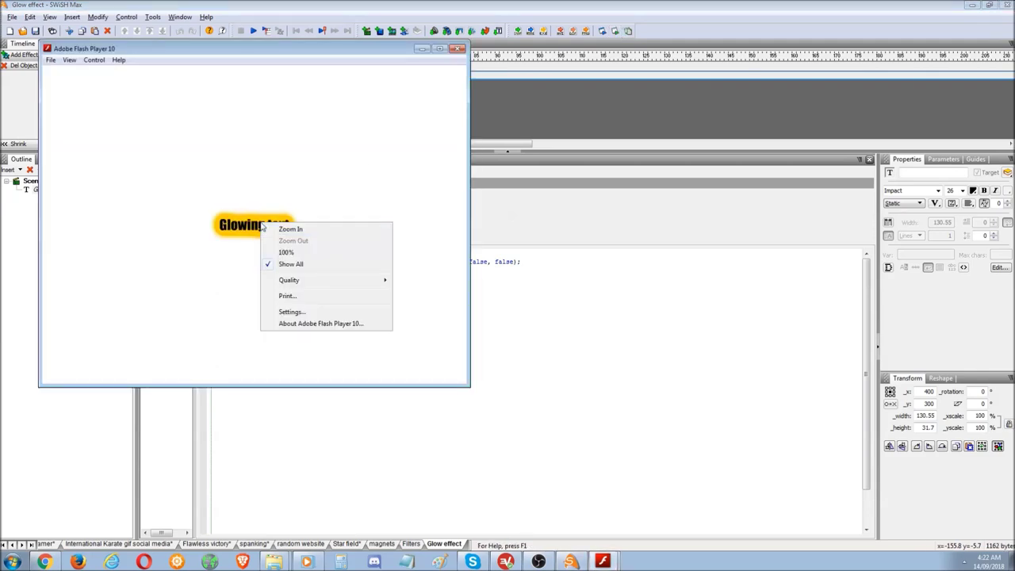
left_click(274, 230)
right_click(252, 232)
left_click(267, 237)
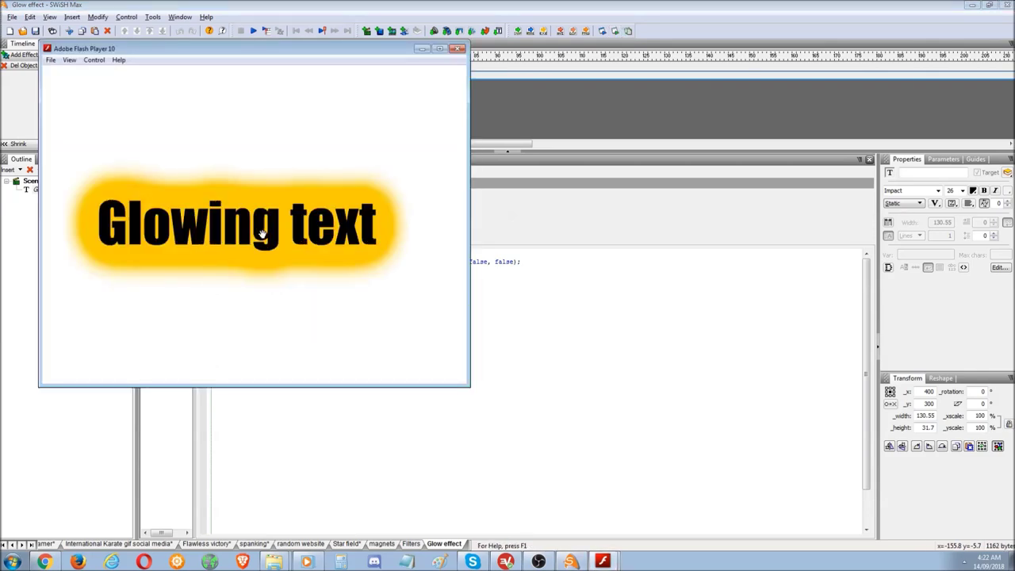
right_click(262, 235)
left_click(290, 266)
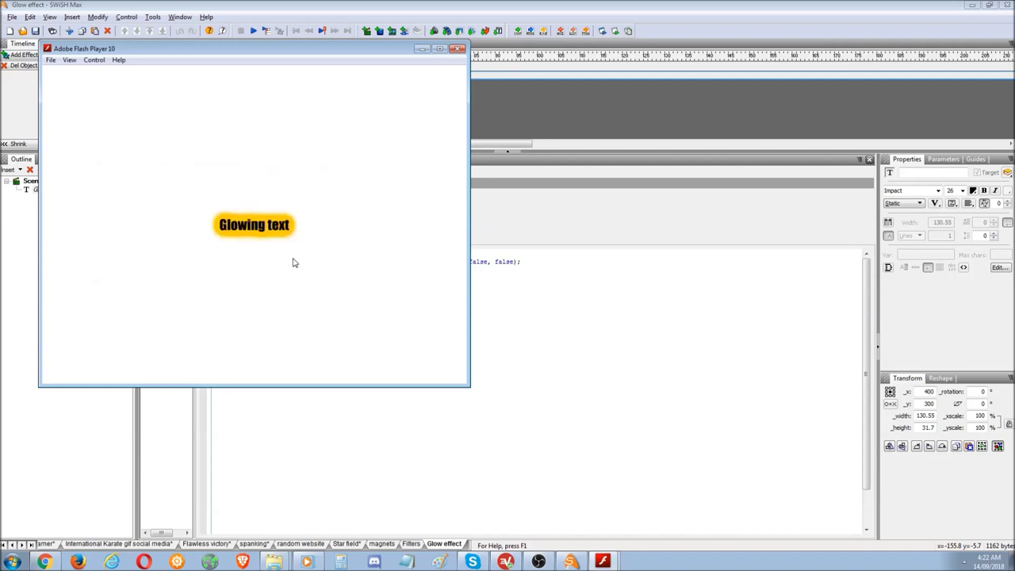
left_click(459, 49)
Examine the numeric arguments that follow the colour value in the GlowFilter line.
left_click_drag(442, 264, 413, 263)
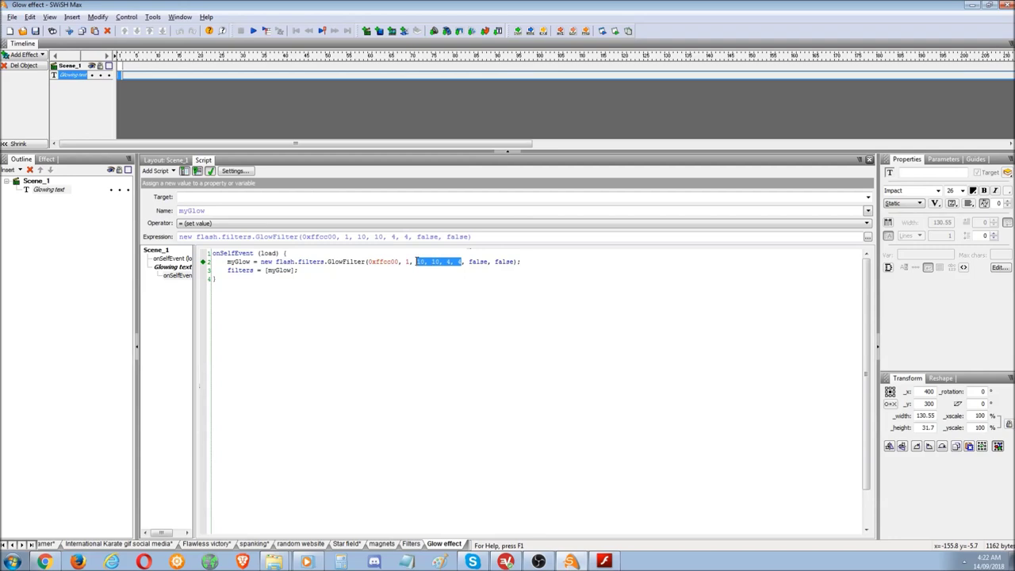
left_click(418, 262)
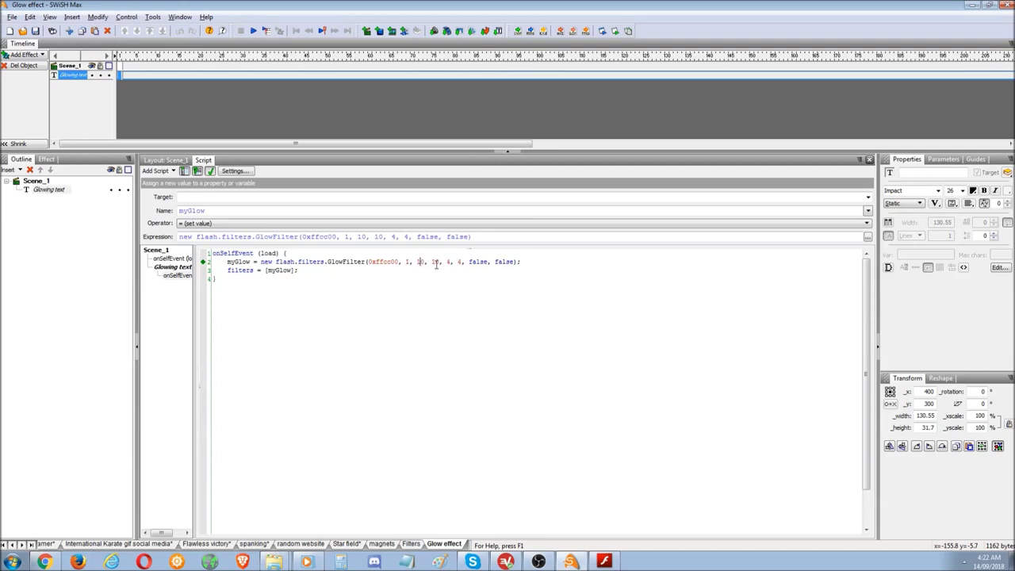
left_click(365, 300)
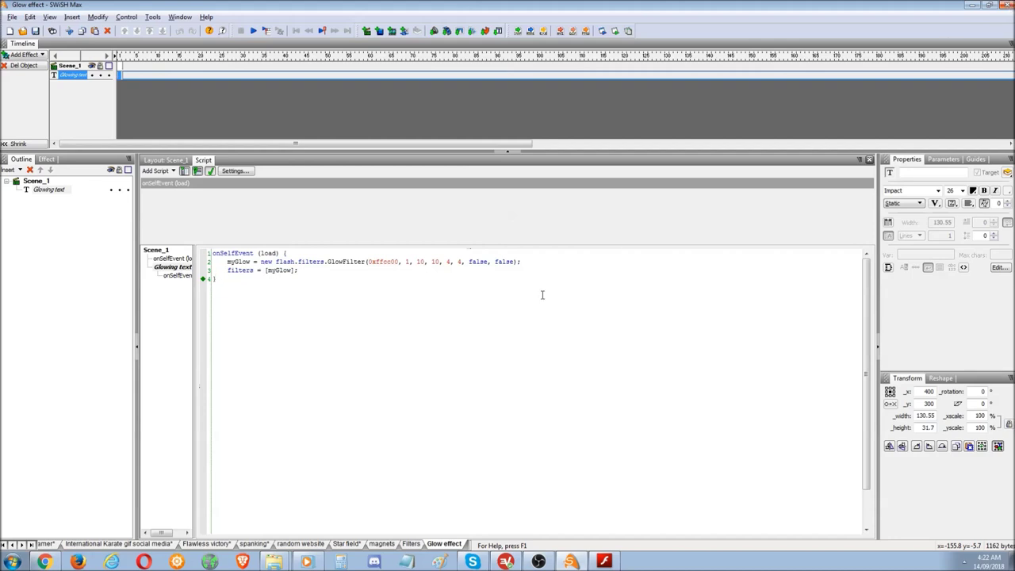
Open the fscommands project from the Code folder.
left_click(278, 562)
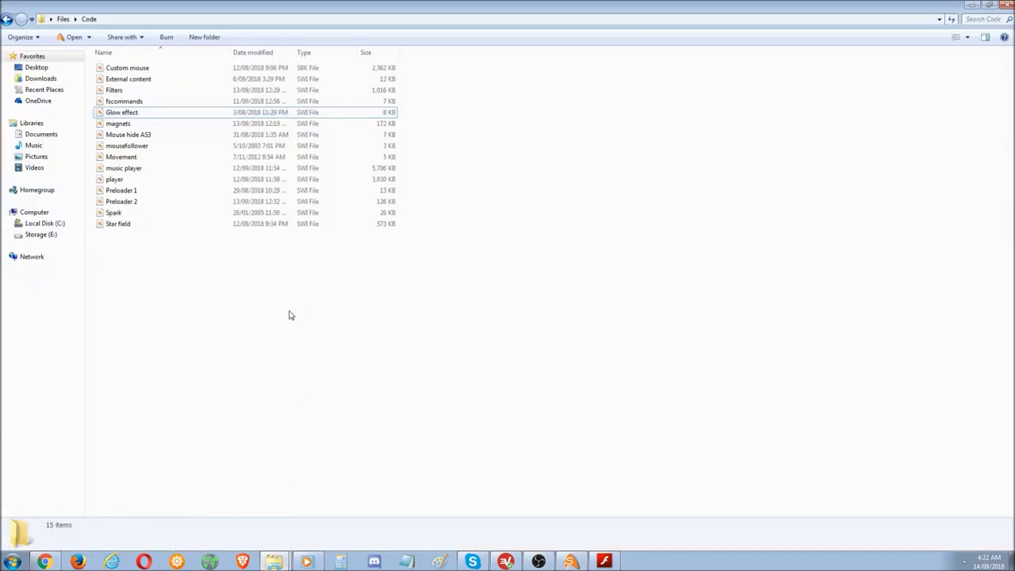
left_click(289, 315)
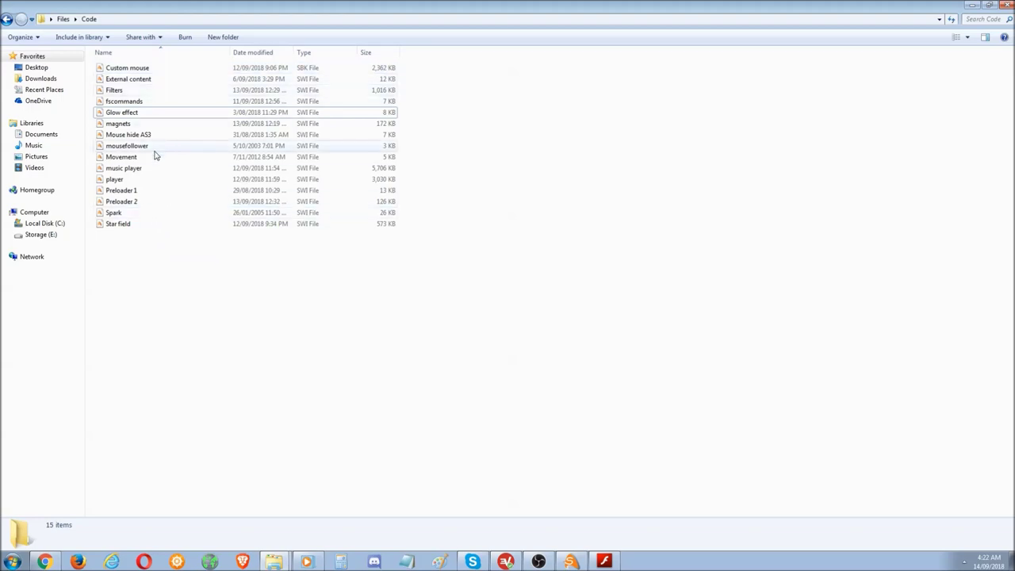
double_click(144, 101)
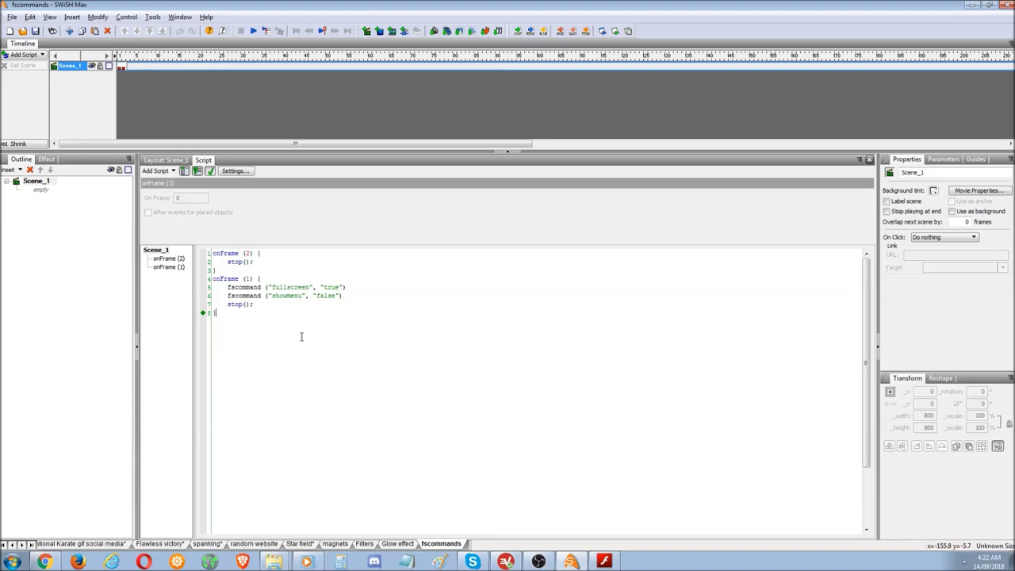
Examine the fullscreen and showmenu fscommand lines in the frame 1 script, along with the EXE (projector) export option.
left_click_drag(301, 336, 223, 280)
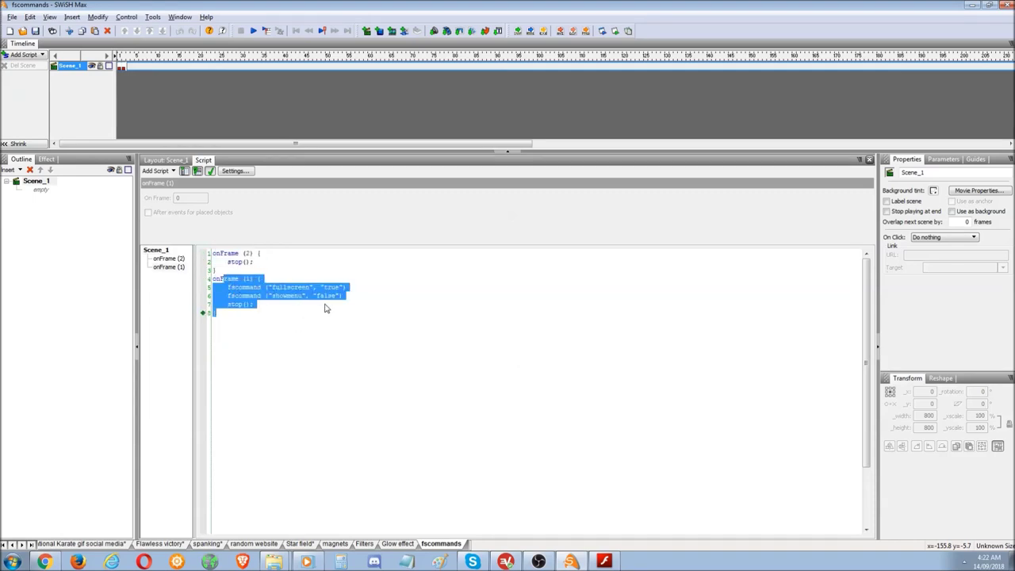
left_click(366, 295)
left_click_drag(342, 295, 212, 289)
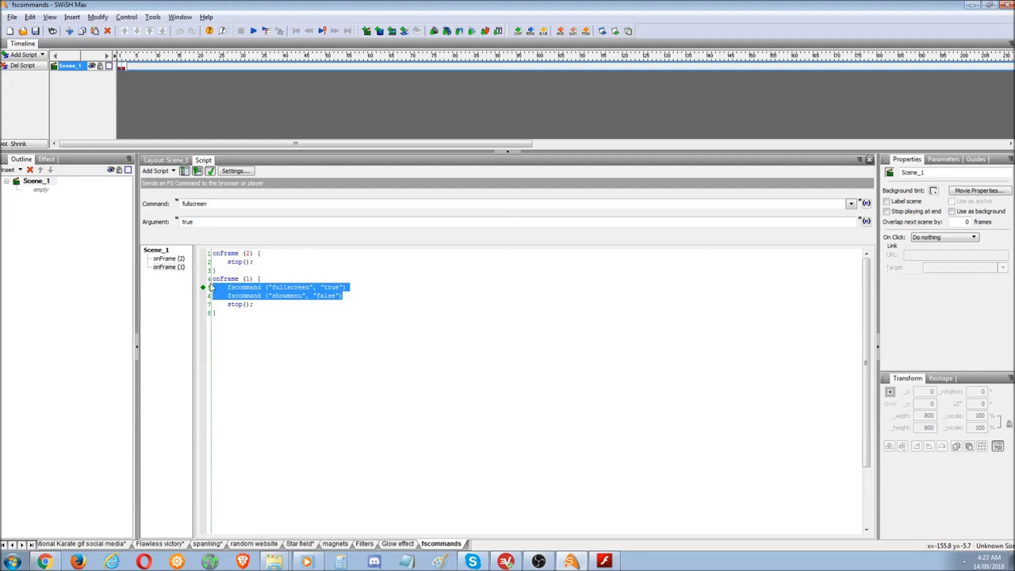
left_click(273, 295)
left_click_drag(358, 287, 203, 288)
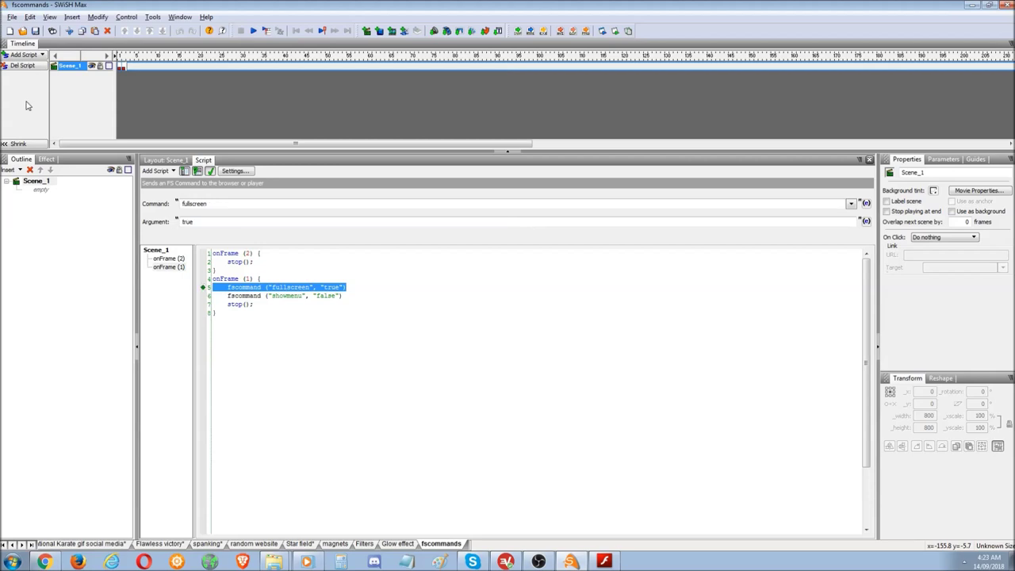
left_click(11, 16)
mouse_move(25, 252)
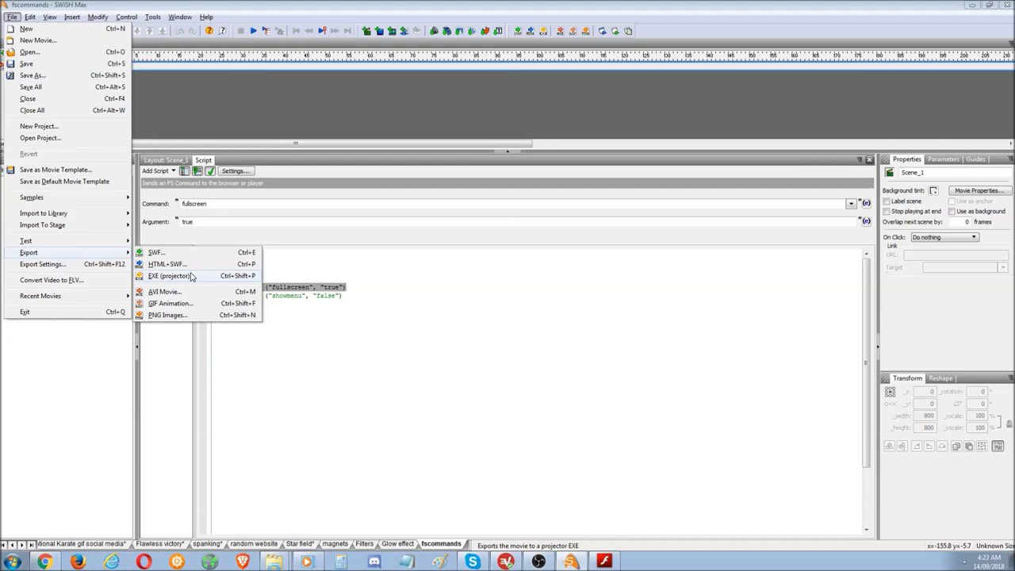
left_click(359, 289)
left_click_drag(359, 287, 215, 292)
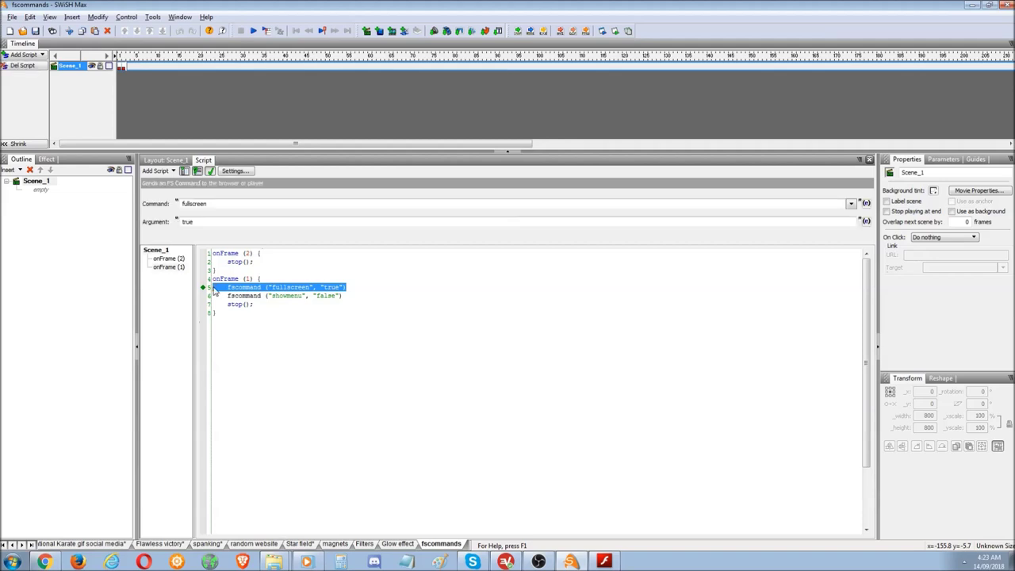
left_click_drag(371, 296, 220, 295)
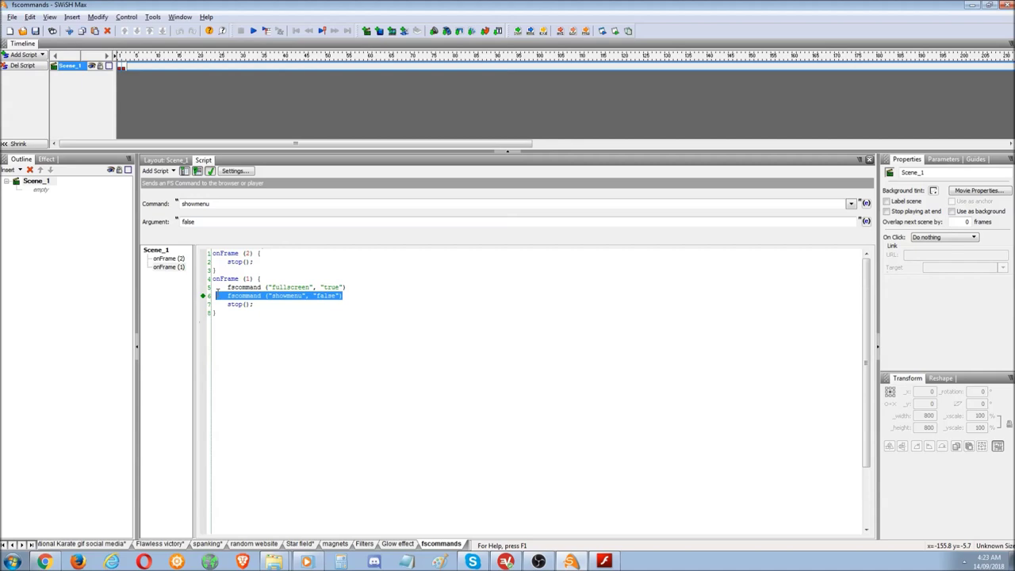
left_click(339, 330)
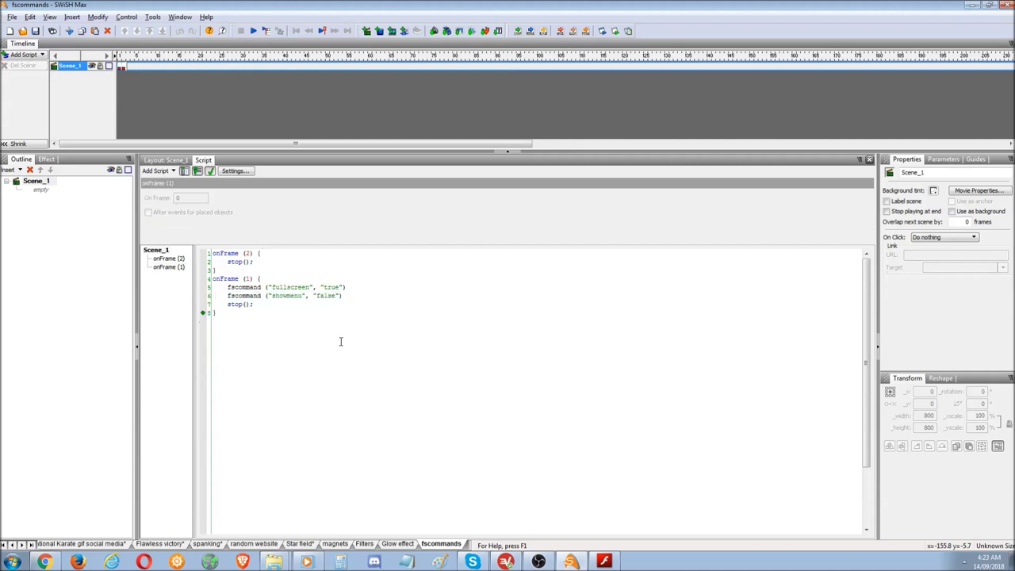
Copy the whole fscommands script into the Scene_1 script of the International Karate gif social media project.
left_click_drag(341, 341, 203, 252)
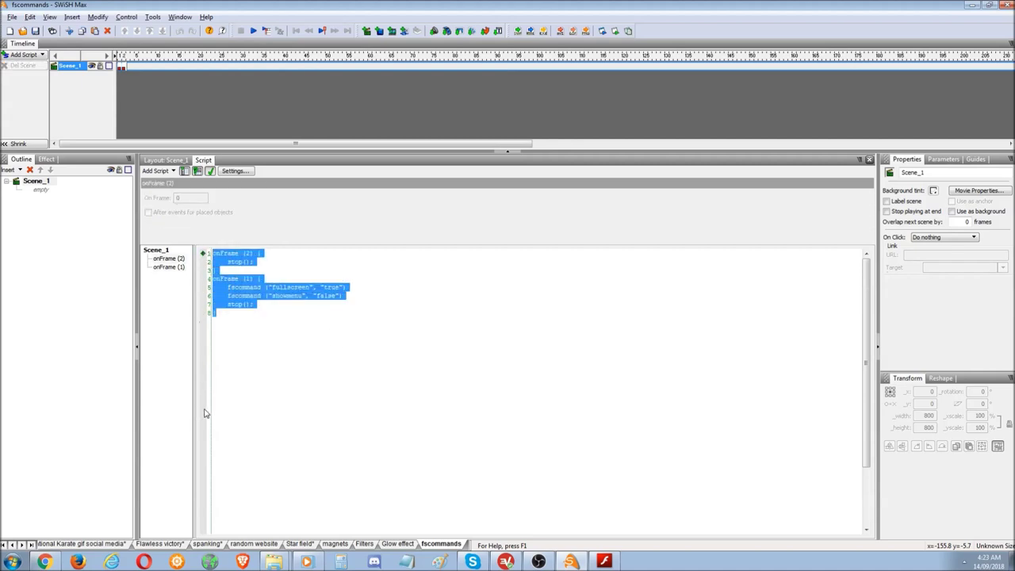
left_click(101, 545)
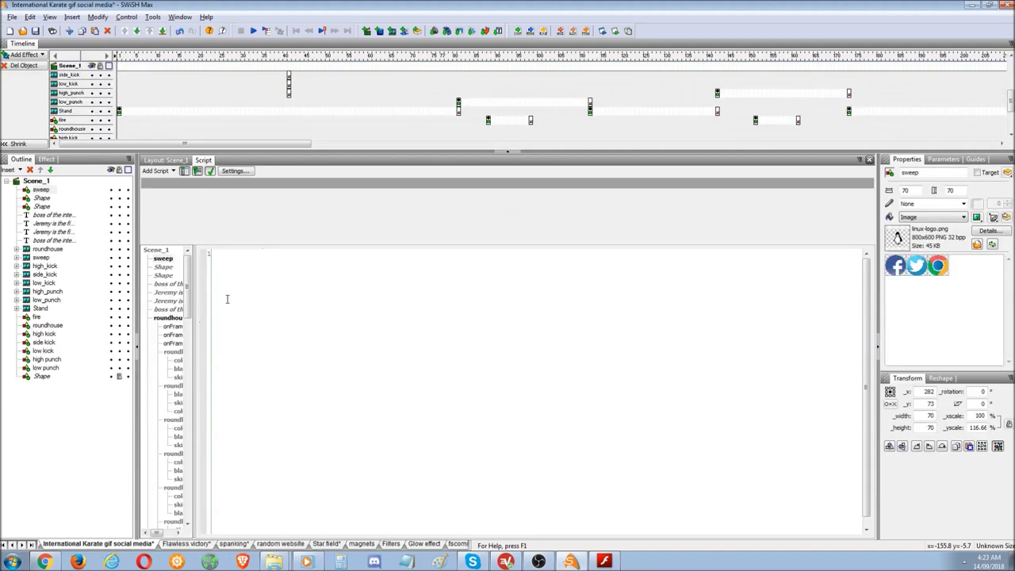
left_click(40, 182)
left_click(273, 304)
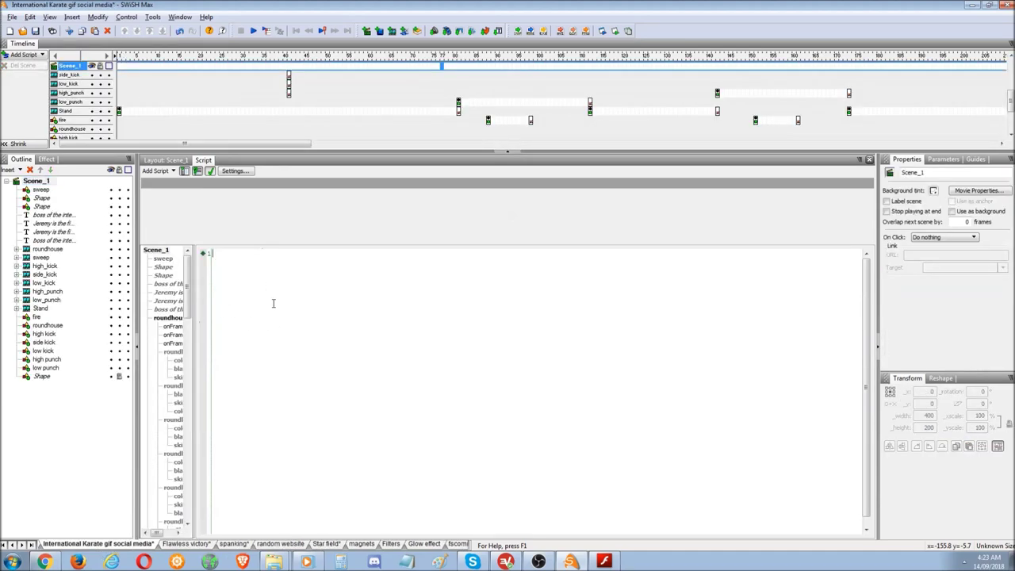
type("onFrame (2) { \tstop(); } onFrame (1) { \tfscommand (\"fullscreen\", \"true\"); \tfscommand (\"showmenu\", \"false\"); \tstop(); }")
Test the International Karate movie in fullscreen, check the player's context menu repeatedly, then leave fullscreen and close the player.
left_click(617, 34)
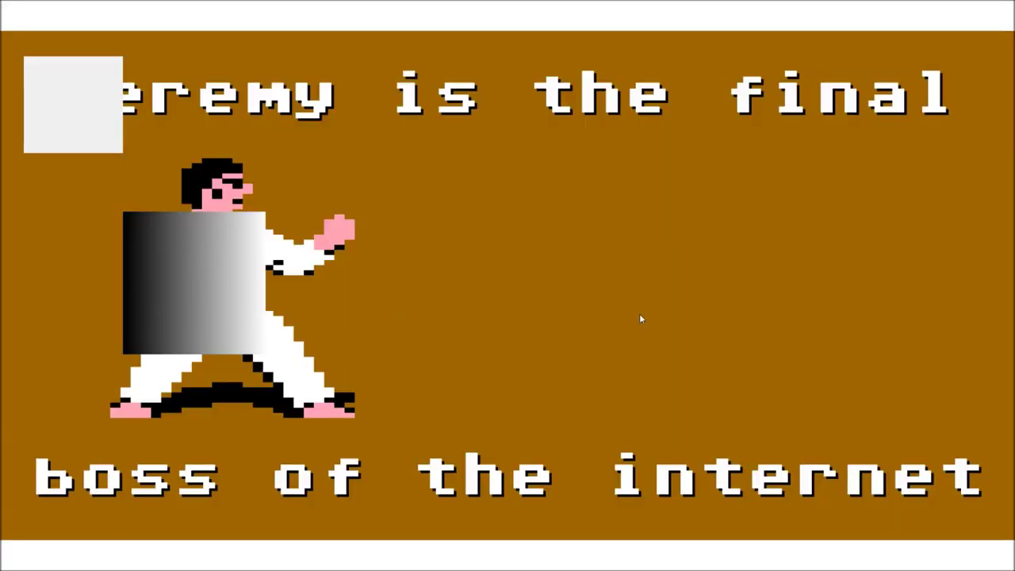
right_click(501, 255)
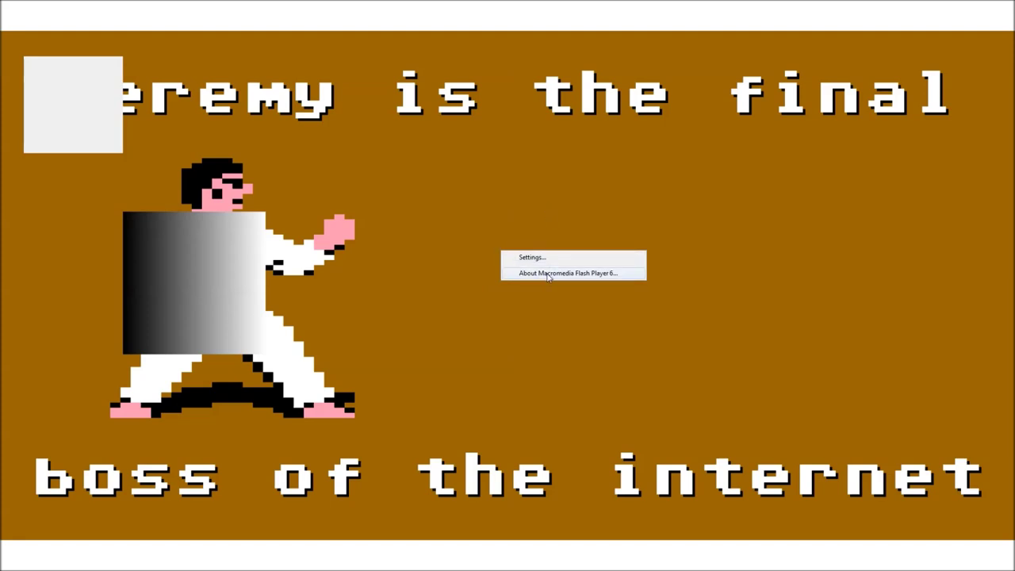
left_click(531, 216)
right_click(498, 271)
left_click(504, 245)
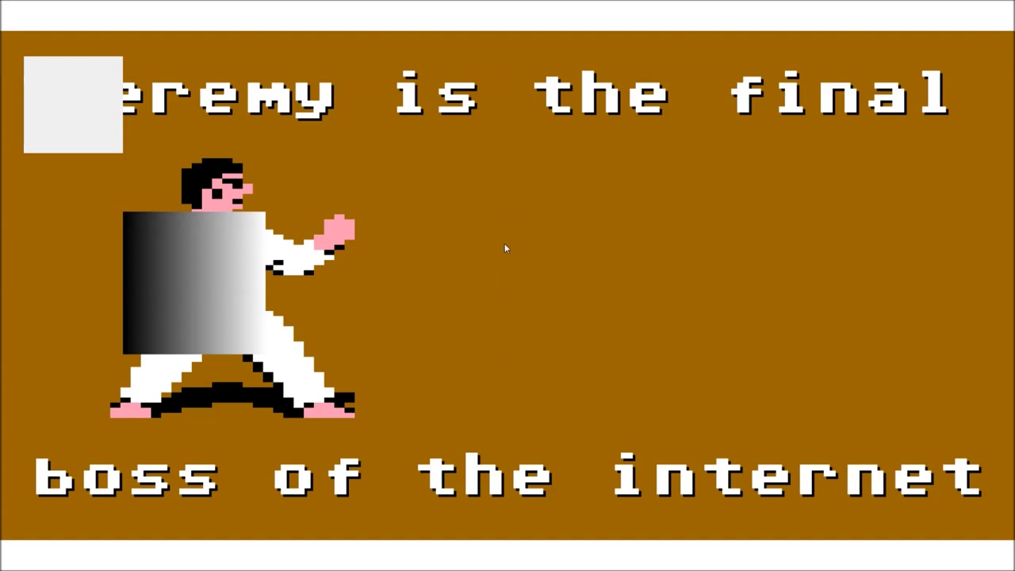
right_click(505, 244)
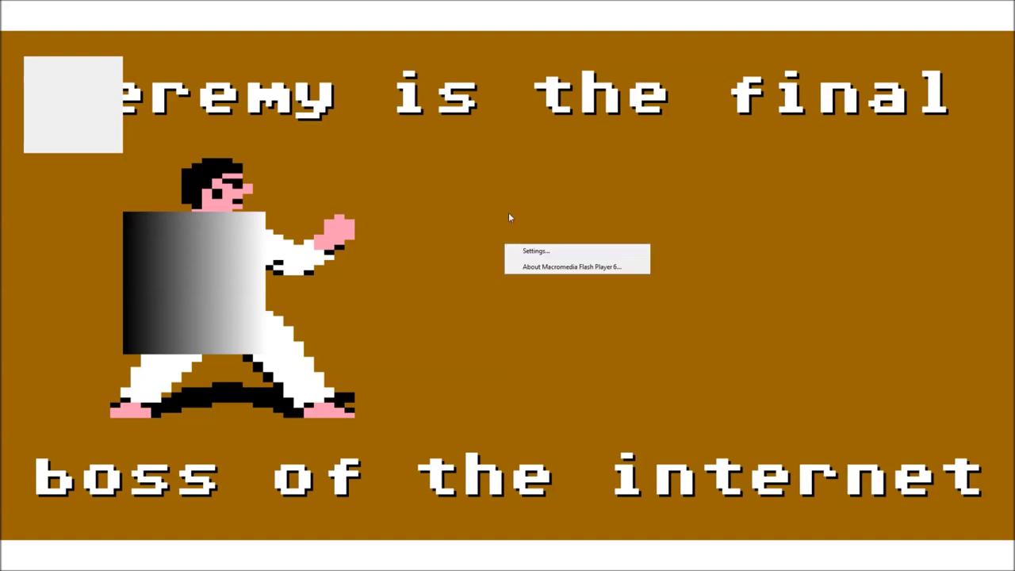
right_click(509, 214)
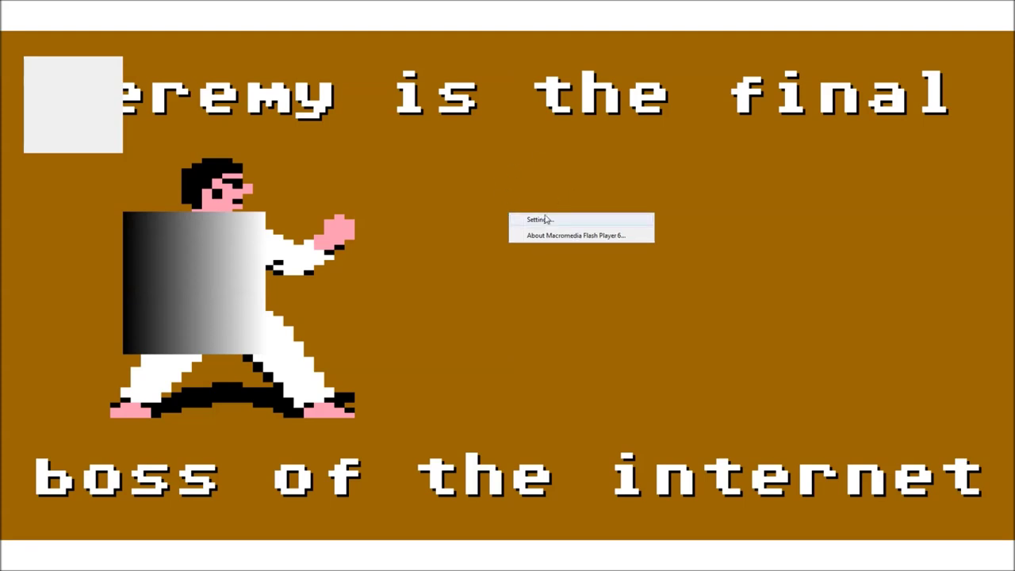
right_click(471, 263)
left_click(457, 251)
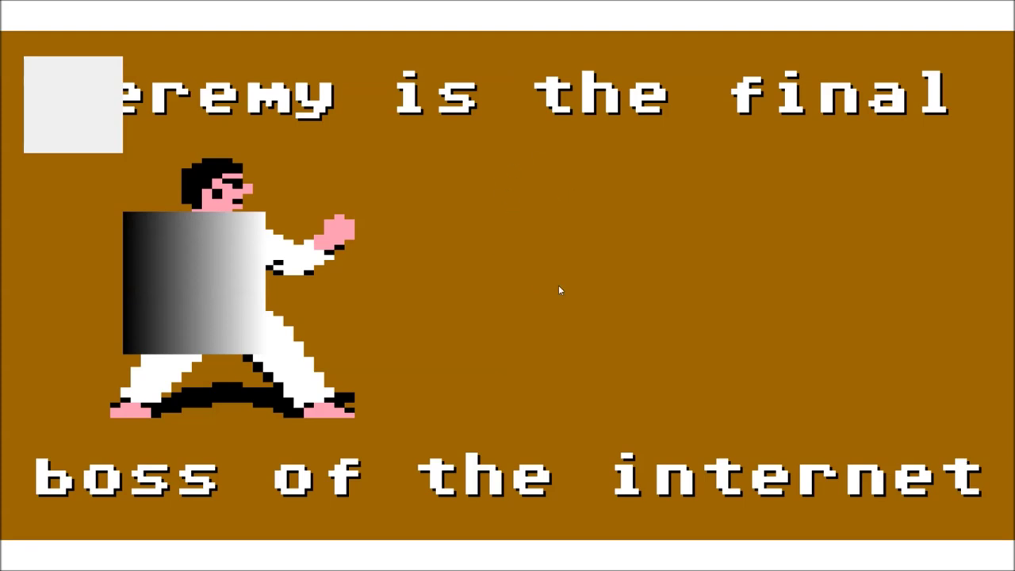
key("Escape")
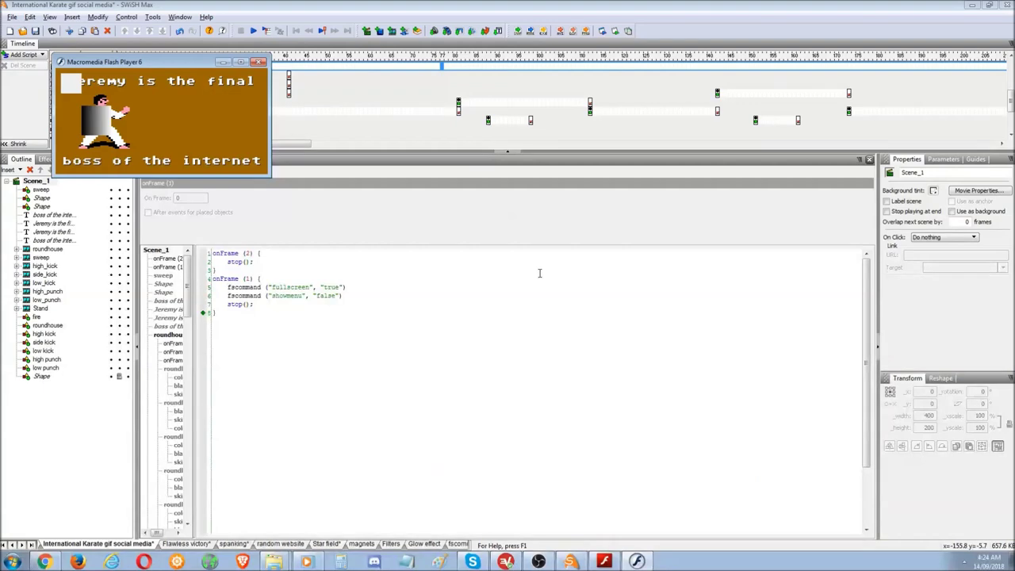
left_click(259, 62)
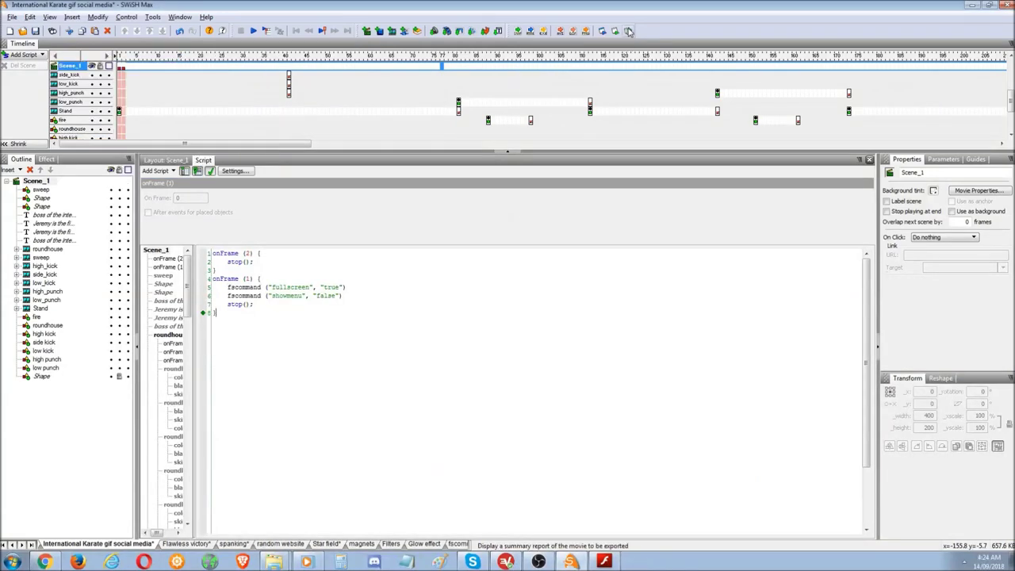
Run the fullscreen test again, close the player, and review the fullscreen and showmenu lines in the Scene_1 script.
left_click(618, 32)
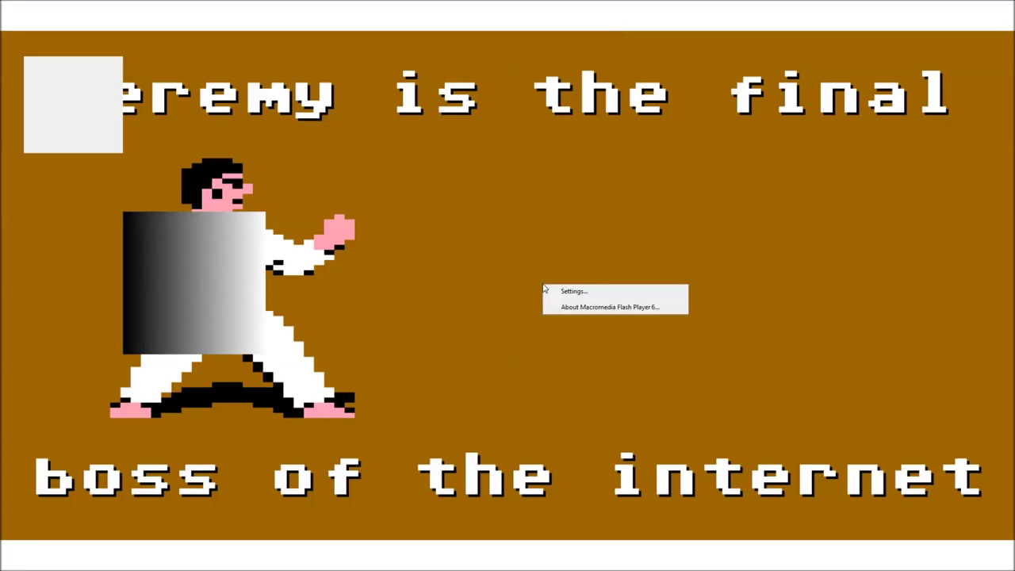
key("Escape")
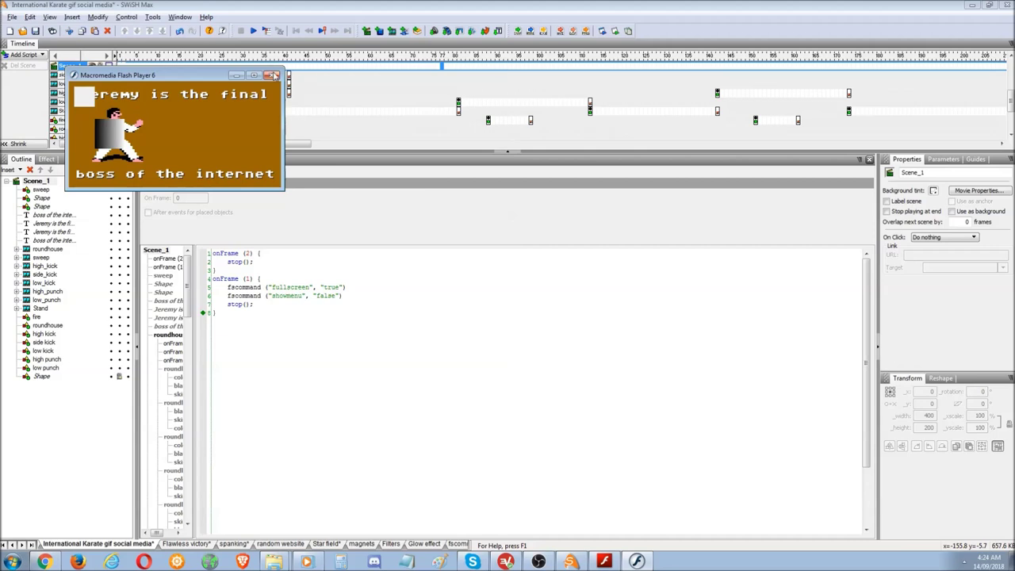
left_click(272, 74)
left_click_drag(342, 297, 214, 286)
left_click(318, 327)
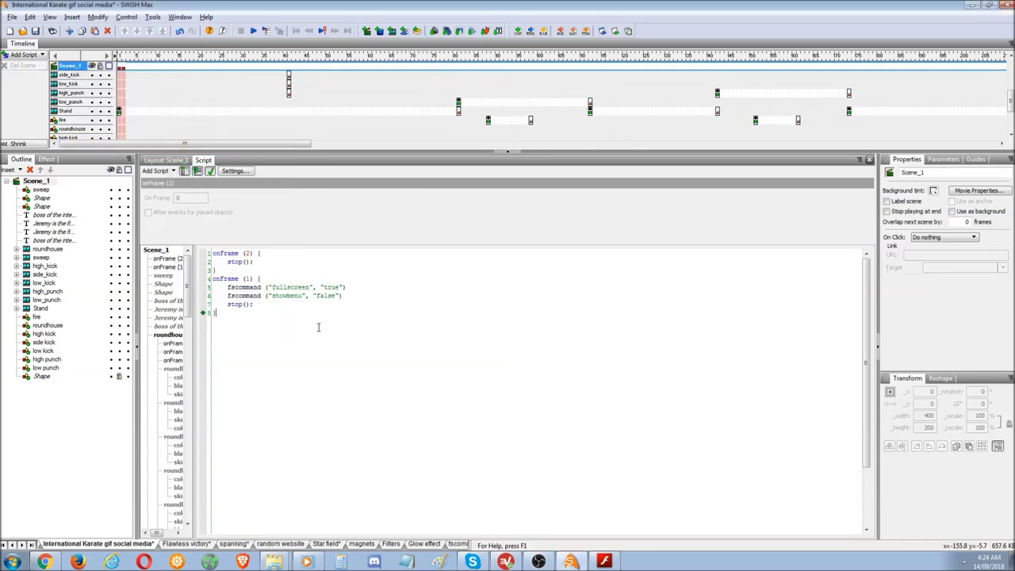
Delete the whole onFrame (1) block with the fscommand lines from the Scene_1 script, keeping the onFrame (2) block.
key("ctrl+a")
left_click(304, 318)
left_click_drag(304, 317, 212, 278)
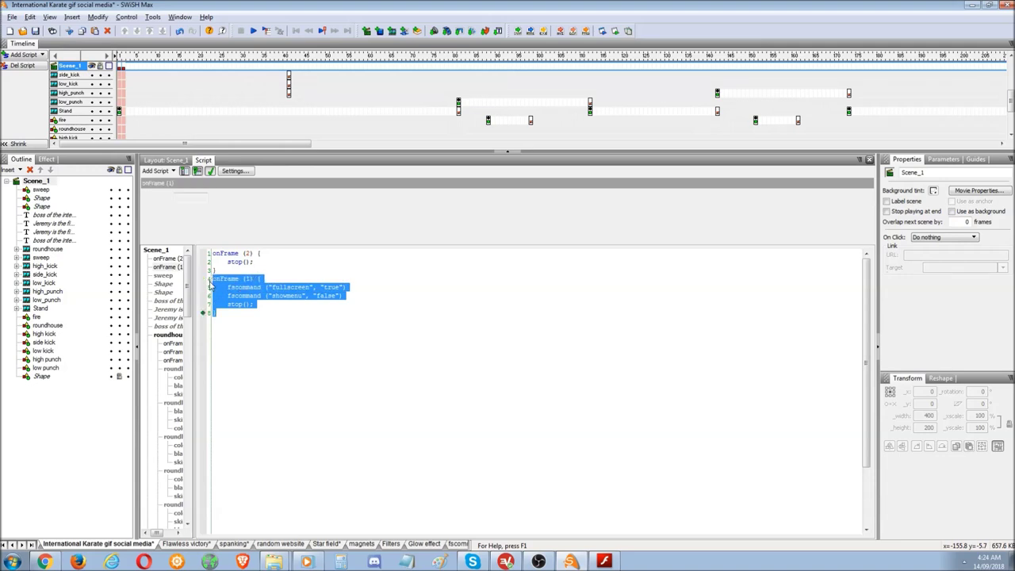
key("Delete")
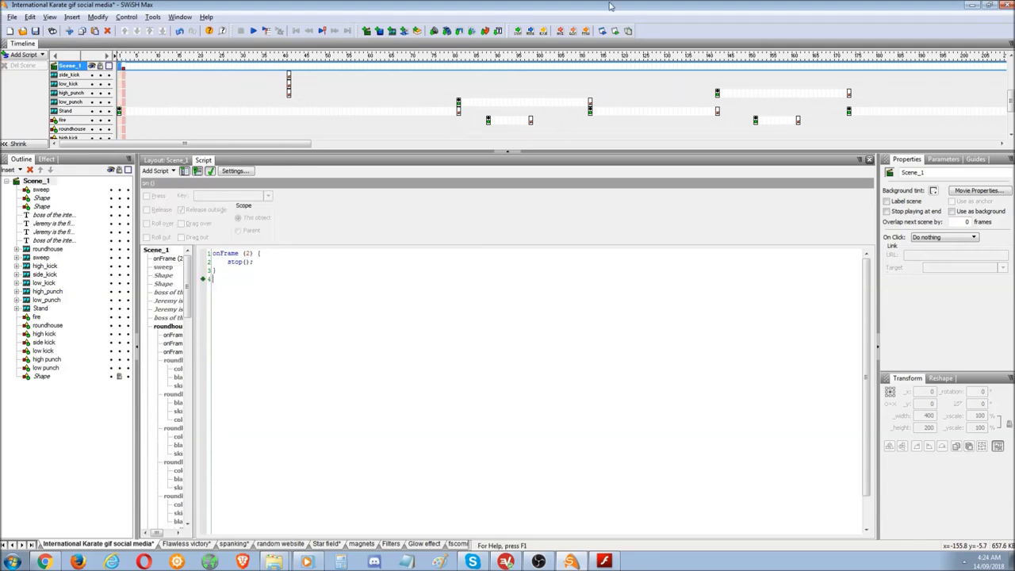
Test the International Karate movie without the fscommands, check the player's context menu, and close the player.
left_click(615, 32)
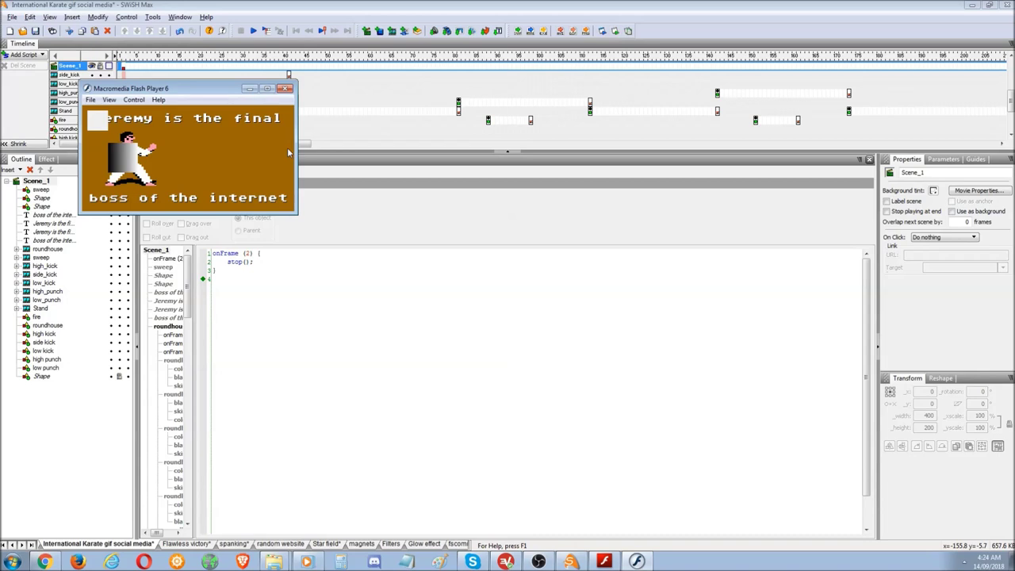
right_click(205, 136)
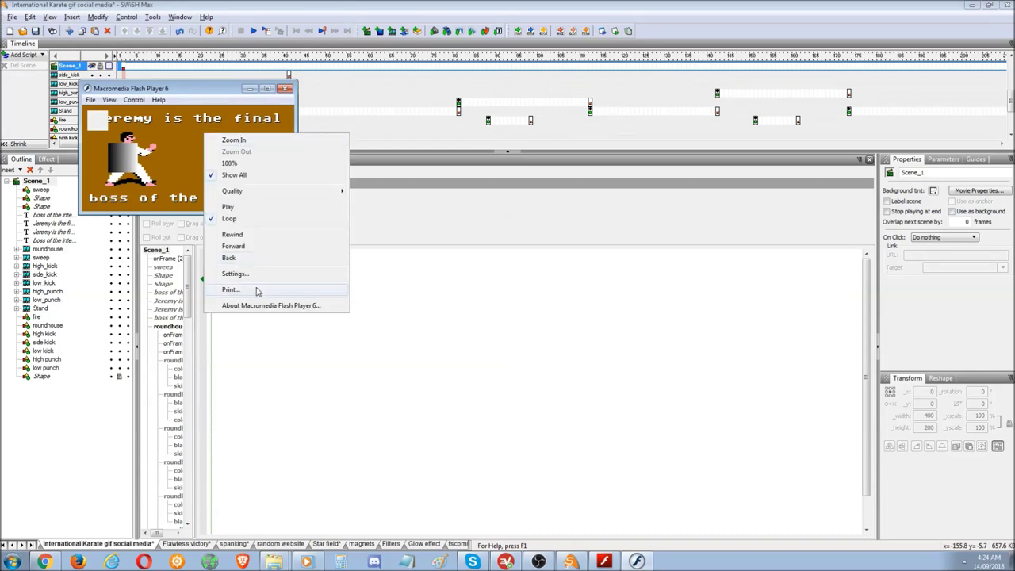
left_click(174, 167)
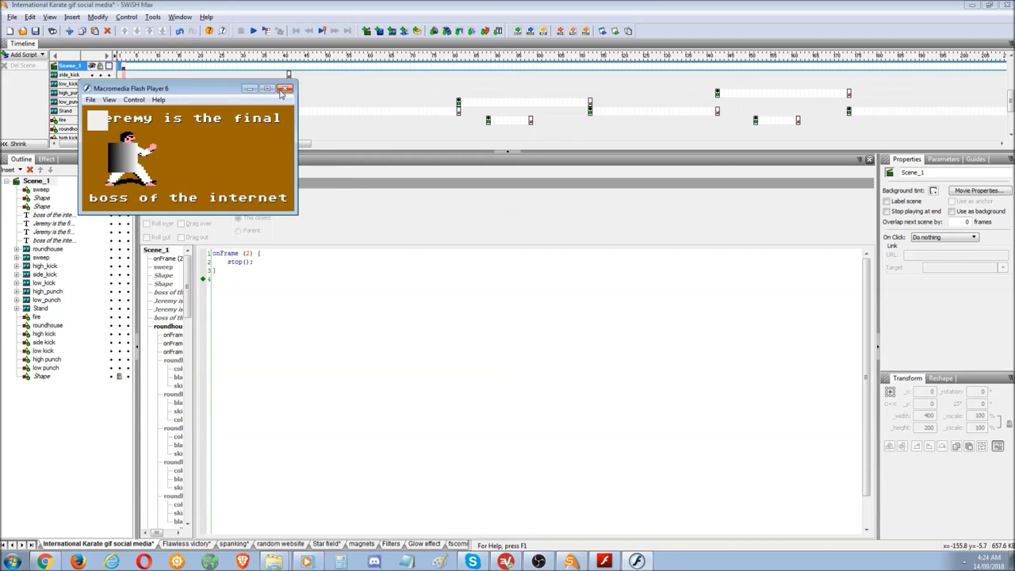
left_click(286, 88)
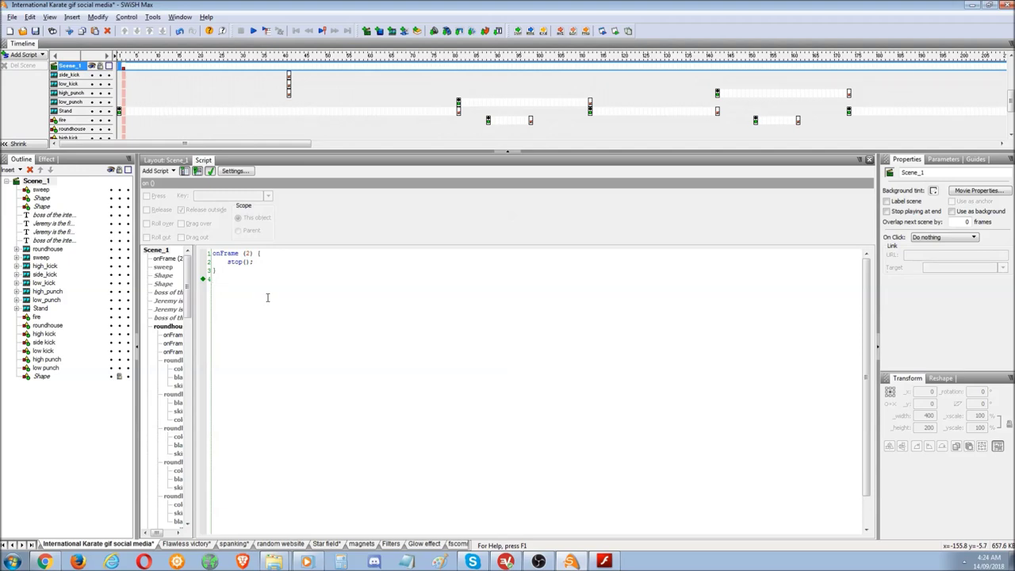
Open the Doubleteam project from the Animations folder, test it in the player, and close the player.
left_click(272, 561)
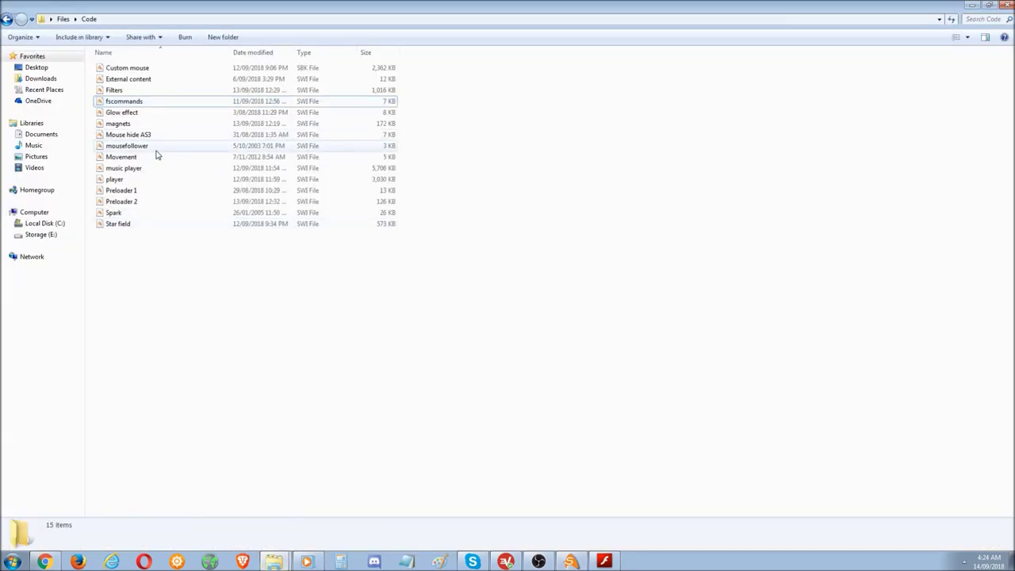
left_click(7, 19)
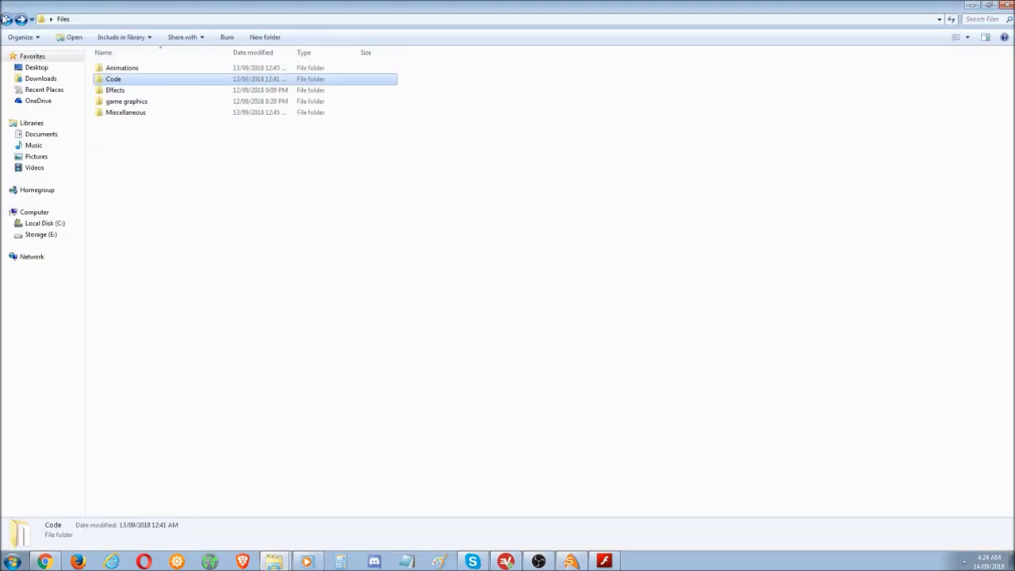
double_click(127, 68)
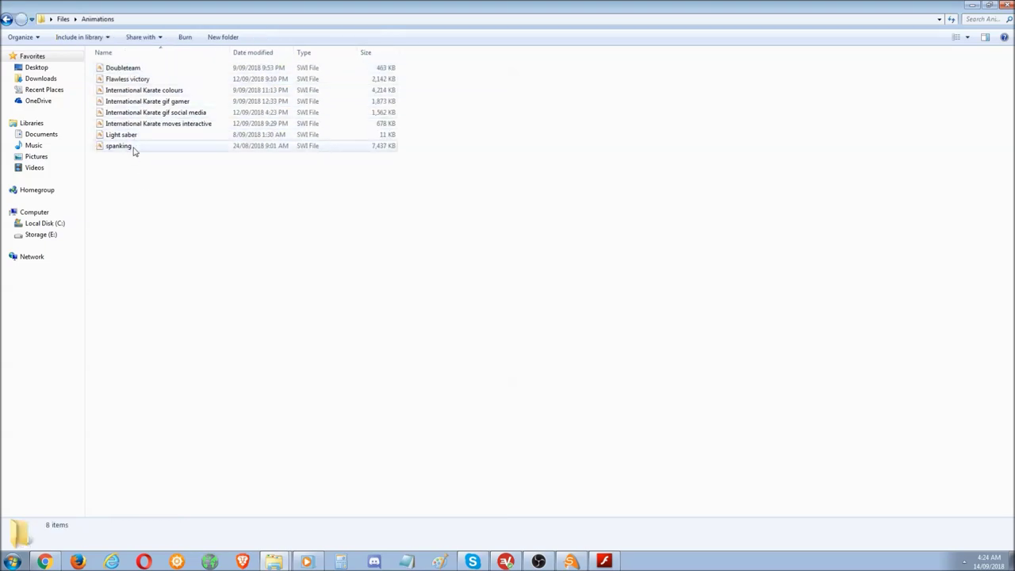
double_click(137, 69)
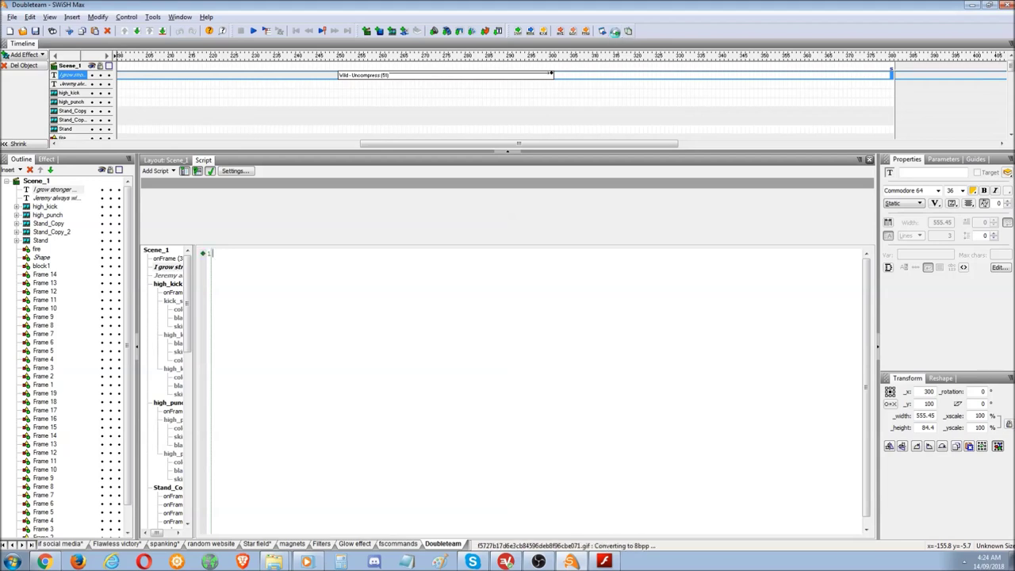
left_click(615, 31)
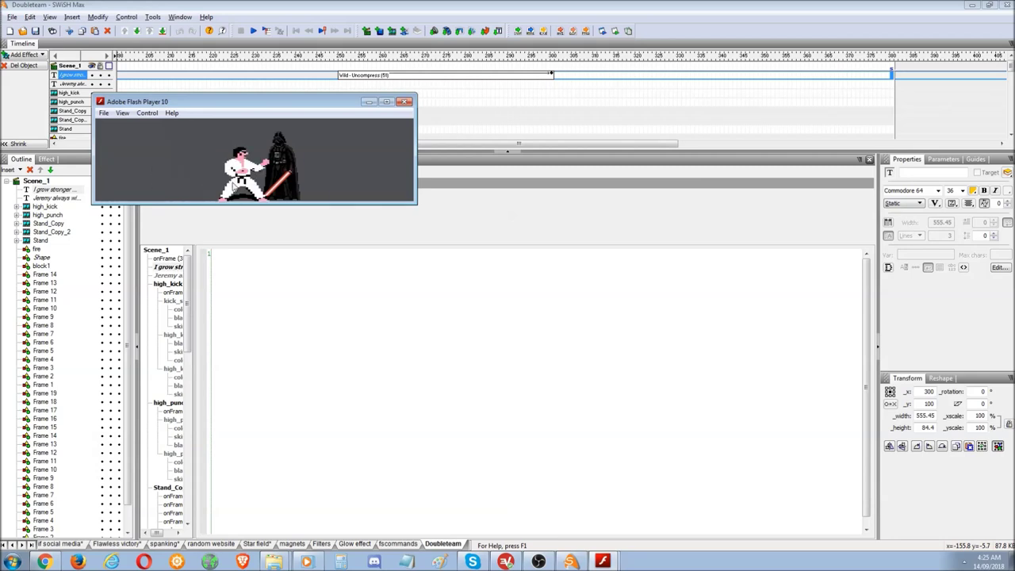
left_click(405, 103)
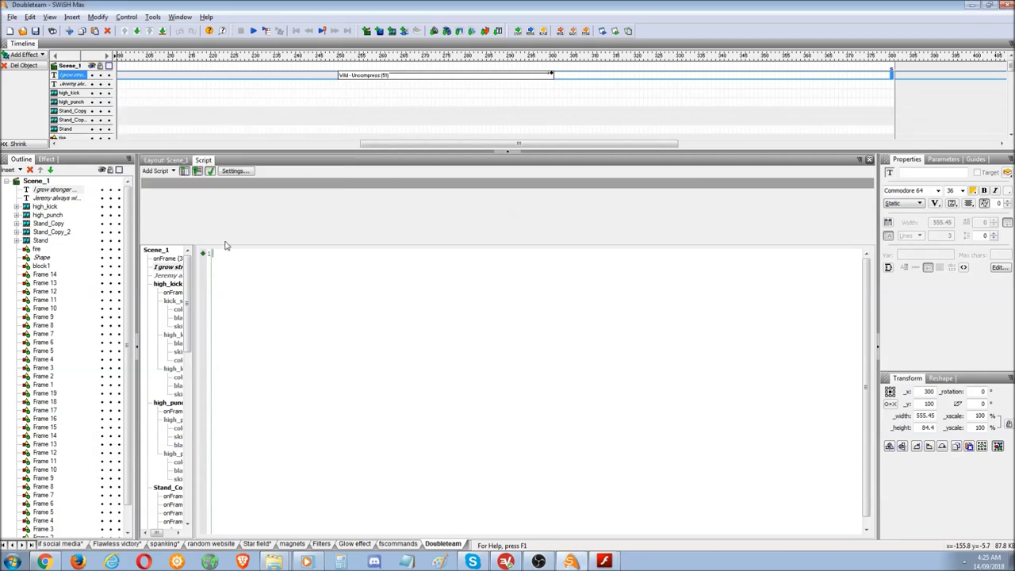
Examine the Frame images and the high_kick, high_punch and Stand sprites of the Doubleteam scene in the layout view.
left_click(43, 300)
left_click(41, 265)
left_click(45, 273)
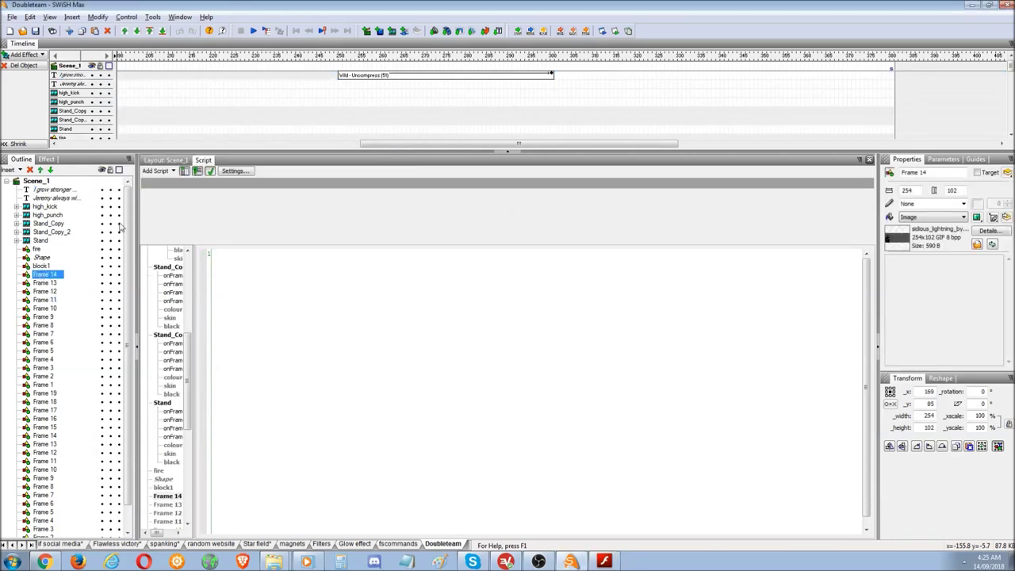
left_click(165, 160)
left_click(44, 325)
left_click(43, 300)
left_click(44, 350)
left_click(44, 360)
left_click(54, 207)
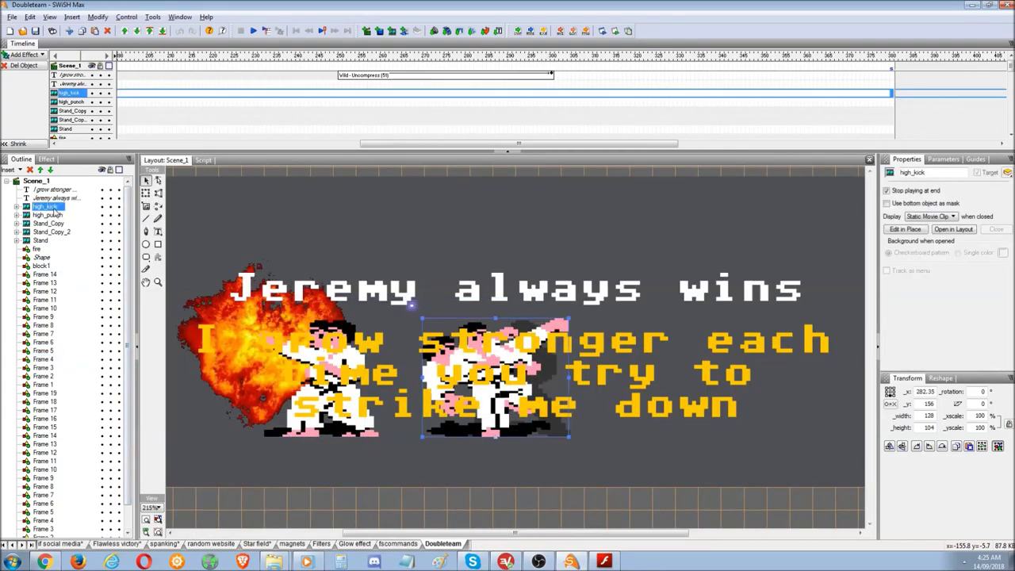
left_click(43, 241)
left_click(45, 207, "shift")
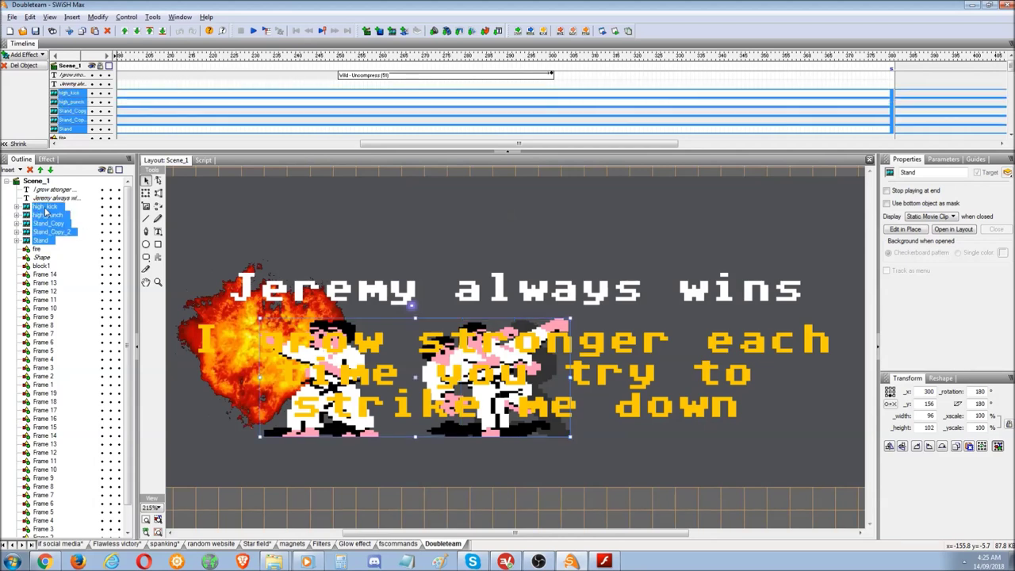
Inspect the component shapes inside the Stand sprite and the parts of the high_kick sprite, collapsing each again.
left_click(18, 243)
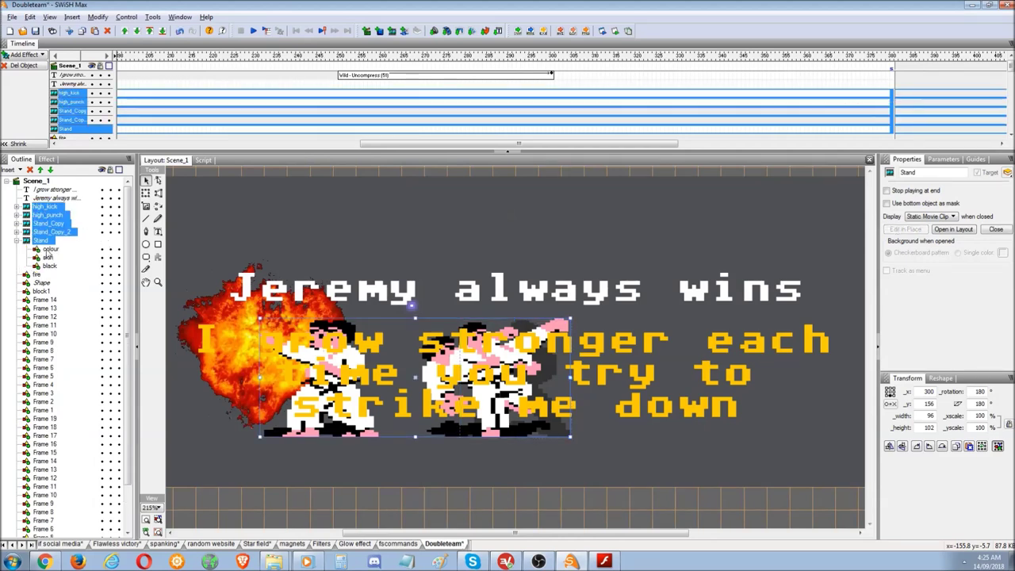
left_click(49, 265)
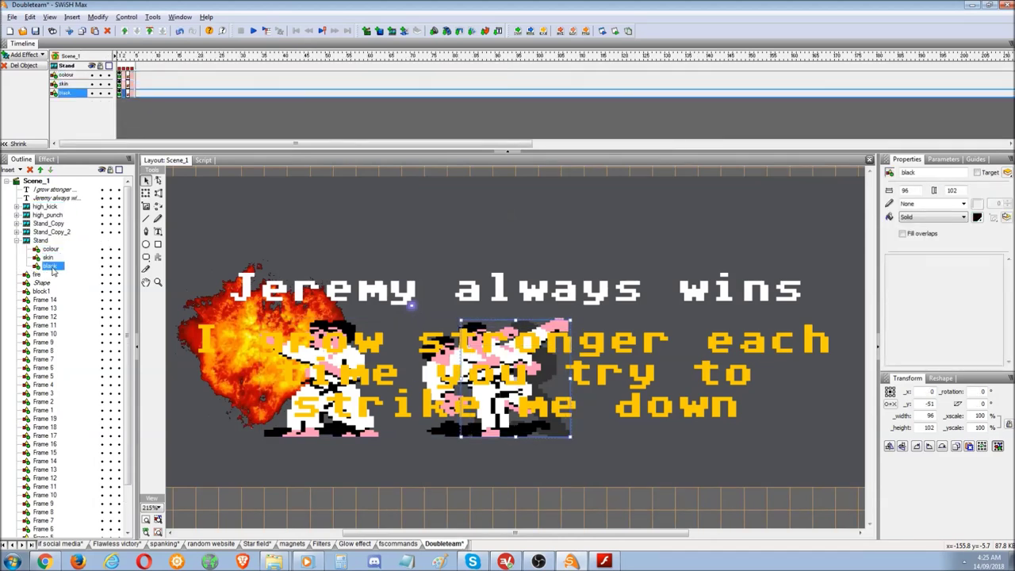
left_click(18, 243)
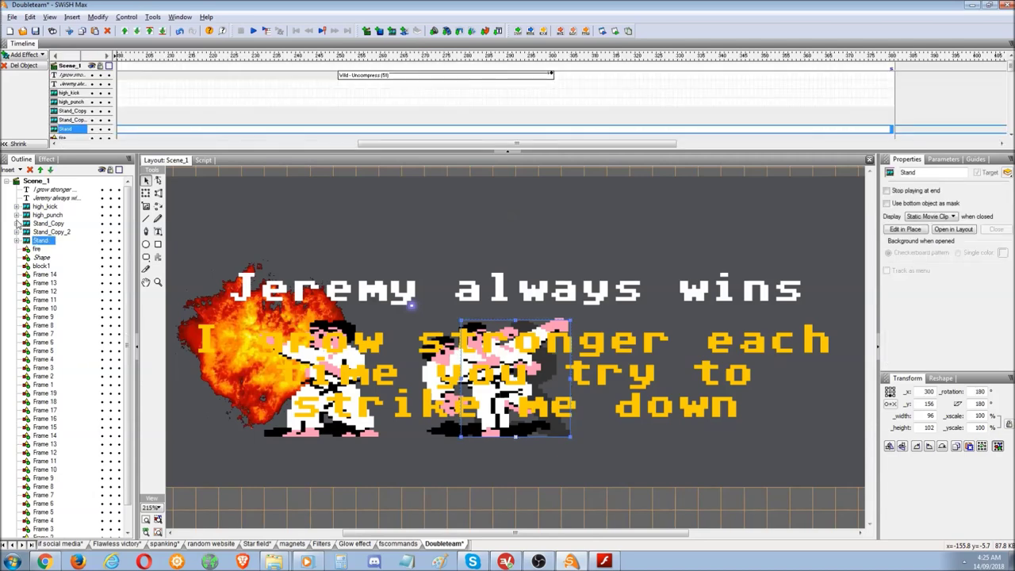
left_click(43, 207)
left_click(17, 207)
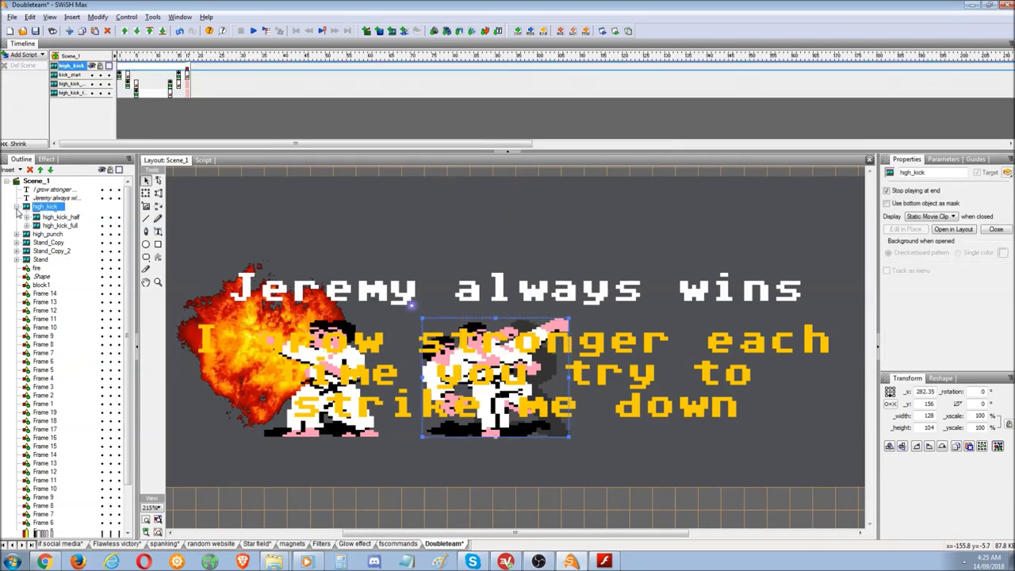
left_click(16, 207)
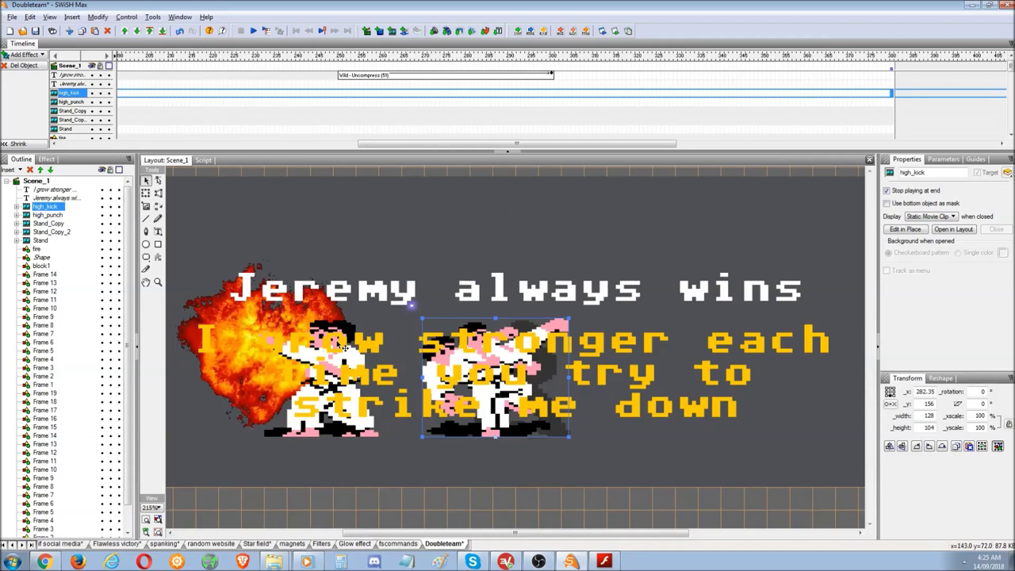
Select the bottommost background Shape in the Doubleteam scene and change its solid fill to green.
left_click(185, 257)
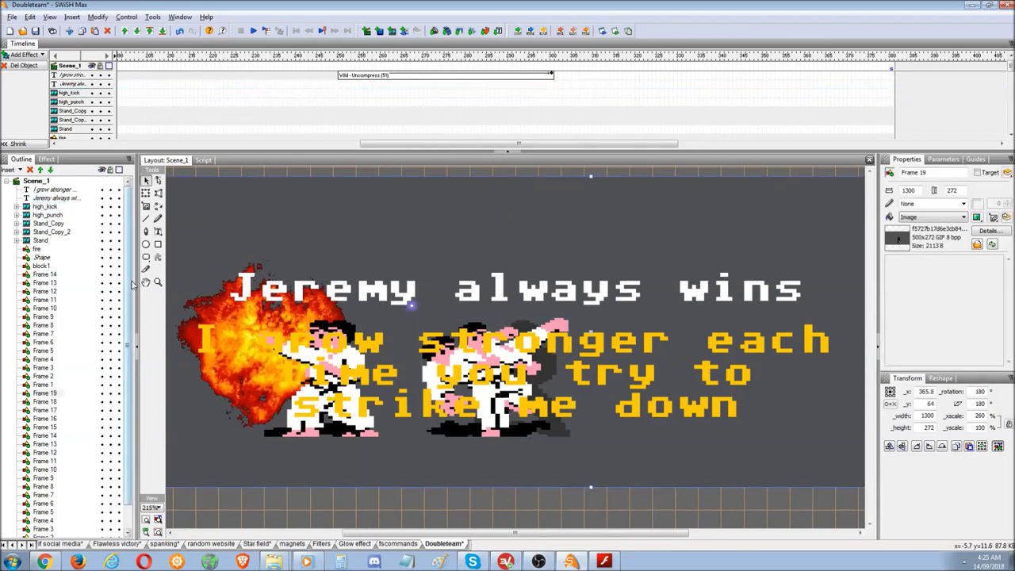
scroll(131, 307, "down", 1)
left_click(44, 530)
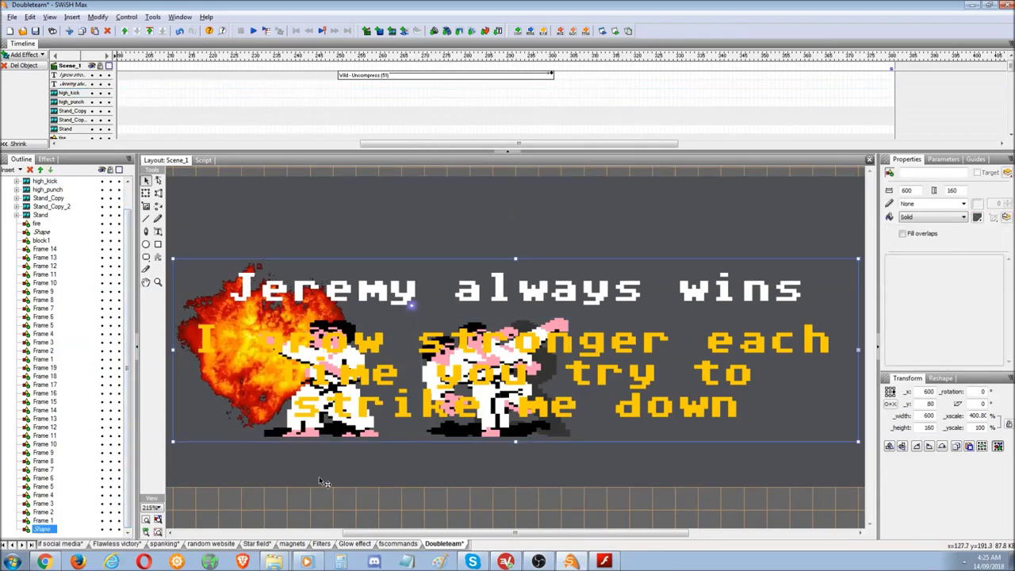
left_click(977, 219)
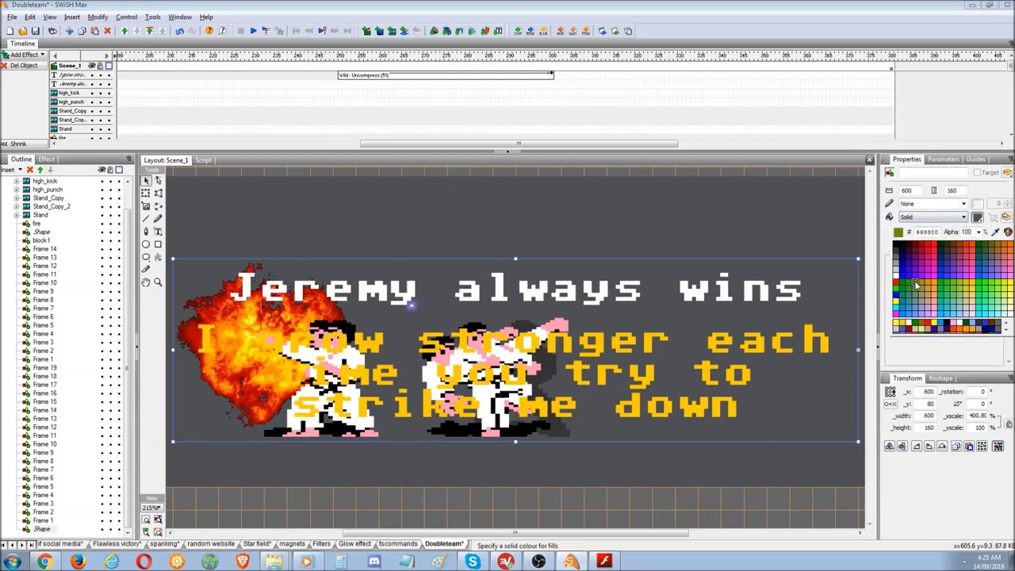
left_click(906, 287)
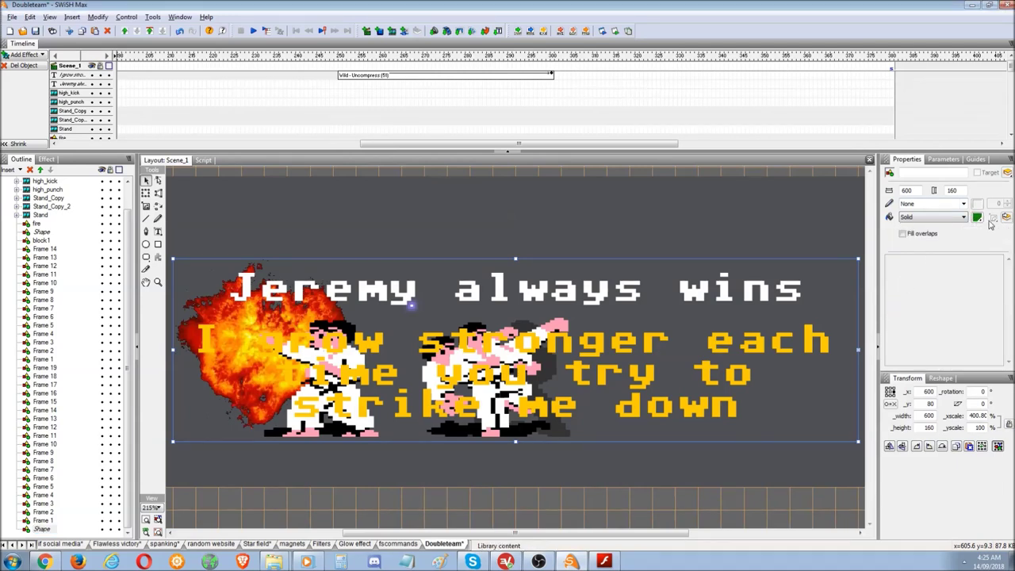
Try to move the large Frame 19 image away from the background Shape in the layout.
left_click(200, 480)
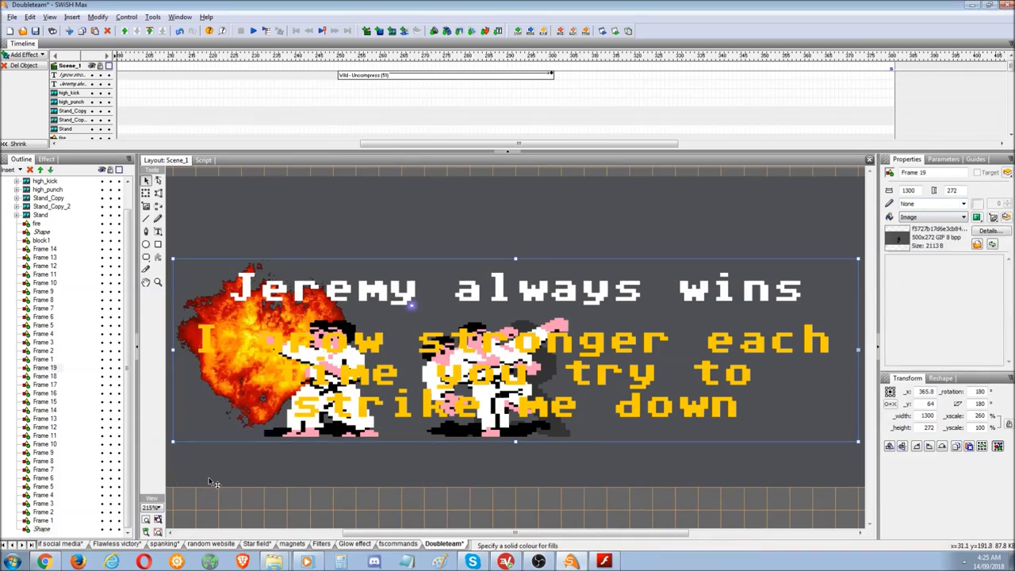
left_click_drag(209, 469, 230, 426)
scroll(130, 508, "up", 1)
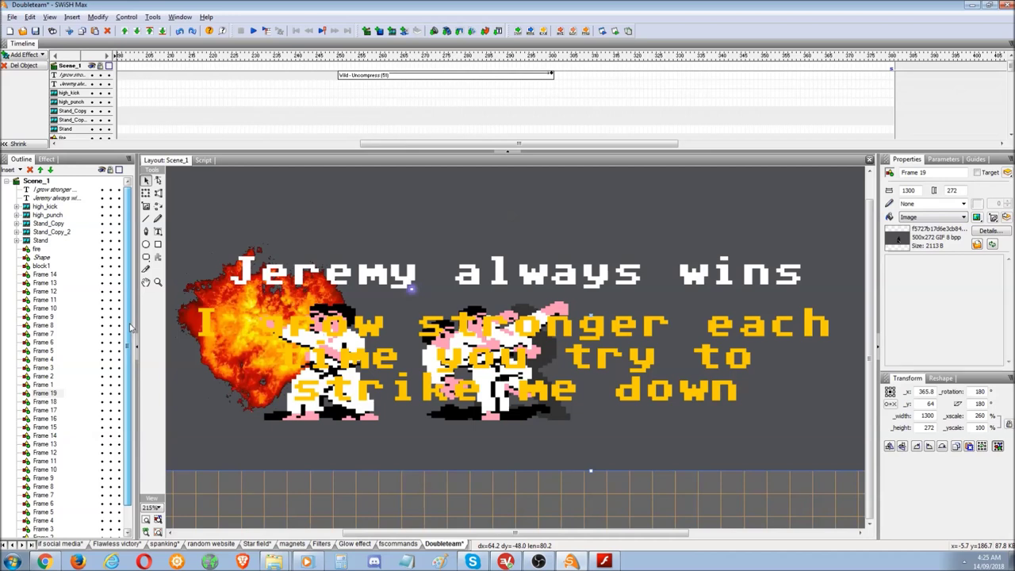
scroll(131, 328, "down", 1)
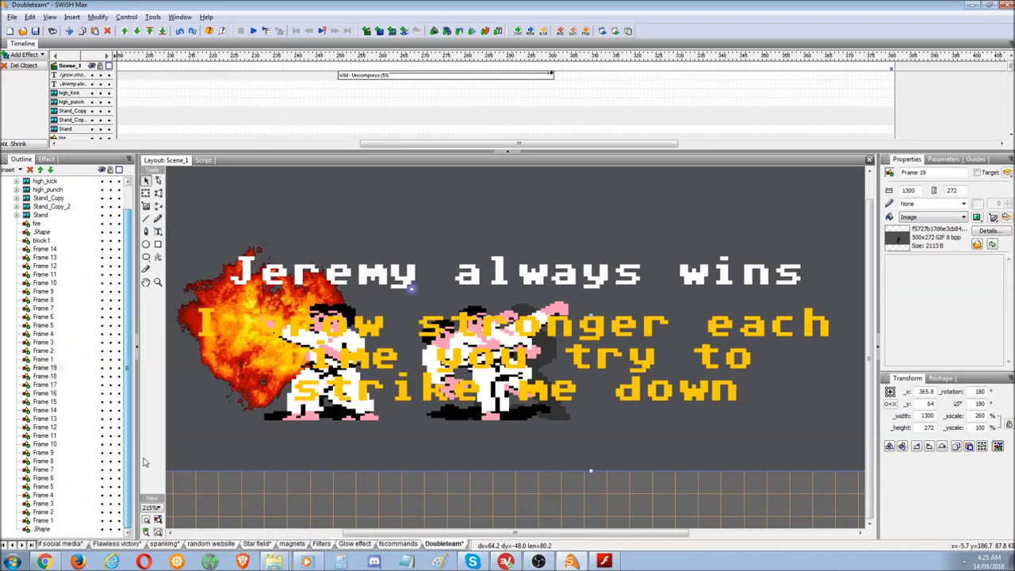
scroll(131, 317, "up", 1)
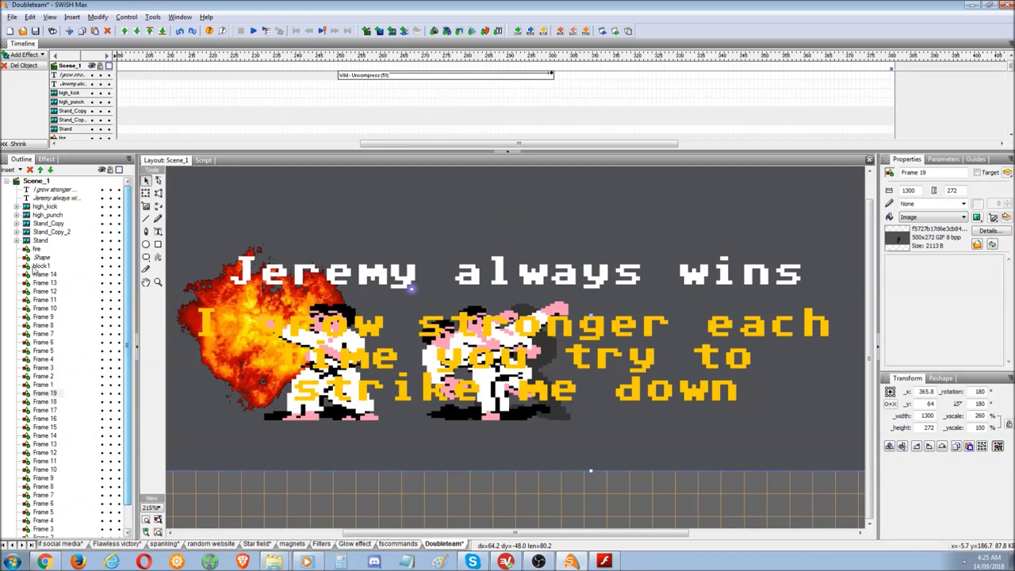
Review how Scene_1 is organised, from the white text object to the colour and black shapes inside the Stand sprite.
left_click(8, 183)
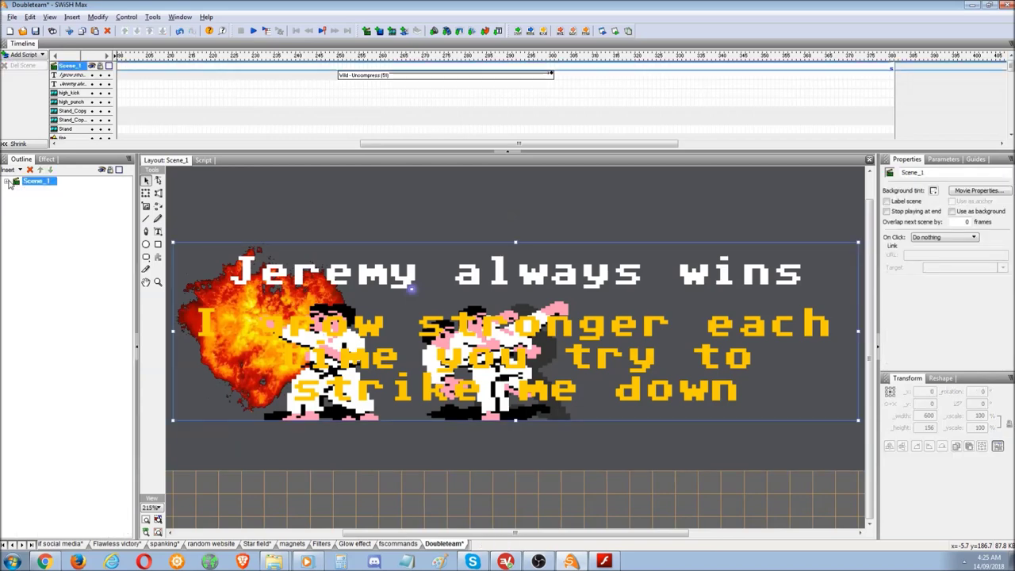
left_click(7, 181)
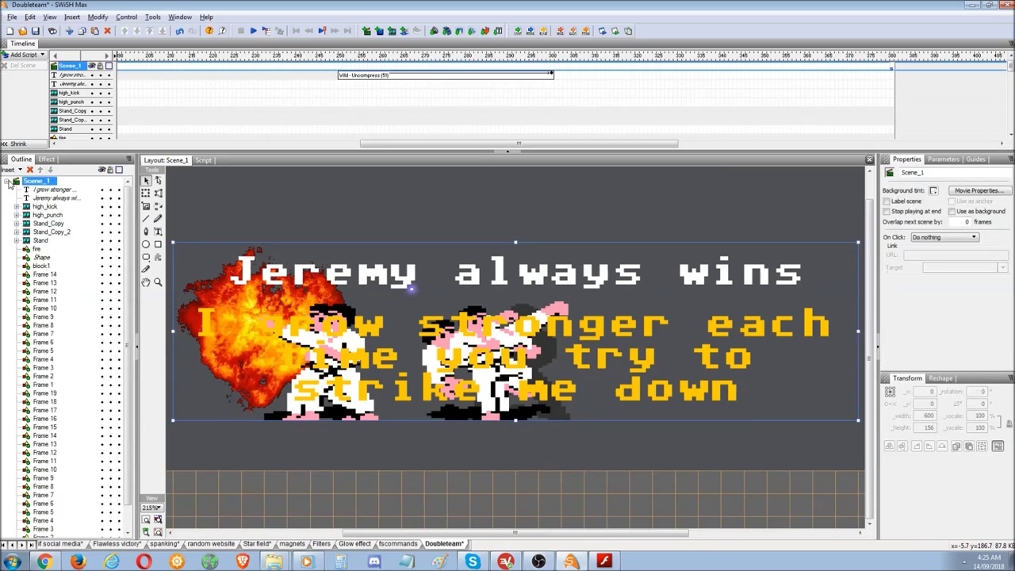
left_click(57, 199)
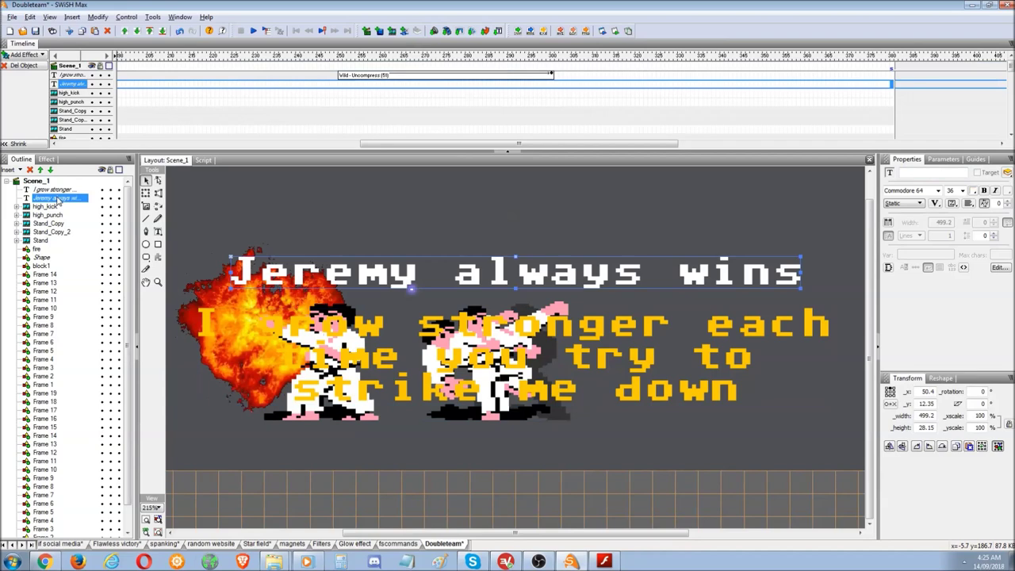
left_click(42, 240)
left_click(16, 241)
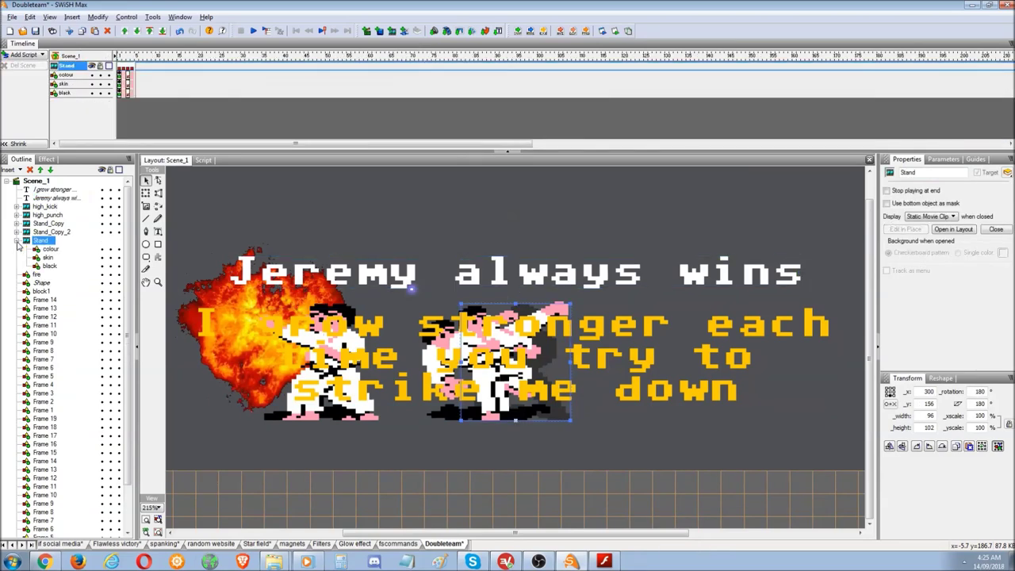
left_click(49, 249)
left_click(49, 267)
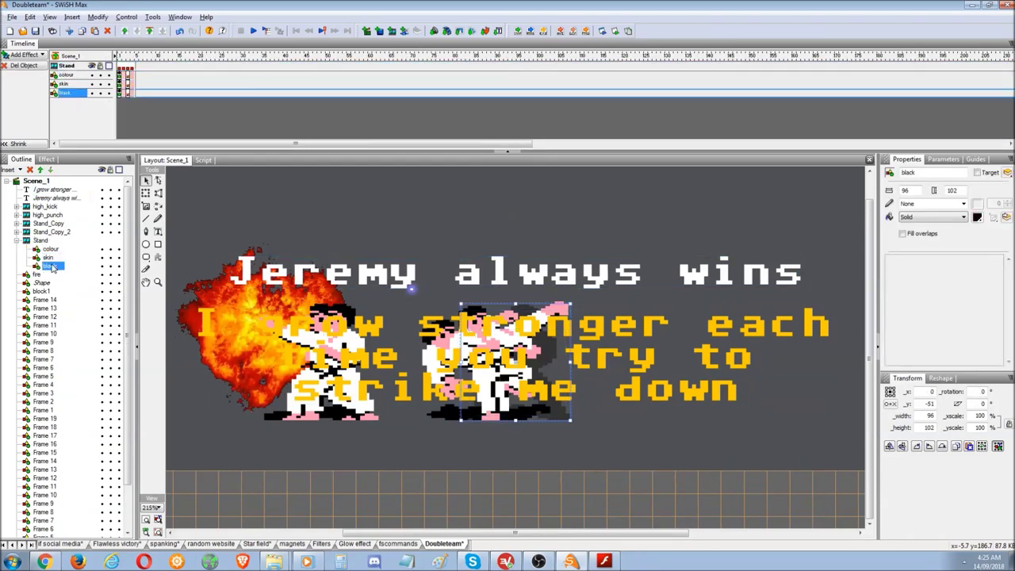
left_click(17, 242)
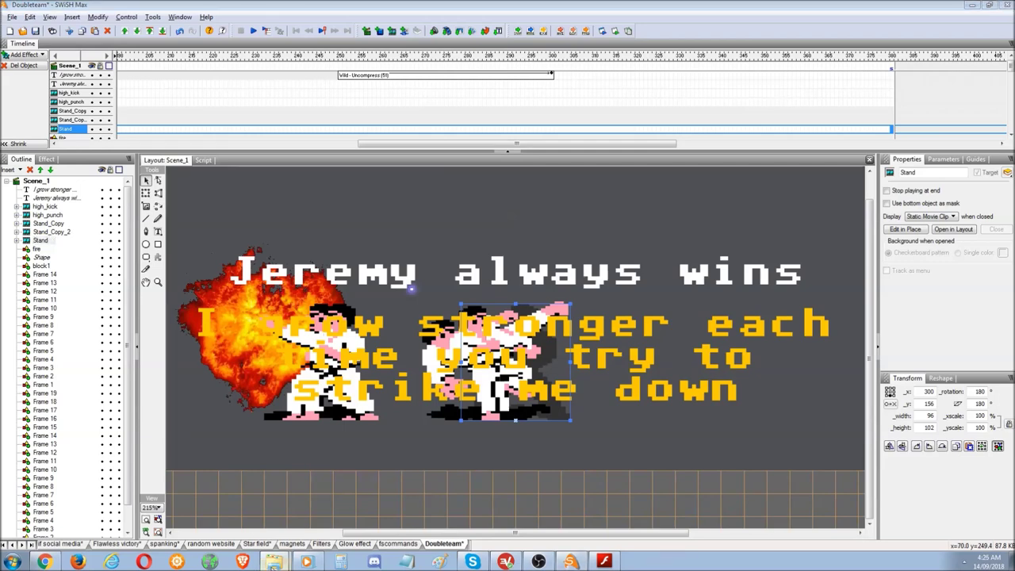
Open the Flames file from the Effects folder and test its mouse-following and stationary flames in the Flash player.
left_click(274, 562)
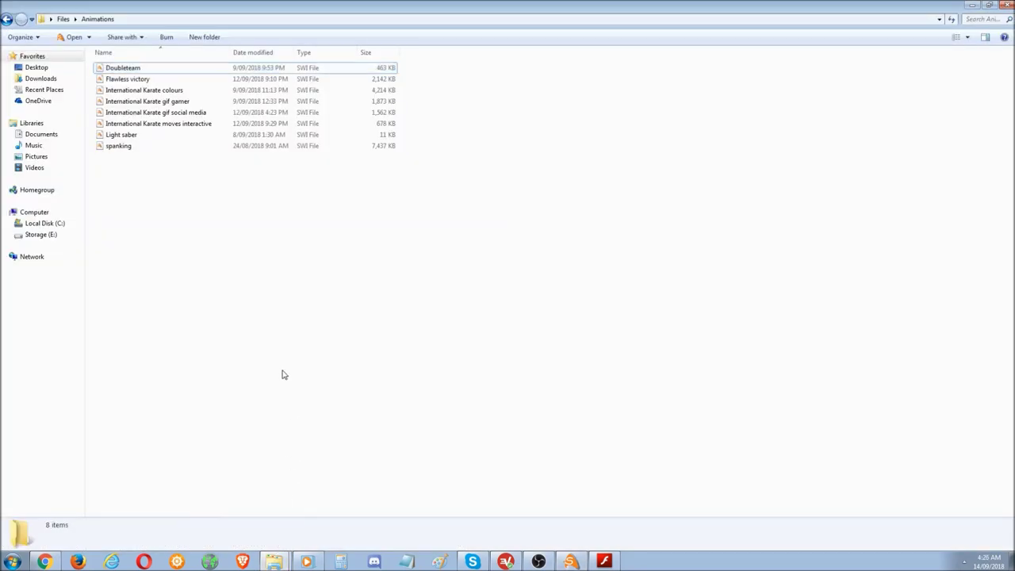
left_click(6, 19)
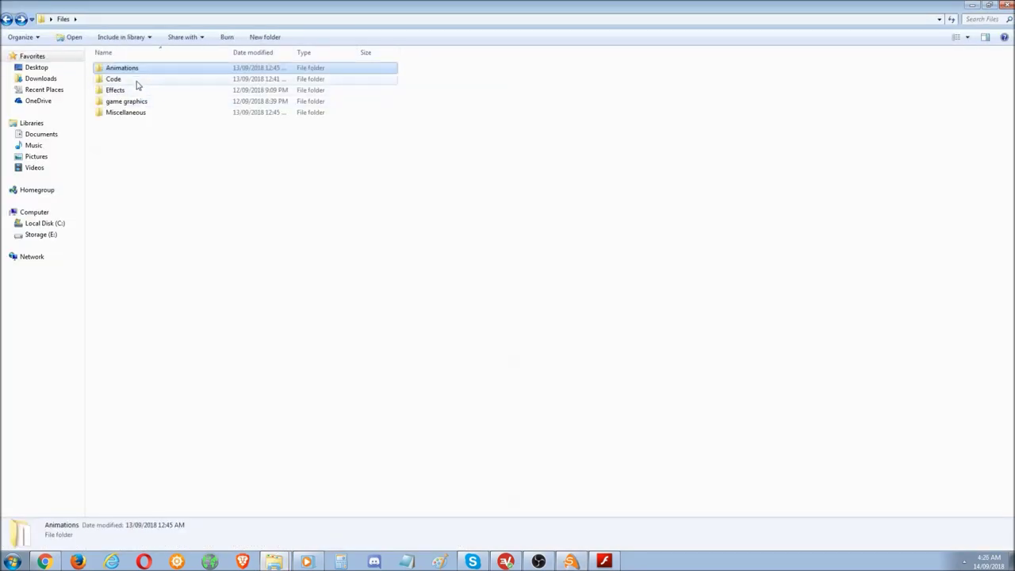
double_click(135, 89)
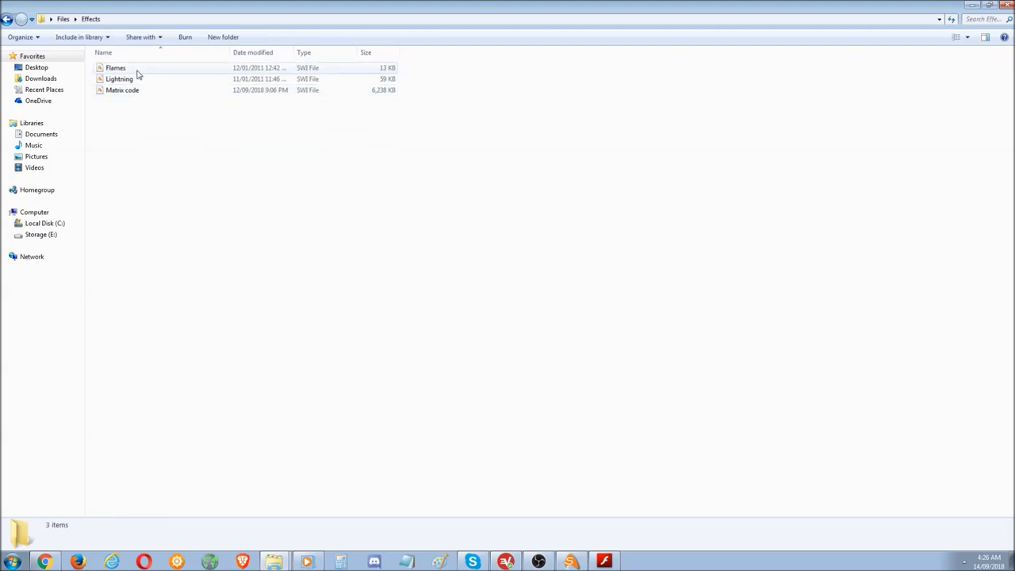
double_click(127, 69)
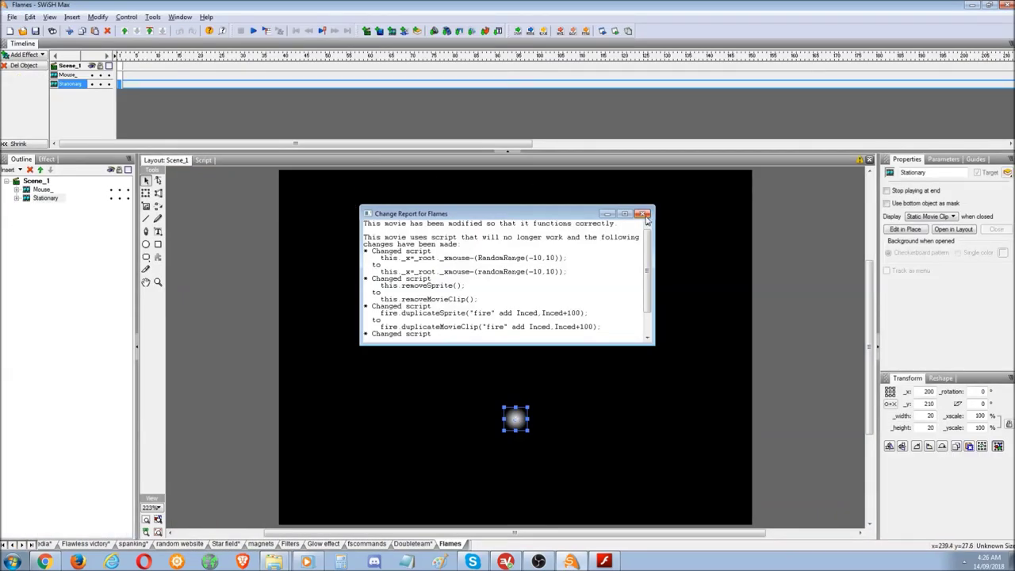
left_click(644, 215)
left_click(615, 31)
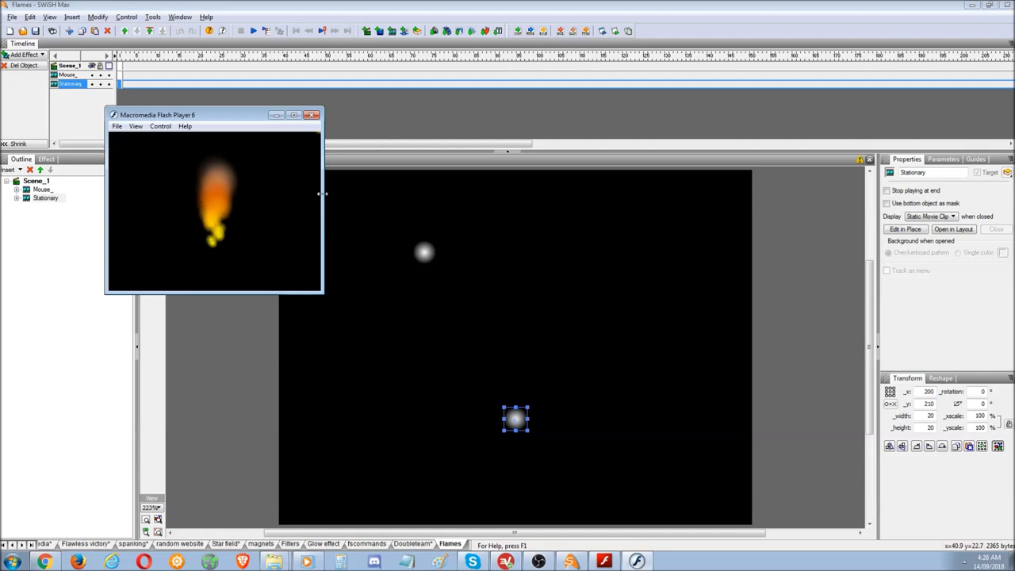
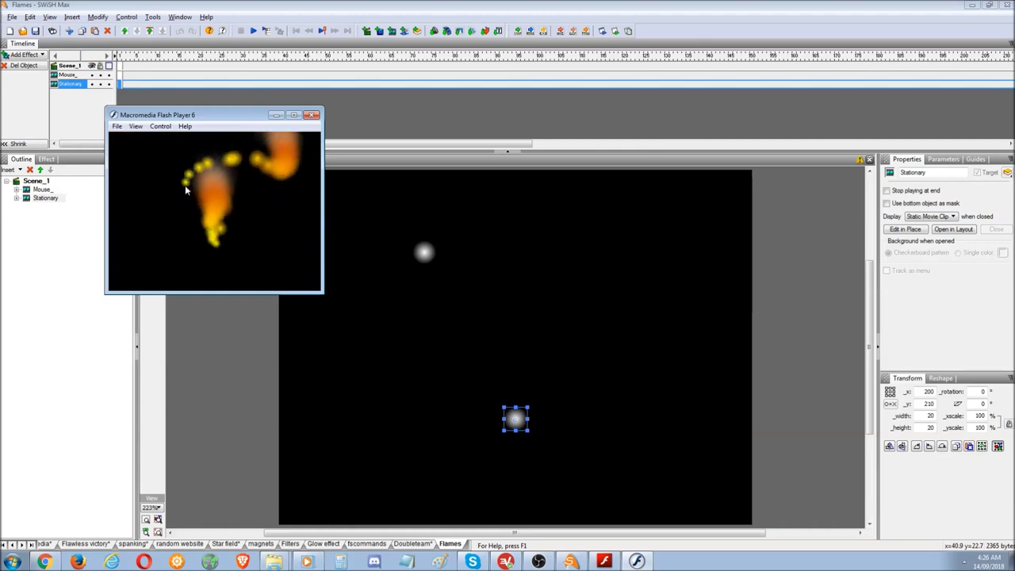
left_click(312, 116)
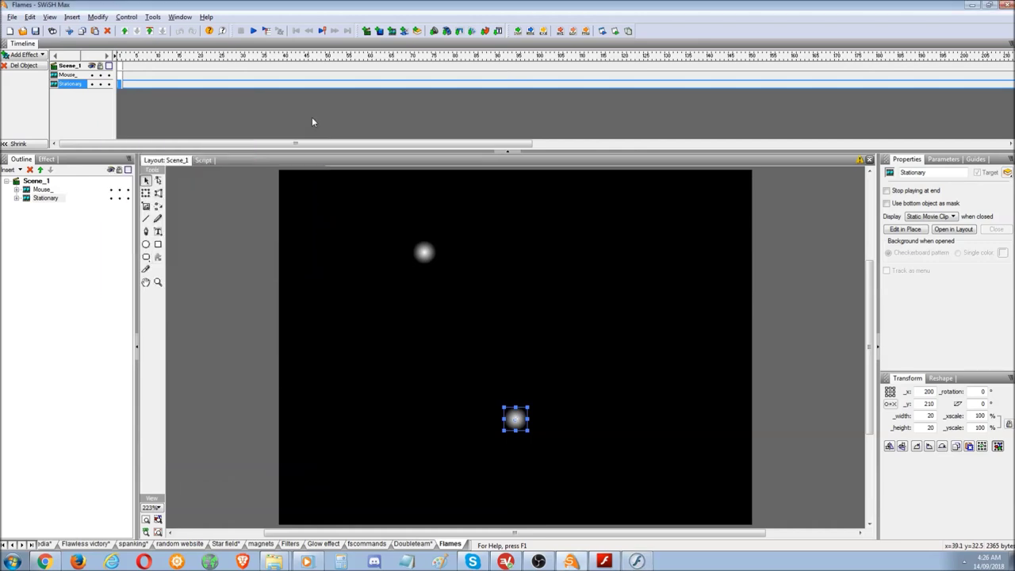
Open the Lightning file from the Effects folder and run it in the Flash player.
left_click(273, 563)
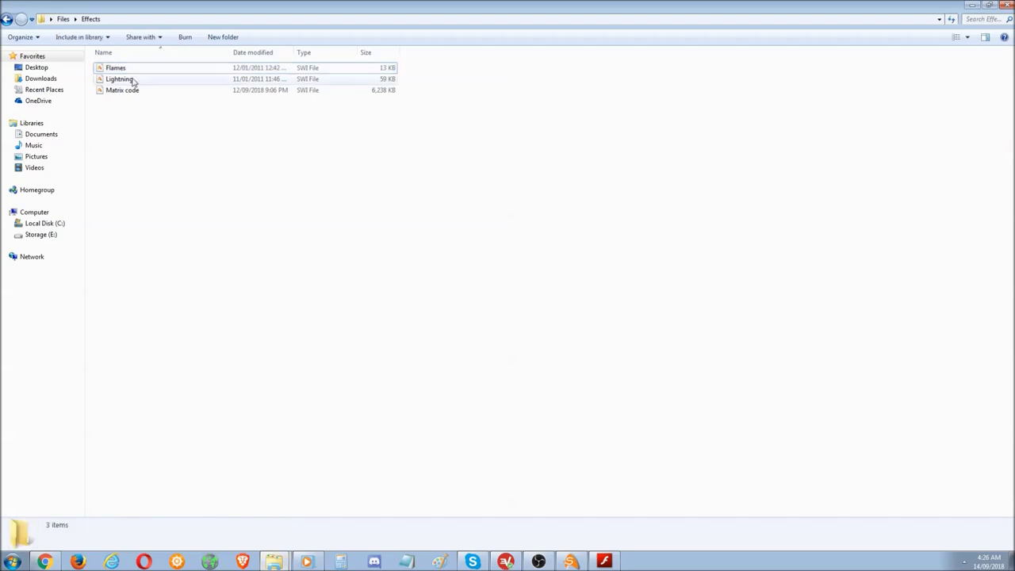
double_click(134, 83)
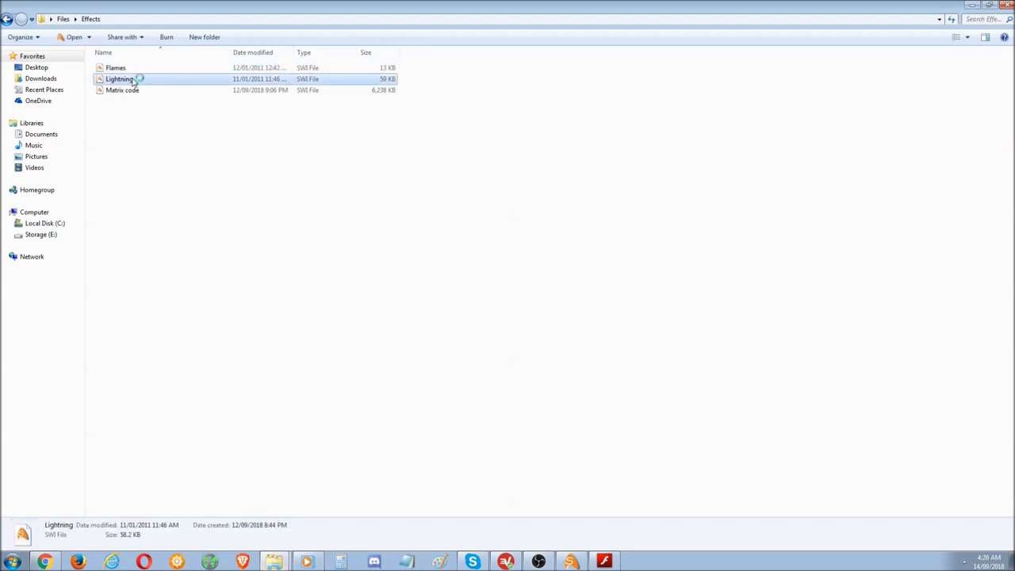
left_click(615, 31)
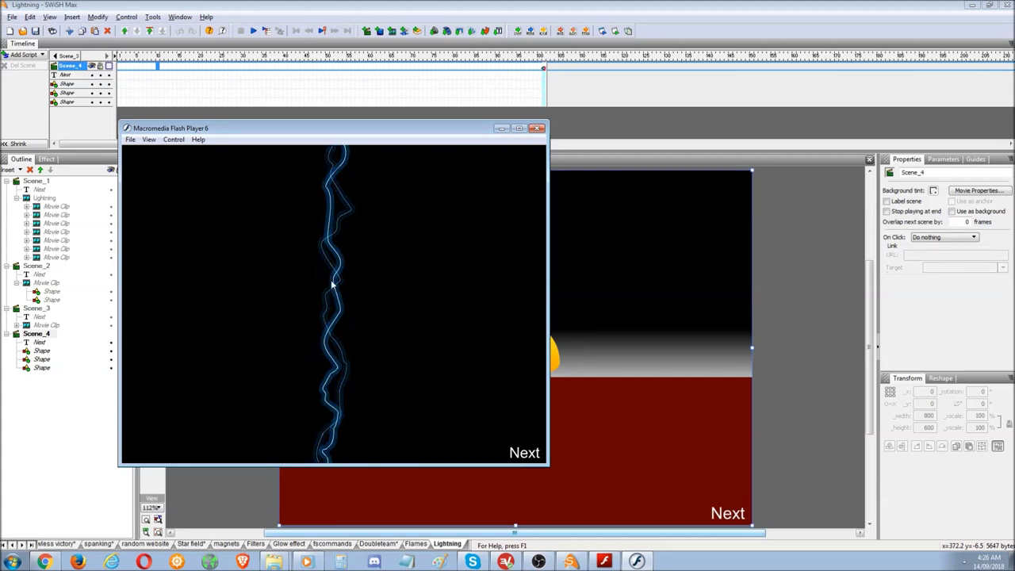
Preview the Lightning movie's scenes using its Next link and close the player.
right_click(323, 309)
key("Escape")
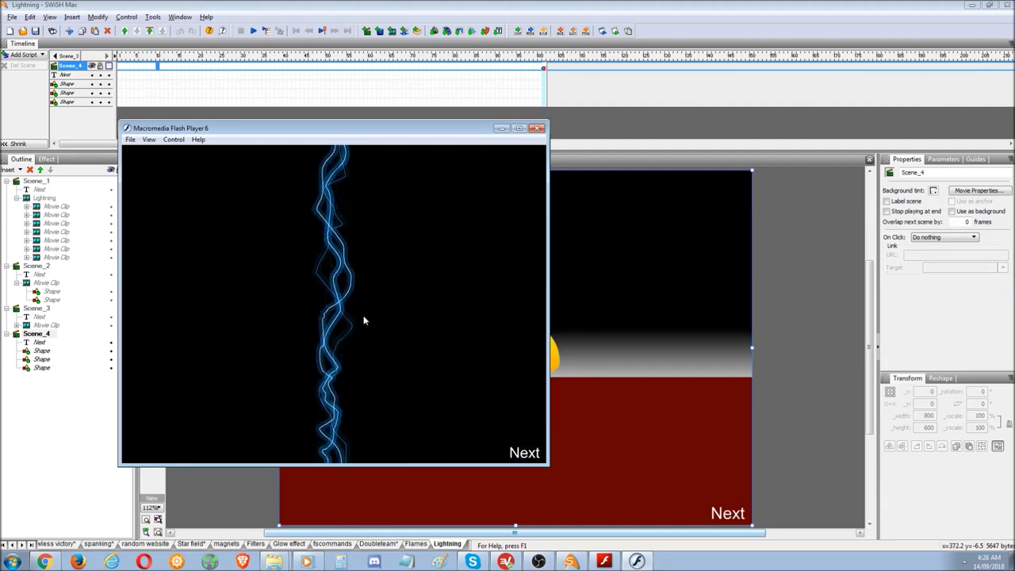
left_click(524, 454)
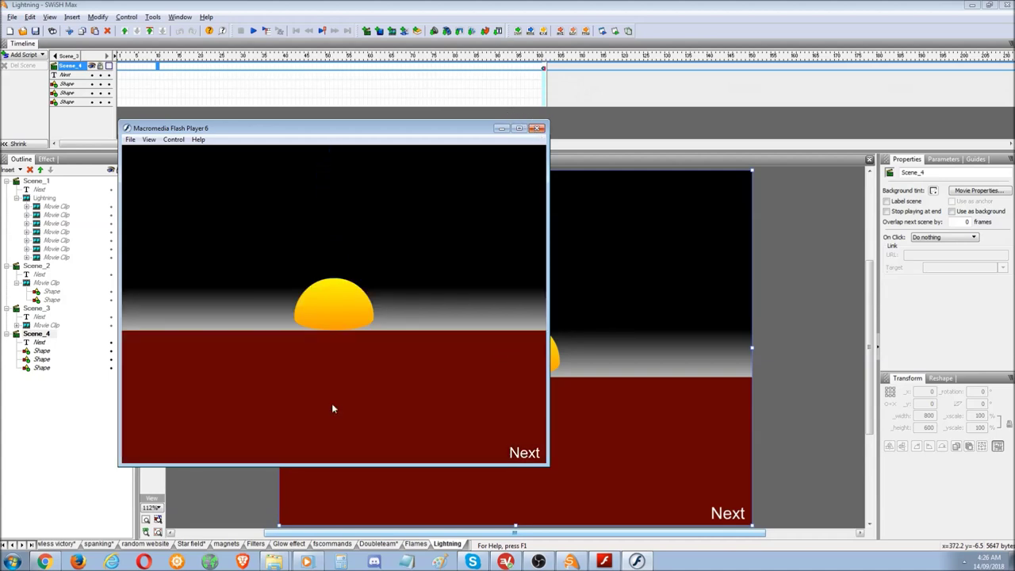
left_click(523, 452)
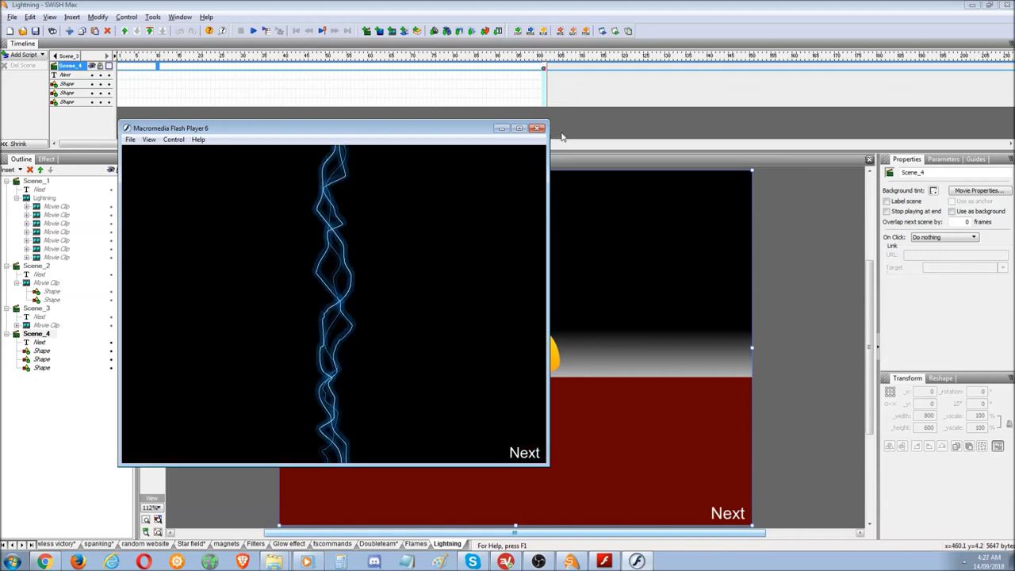
left_click(537, 128)
Examine the Lightning sprite in Scene_1 and its first three movie clips.
left_click(45, 199)
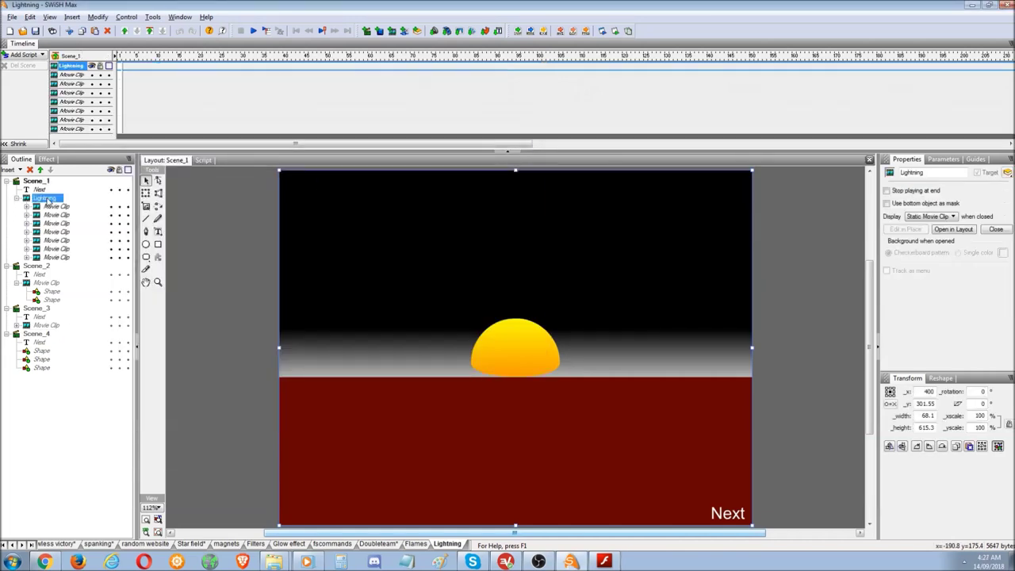
left_click(55, 206)
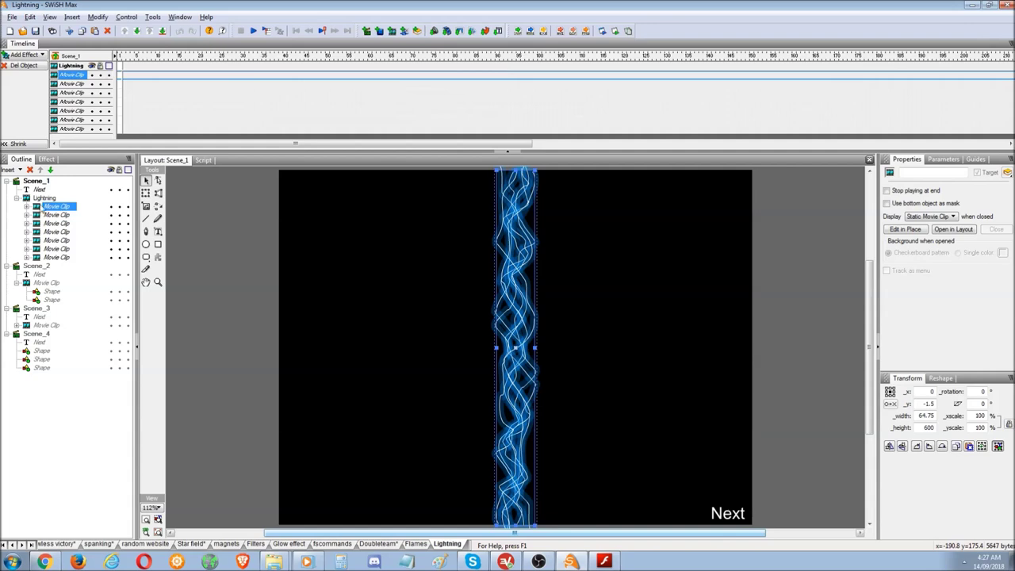
left_click(60, 216)
left_click(59, 224)
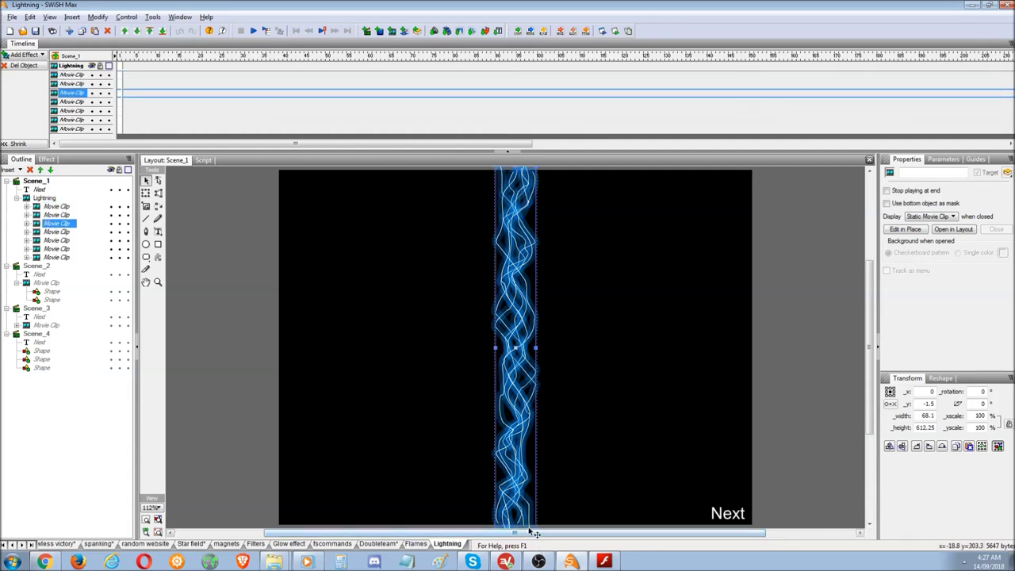
Hide every movie clip inside the Lightning sprite except the first one.
left_click(110, 215)
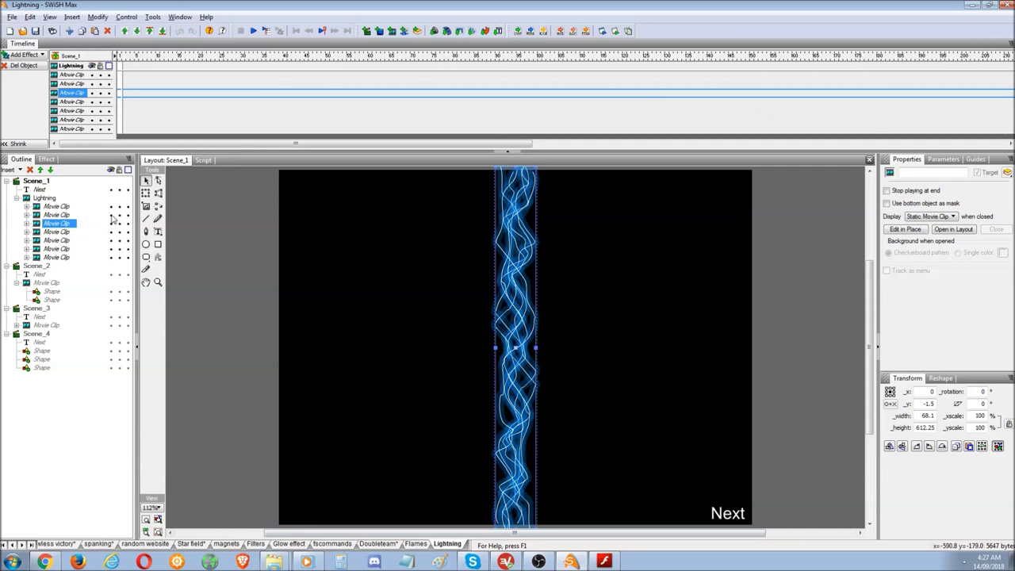
left_click(110, 224)
left_click(110, 231)
left_click(110, 240)
left_click(111, 248)
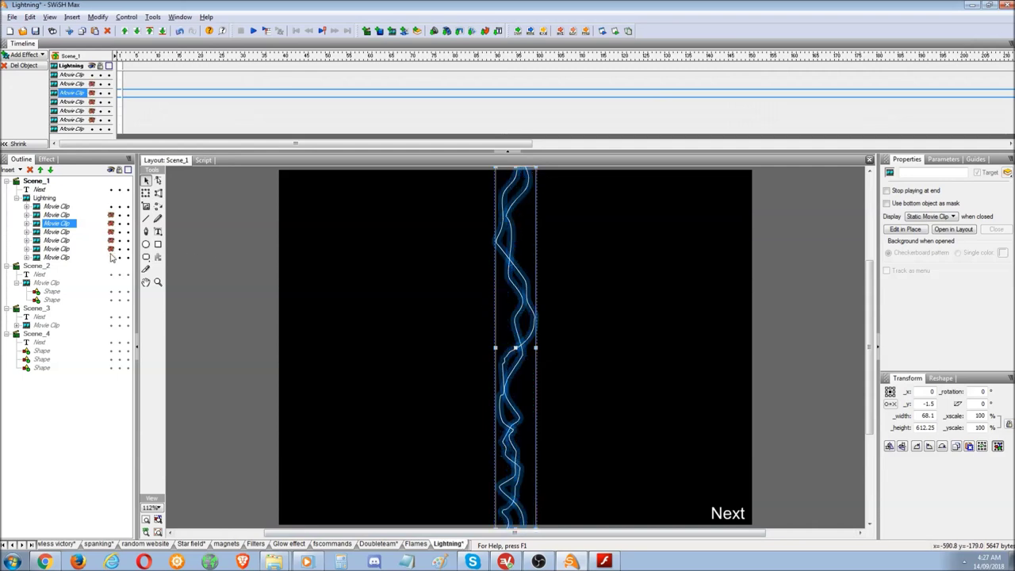
left_click(110, 257)
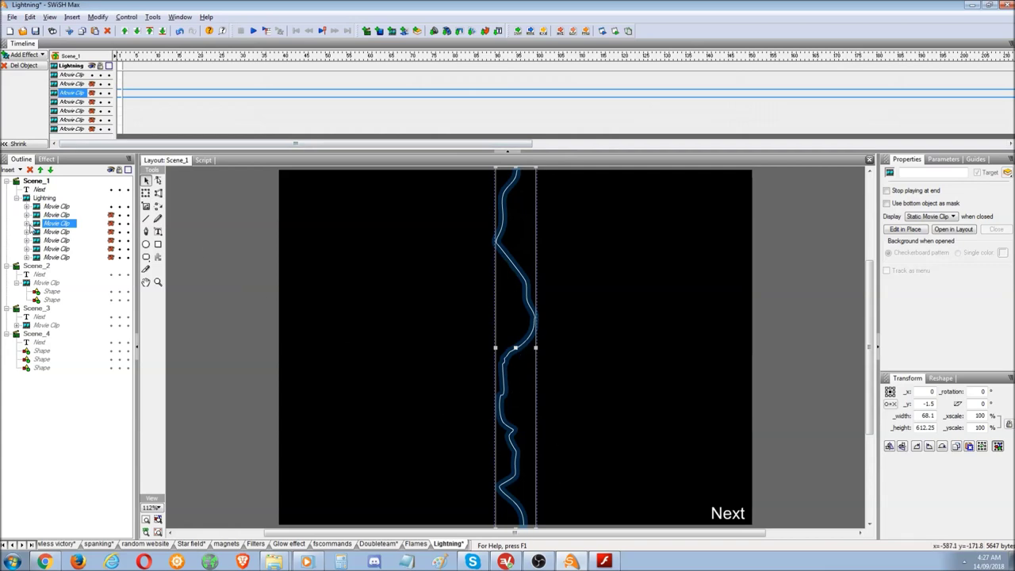
Expand the third movie clip in the Lightning sprite and compare its two Shapes.
left_click(26, 223)
left_click(62, 231)
left_click(64, 240)
left_click(64, 233)
left_click(65, 241)
left_click(65, 232)
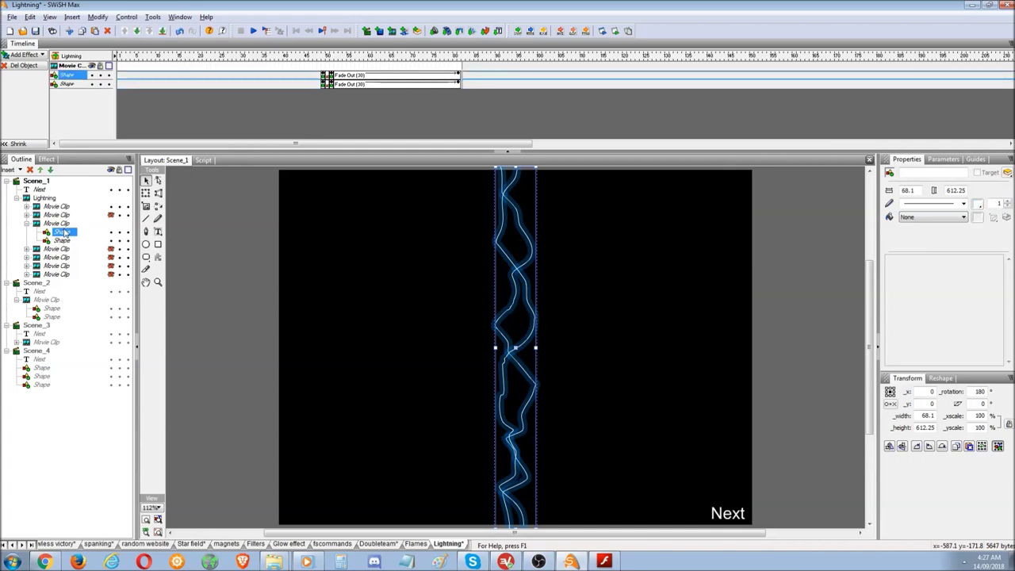
Check the line colour and line width of both Shapes in the third Lightning movie clip.
left_click(978, 204)
left_click(981, 208)
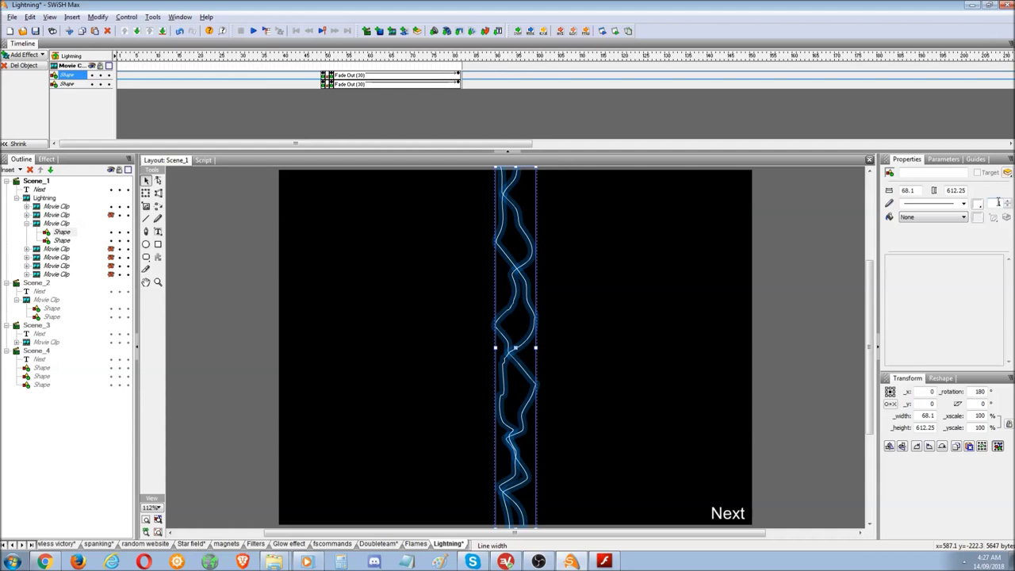
left_click(62, 241)
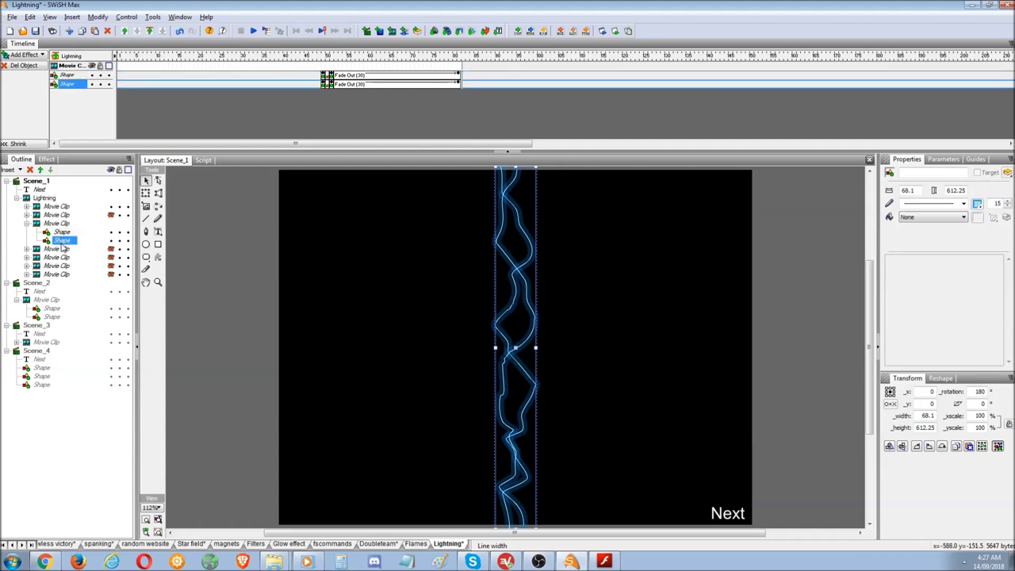
left_click(998, 203)
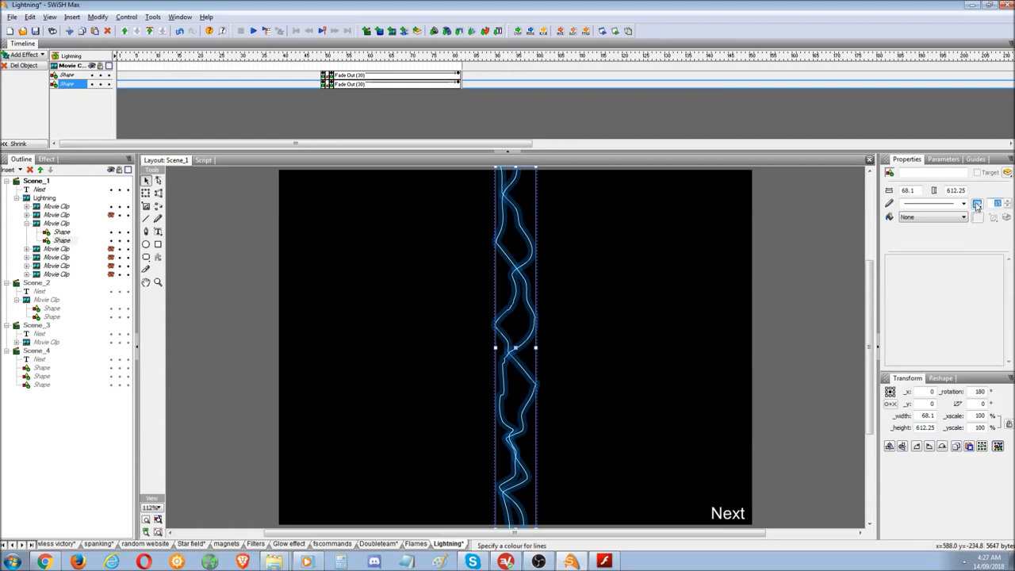
Try line alpha 100 and a more transparent setting on the third clip's lower Shape, and restore its original alpha of 25.
left_click(977, 205)
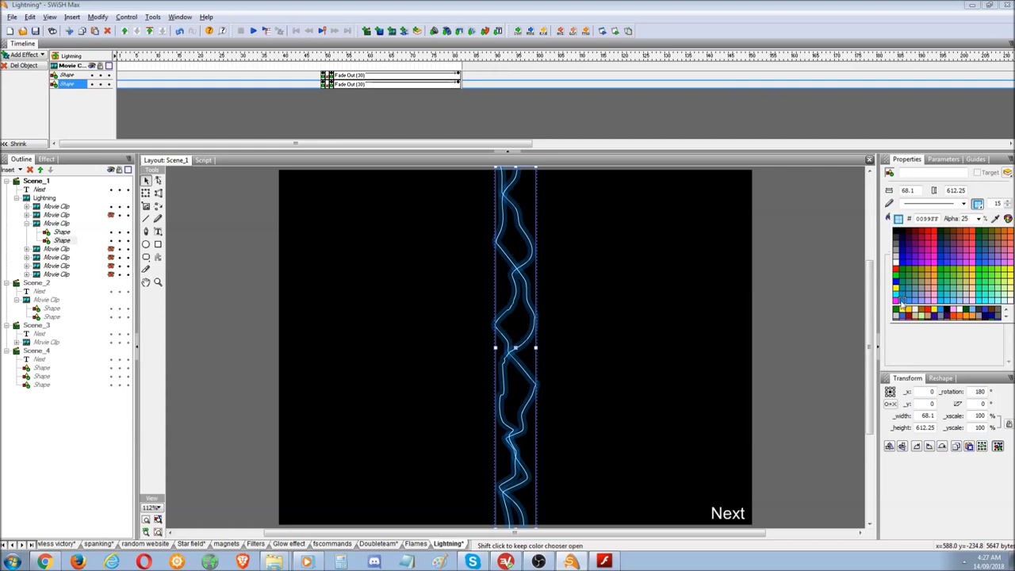
left_click(974, 220)
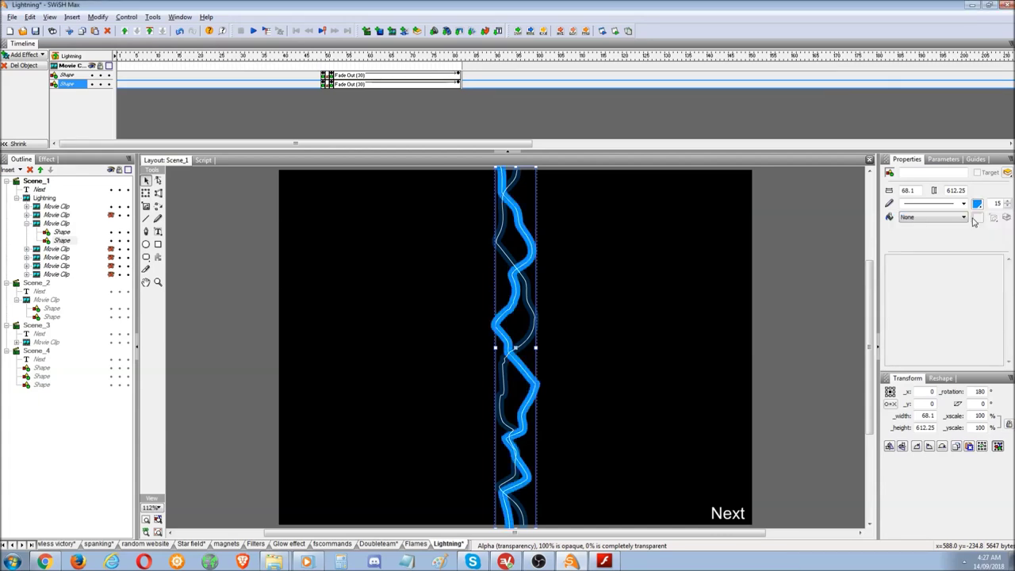
left_click(979, 207)
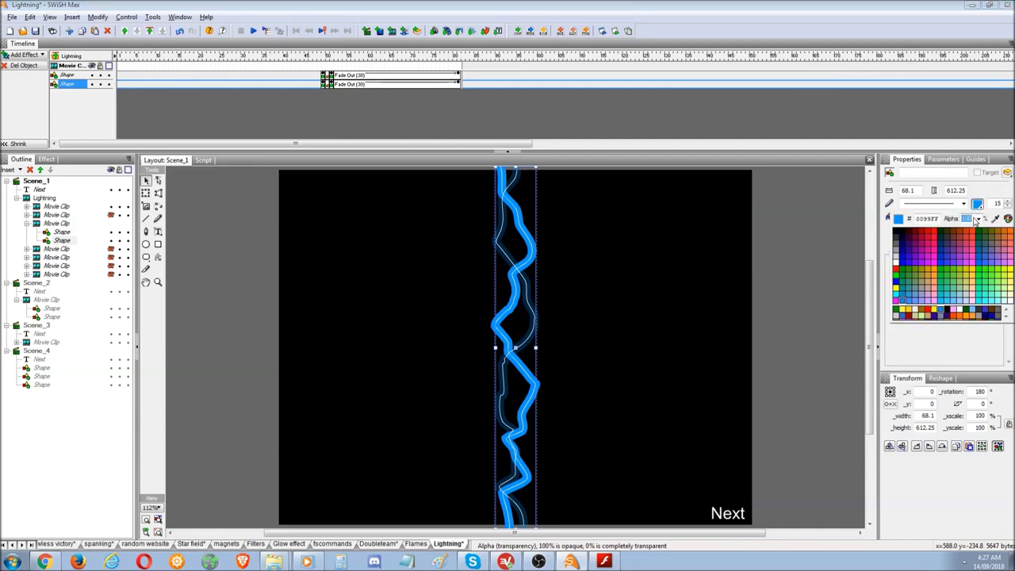
left_click(975, 220)
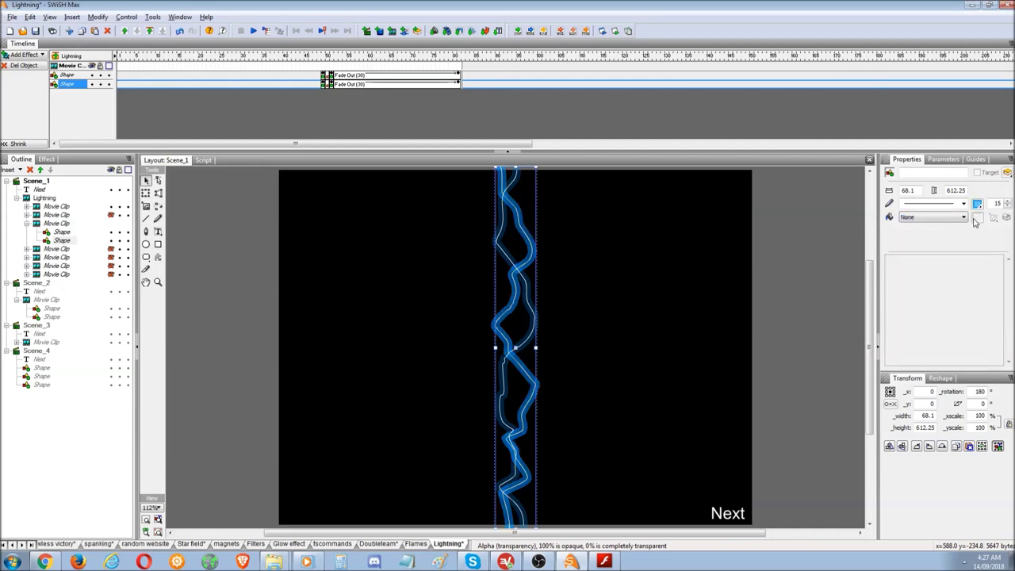
left_click(979, 206)
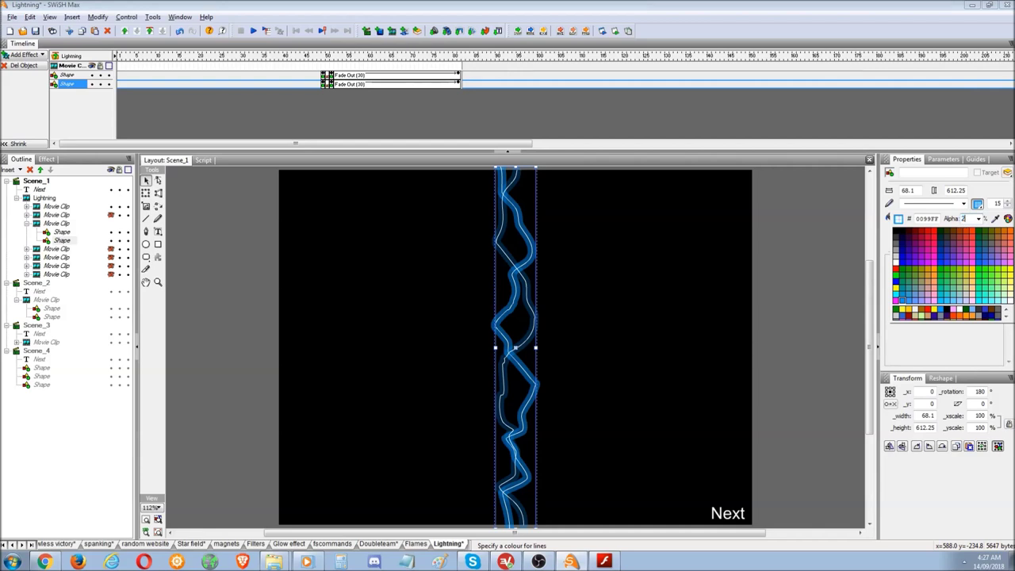
left_click(965, 224)
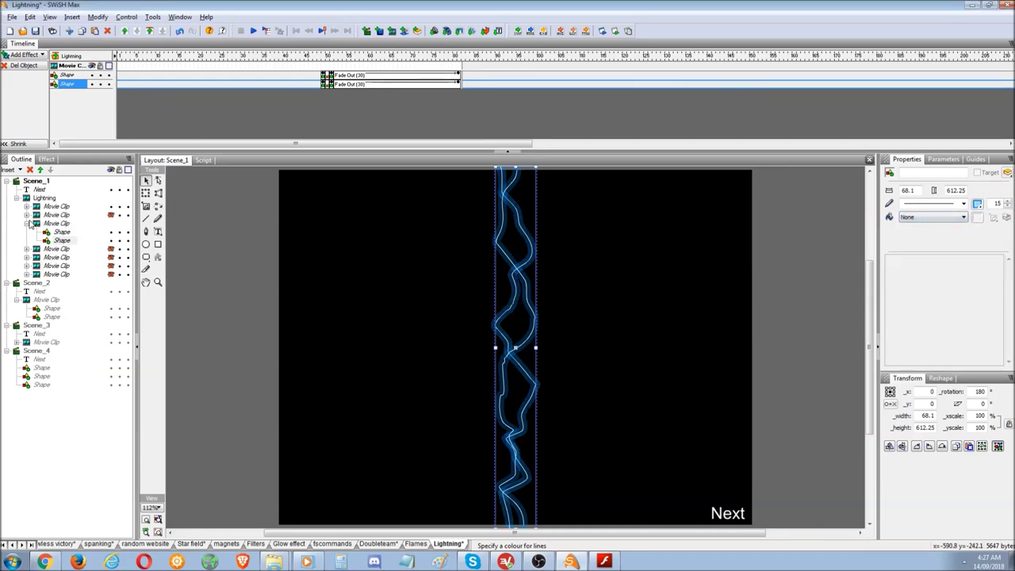
Expand the Lightning sprite's first movie clip and scrub its timeline to frame 56 to preview the fade-out.
left_click(28, 223)
left_click(41, 198)
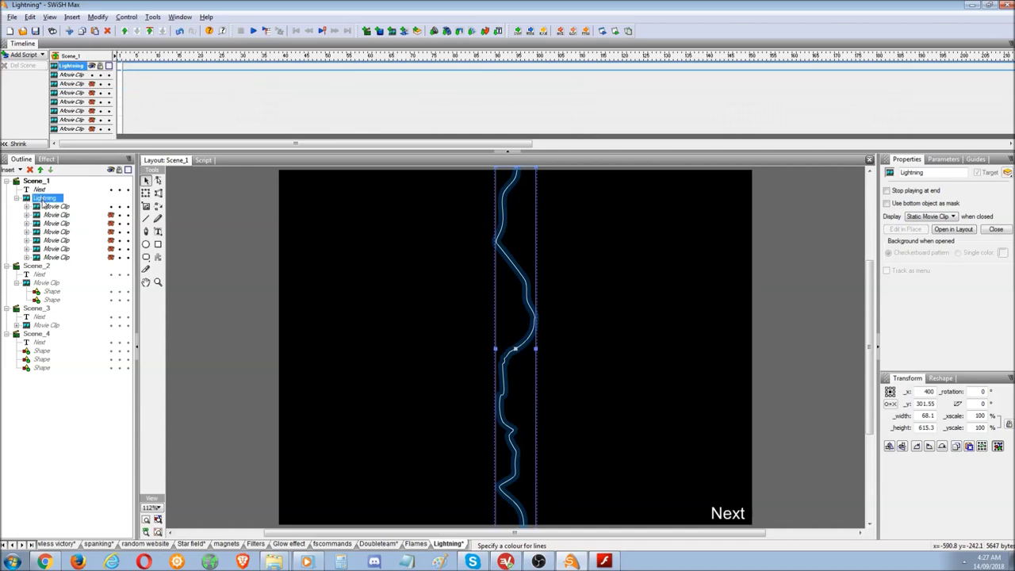
left_click(26, 207)
left_click(59, 207)
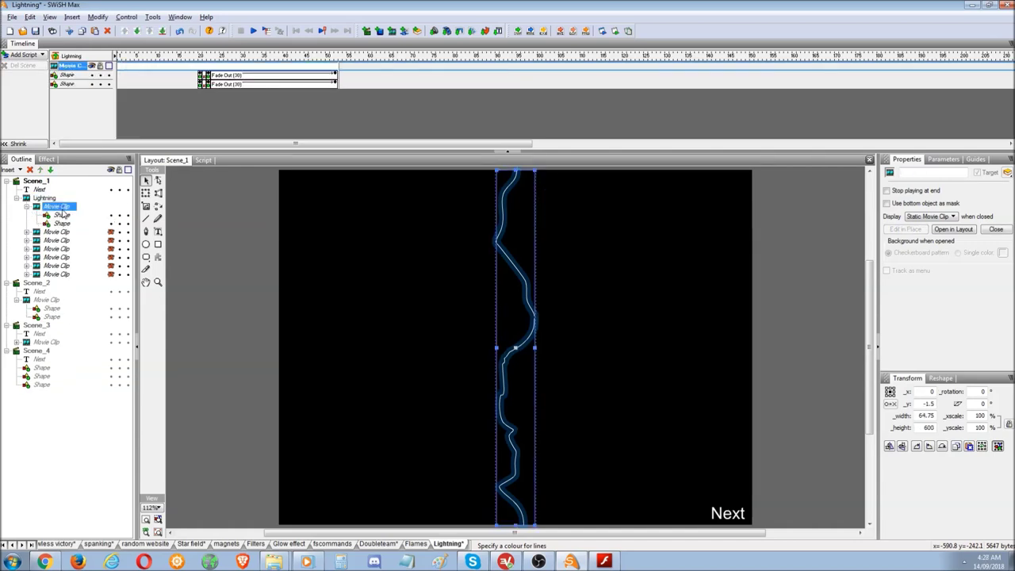
left_click_drag(171, 57, 353, 54)
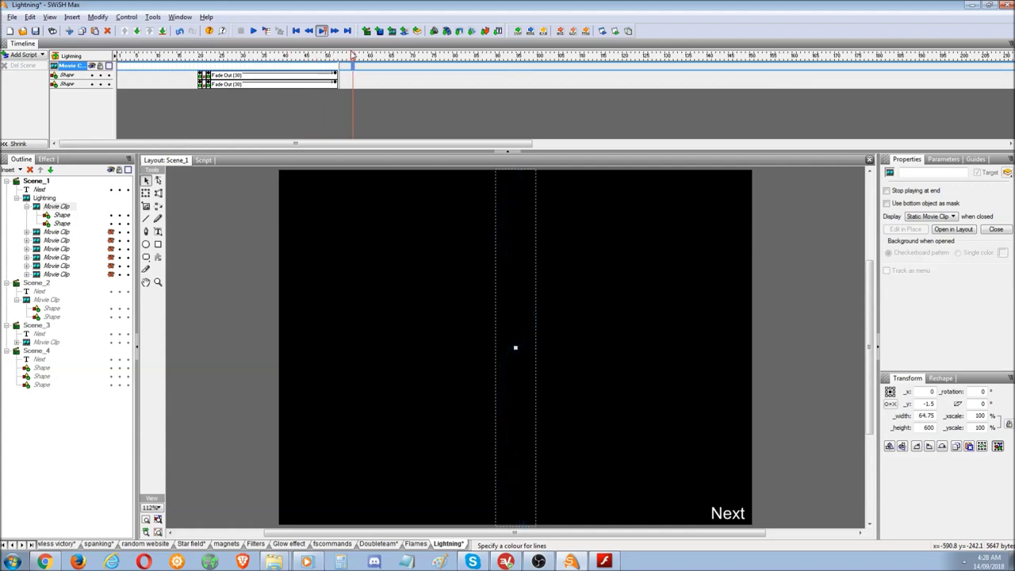
Compare the fade-out timing of the second Lightning movie clip with the first, collapsing the second again.
left_click(57, 232)
left_click(26, 232)
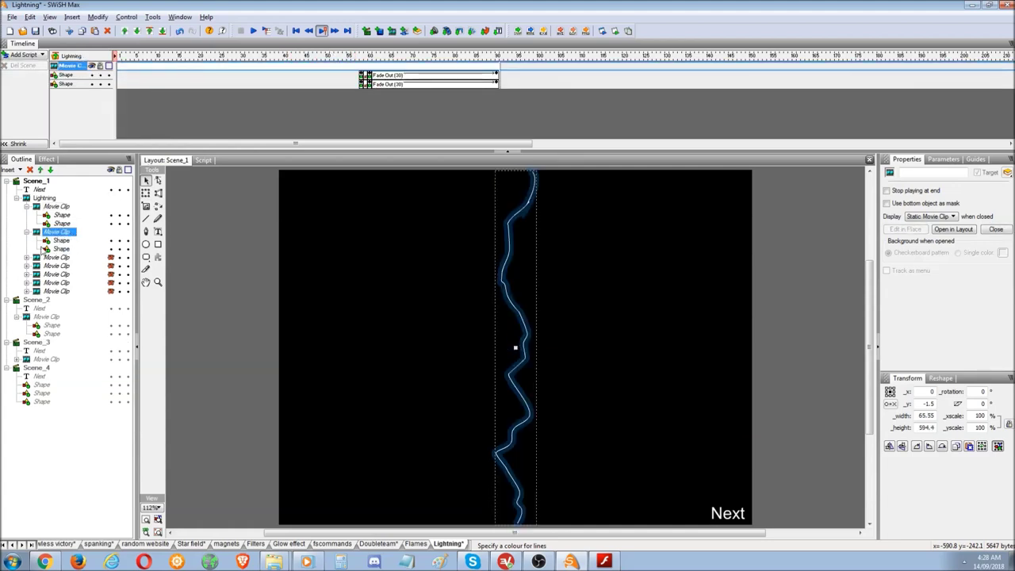
left_click(57, 266)
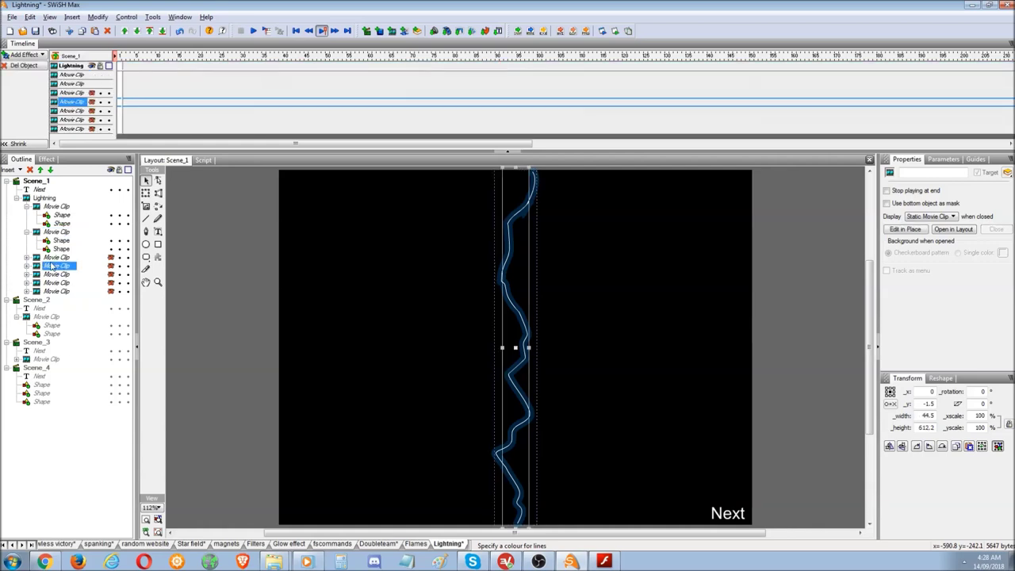
left_click(27, 232)
left_click(35, 207)
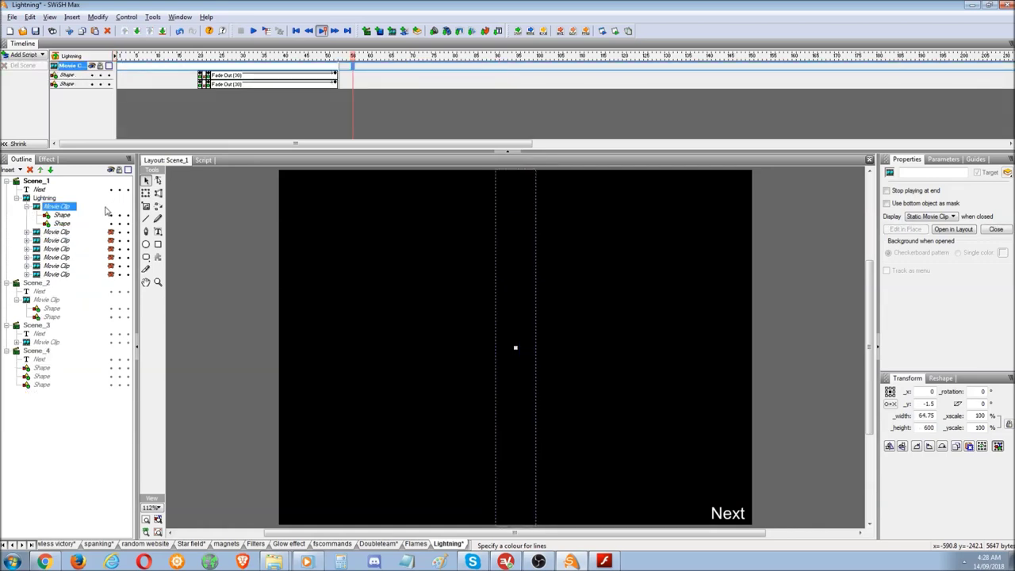
Collapse the first Lightning movie clip and compare the fade-out timing of the third and fourth movie clips.
left_click(27, 207)
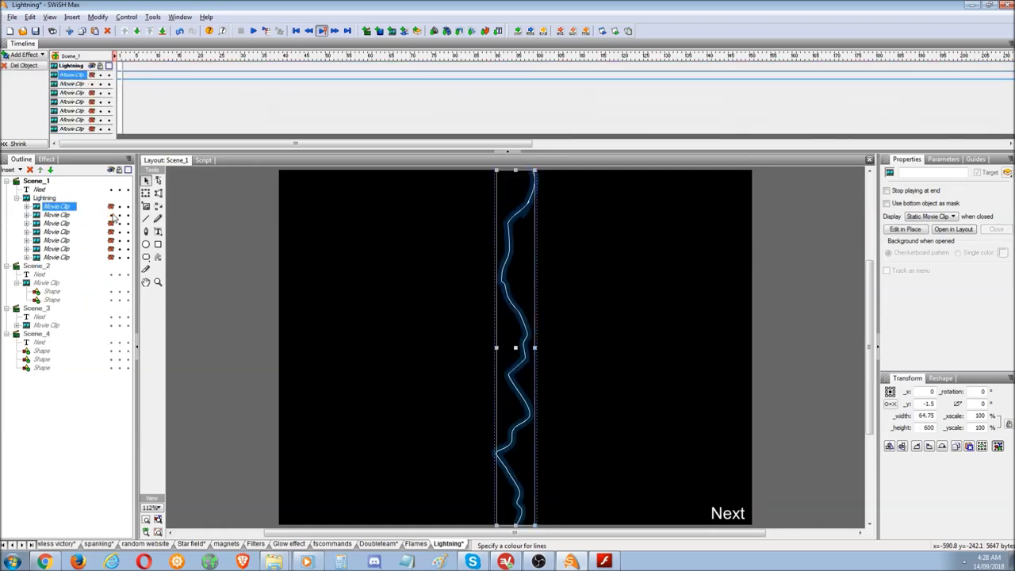
left_click(113, 224)
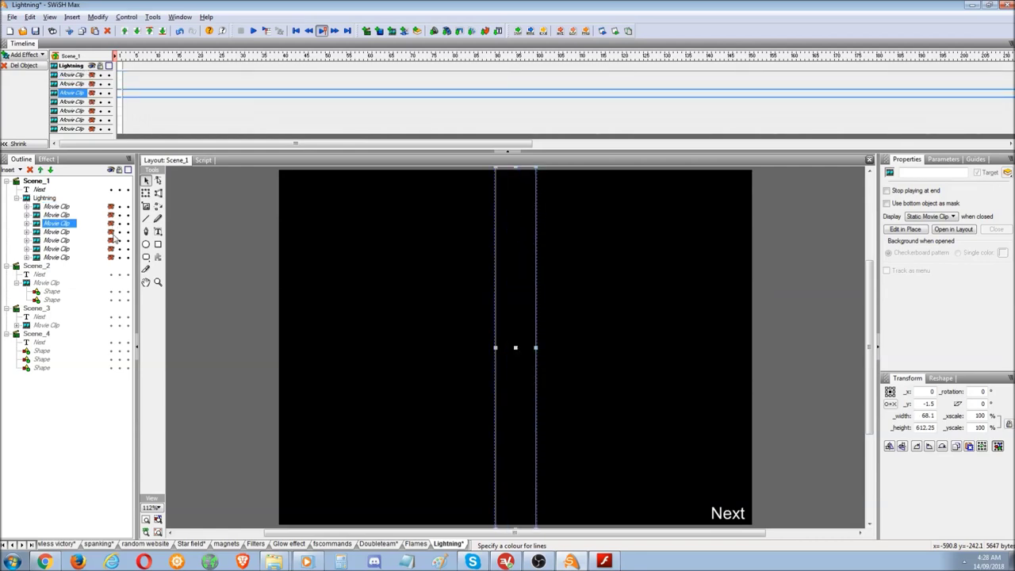
left_click(26, 225)
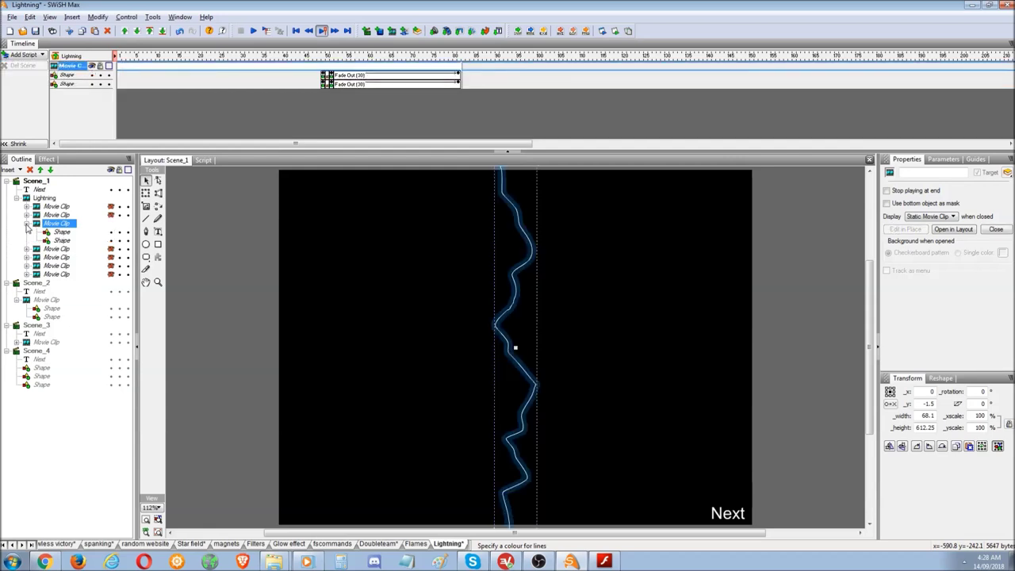
left_click(27, 224)
left_click(26, 232)
left_click(49, 232)
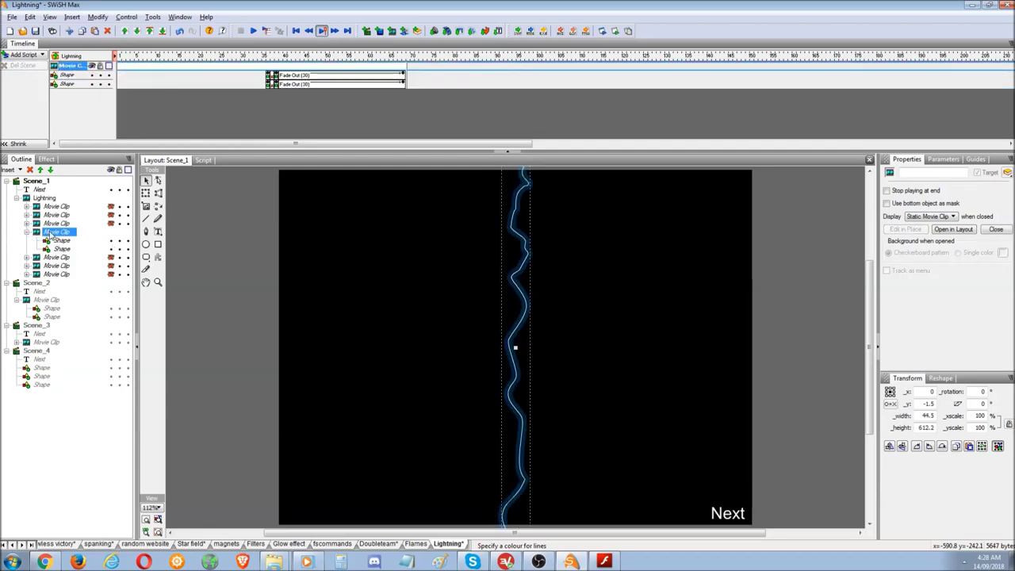
Expand the first three movie clips of the Lightning sprite together to view their overlapping bolts and compare their fade-out timing.
left_click(45, 197)
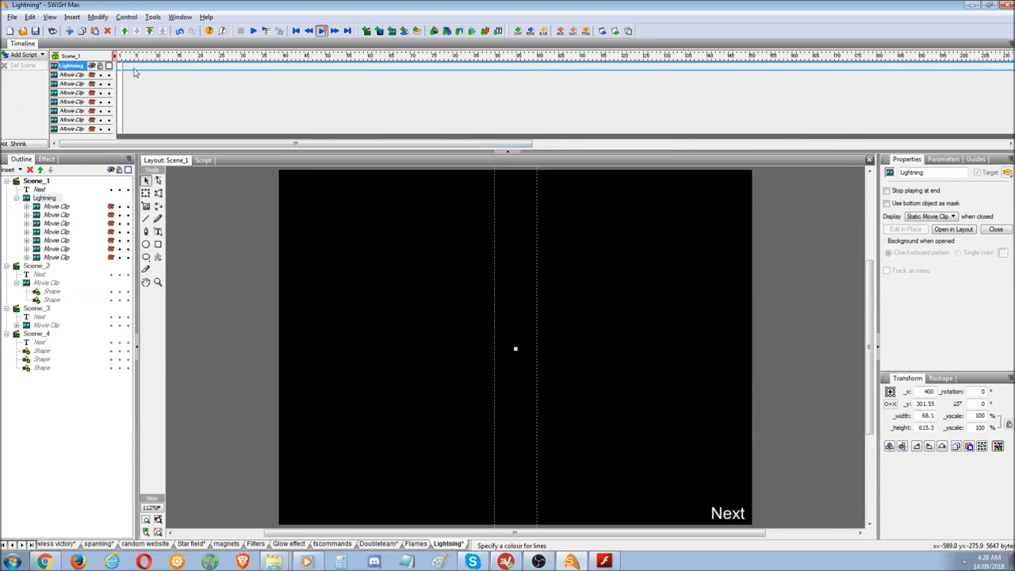
left_click(116, 57)
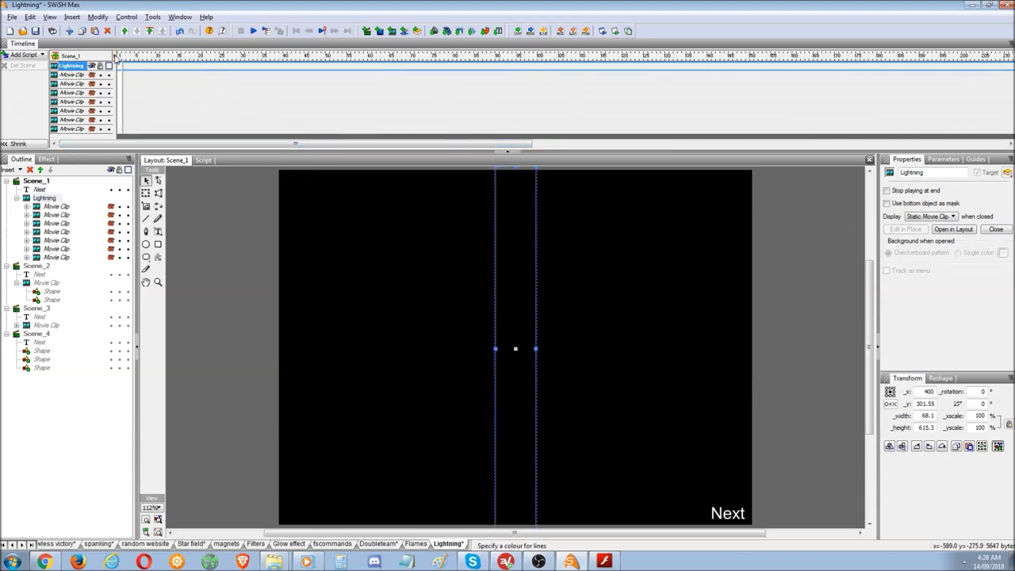
left_click(44, 214)
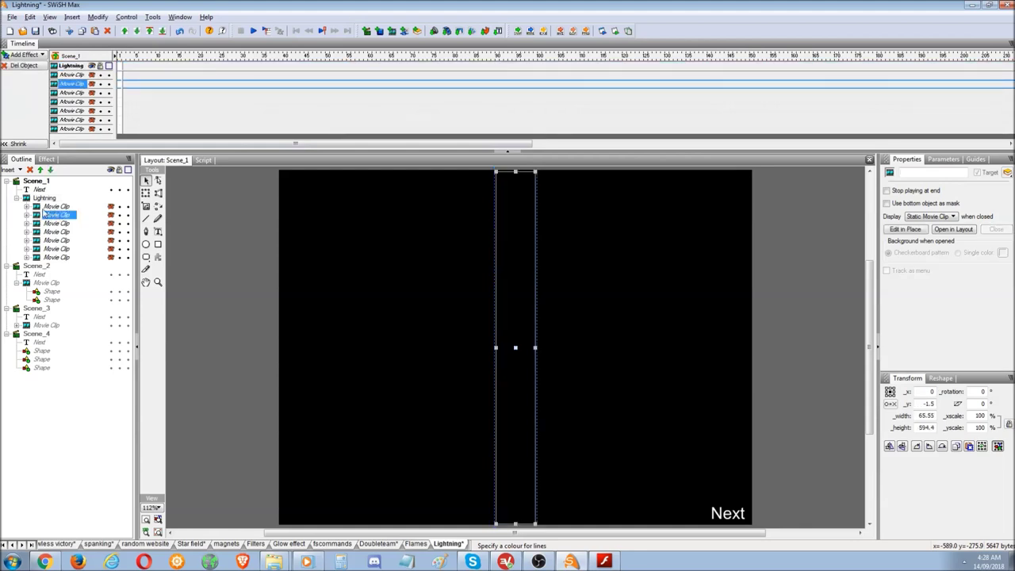
left_click(27, 207)
left_click(56, 208)
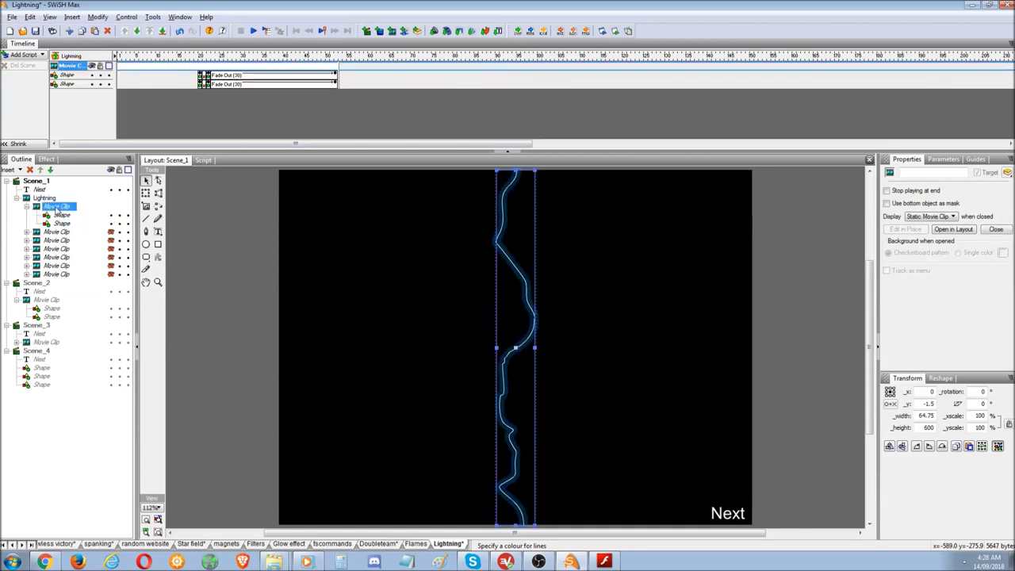
left_click(55, 231)
left_click(27, 232)
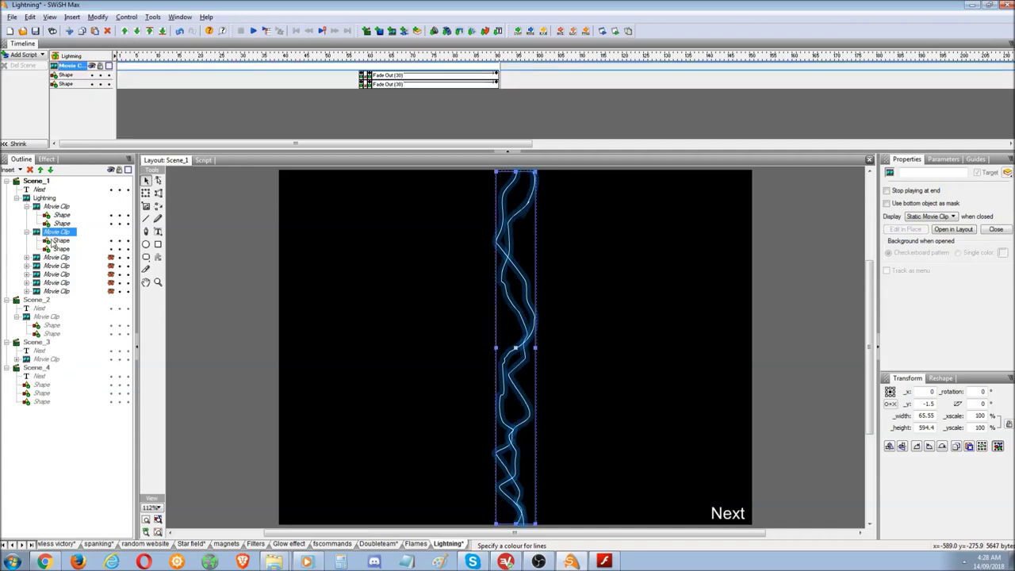
left_click(27, 257)
left_click(51, 258)
left_click(56, 232)
left_click(56, 207)
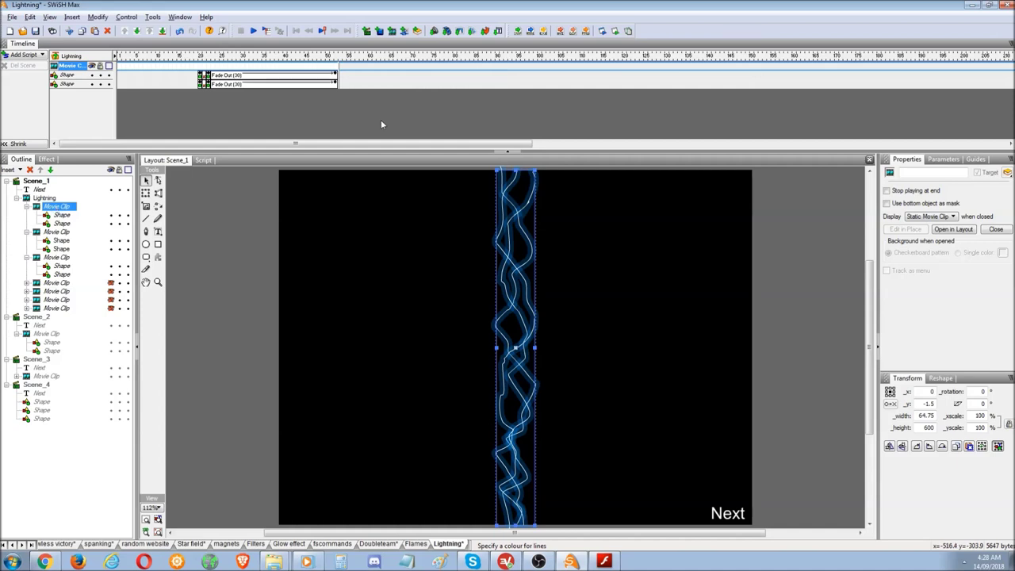
Collapse the expanded movie clips and the Lightning sprite in Scene_1.
left_click(26, 207)
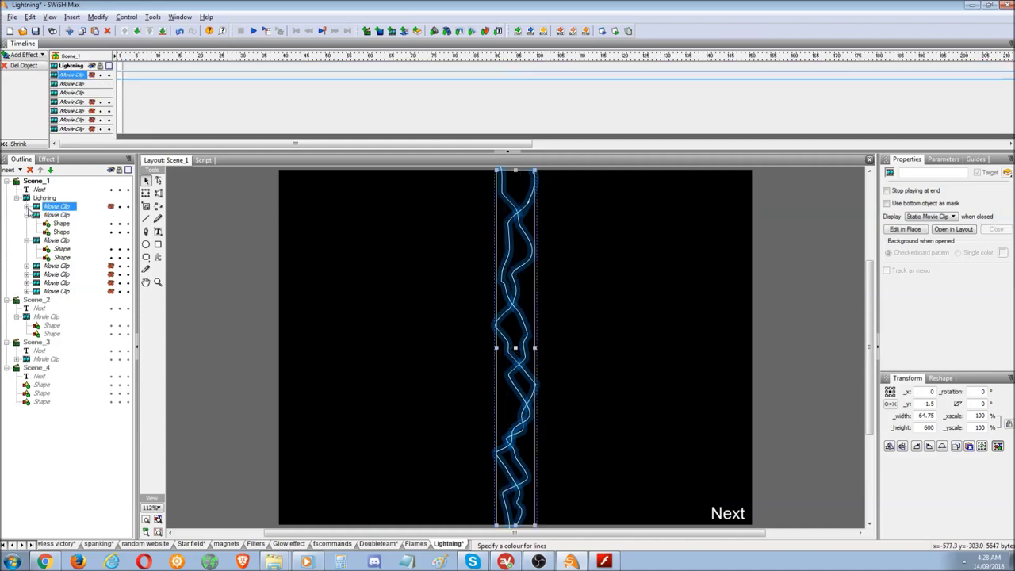
left_click(26, 215)
left_click(26, 224)
left_click(16, 198)
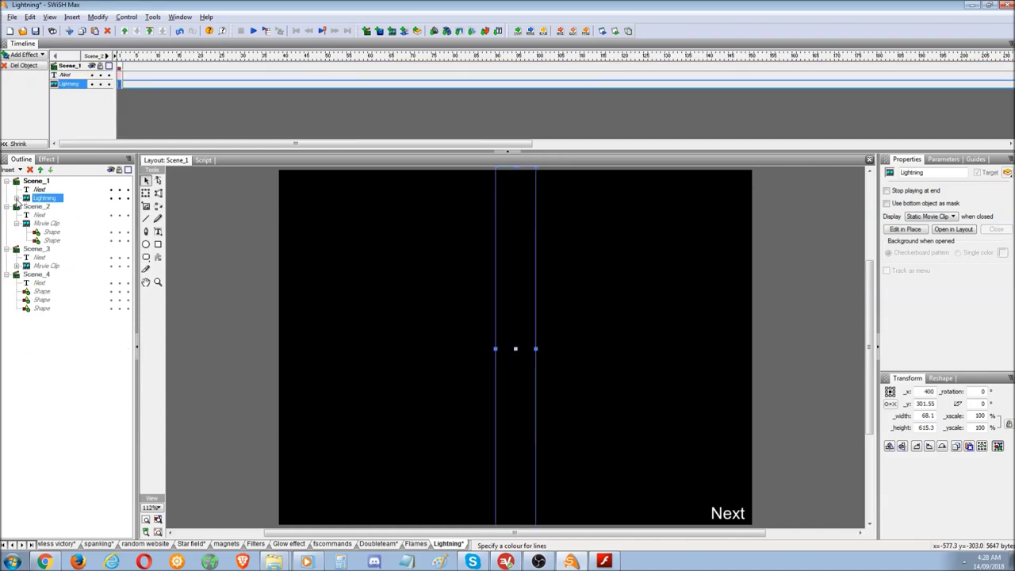
Switch to Windows Explorer and open the mario project from the game graphics folder.
left_click(273, 561)
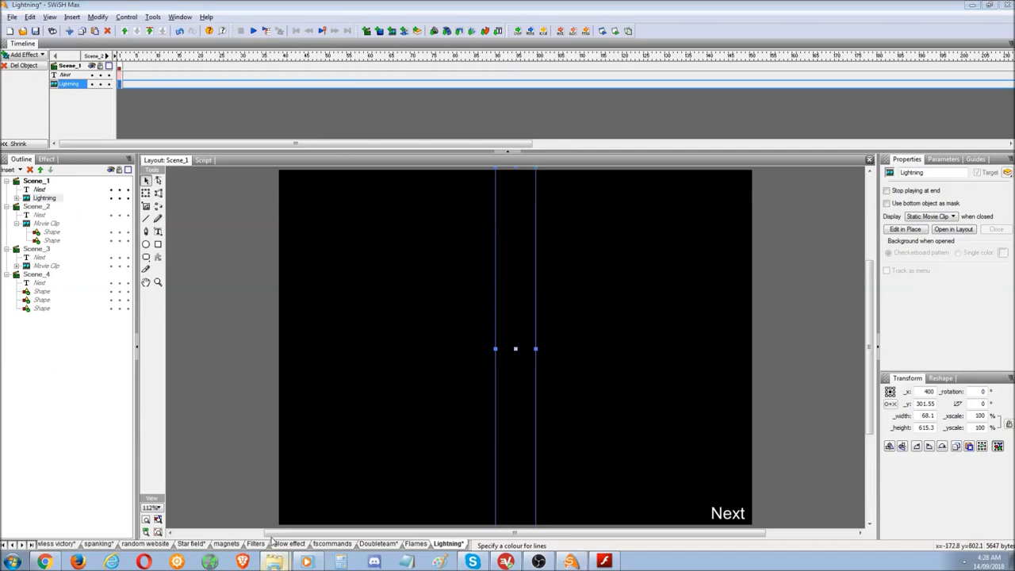
left_click(288, 420)
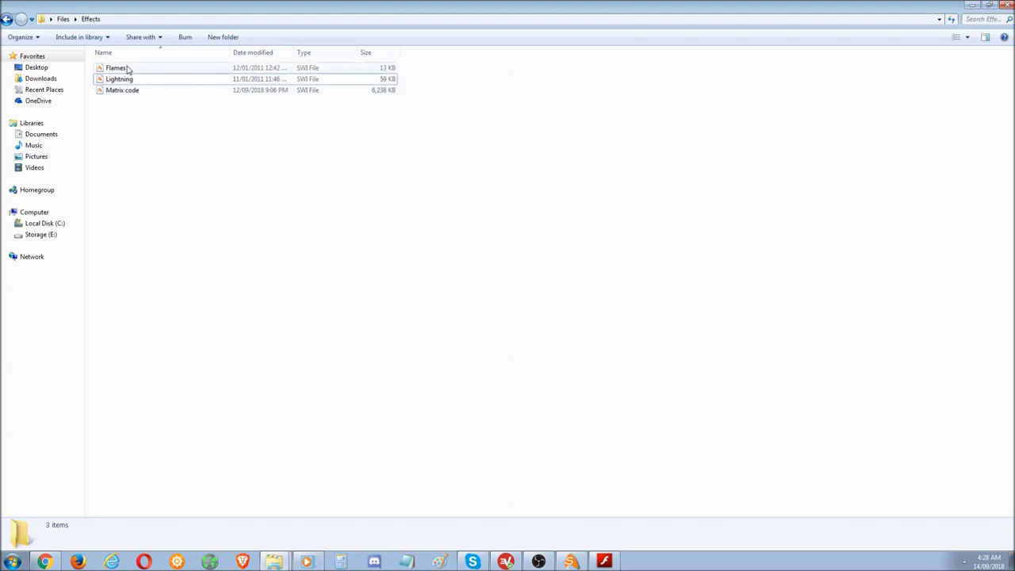
left_click(5, 19)
left_click(192, 163)
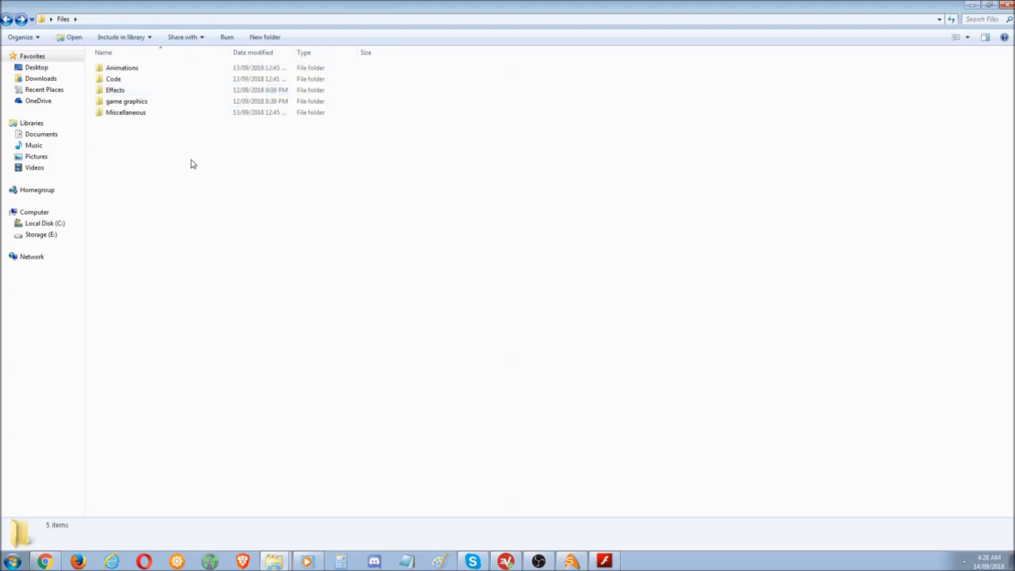
double_click(153, 103)
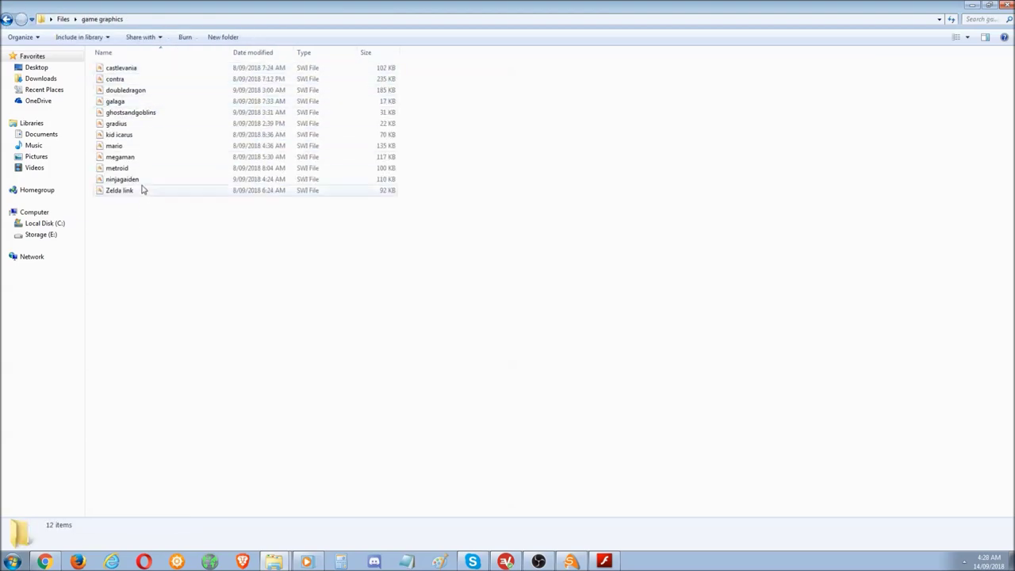
double_click(163, 148)
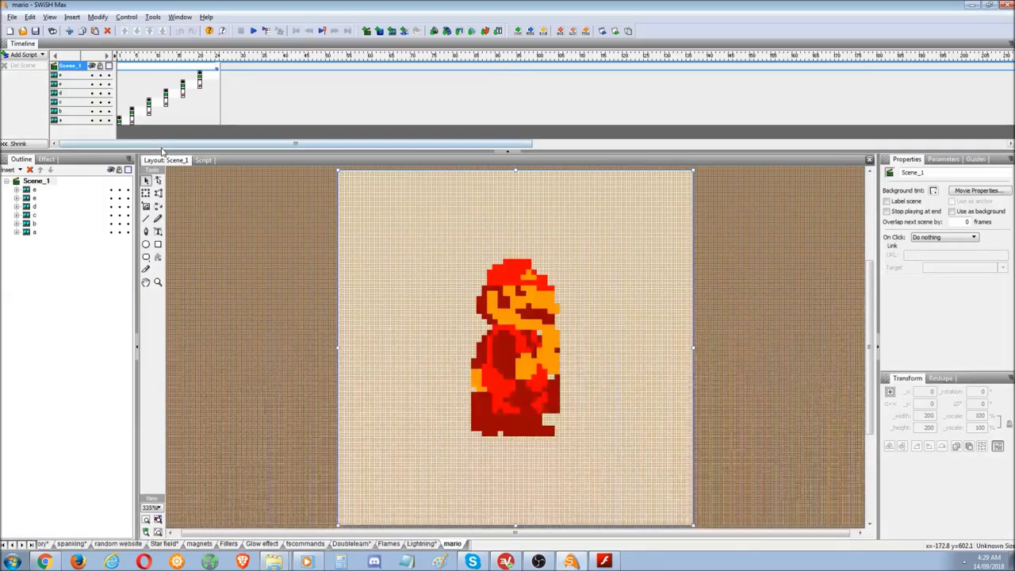
Go through the sprites e, d, c, b and a in the mario project's Scene_1 one by one.
left_click(36, 193)
key("Down")
key("Down")
key("Down")
key("Down")
key("Down")
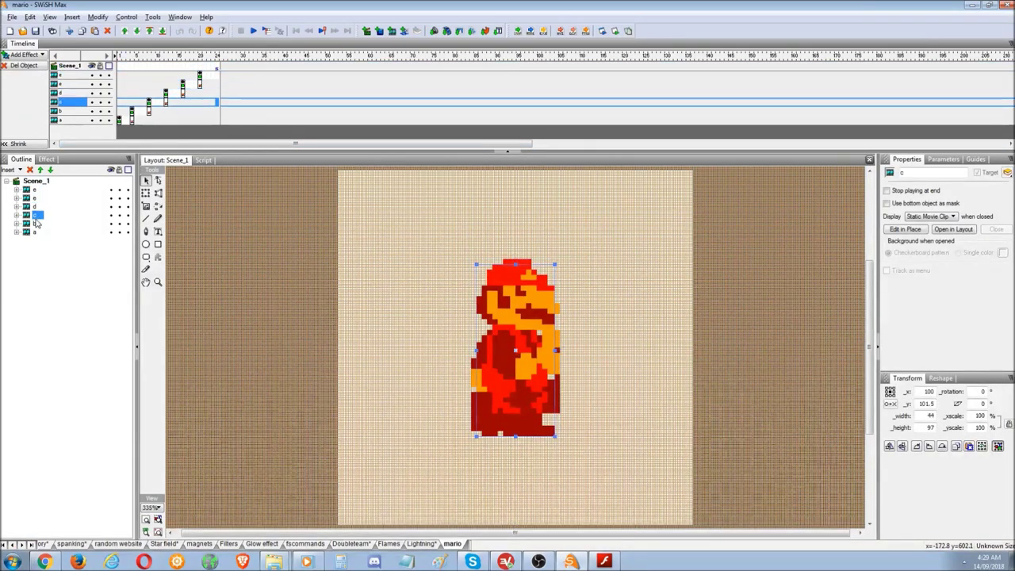
left_click(37, 223)
left_click(37, 214)
left_click(38, 206)
left_click(40, 199)
left_click(38, 190)
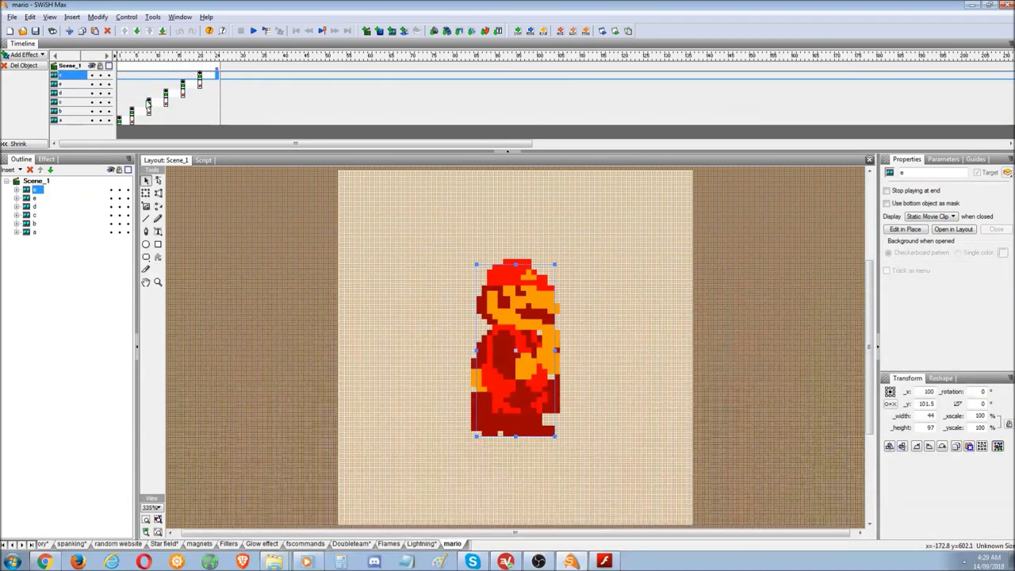
Scrub Scene_1's timeline to frame 24 to preview Mario's walking animation.
left_click(116, 57)
left_click_drag(116, 57, 184, 60)
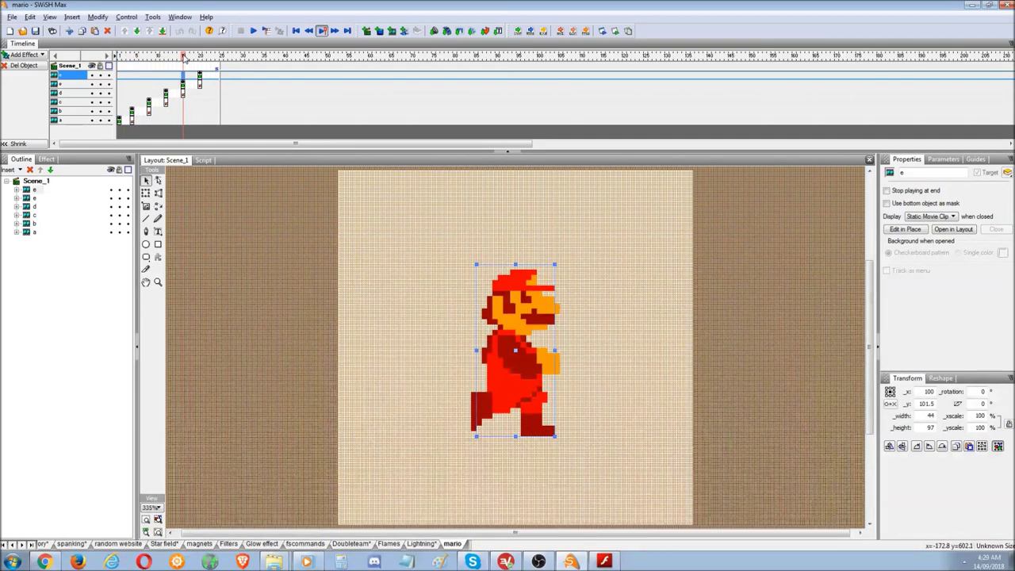
left_click(208, 80)
right_click(207, 77)
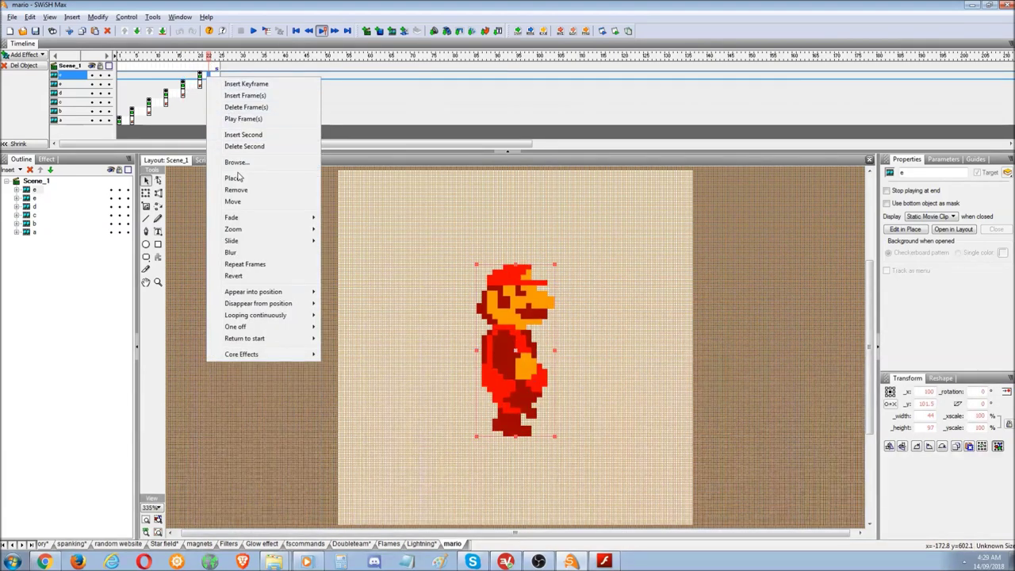
left_click(207, 61)
left_click_drag(208, 61, 219, 68)
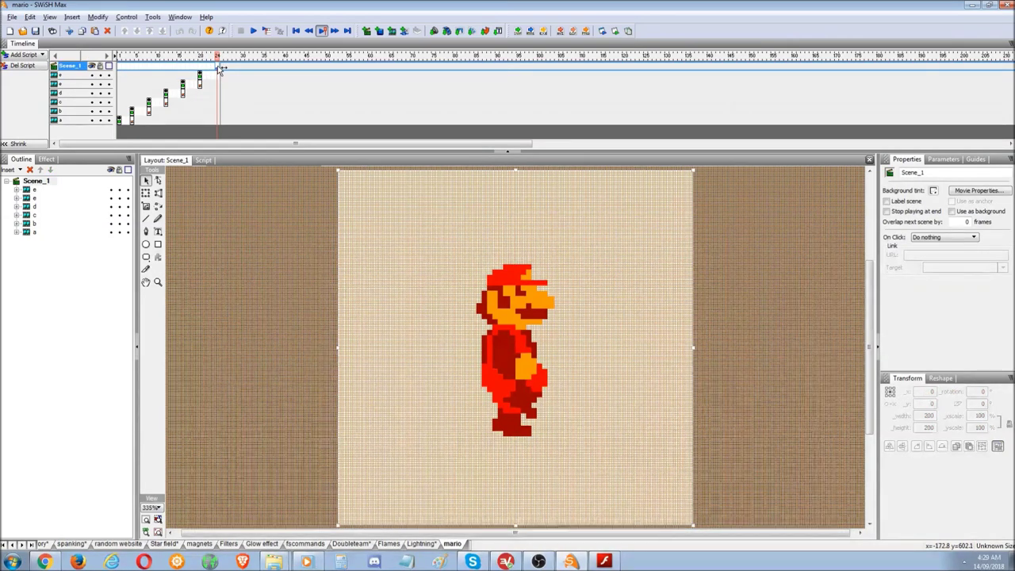
Browse the Movie Control script actions for going to and playing a frame at Scene_1's frame 27, without adding one.
right_click(230, 66)
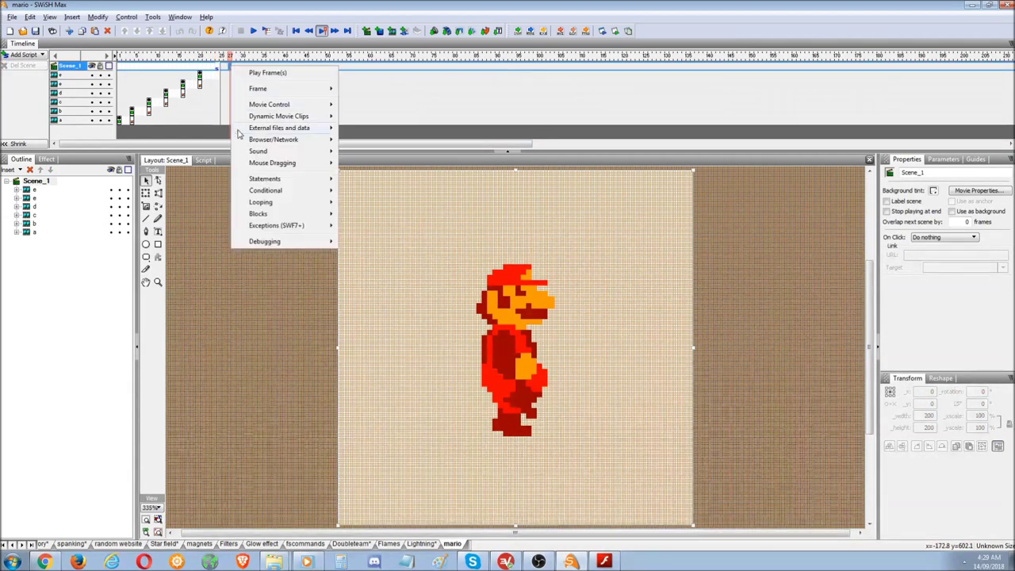
mouse_move(317, 104)
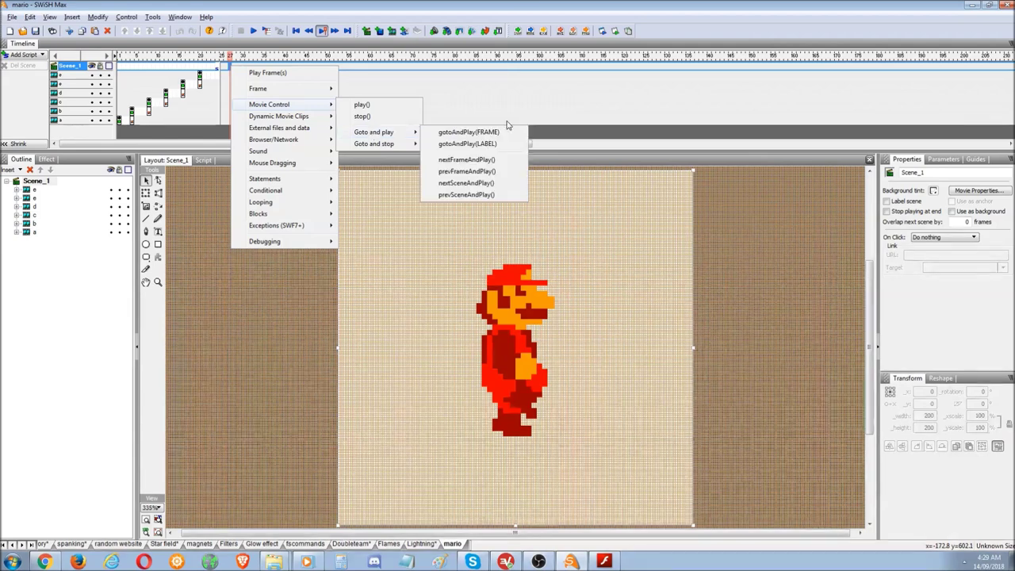
left_click(63, 293)
Expand sprite a and go through the individual Shapes that make up its Mario graphic.
left_click(43, 197)
left_click(45, 207)
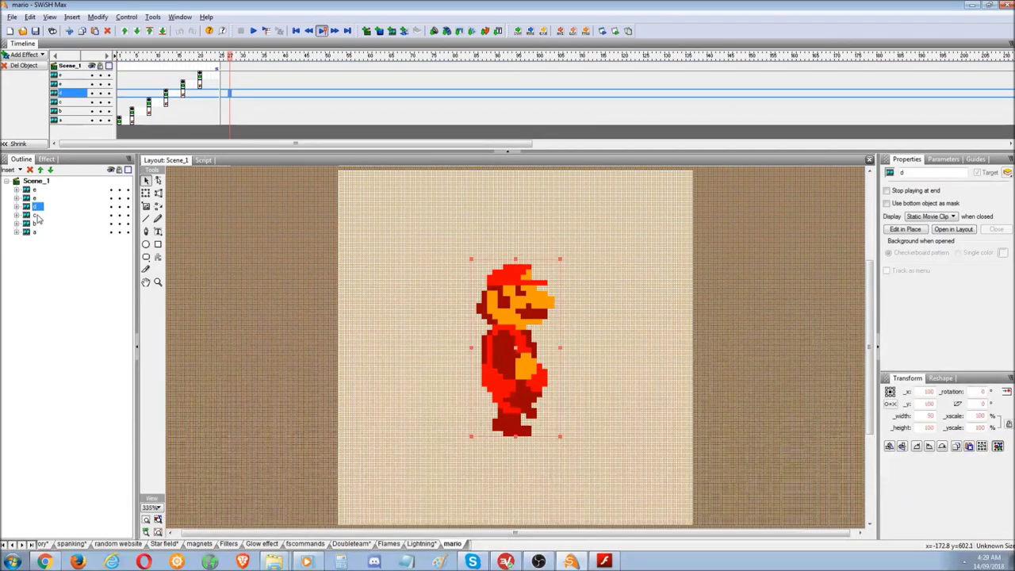
left_click(16, 231)
left_click(45, 241)
key("Down")
key("Down")
key("Down")
key("Down")
key("Down")
key("Down")
key("Down")
key("Down")
key("Down")
key("Down")
key("Down")
key("Down")
left_click(60, 367)
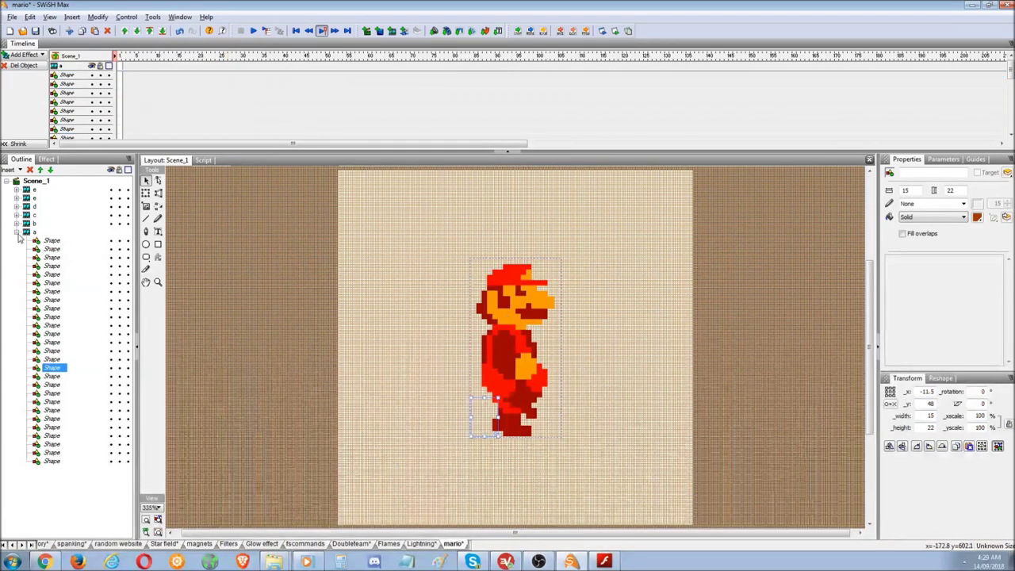
Collapse sprite a, expand sprite b and change the solid fill of its lowest Shape to green.
left_click(16, 240)
left_click(17, 232)
left_click(17, 223)
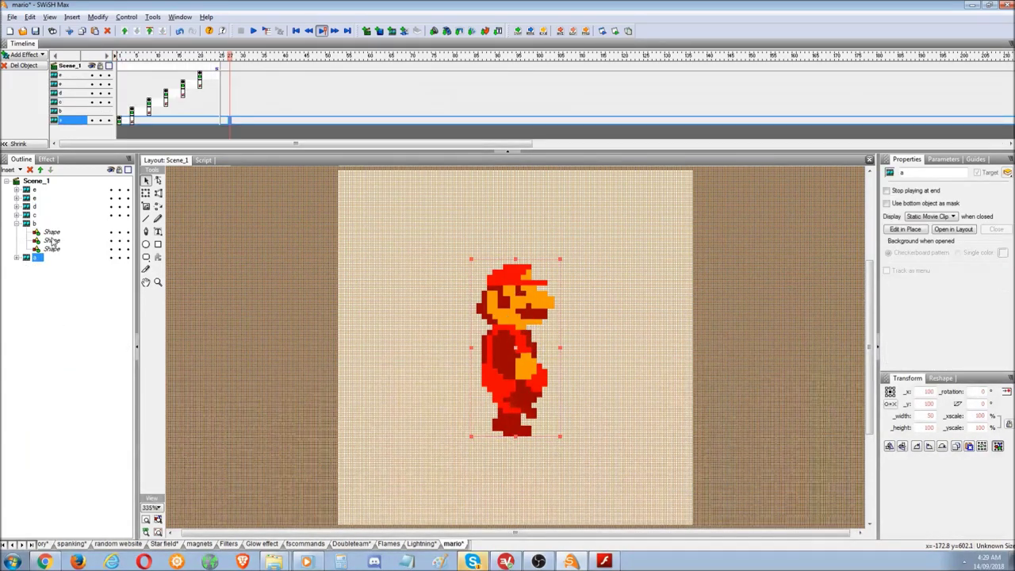
left_click(51, 240)
left_click(52, 250)
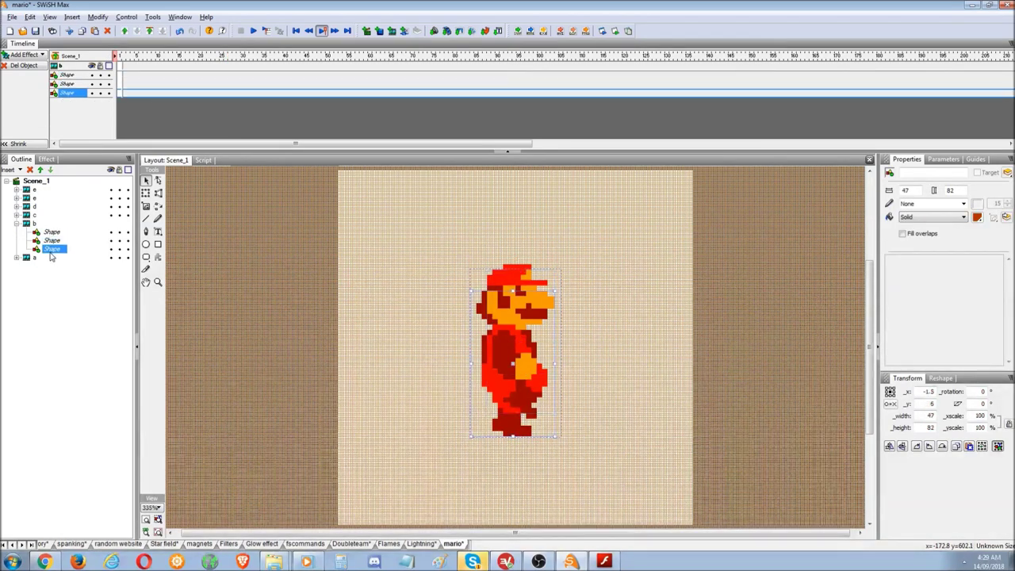
left_click(979, 218)
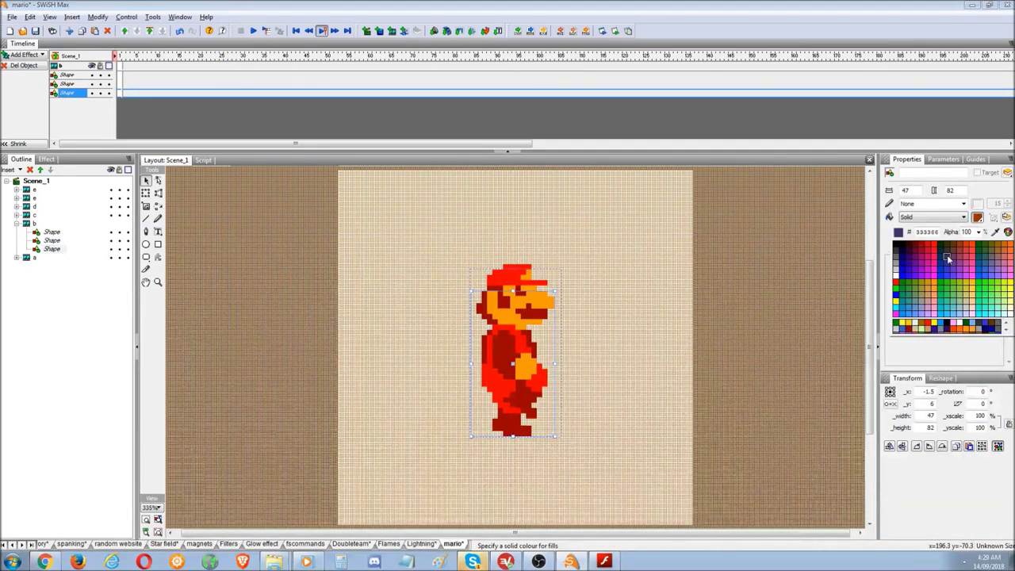
left_click(907, 282)
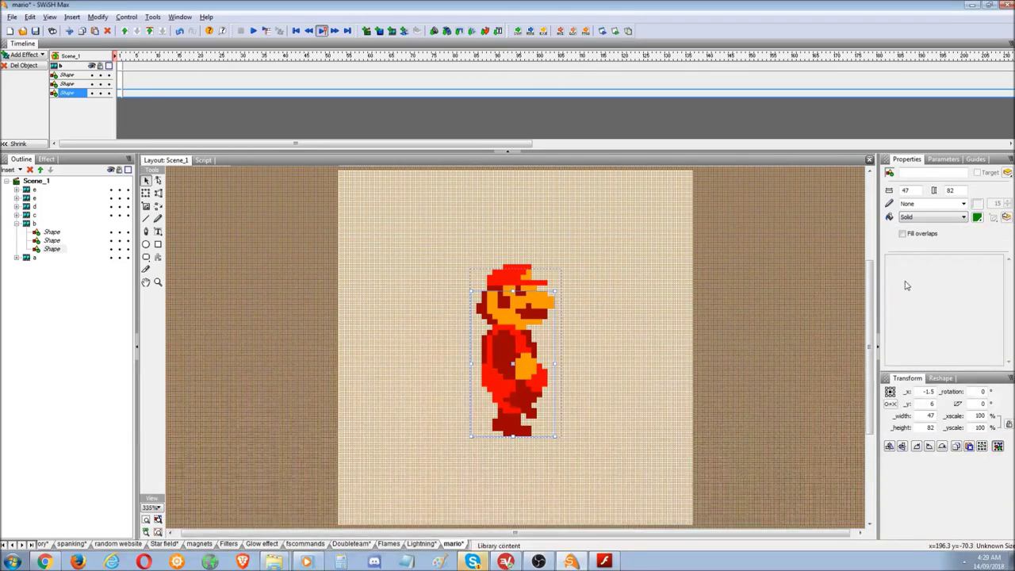
Change the middle Shape of sprite b to a dark green fill and pick a new solid fill colour for its top Shape.
left_click(52, 240)
left_click(977, 218)
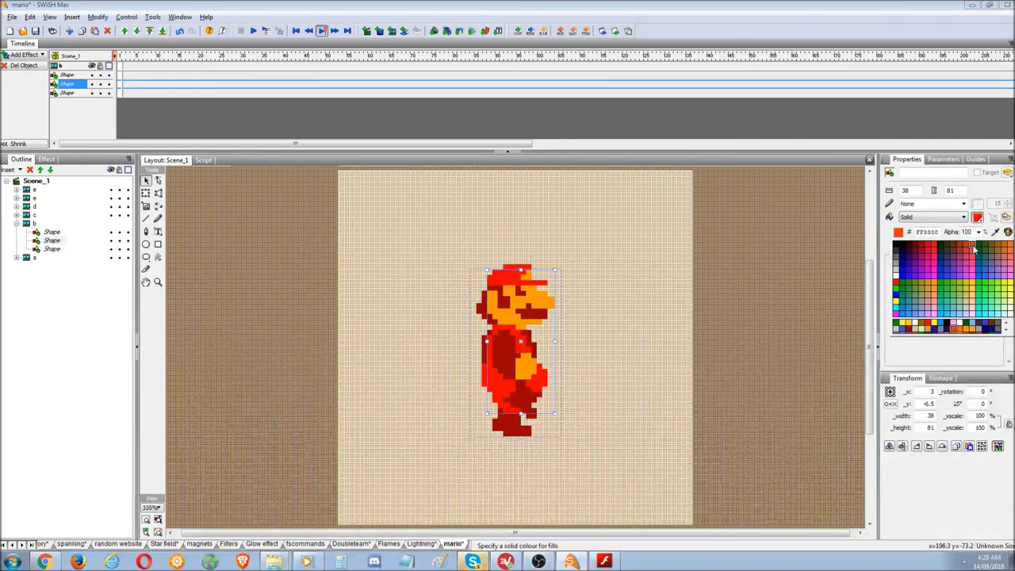
left_click(980, 248)
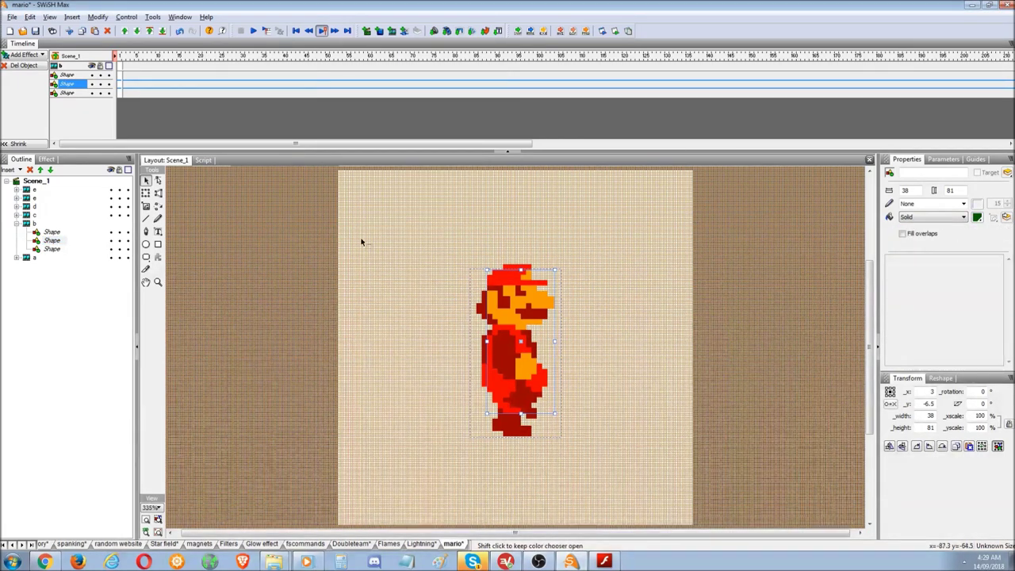
left_click(57, 233)
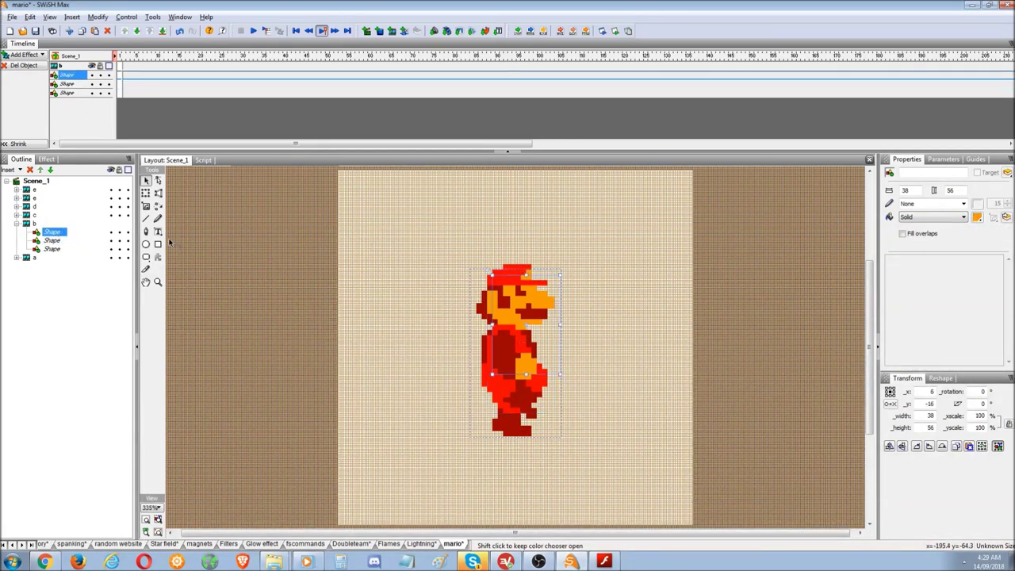
left_click(980, 219)
left_click(904, 281)
Test the recoloured mario movie in the browser, and close the test page.
left_click(613, 31)
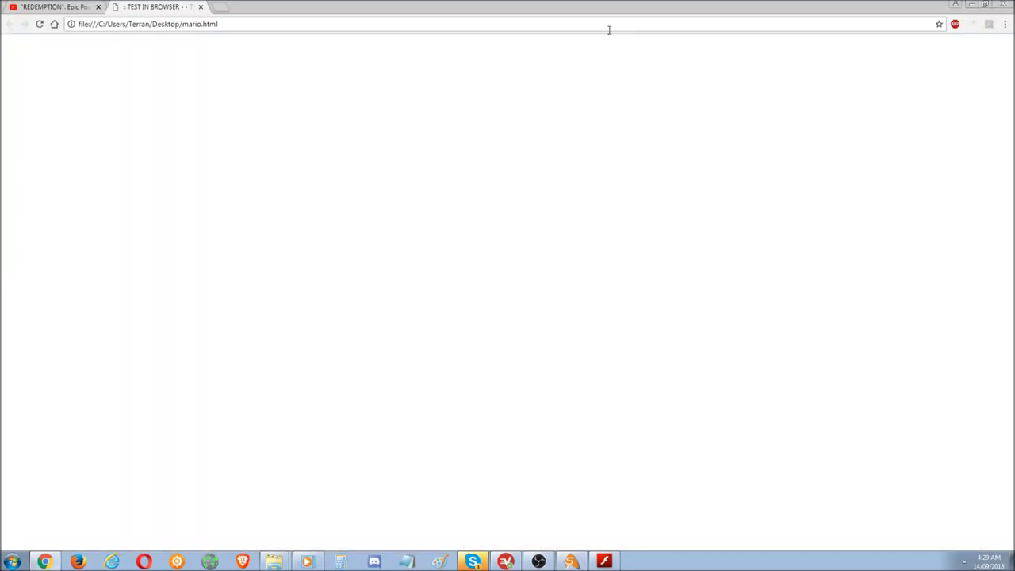
left_click(201, 7)
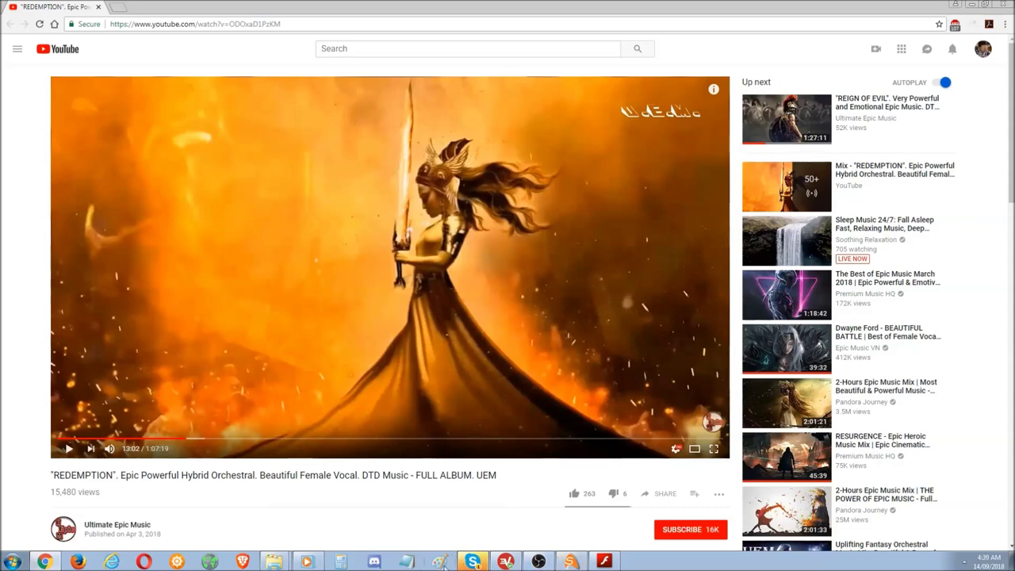
Switch to SWiSH Max, test the recoloured mario movie in the Flash player, and close the player window.
left_click(571, 562)
left_click(615, 31)
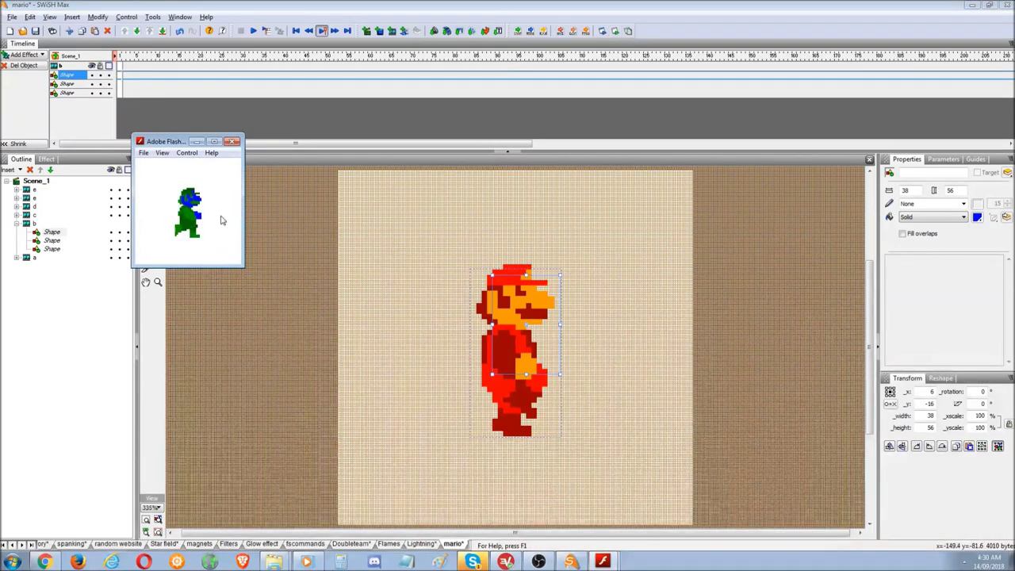
left_click(232, 142)
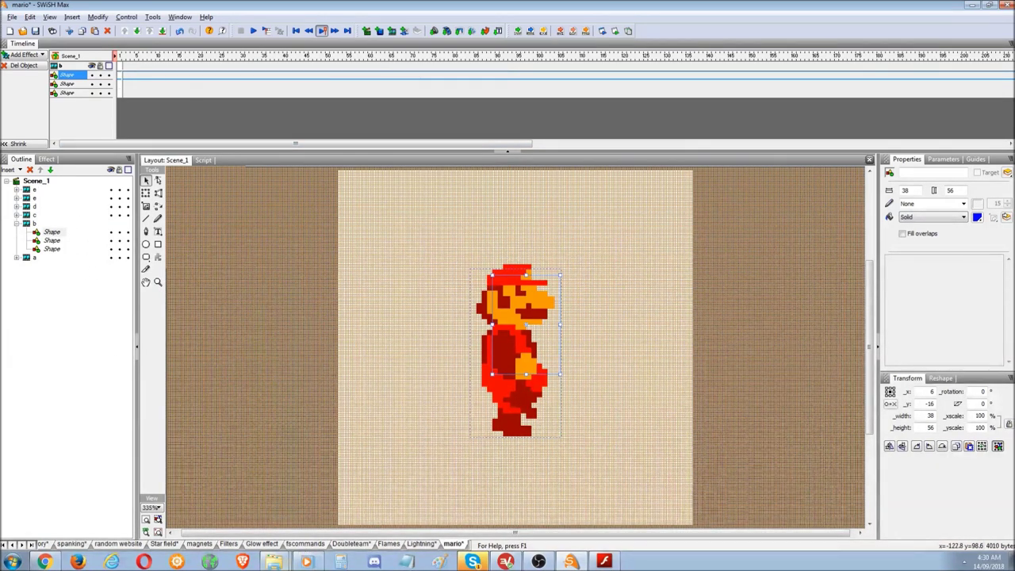
Switch to Windows Explorer, leave the game graphics folder and open the Miscellaneous folder to examine its sample files.
left_click(276, 560)
left_click(336, 320)
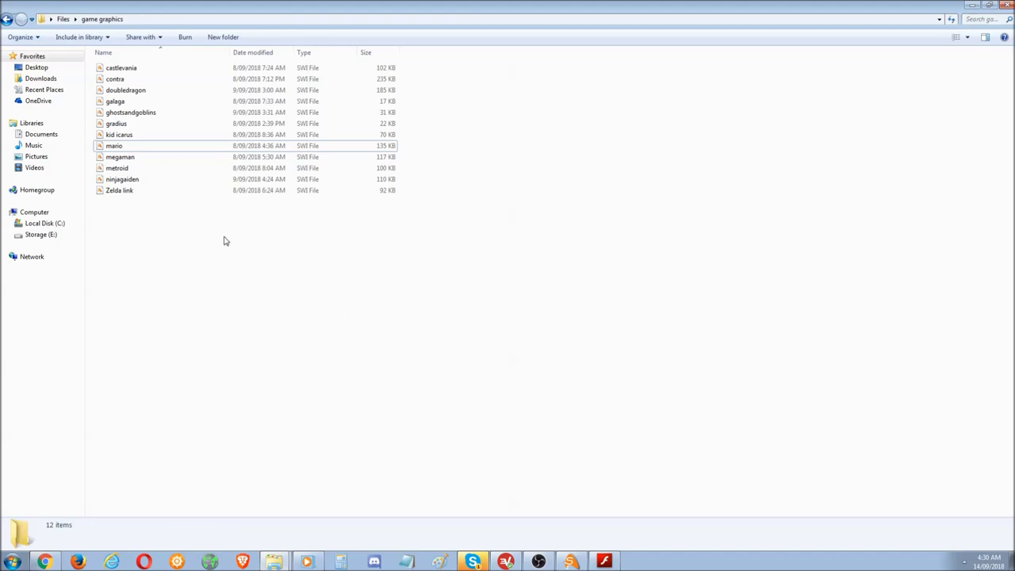
left_click(9, 20)
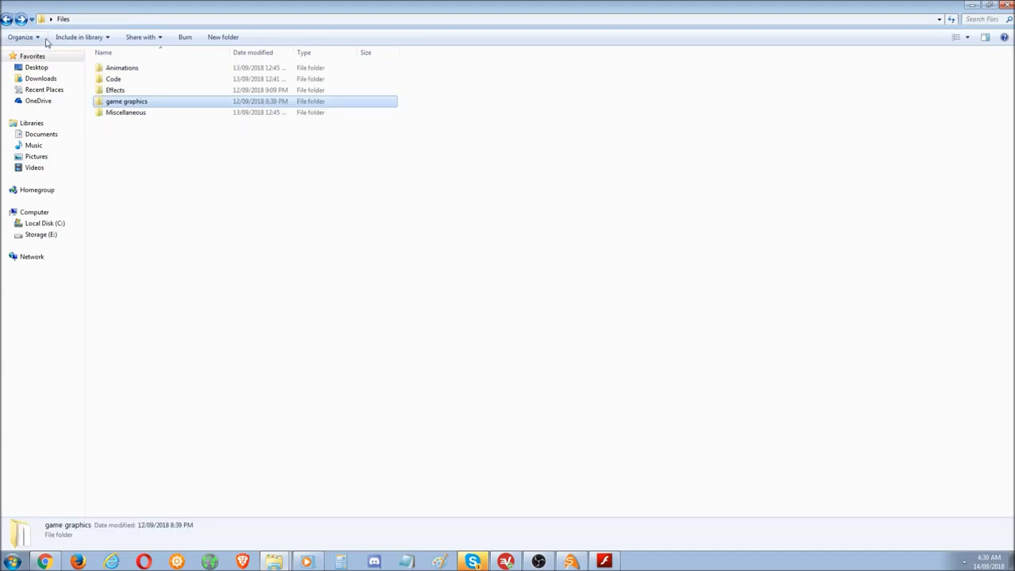
double_click(136, 113)
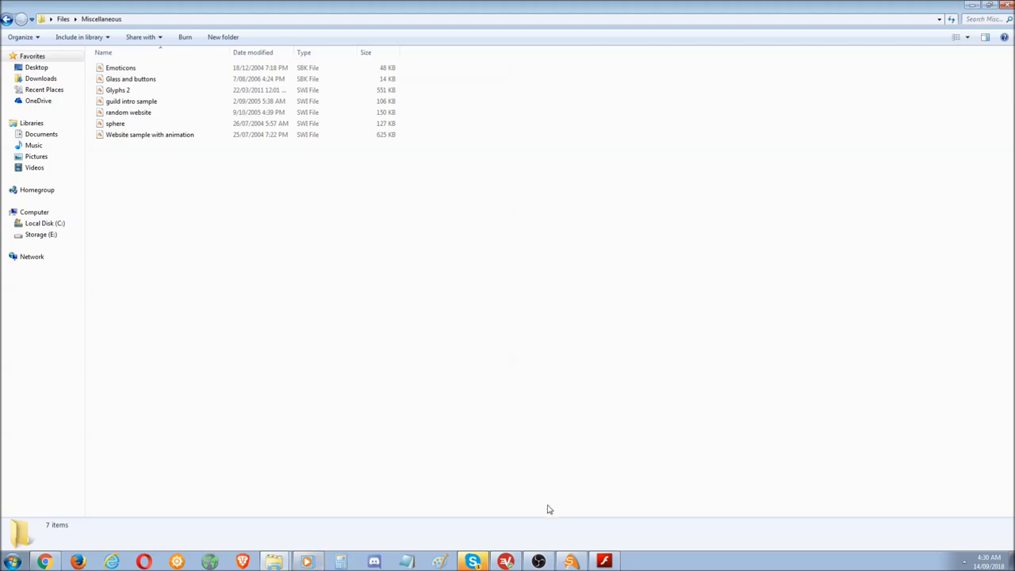
Return to the mario project in SWiSH Max, collapse sprite b and zoom the layout to 1000%.
left_click(578, 563)
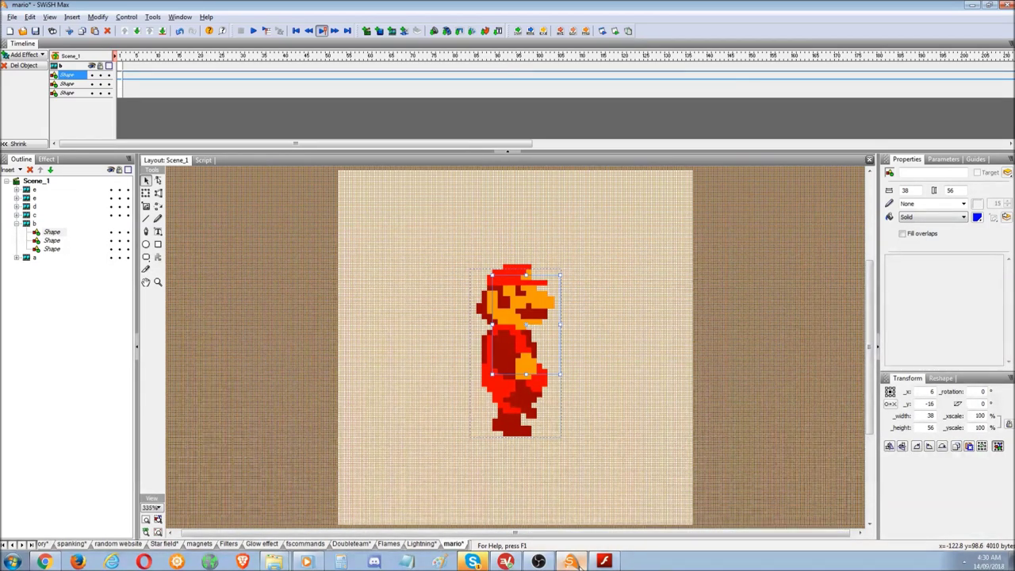
left_click(515, 390)
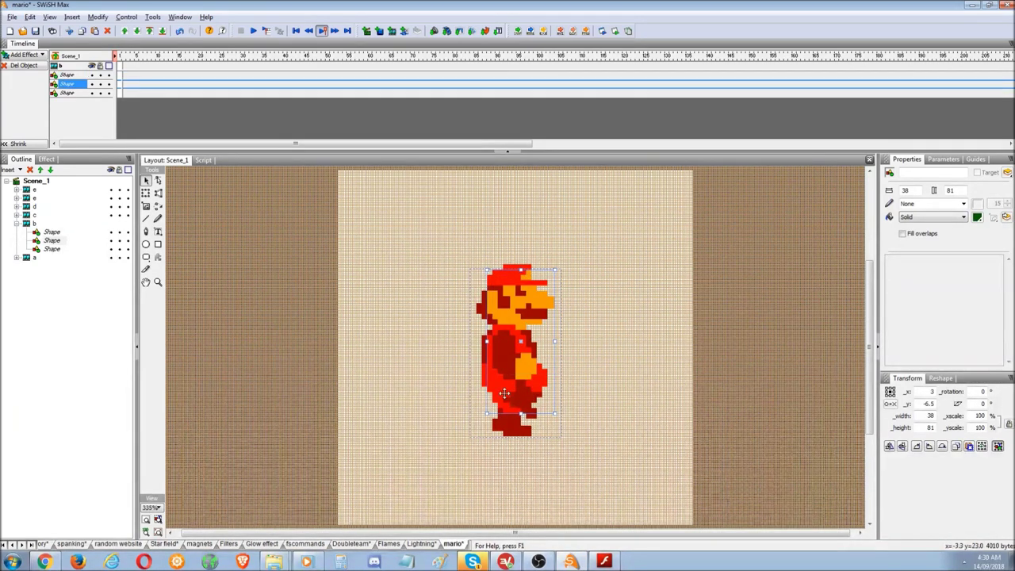
left_click(17, 224)
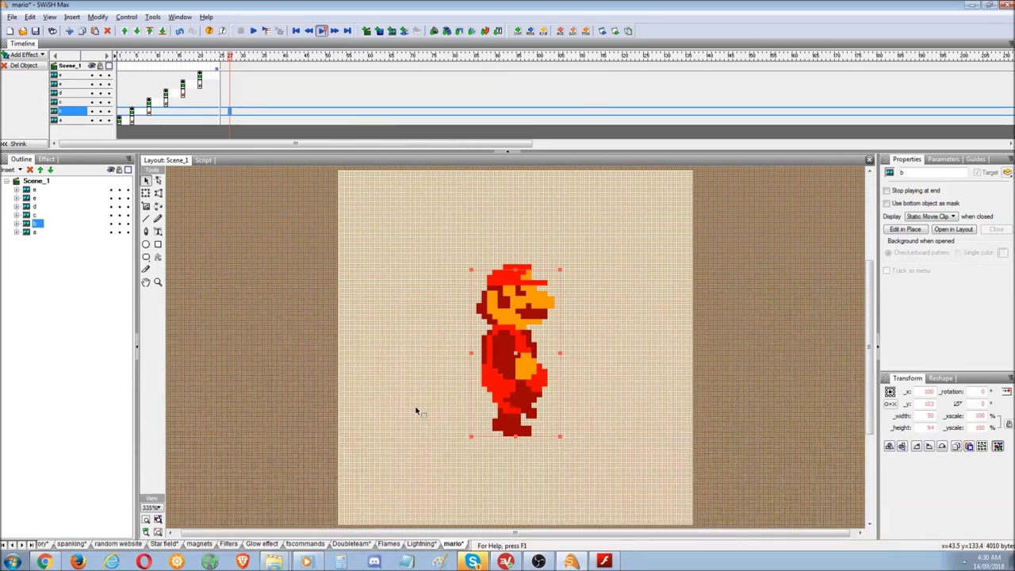
left_click(154, 508)
left_click(164, 495)
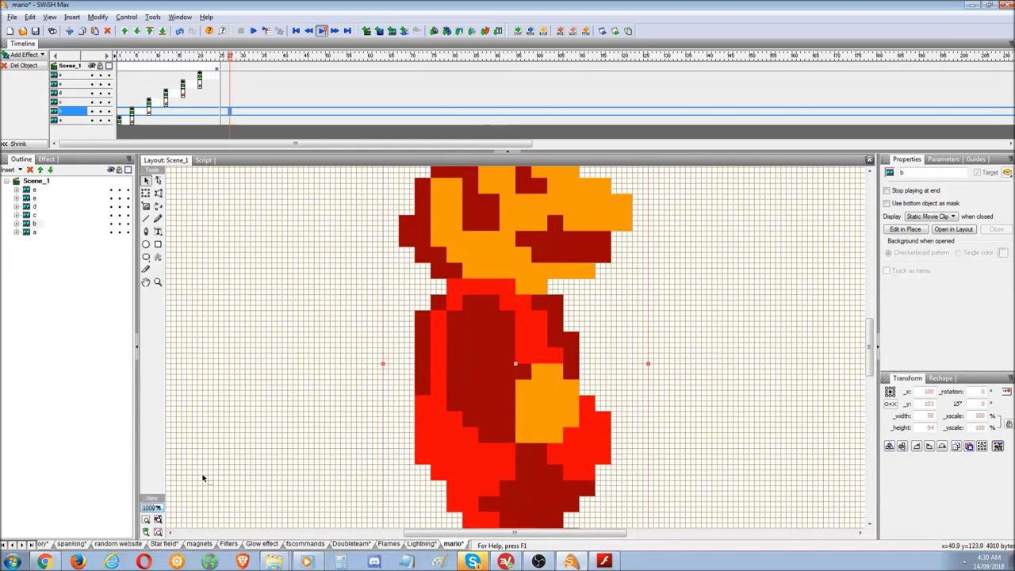
left_click(156, 508)
left_click(463, 435)
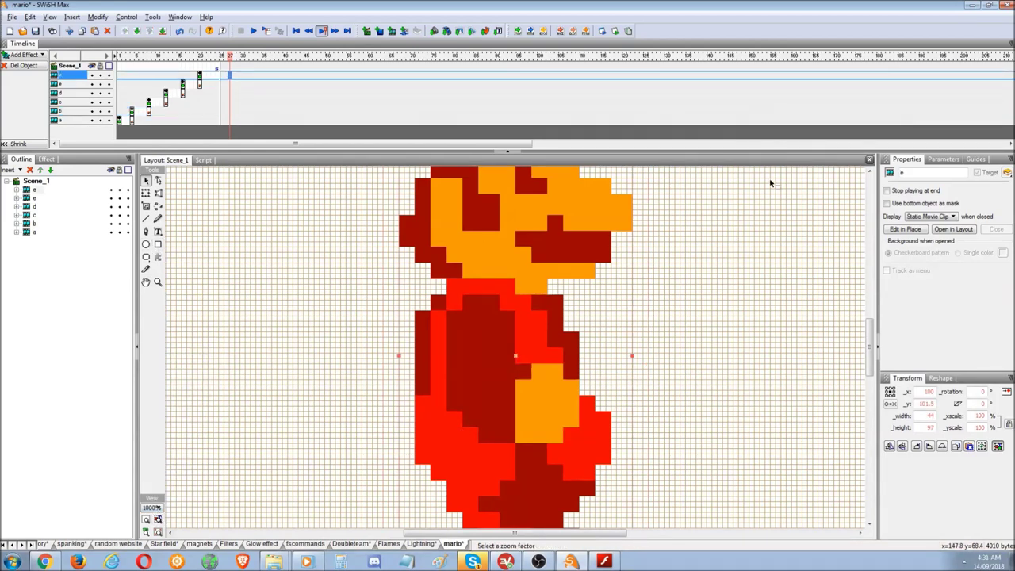
Review the guide and grid settings, and draw two green grid-snapped squares, 4 by 4 and 3 by 3 pixels, beside Mario's head.
left_click(976, 159)
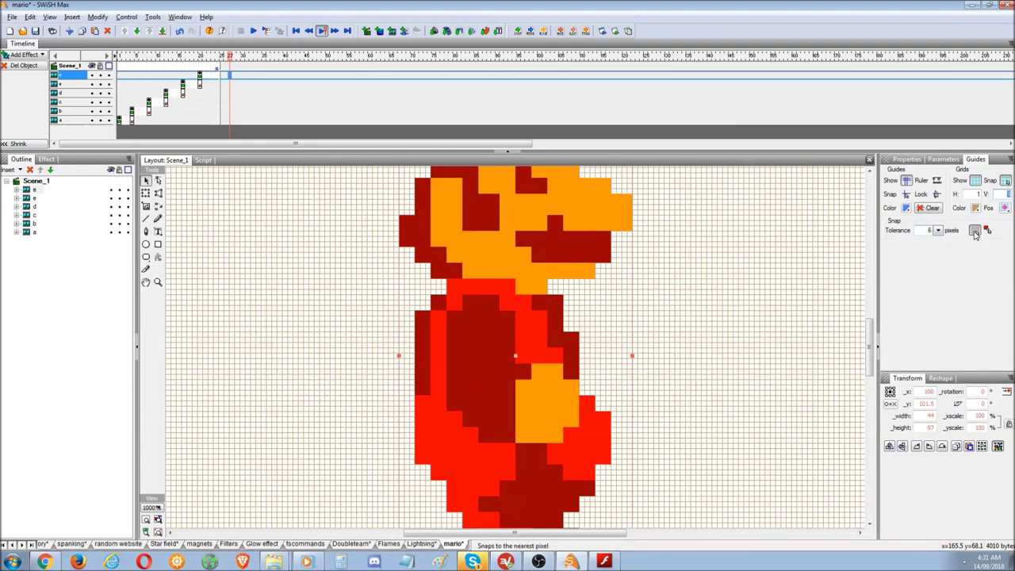
left_click(158, 244)
left_click_drag(391, 262, 371, 287)
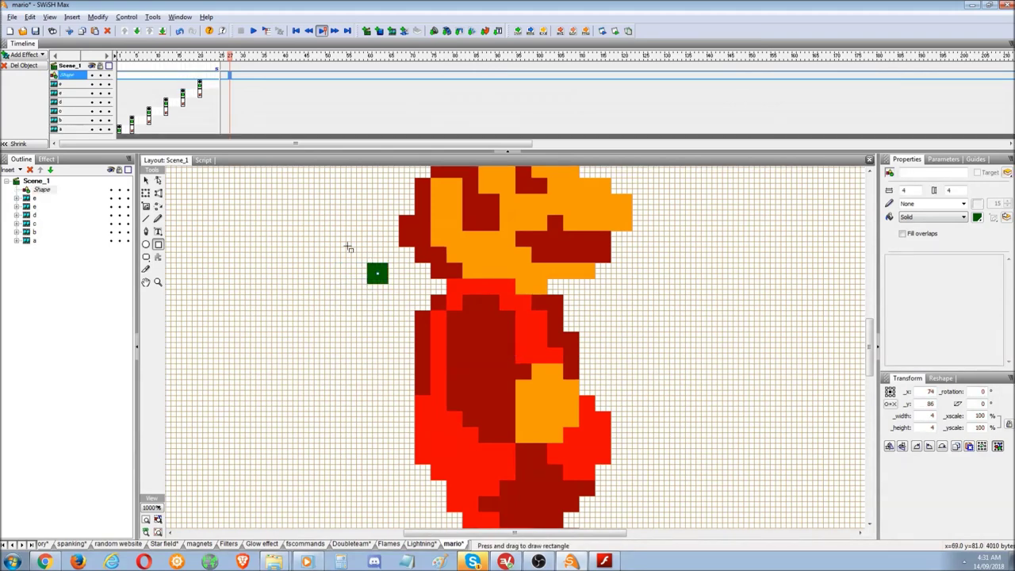
left_click_drag(414, 250, 402, 267)
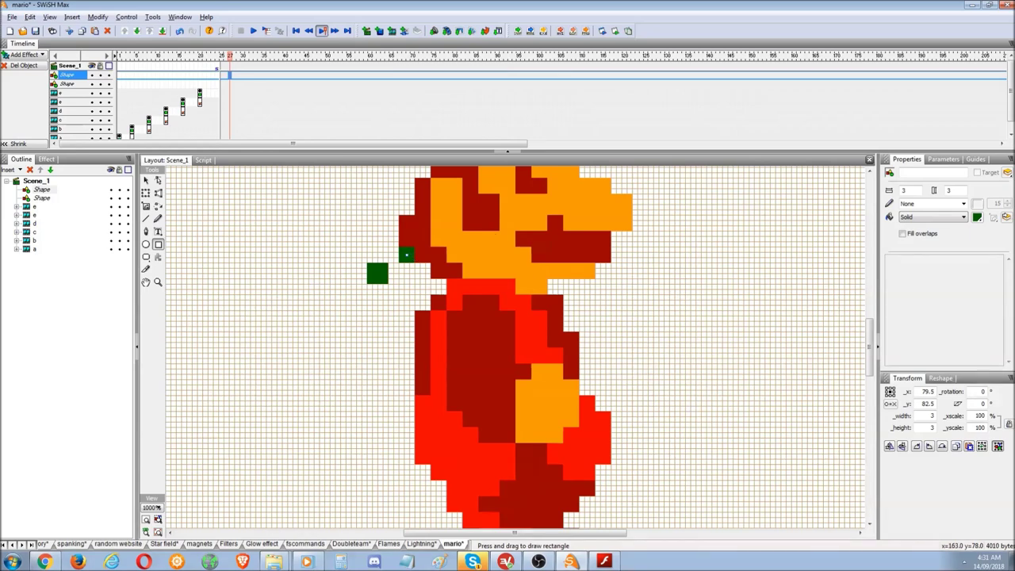
Hide the grid and draw a third green rectangle about 3 by 3.3 pixels, diagonally below the small square at Mario's head.
left_click(976, 160)
left_click(976, 180)
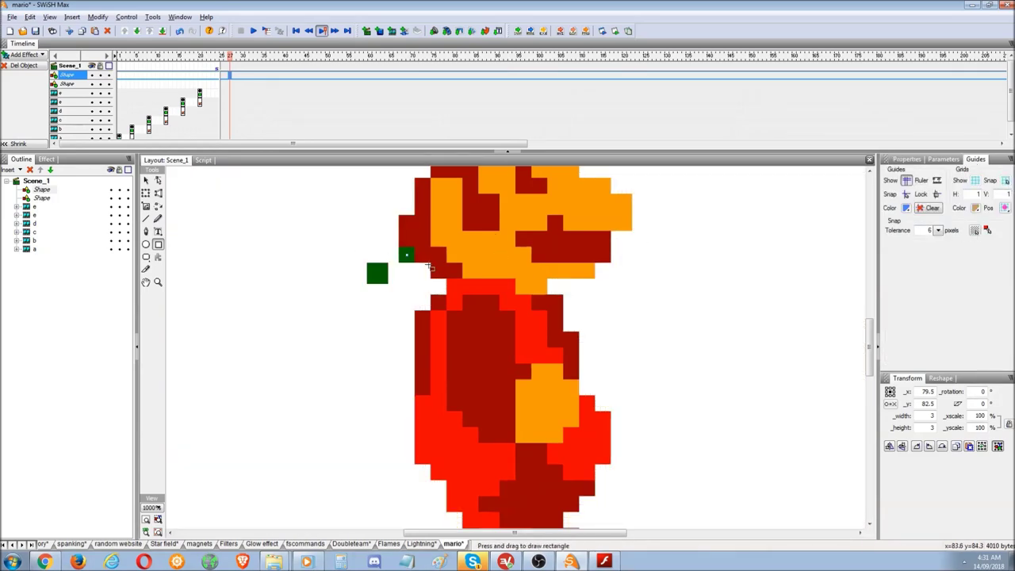
left_click_drag(433, 263, 415, 278)
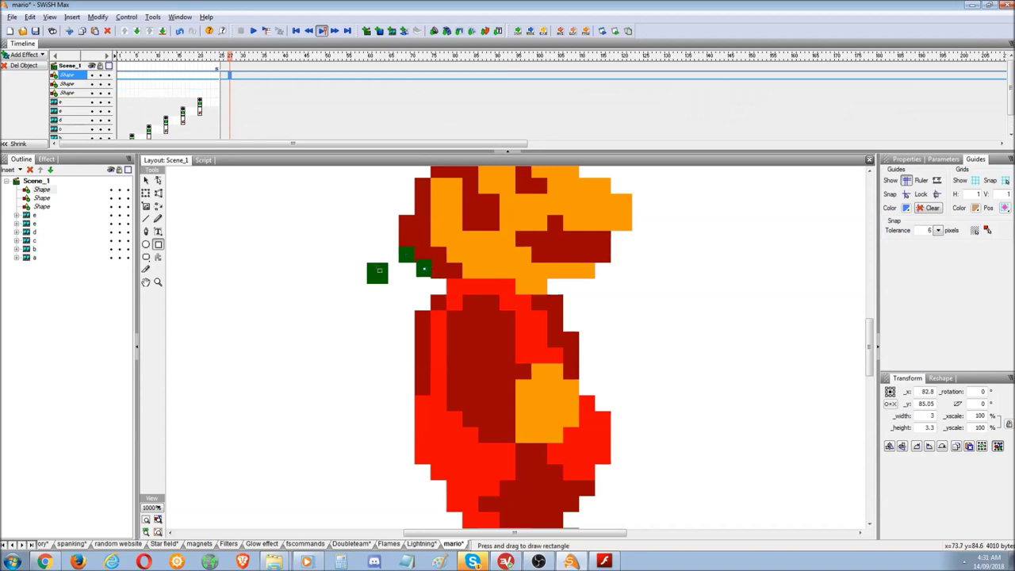
Move the third green rectangle down and away from Mario's head, to about x 79.9, y 88.95.
left_click(145, 180)
left_click(424, 269)
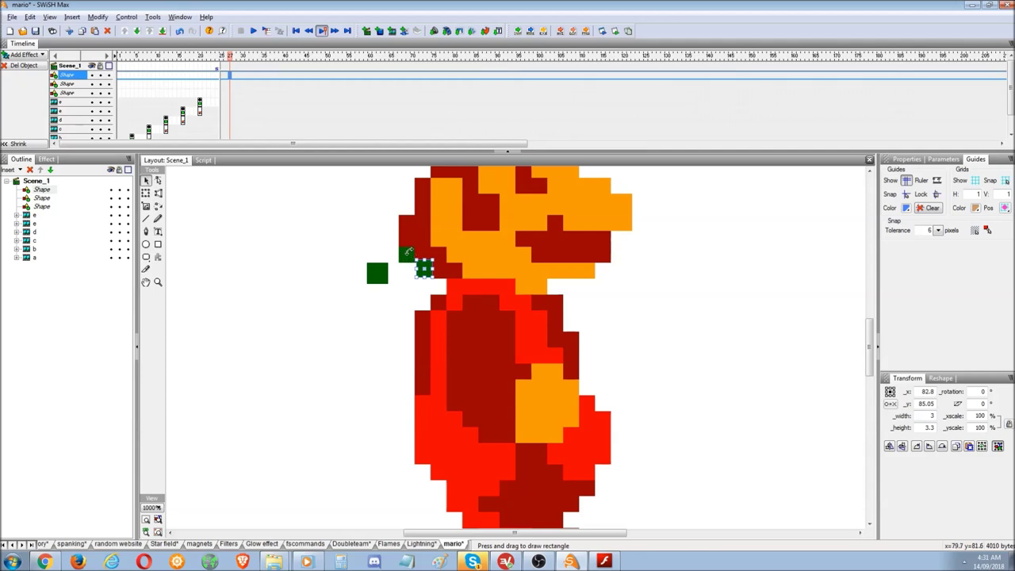
left_click(396, 257)
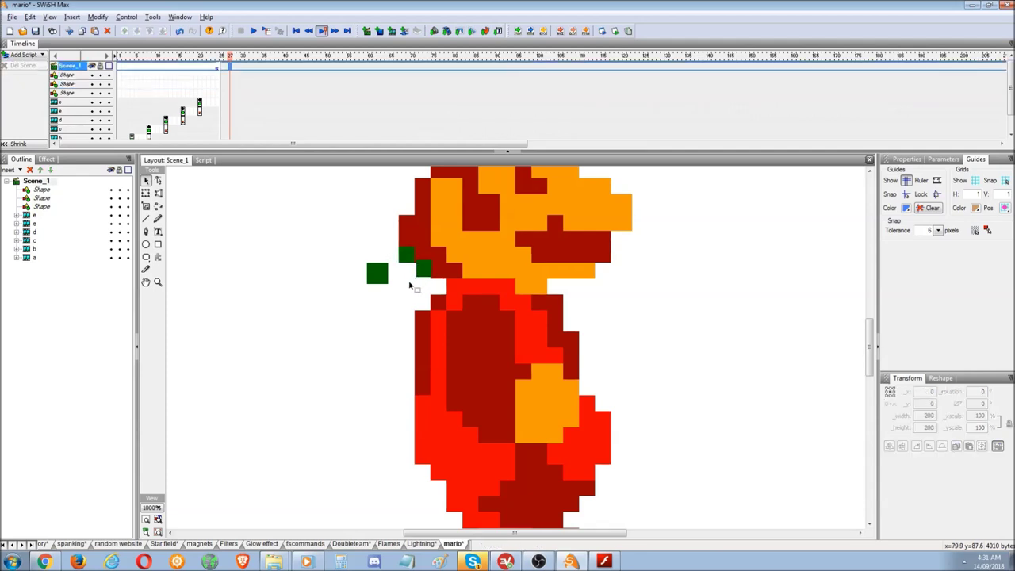
left_click(424, 270)
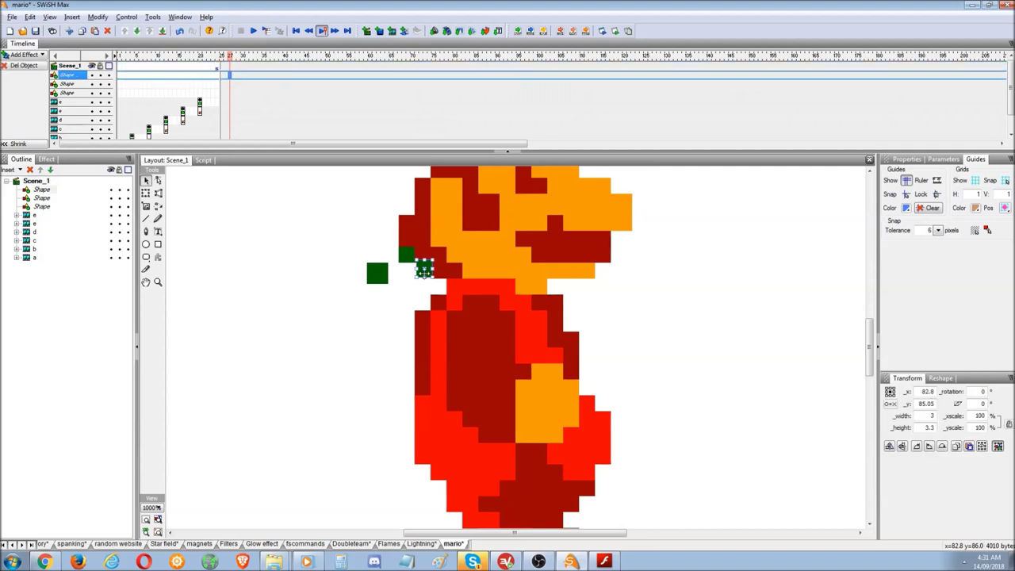
left_click_drag(424, 270, 408, 289)
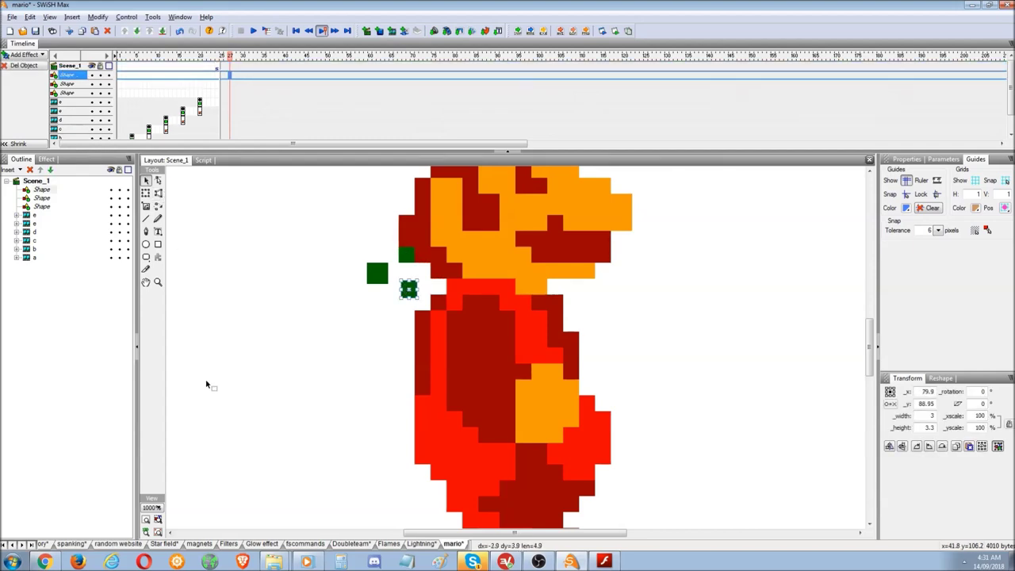
Switch to the Miscellaneous folder in Windows Explorer.
left_click(276, 540)
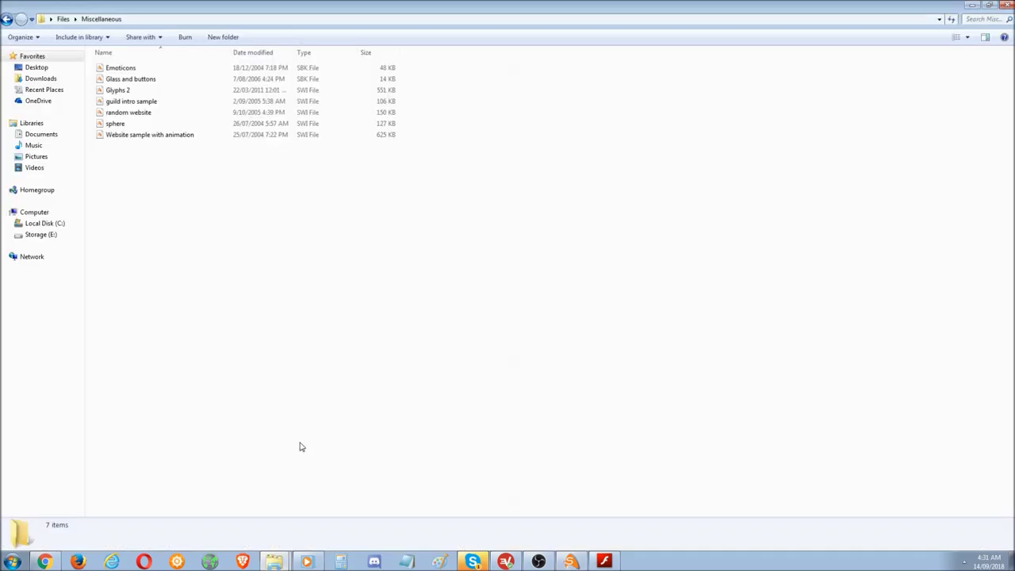